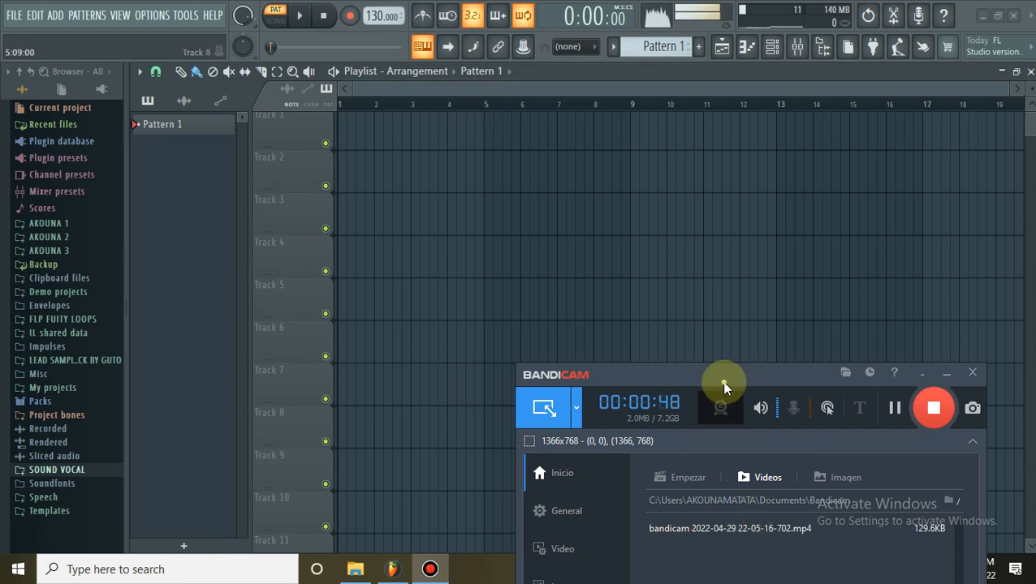
Minimize FL Studio, open the file location of its FL Studio 20 desktop shortcut and maximize the folder window.
drag(730, 389, 789, 529)
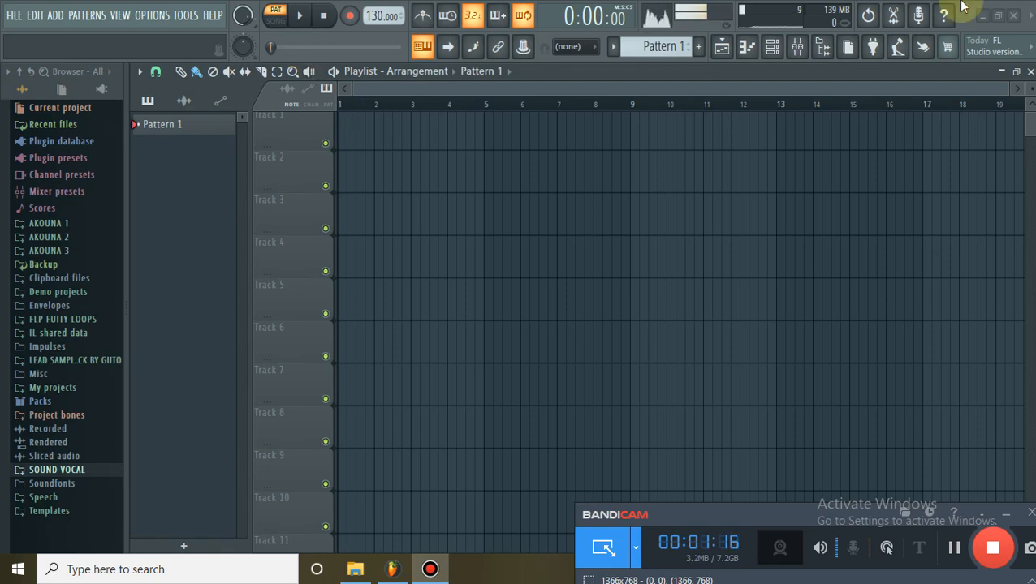
click(982, 16)
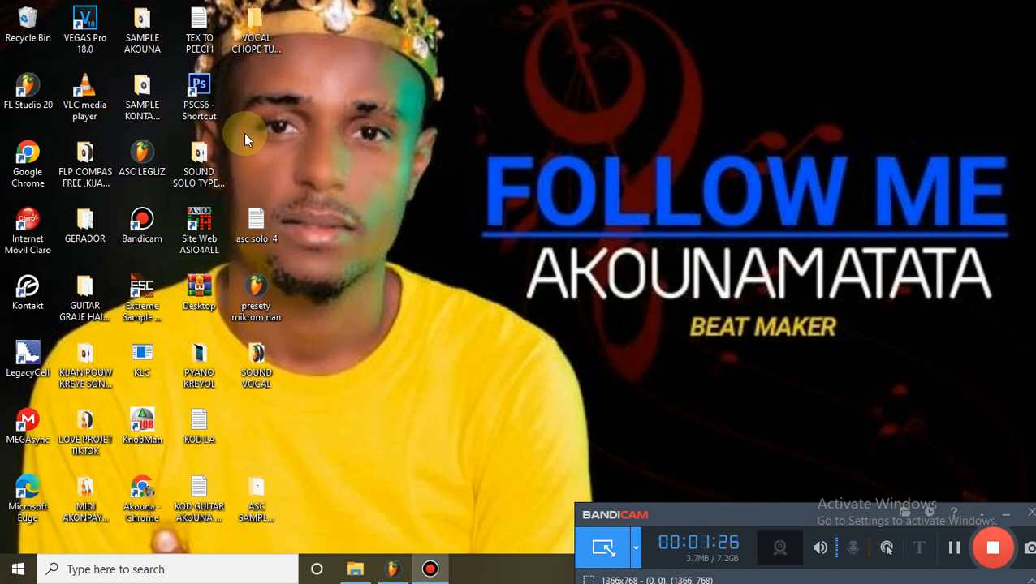
double_click(25, 99)
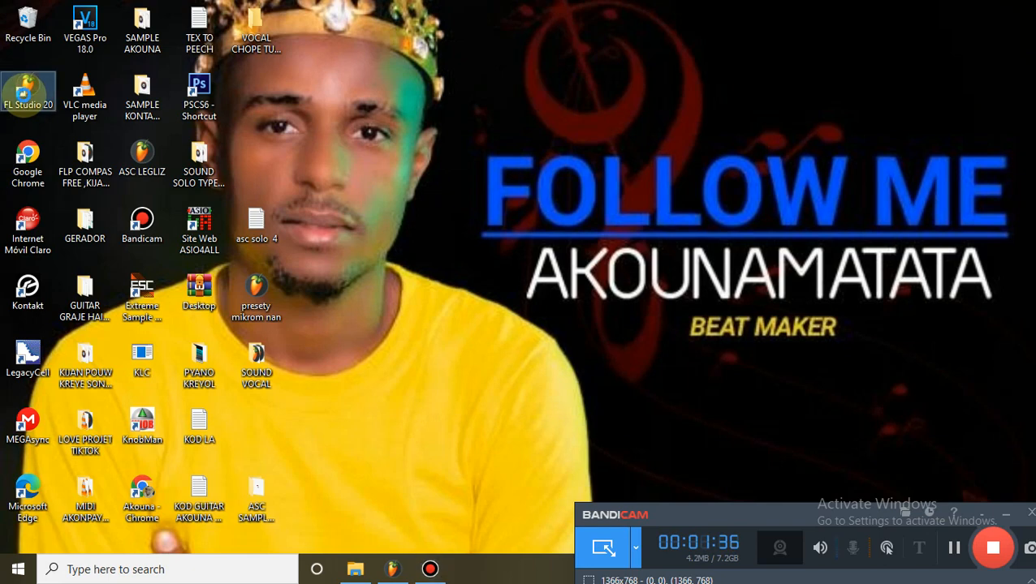
right_click(24, 96)
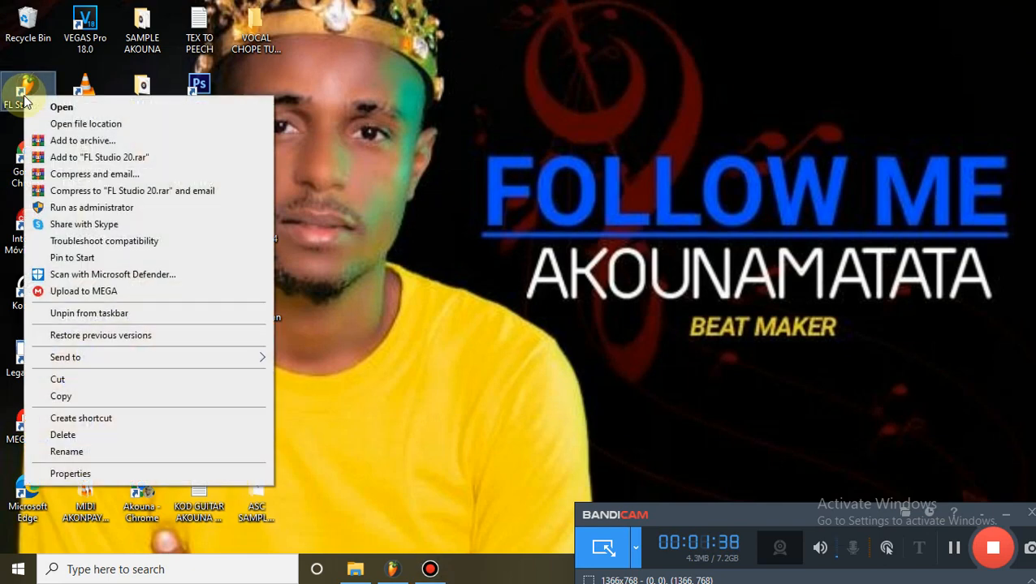
click(61, 126)
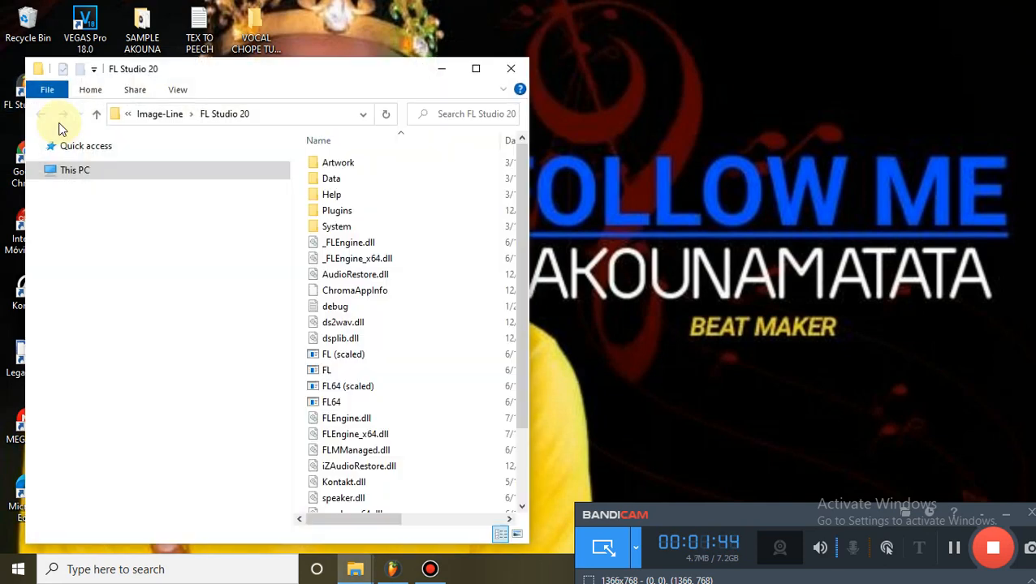
click(475, 69)
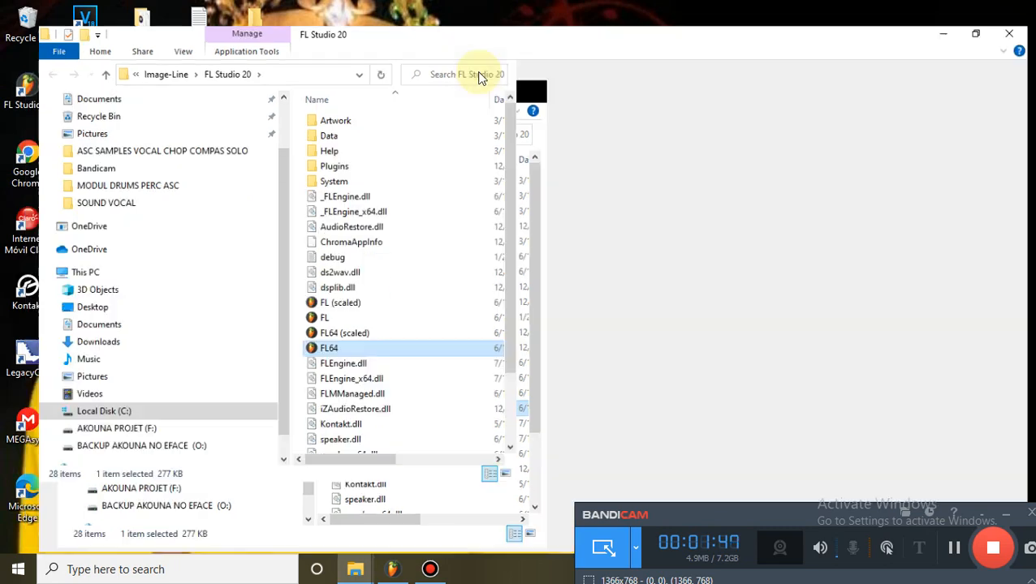
Open the Demo songs folder inside Data > Demo projects of the FL Studio 20 program folder.
double_click(285, 118)
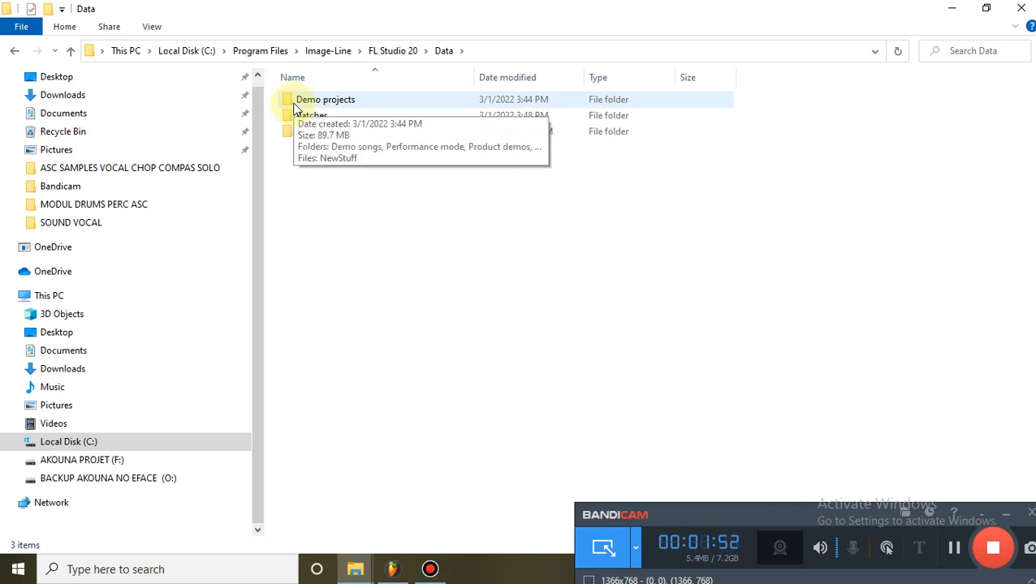
double_click(296, 106)
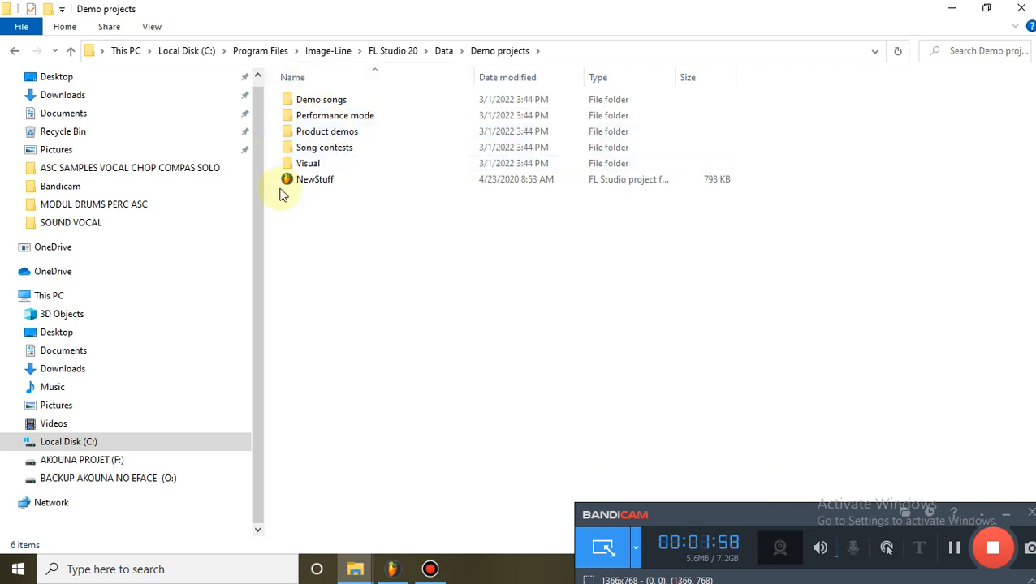
double_click(302, 101)
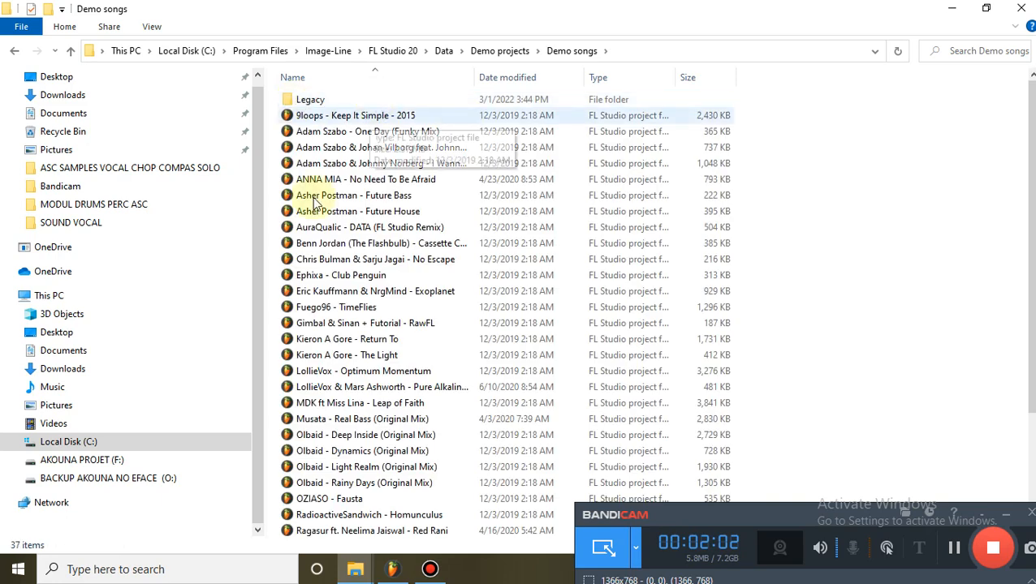
Open the demo song project "Speak - Move me" from the Demo songs folder.
scroll(365, 236, down, 3)
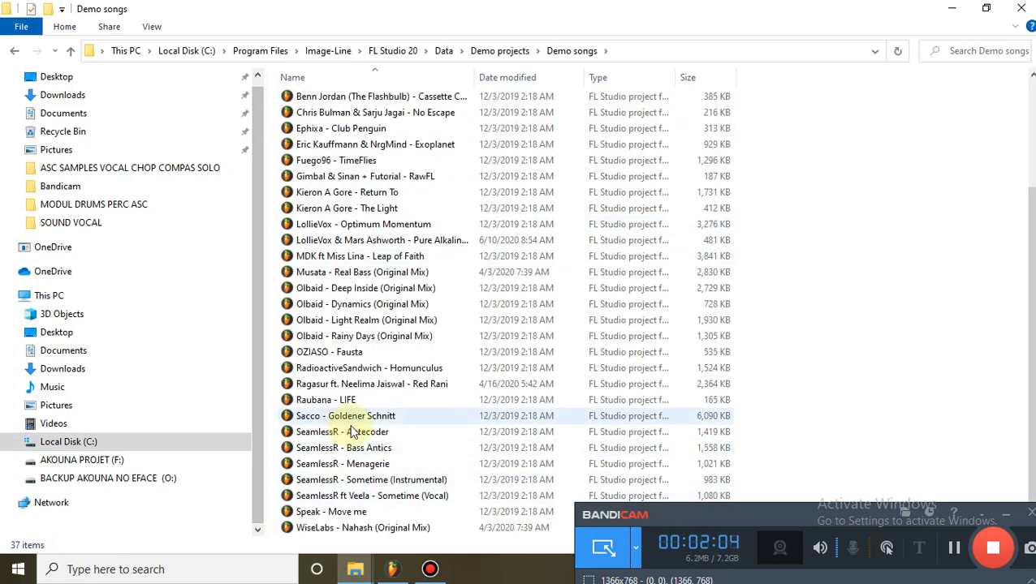
click(362, 515)
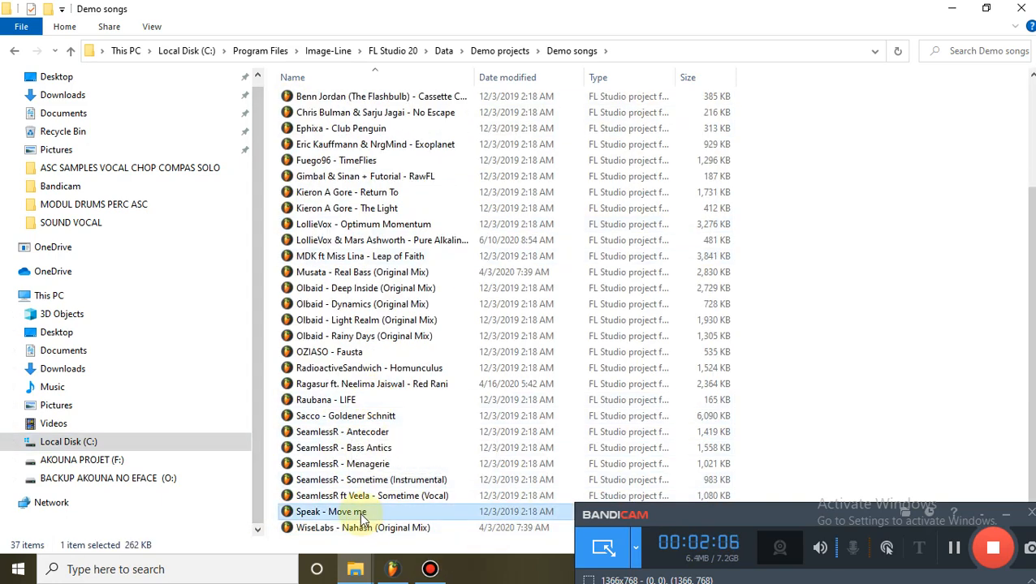
right_click(361, 516)
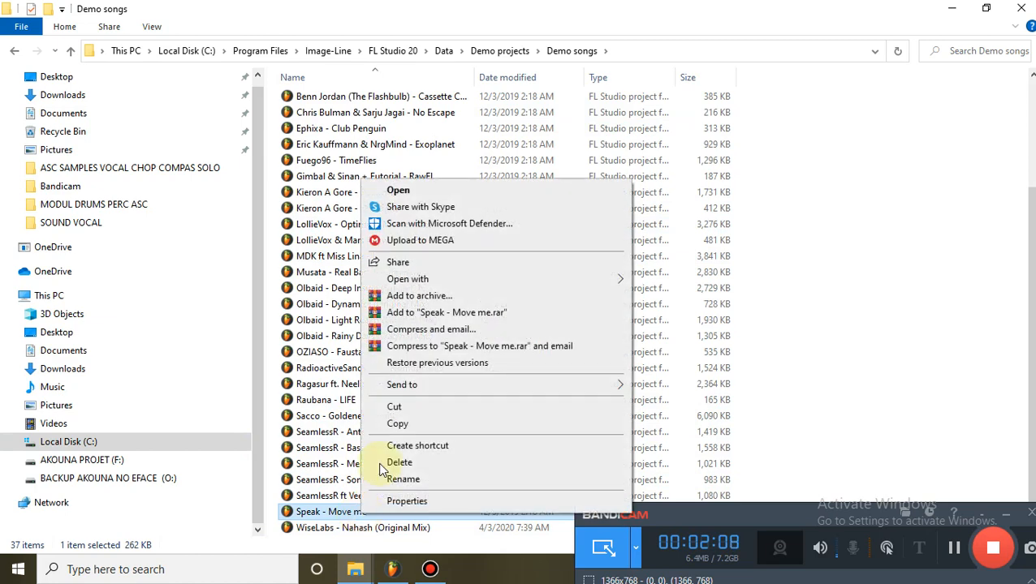
click(398, 192)
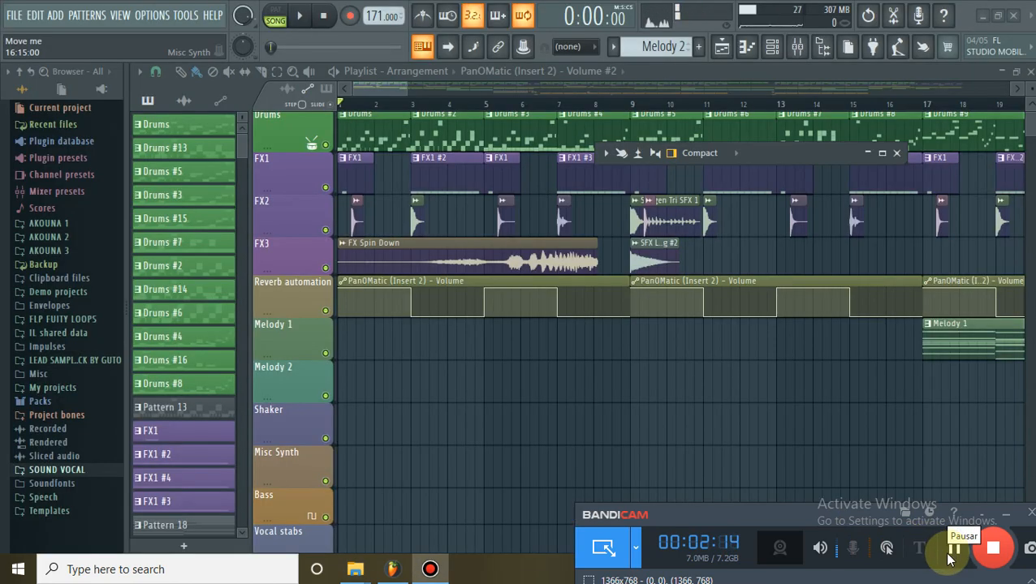
Examine the tracks and clips of the Move me arrangement across the whole playlist.
drag(402, 118, 430, 110)
scroll(432, 111, down, 3)
scroll(567, 224, down, 6)
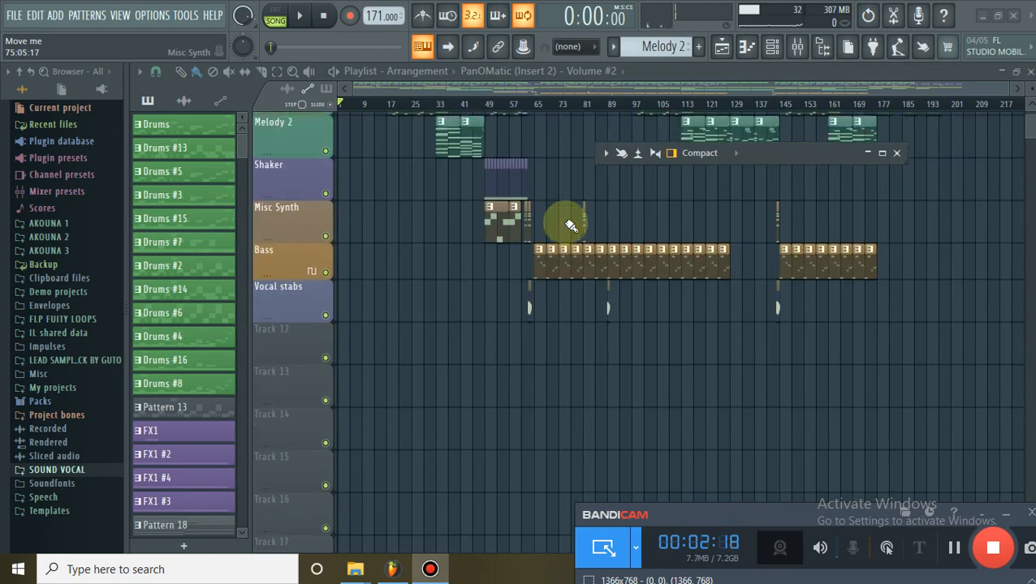
scroll(565, 221, up, 6)
scroll(468, 109, up, 5)
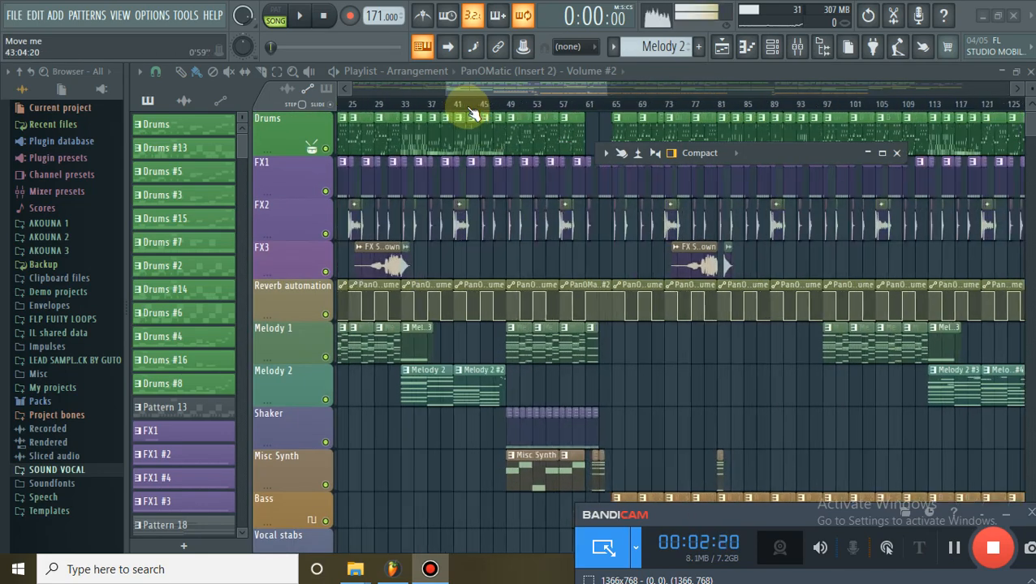
scroll(468, 112, up, 3)
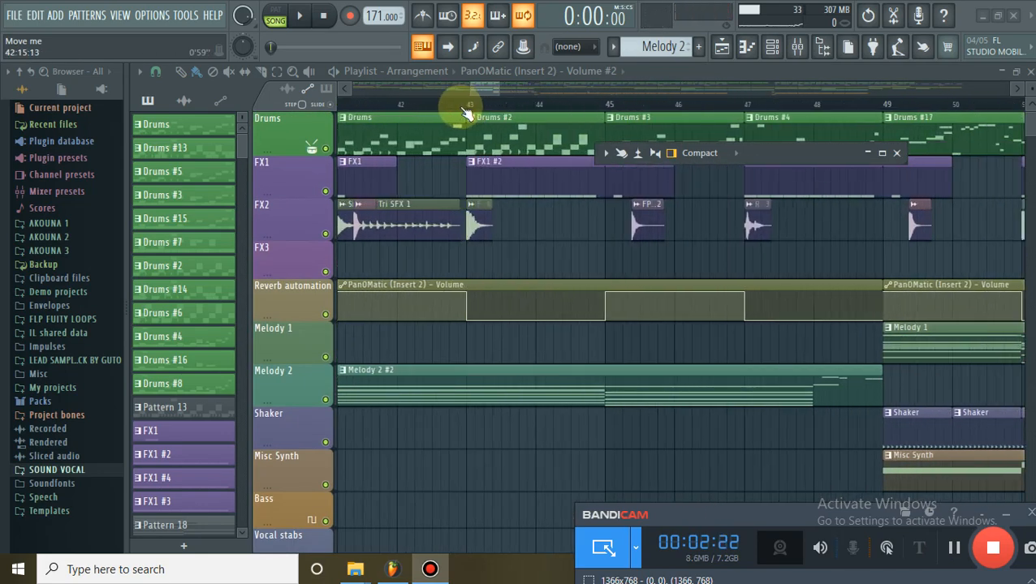
scroll(464, 114, down, 8)
scroll(578, 224, down, 6)
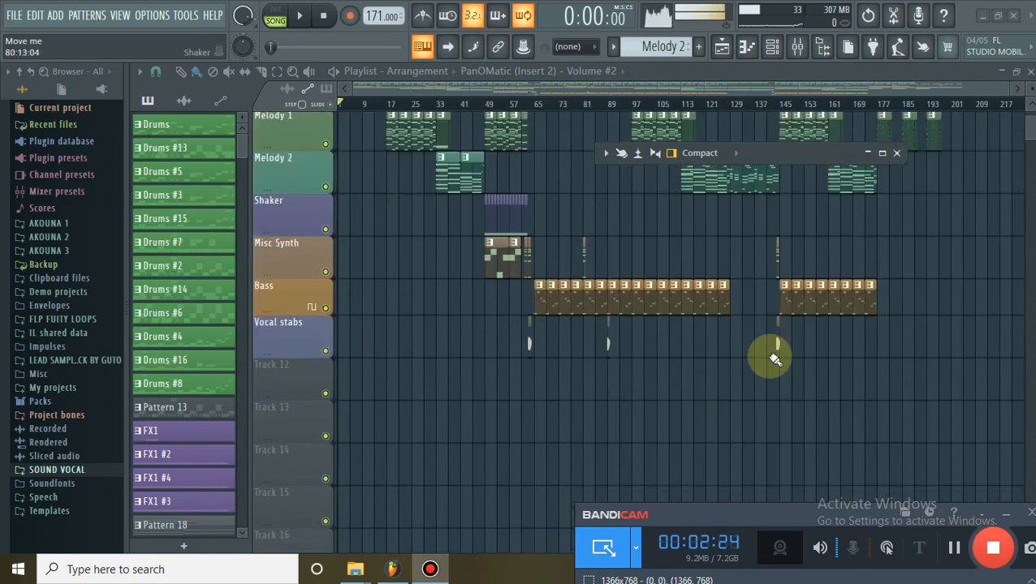
click(952, 551)
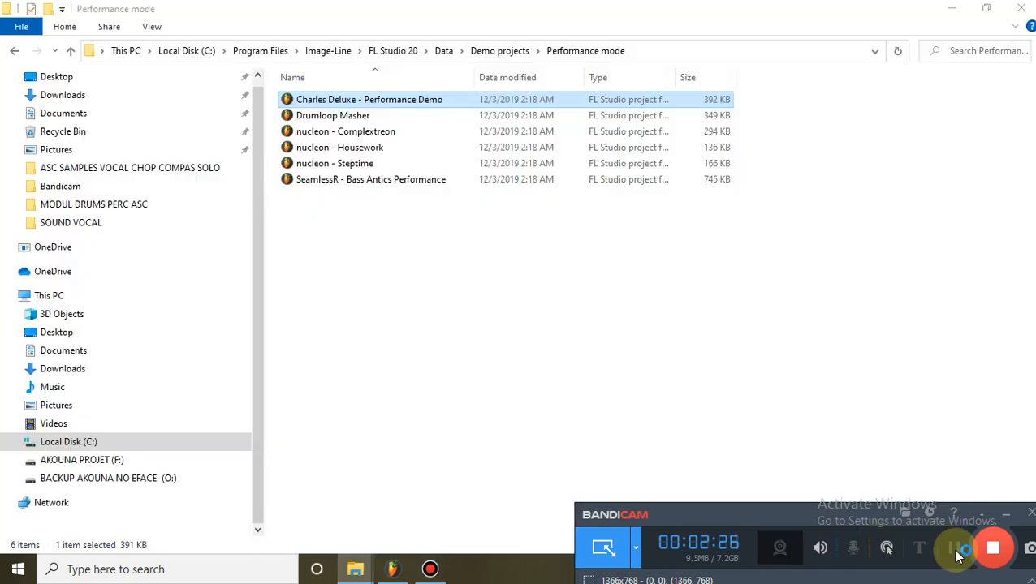
Close "Speak - Move me" without saving changes and open "Charles Deluxe - Performance Demo" from the Performance mode folder.
double_click(442, 99)
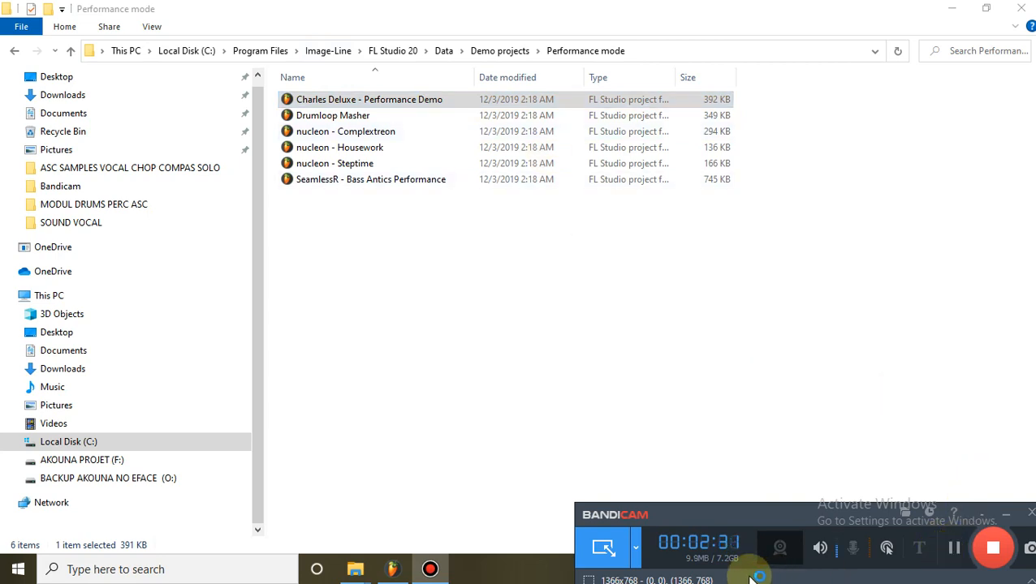
click(392, 569)
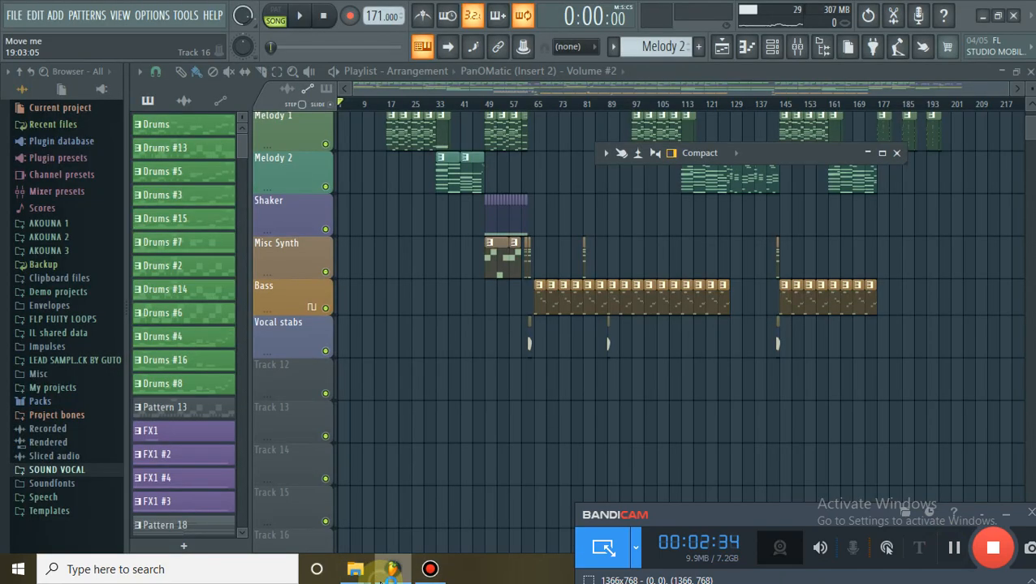
click(998, 17)
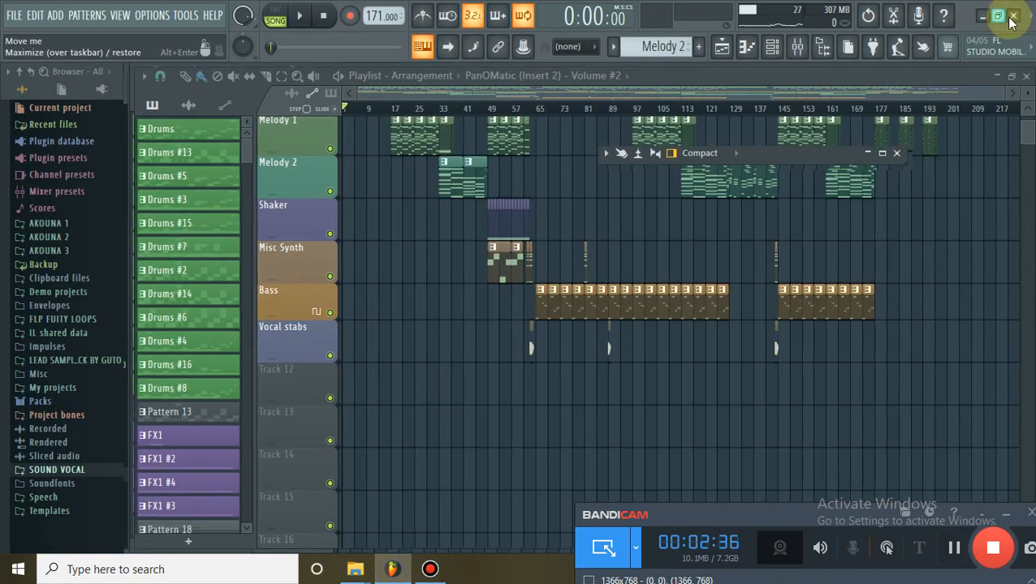
click(1012, 50)
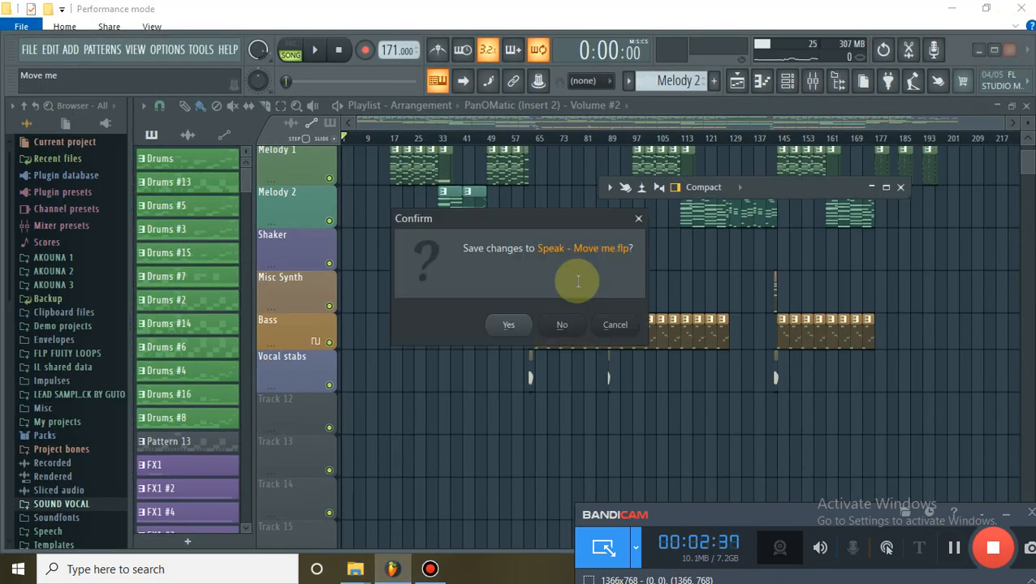
click(573, 323)
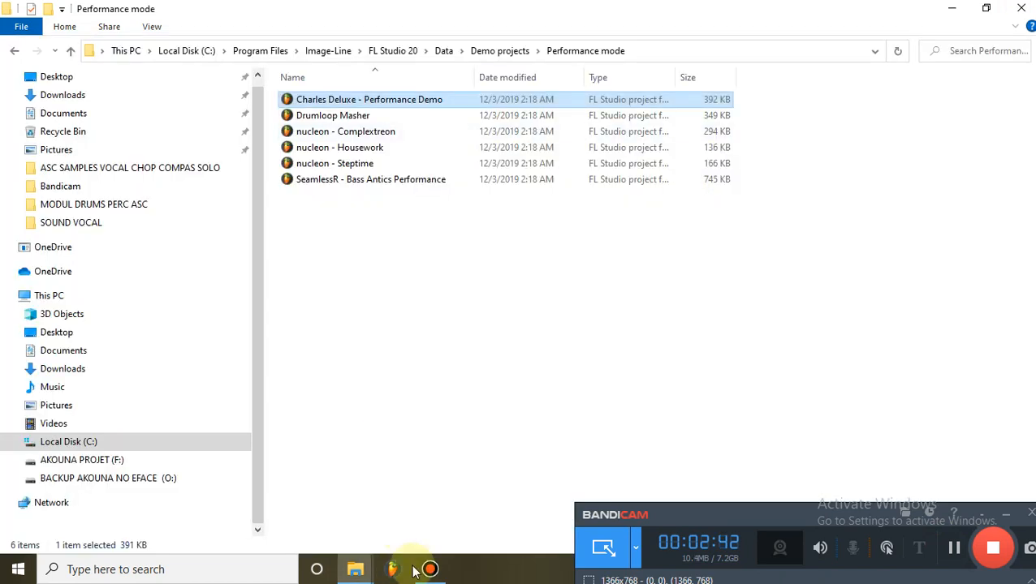
right_click(335, 99)
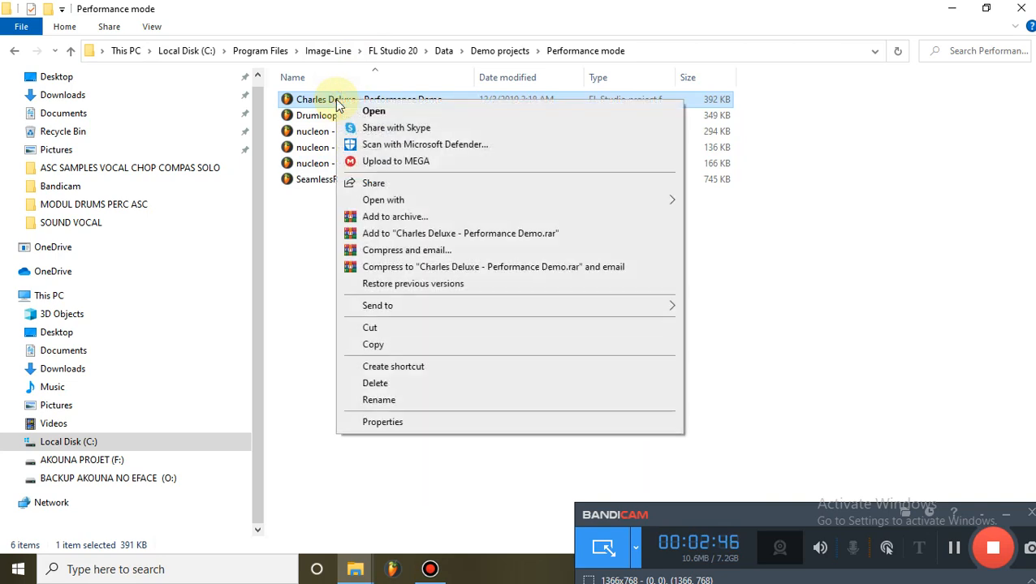
click(351, 110)
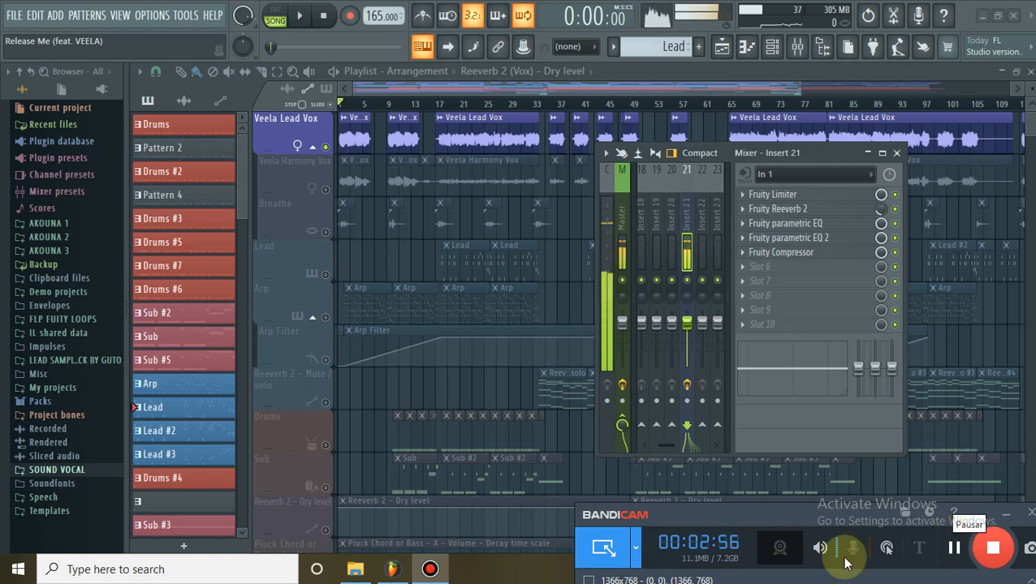
Switch to File Explorer, go up to the Demo projects folder and open its Song contests subfolder.
click(354, 578)
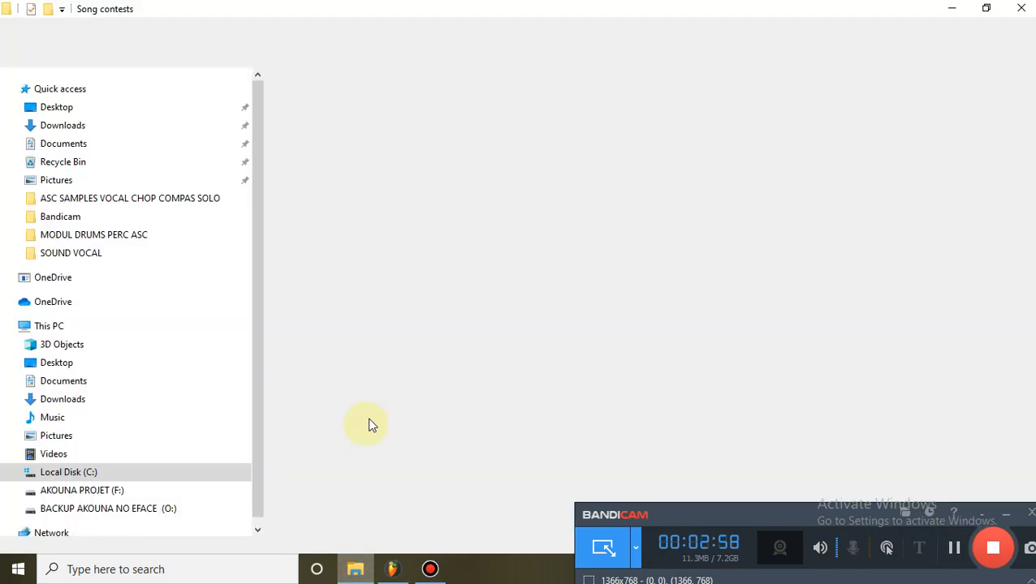
click(71, 55)
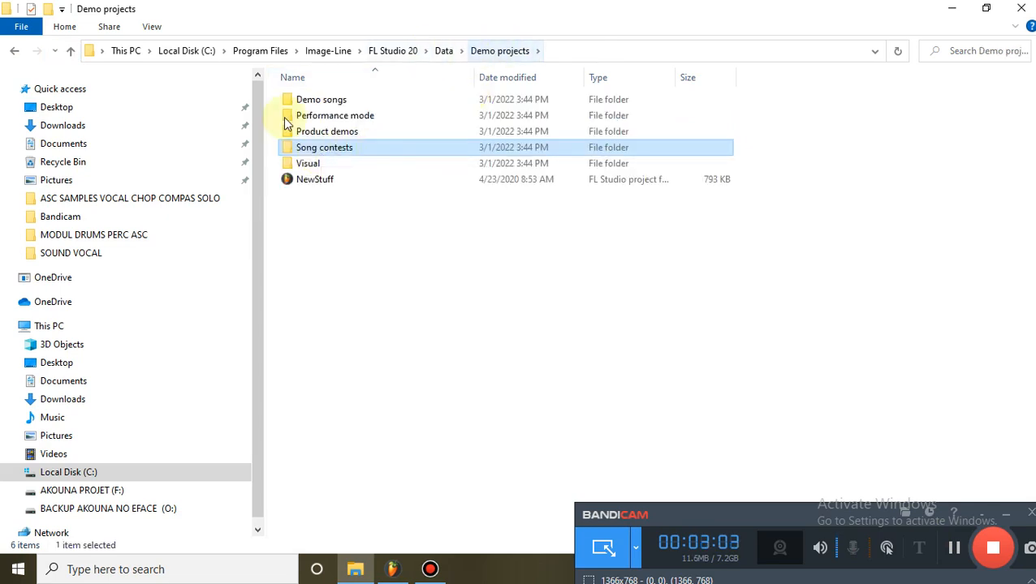
key(Return)
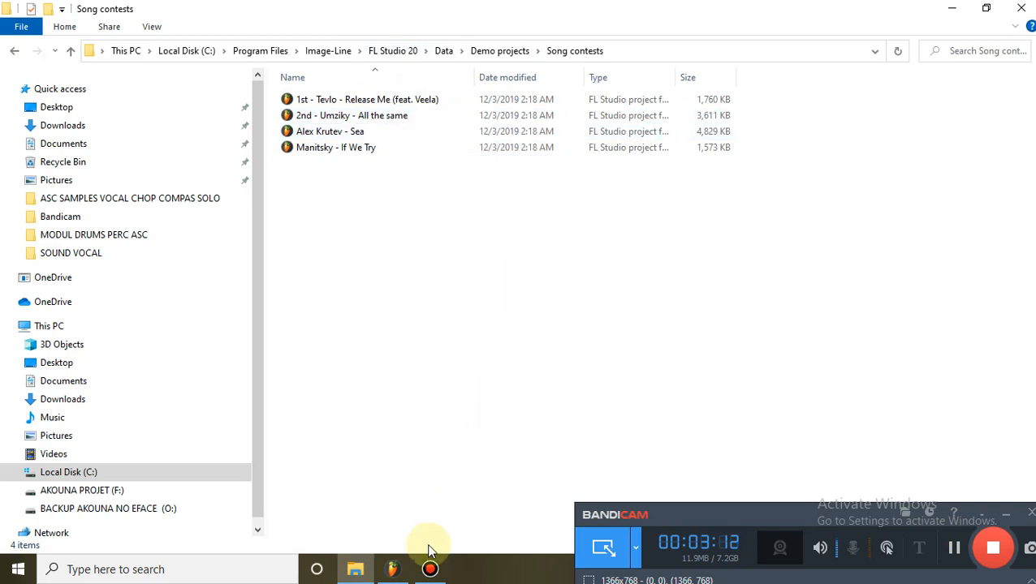
Switch back to FL Studio, close the mixer window and look over the Release Me playlist tracks.
click(392, 569)
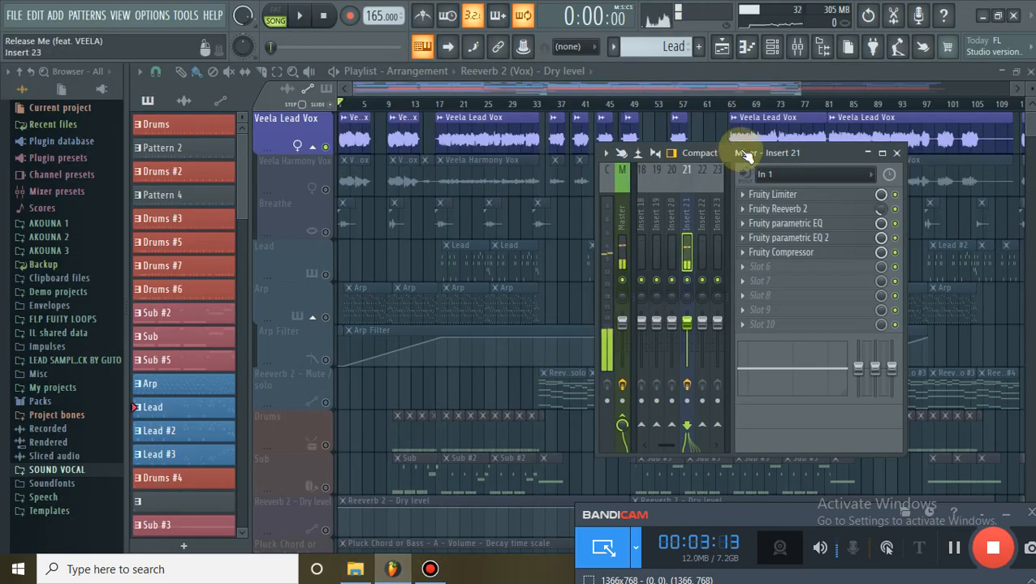
click(897, 153)
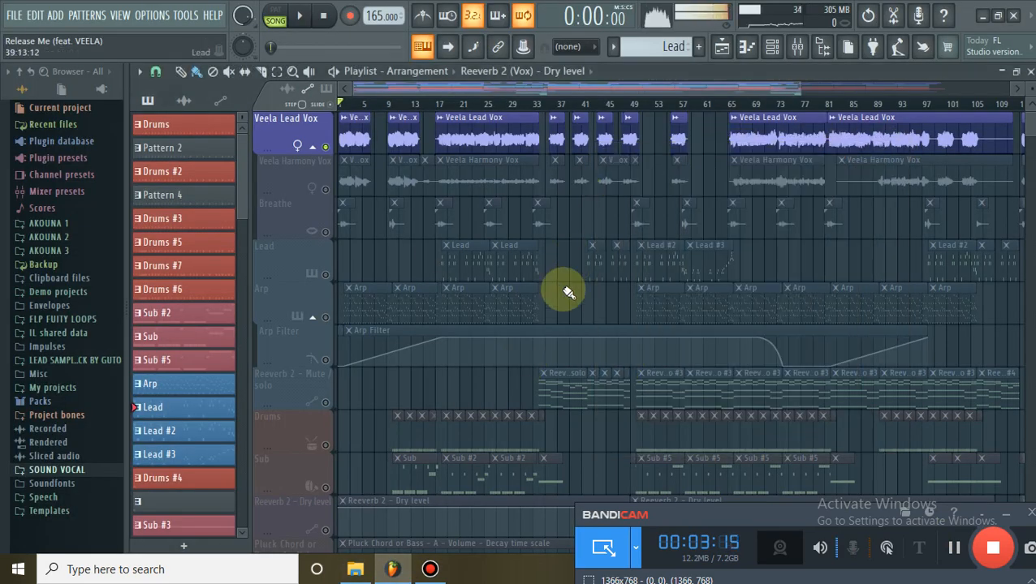
scroll(510, 241, down, 4)
scroll(464, 110, up, 4)
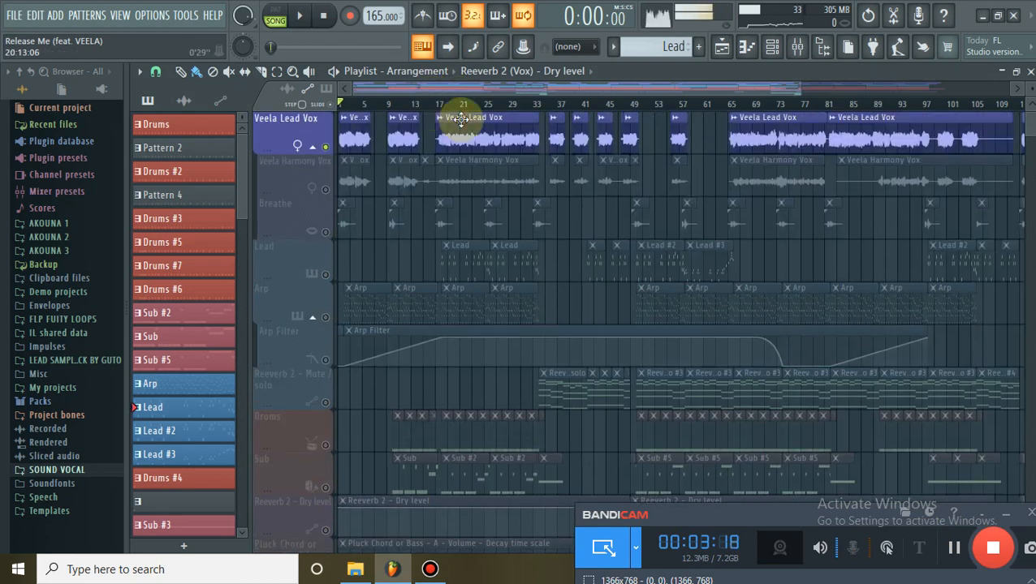
Play the Release Me arrangement from bar 17, skipping ahead twice within the long Veela Lead Vox clip.
click(441, 104)
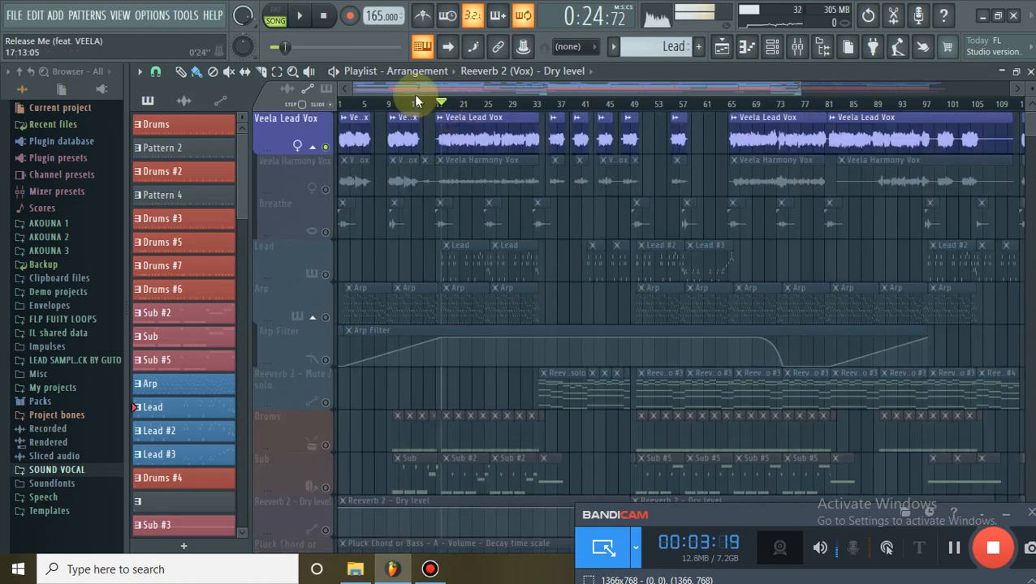
click(301, 18)
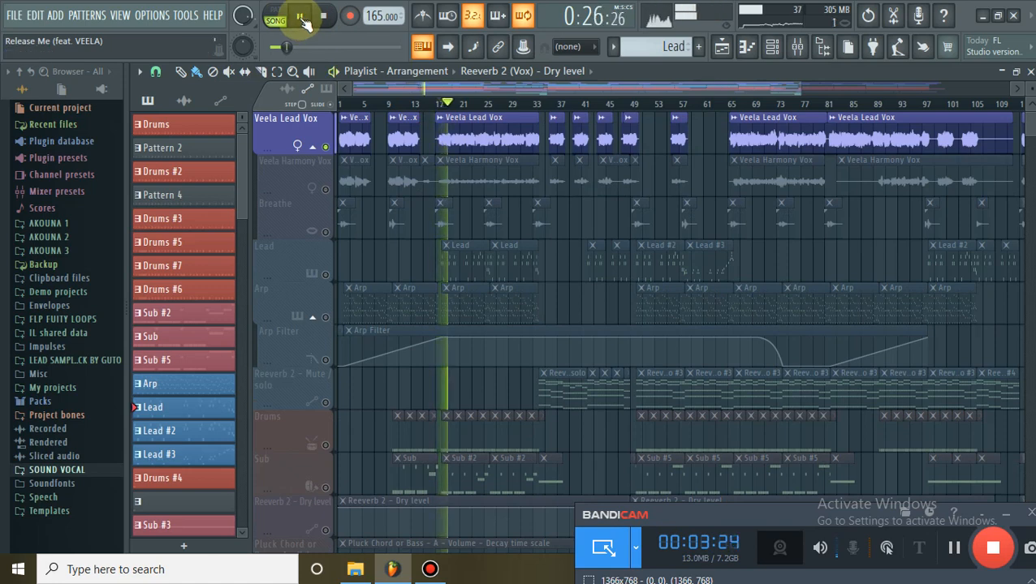
click(484, 103)
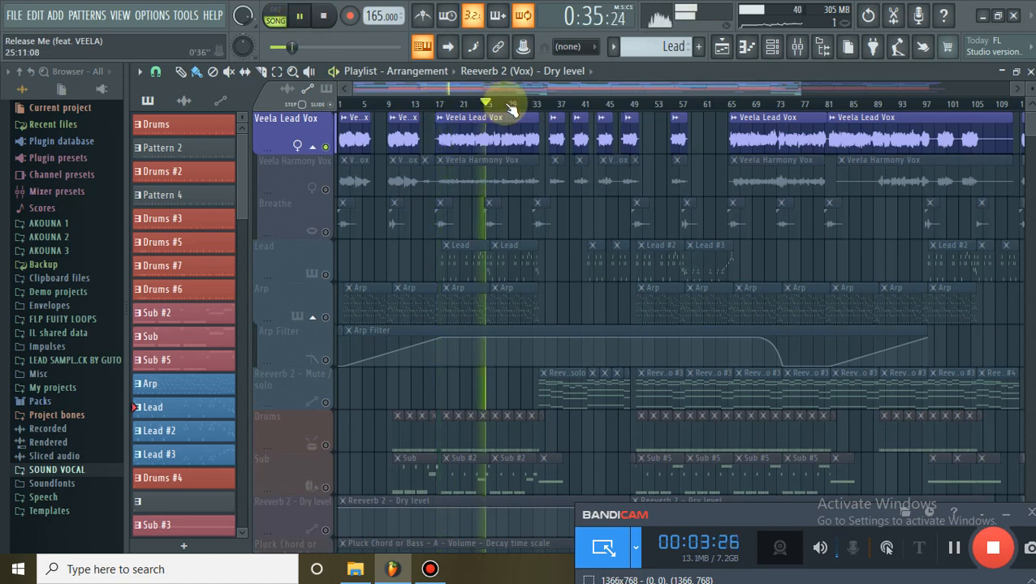
click(523, 104)
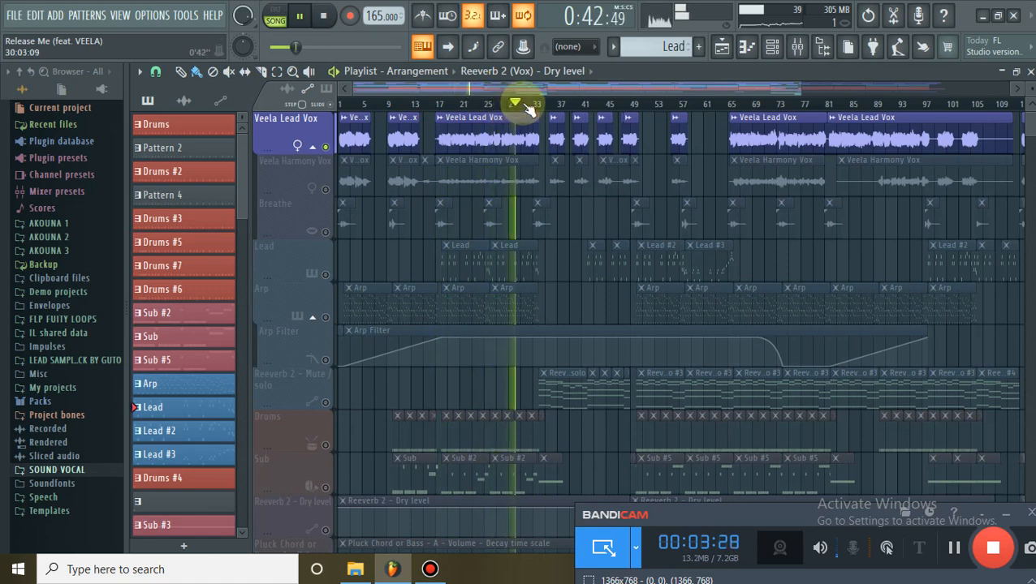
Delete the other Veela Lead Vox clips, move the long clip from bar 81 to the start of the track and play it there.
drag(767, 111, 830, 94)
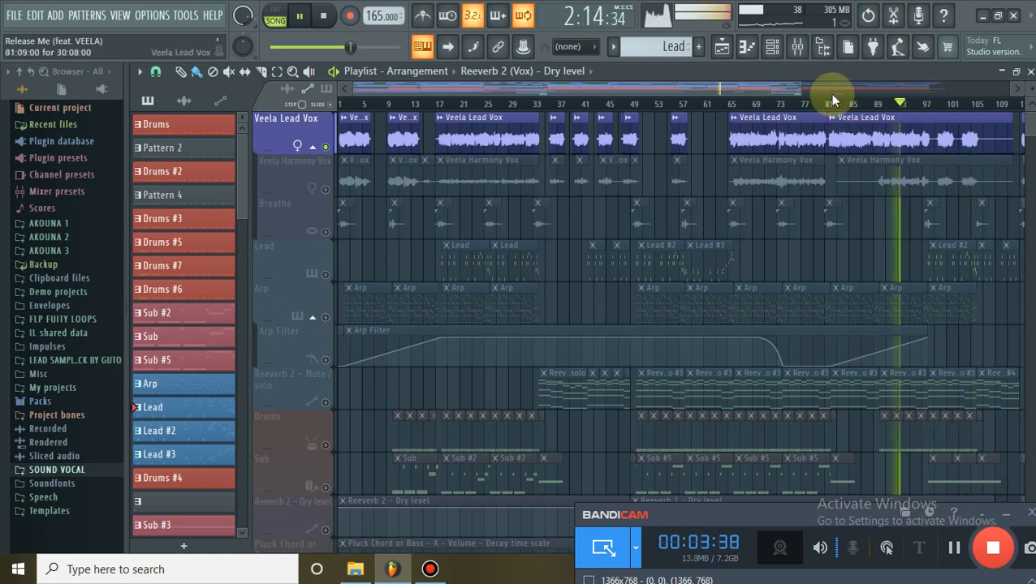
scroll(846, 99, down, 3)
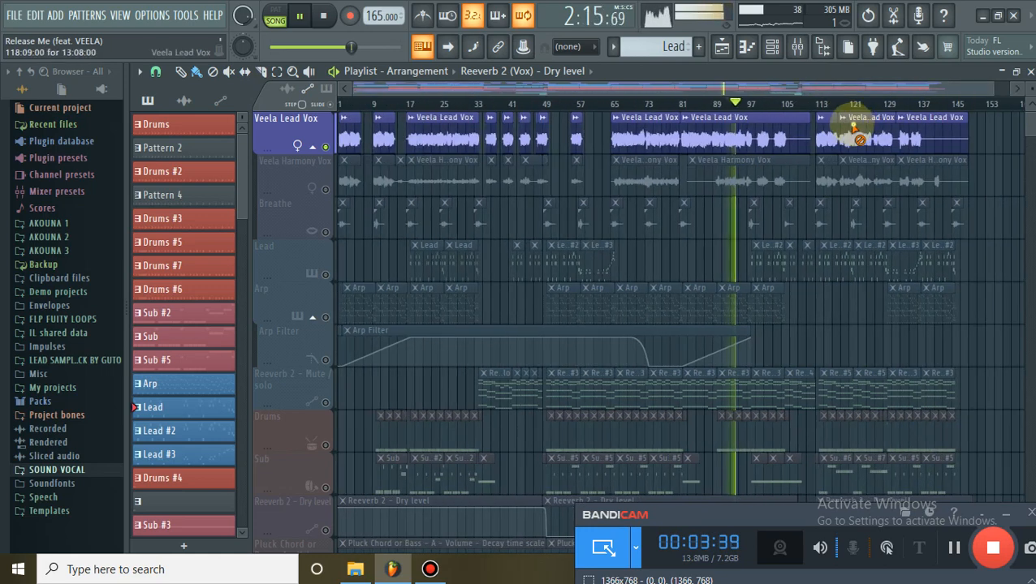
right_click(849, 130)
mouse_move(926, 142)
mouse_down()
mouse_move(948, 134)
mouse_move(272, 132)
mouse_up()
drag(694, 117, 356, 105)
click(342, 104)
Select the time range from bar 1 to about bar 25, deselect the clips and stop playback.
drag(451, 125, 430, 120)
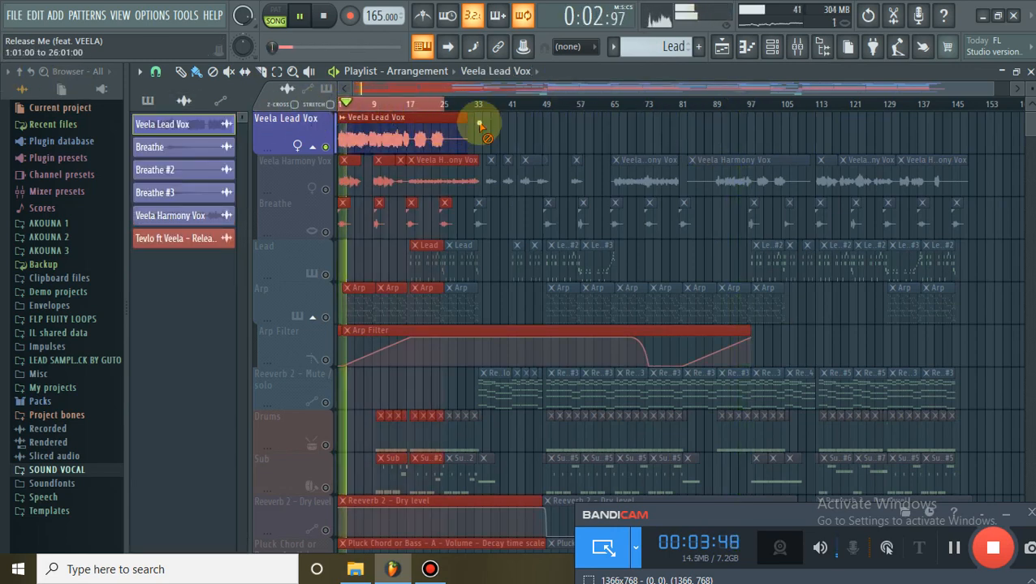
key(ctrl+d)
key(space)
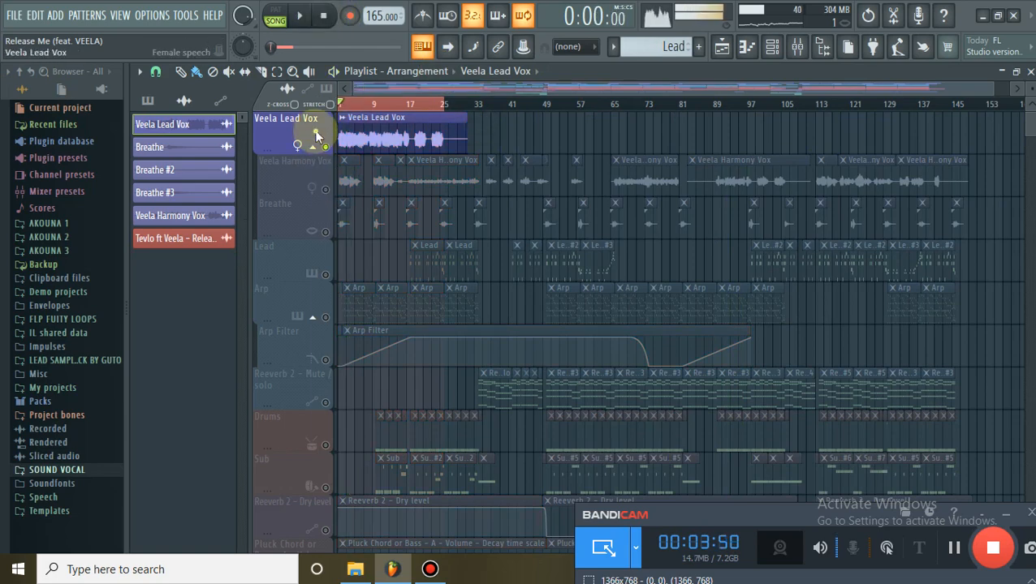
Consolidate the Veela Lead Vox track from track start and close the Error and Settings windows.
right_click(317, 134)
mouse_move(397, 351)
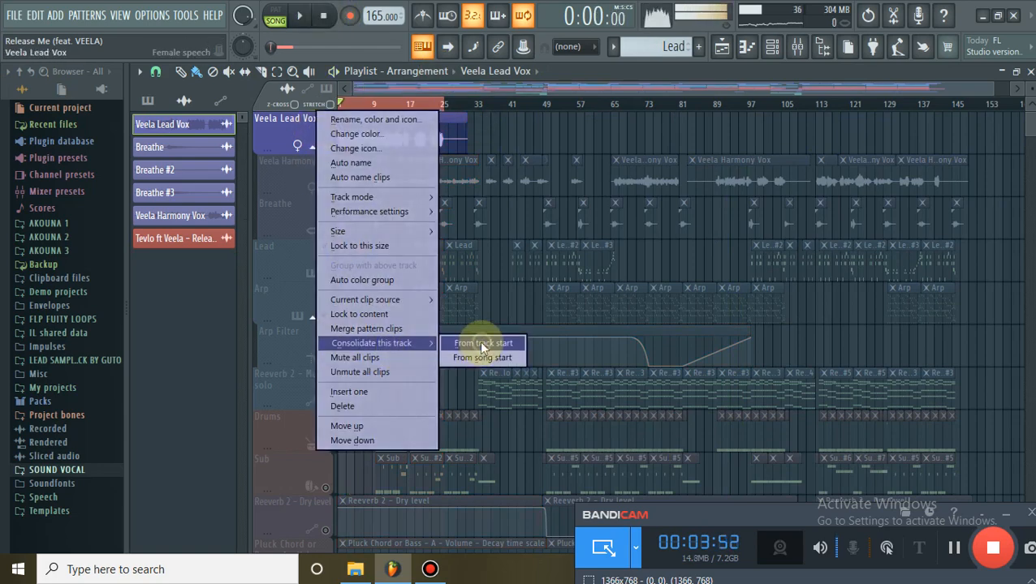
click(486, 344)
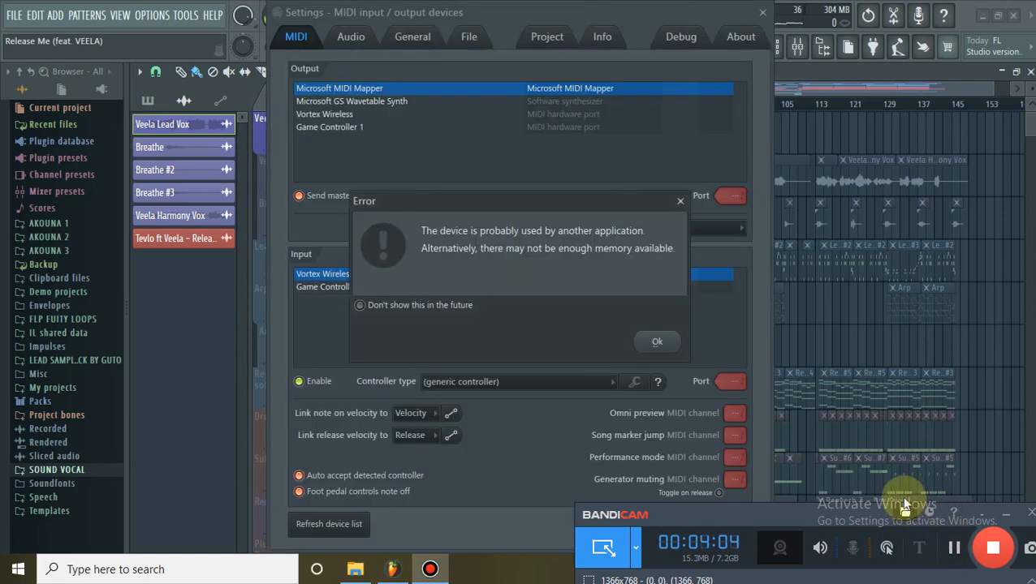
click(680, 201)
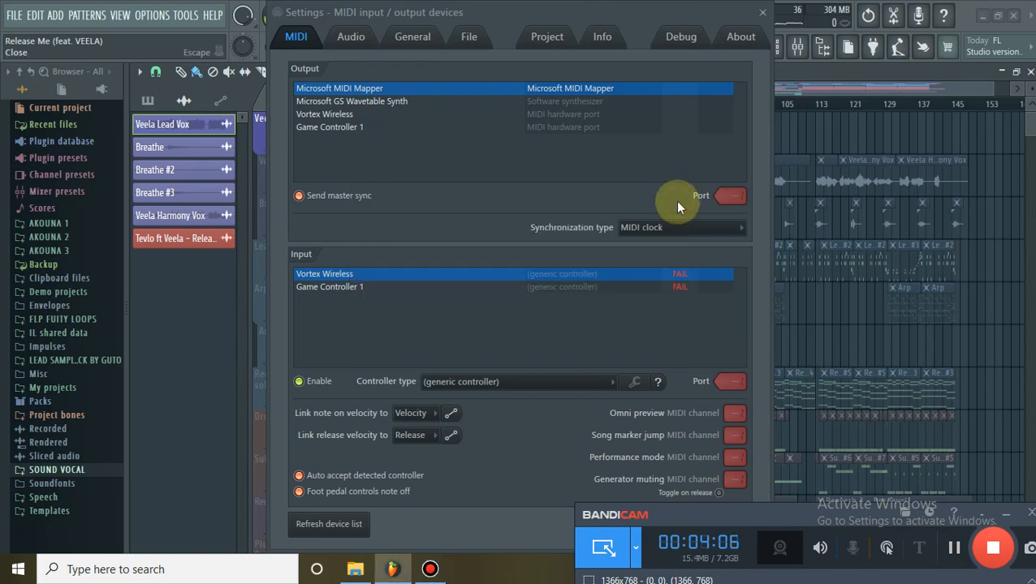
click(758, 11)
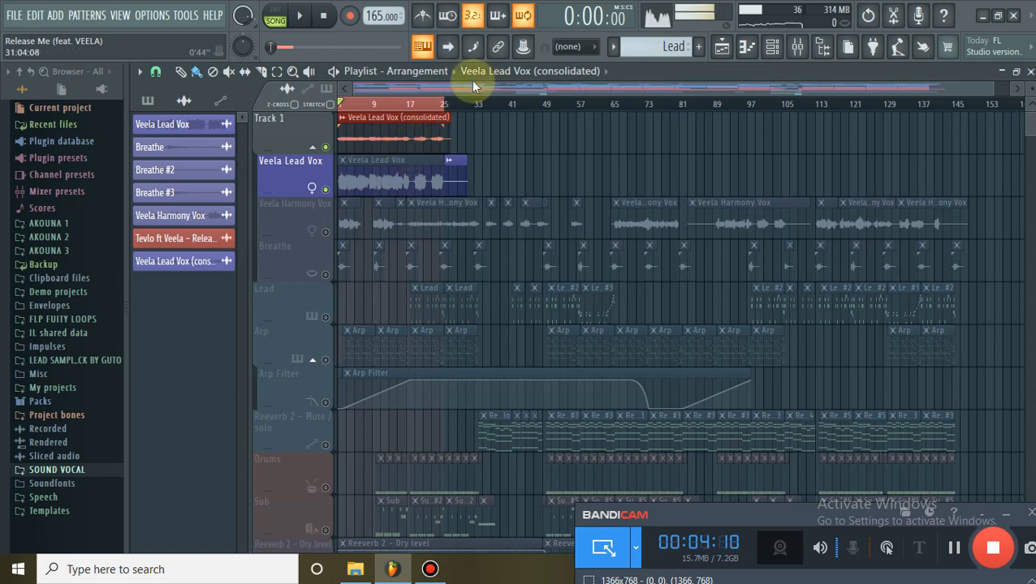
scroll(382, 106, up, 3)
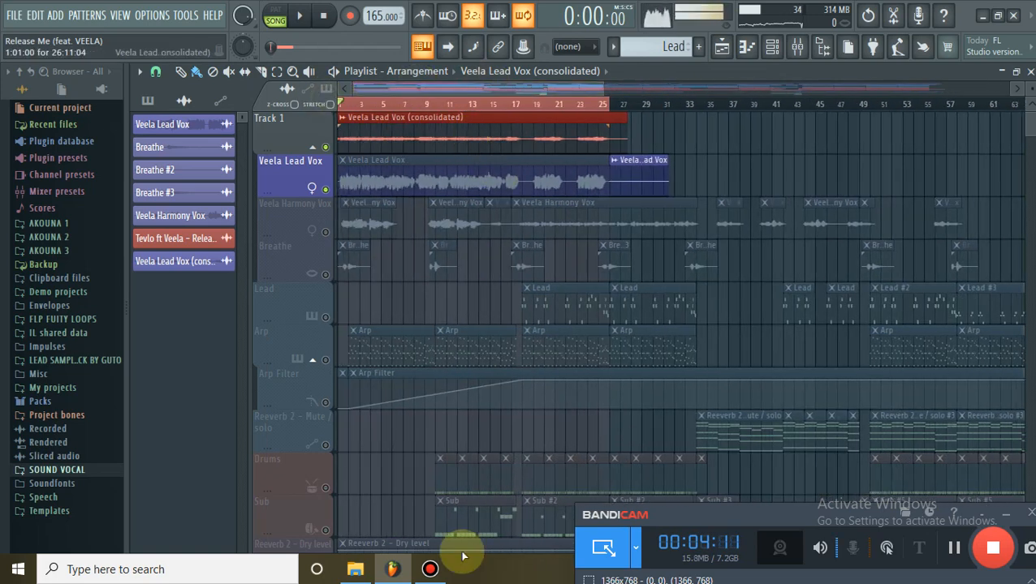
Switch to File Explorer, open the VOCAL CHOPE TUTO 2022 folder on the Desktop and return to FL Studio.
click(355, 569)
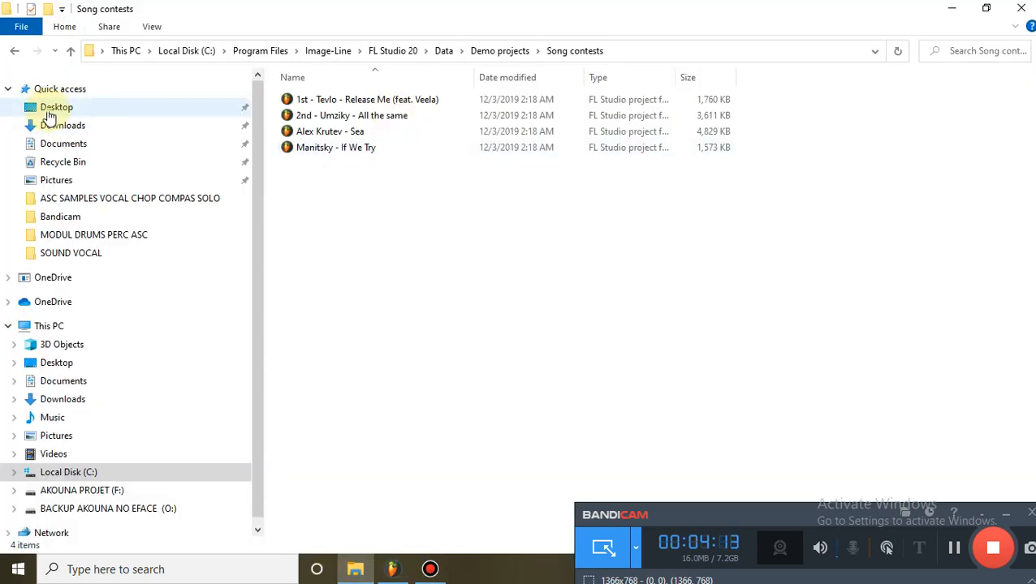
click(54, 108)
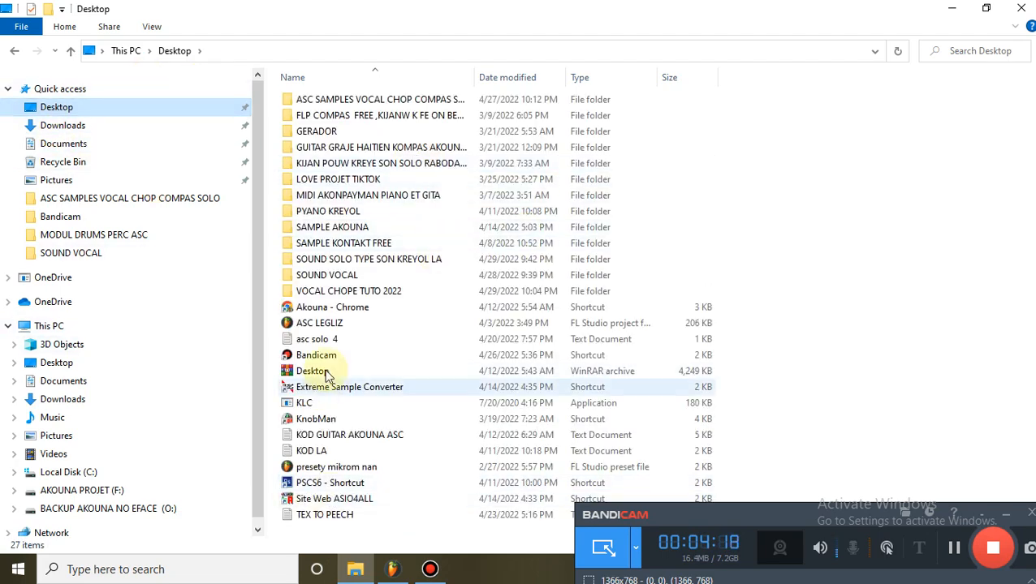
click(357, 297)
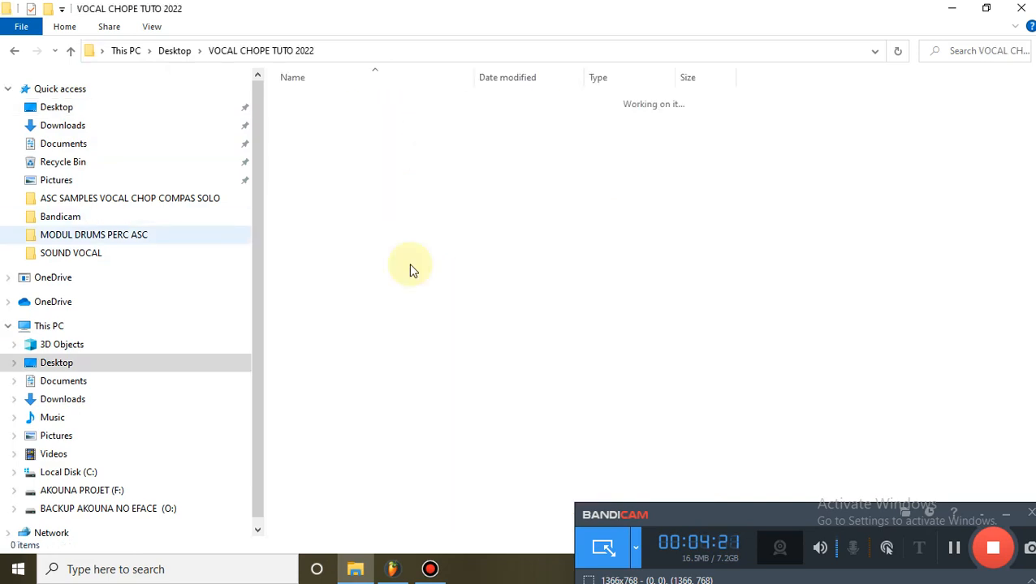
click(370, 578)
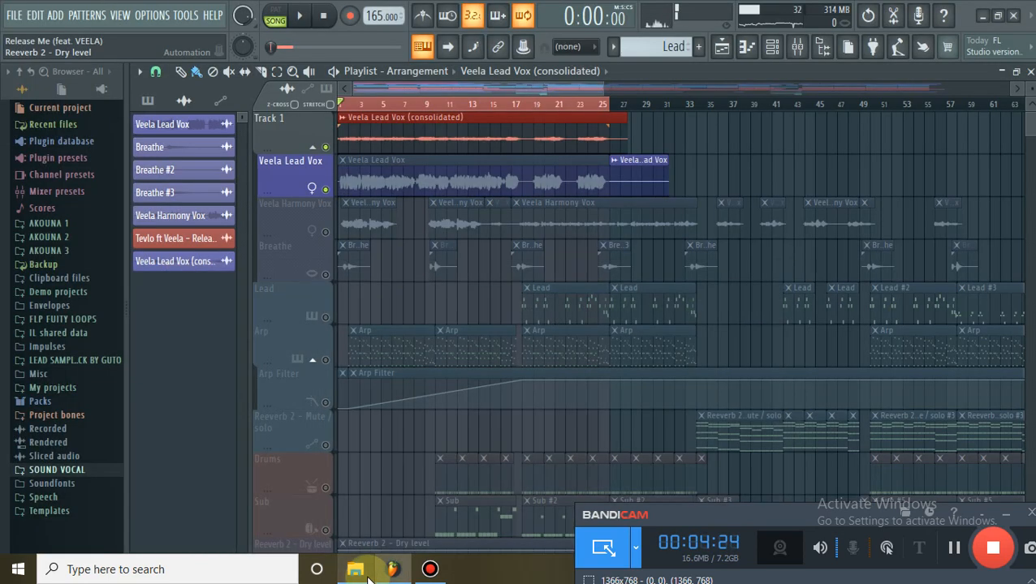
Copy the consolidated Veela Lead Vox sample from its channel settings into the VOCAL CHOPE TUTO 2022 folder and minimize File Explorer.
double_click(425, 131)
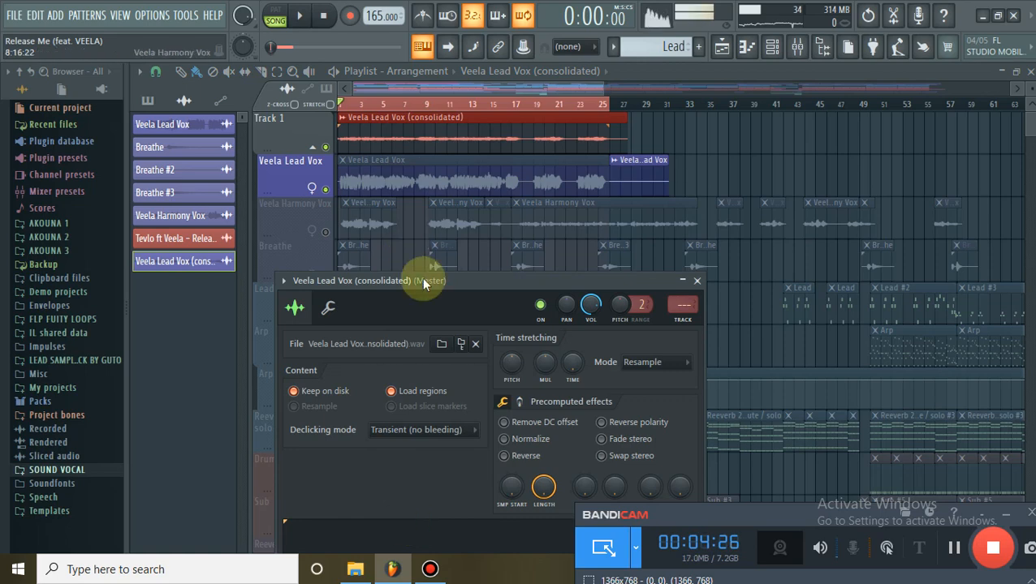
drag(416, 273, 358, 54)
drag(401, 341, 376, 398)
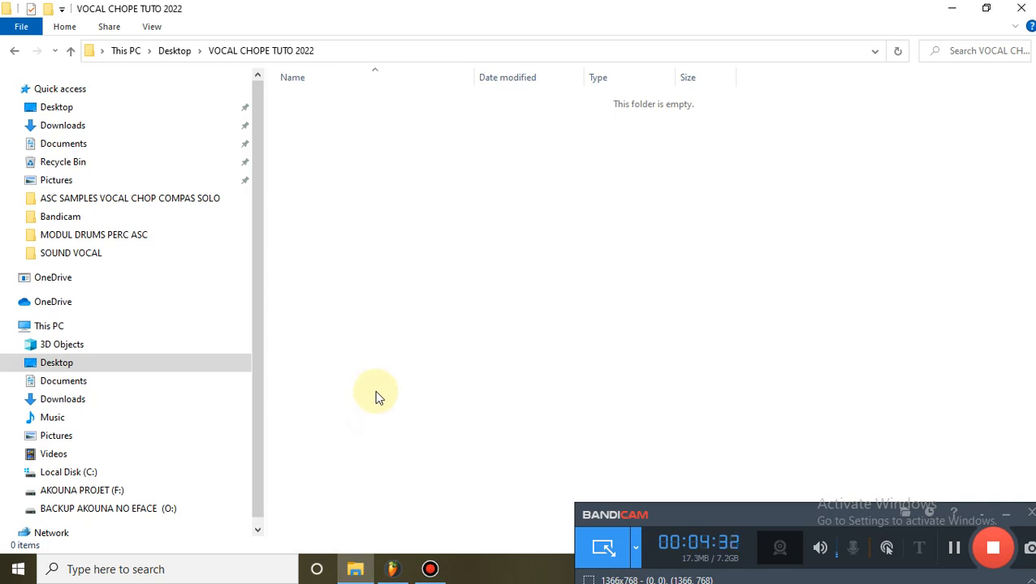
click(952, 8)
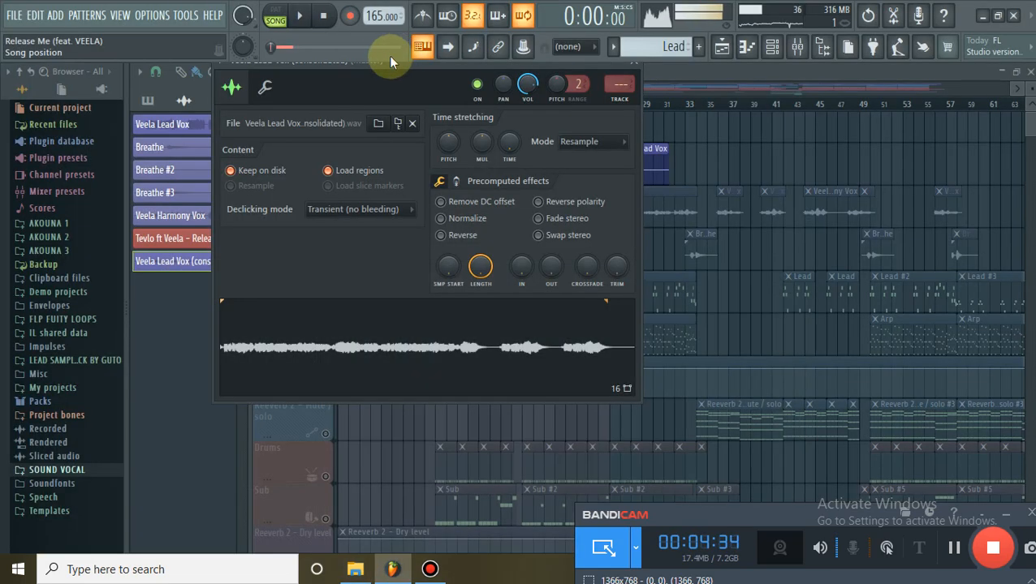
Create a new project from the Empty template without saving the changes to Release Me.
click(14, 15)
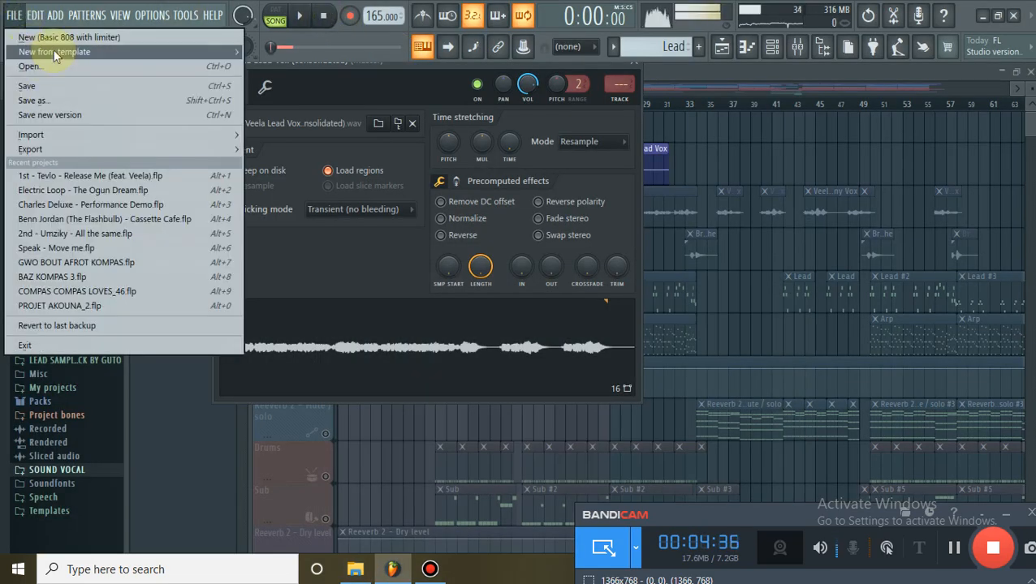
mouse_move(53, 51)
mouse_move(274, 65)
click(728, 86)
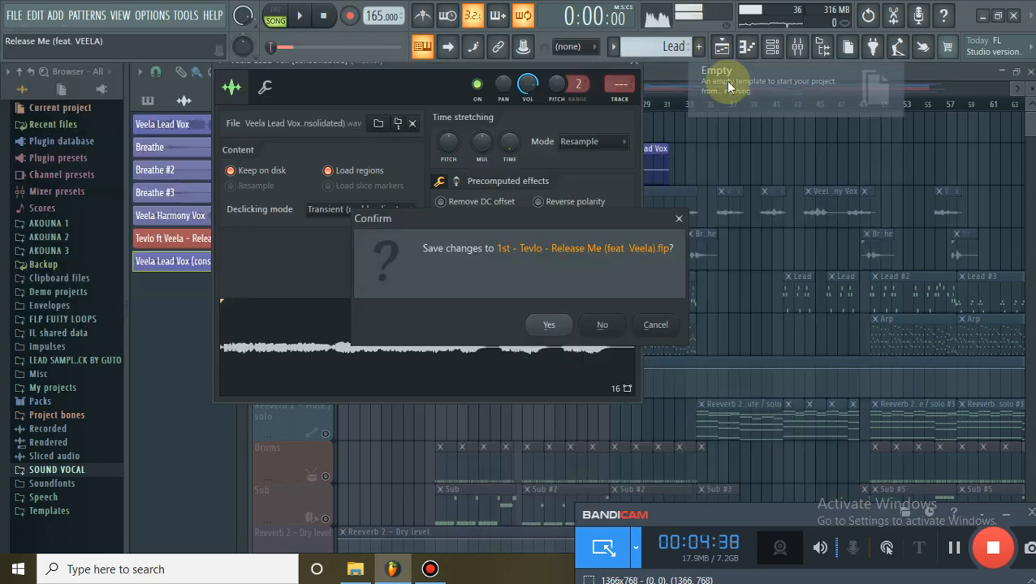
click(595, 323)
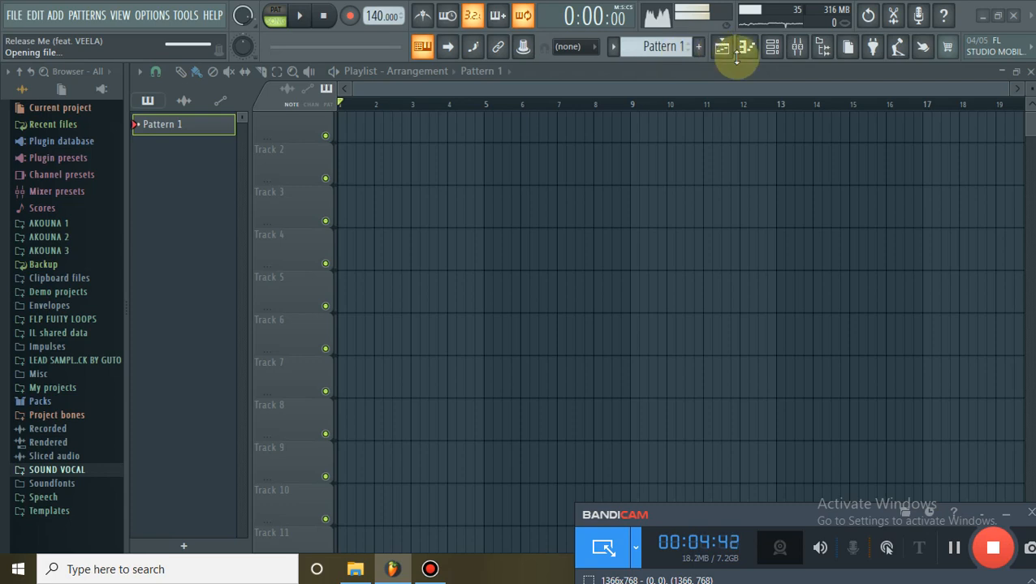
Show the channel rack and mixer, set Insert 1's input to In 1 and load the effects preset from the desktop onto it.
click(773, 49)
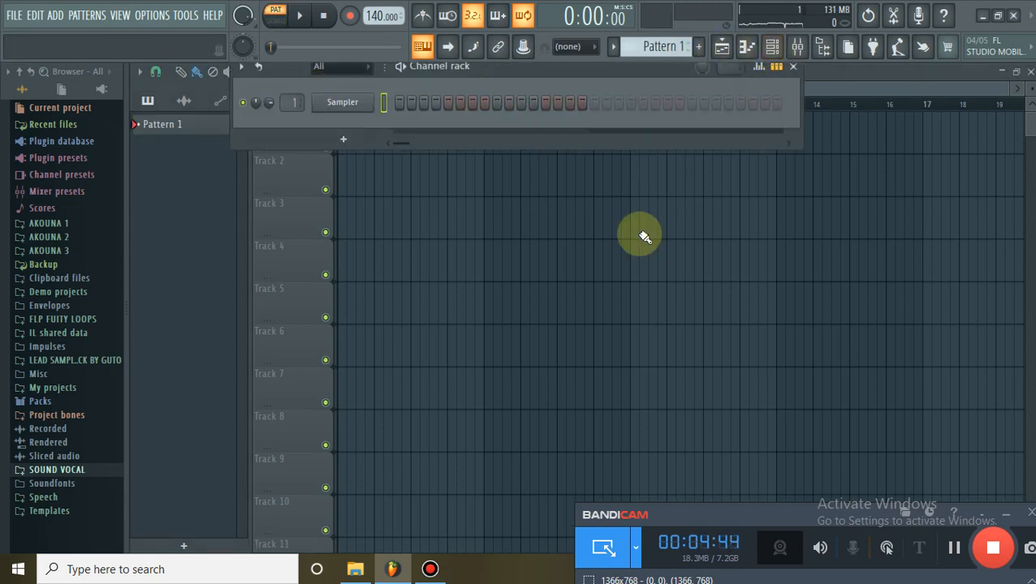
click(796, 53)
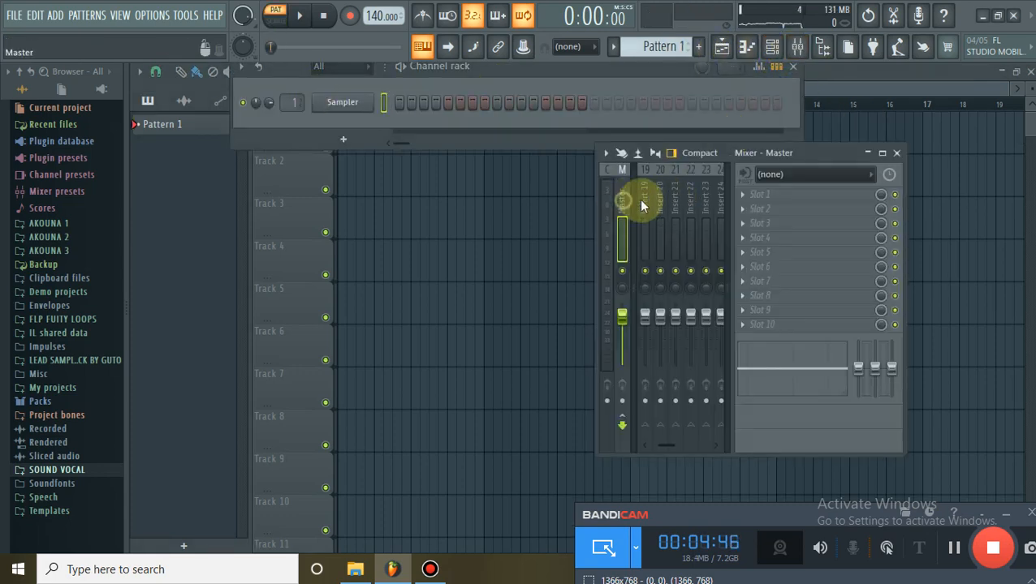
click(641, 199)
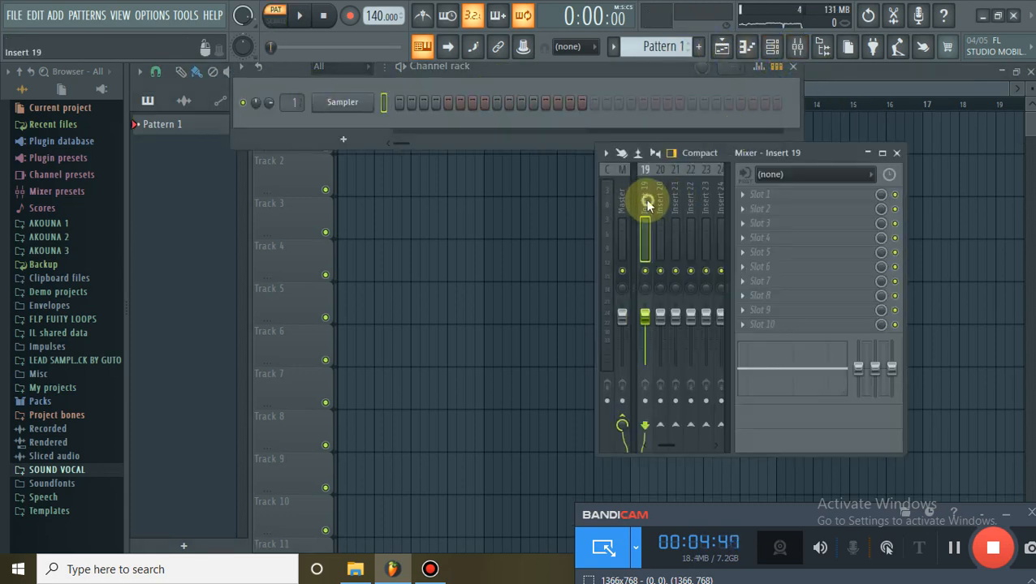
click(777, 174)
click(782, 230)
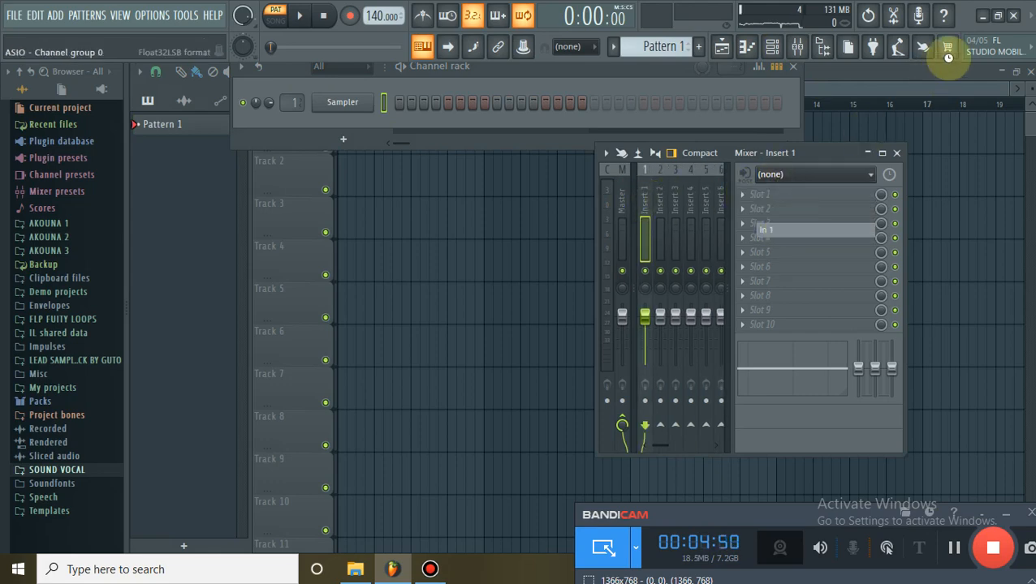
click(982, 16)
drag(269, 294, 645, 235)
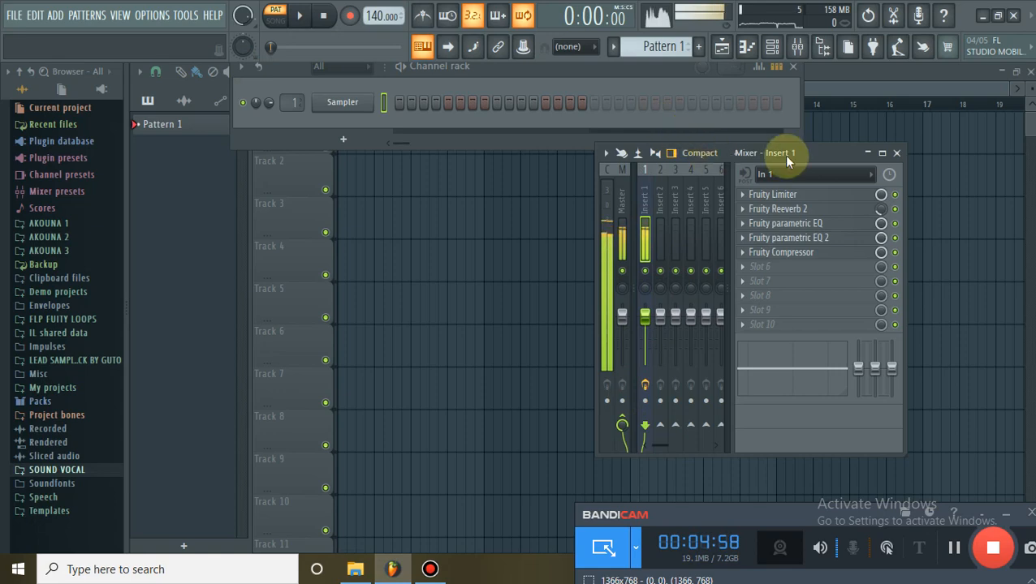
Replace the Sampler channel with Harmor and move its window so the whole preset selector is accessible.
right_click(348, 107)
mouse_move(427, 235)
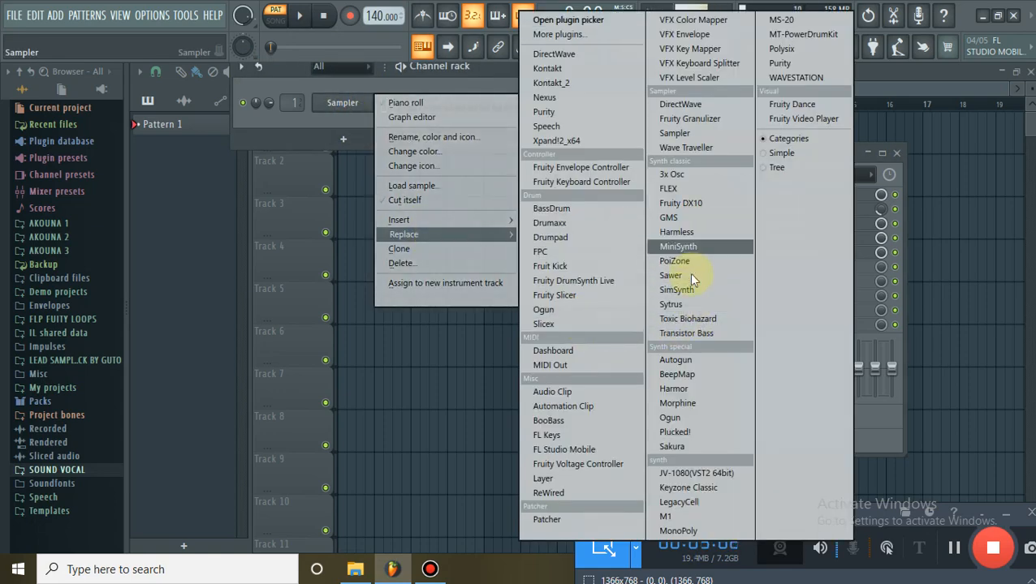
click(686, 391)
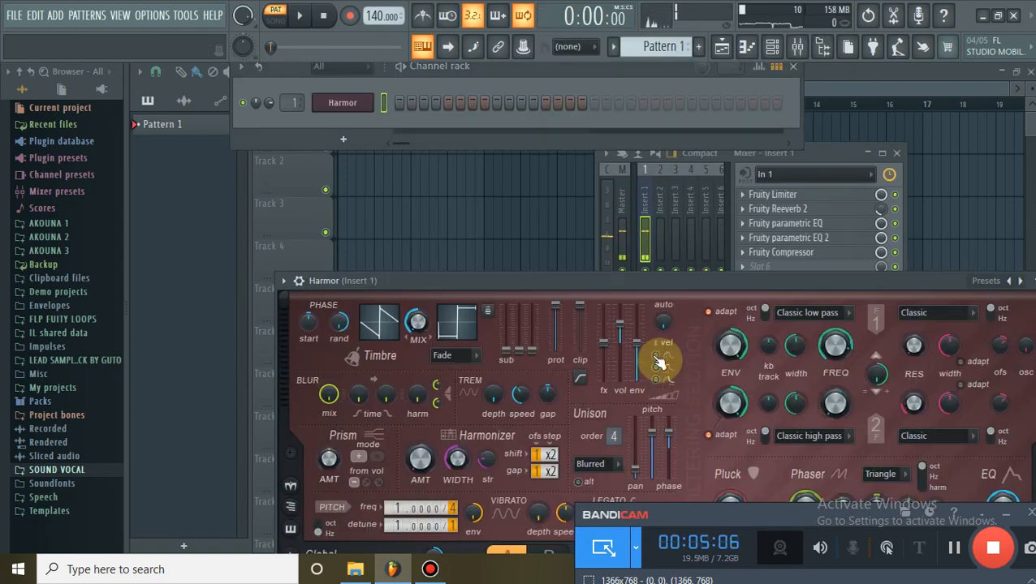
click(552, 290)
drag(515, 280, 271, 27)
drag(697, 67, 726, 93)
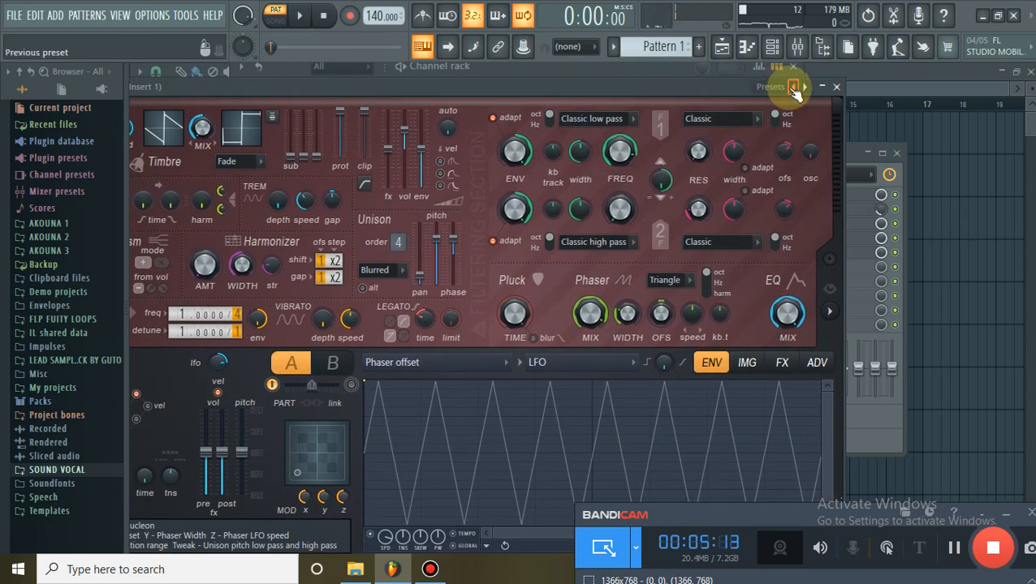
Look through Harmor's Image synthesis and Resynthesis tutorial presets and load the Synthesis template preset.
click(793, 86)
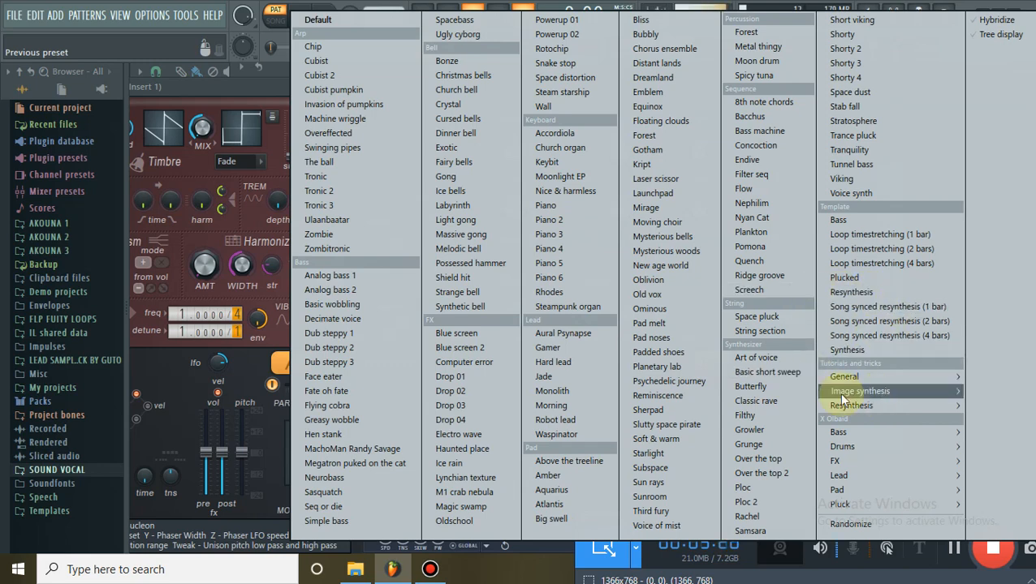
mouse_move(844, 392)
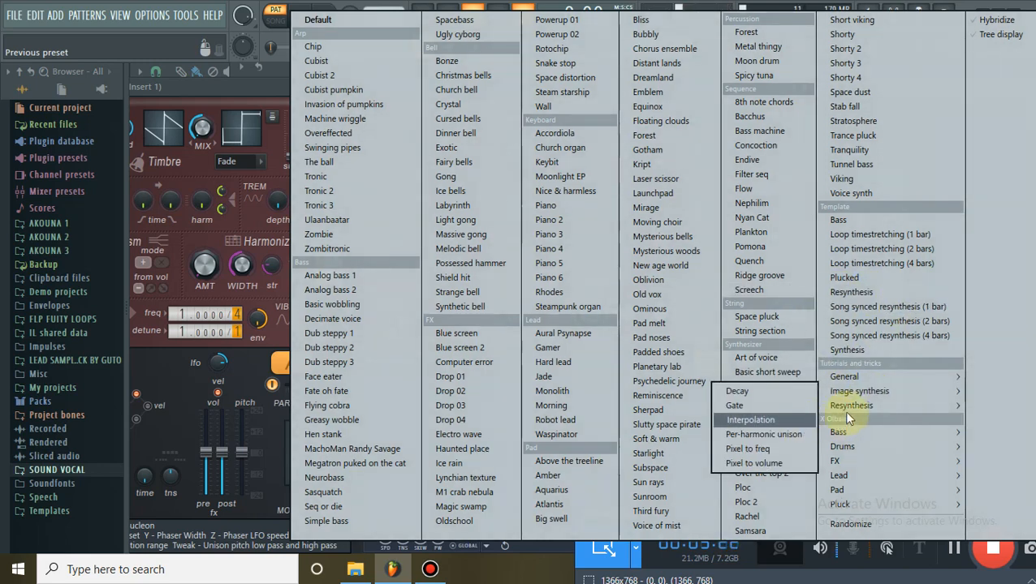
mouse_move(881, 407)
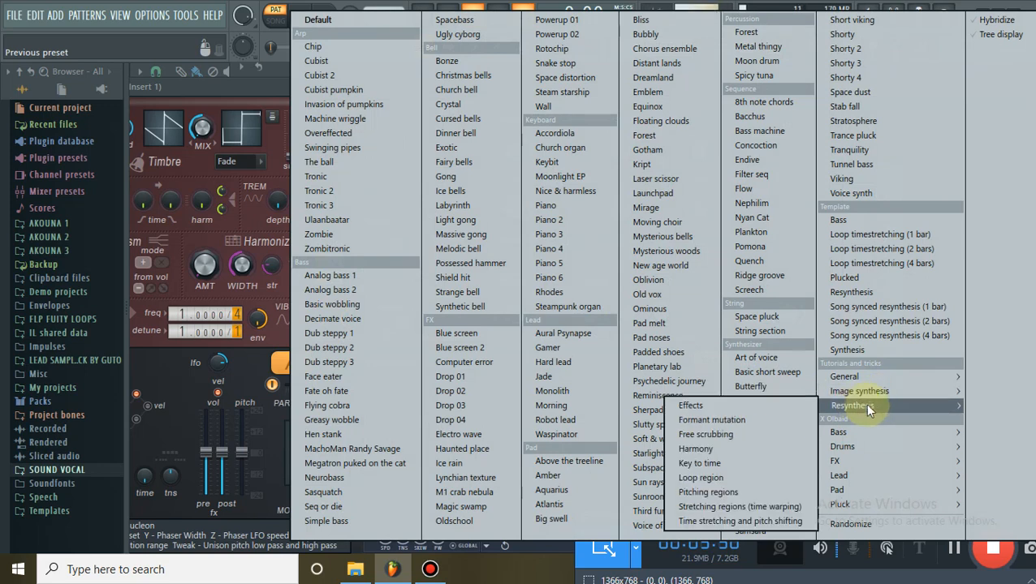
click(866, 349)
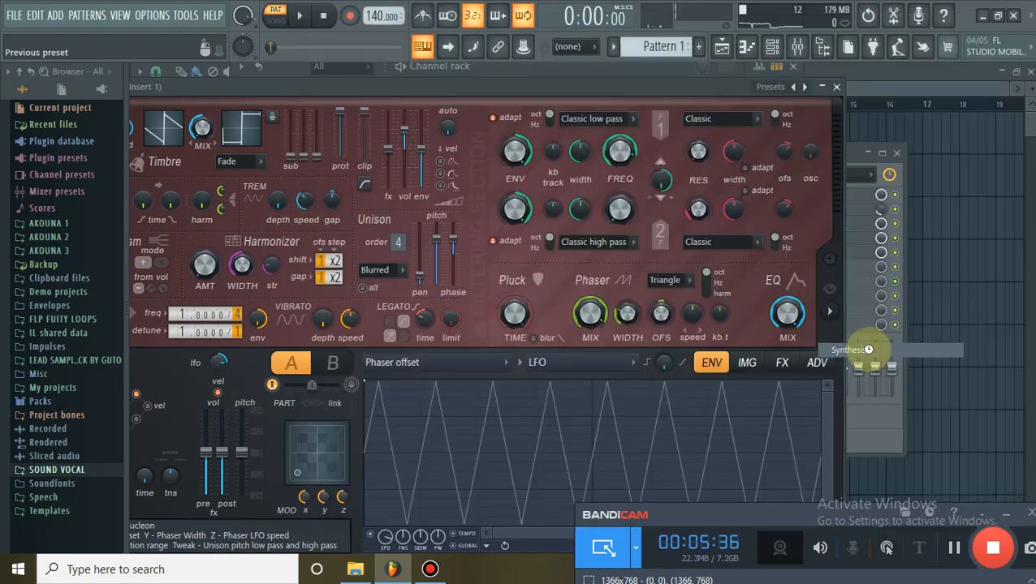
Show Harmor's image page, load the Resynthesis template preset and open the Images folder from the empty image area.
click(782, 363)
click(746, 363)
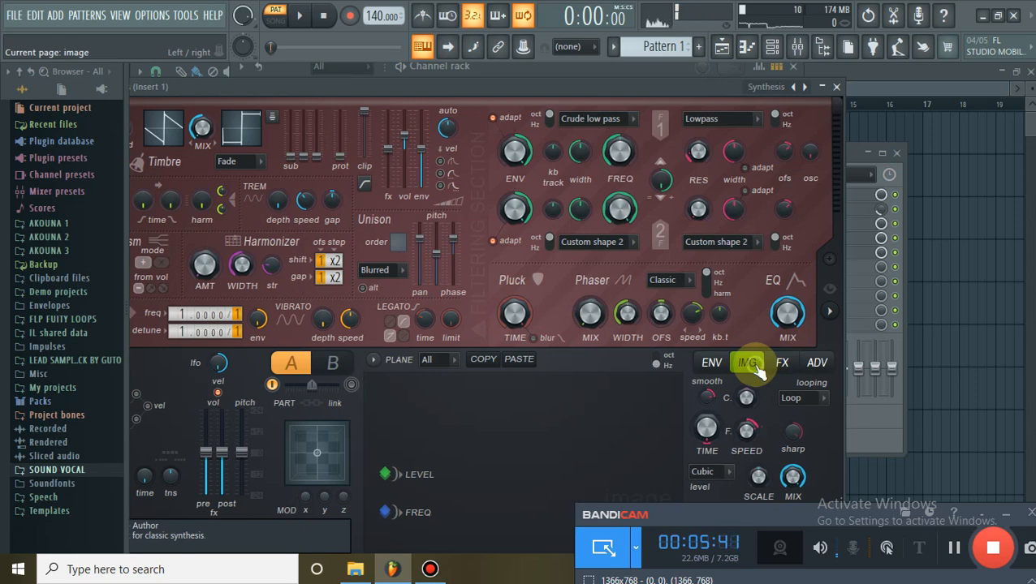
click(795, 86)
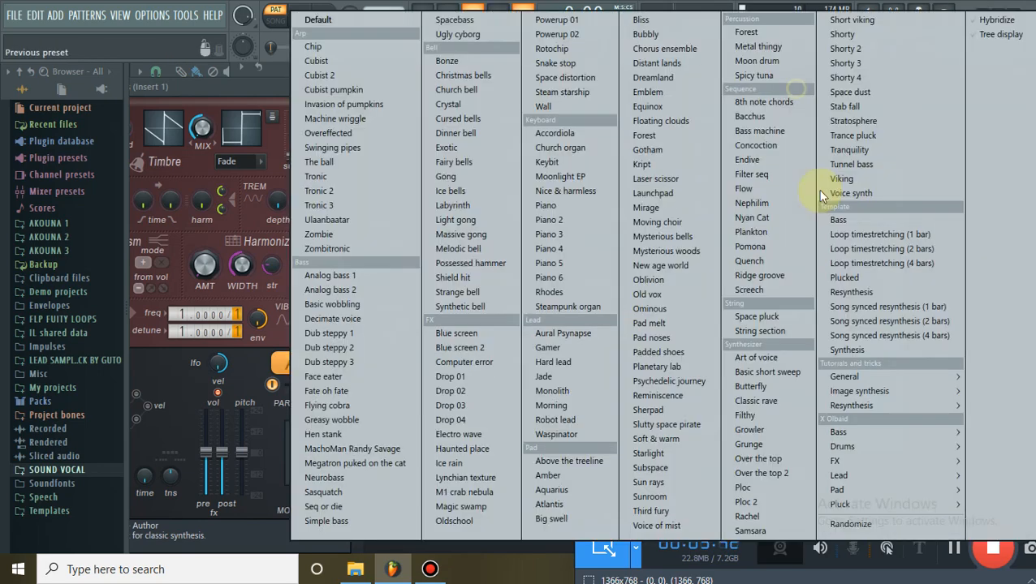
click(862, 335)
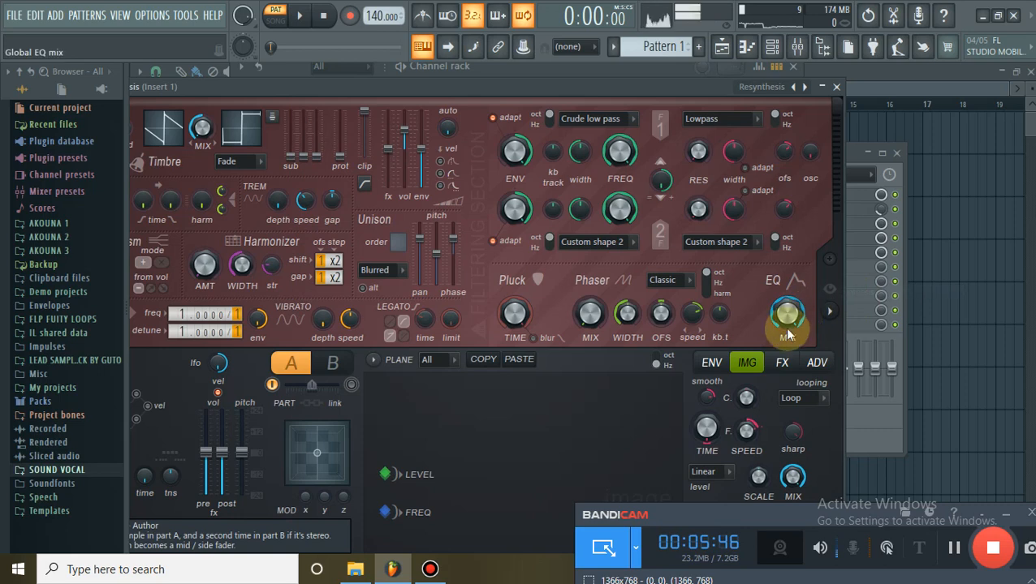
click(500, 456)
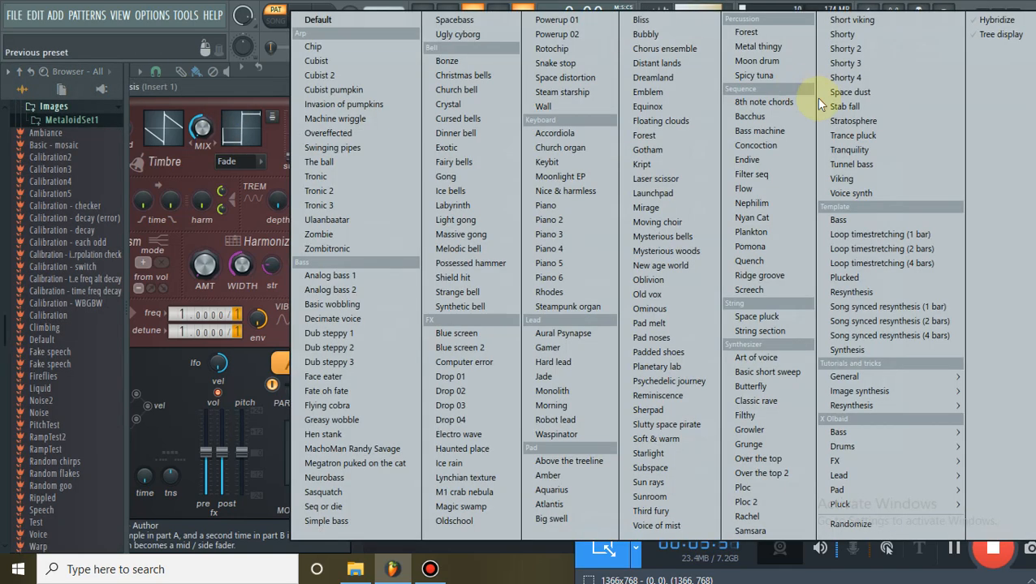
Load Harmor's Synthesis template preset, look through its effects, advanced and envelope pages, and return to the image page.
right_click(794, 86)
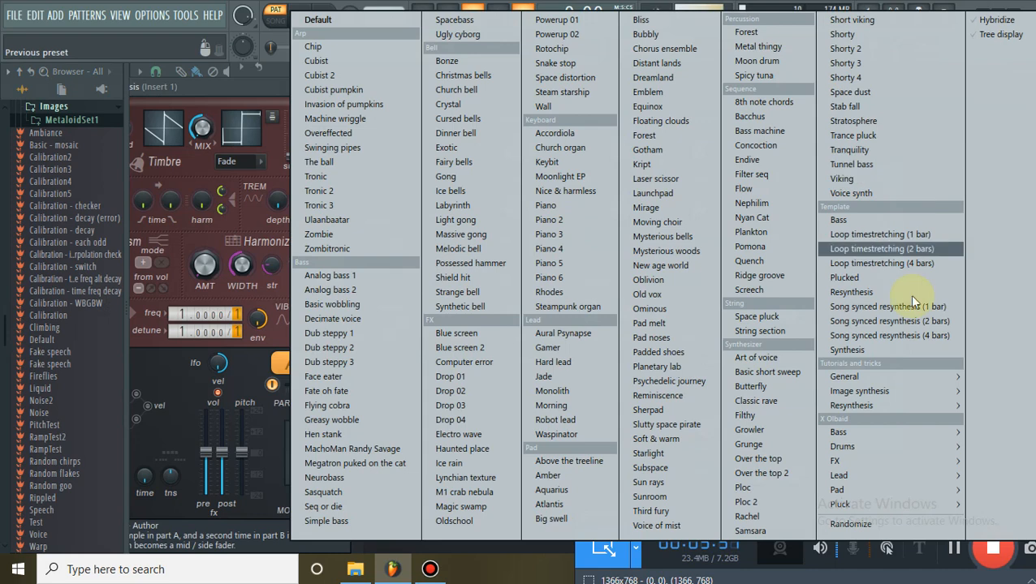
click(893, 350)
click(782, 363)
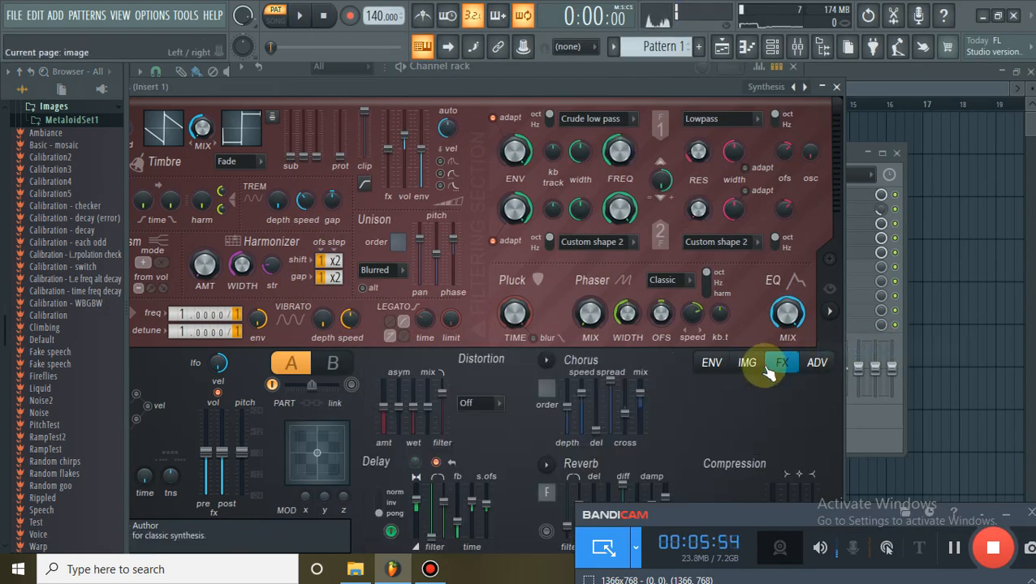
click(758, 367)
click(487, 439)
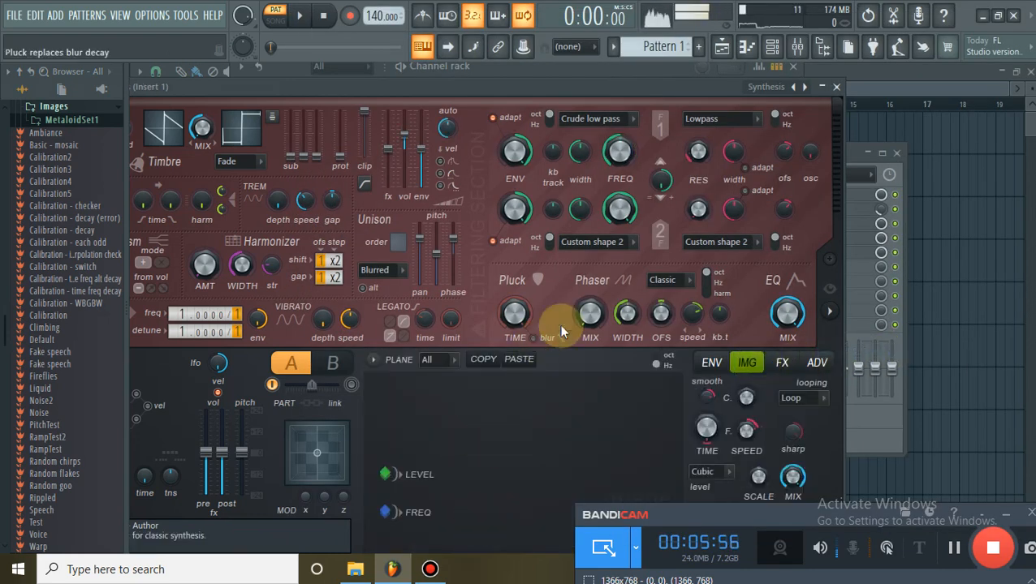
click(782, 363)
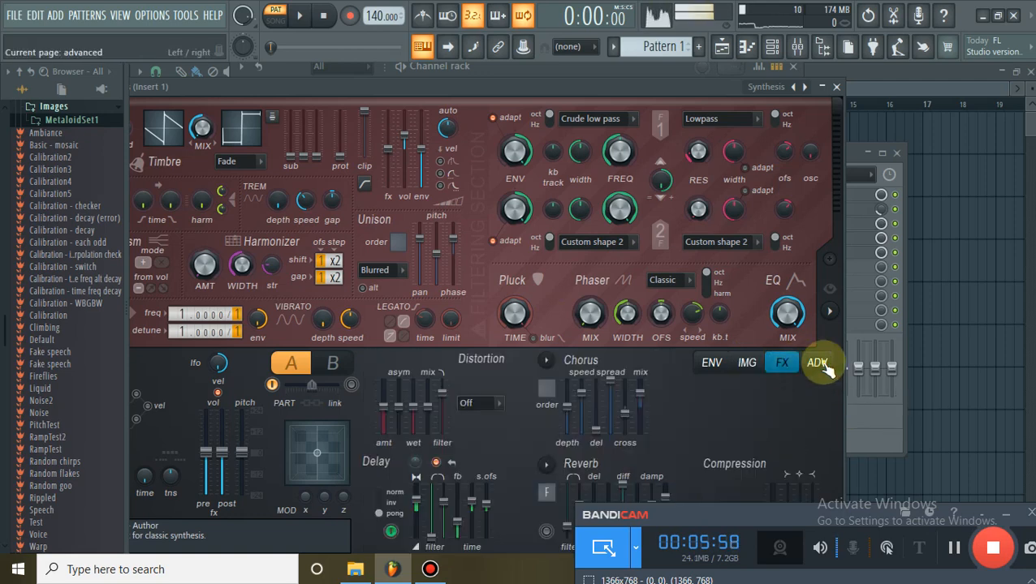
click(820, 364)
click(711, 363)
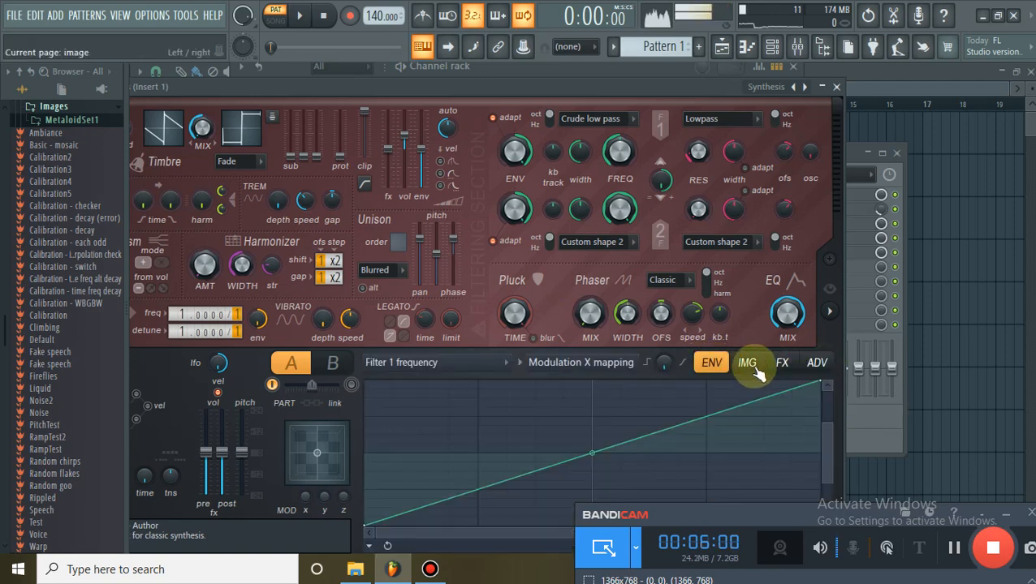
click(748, 364)
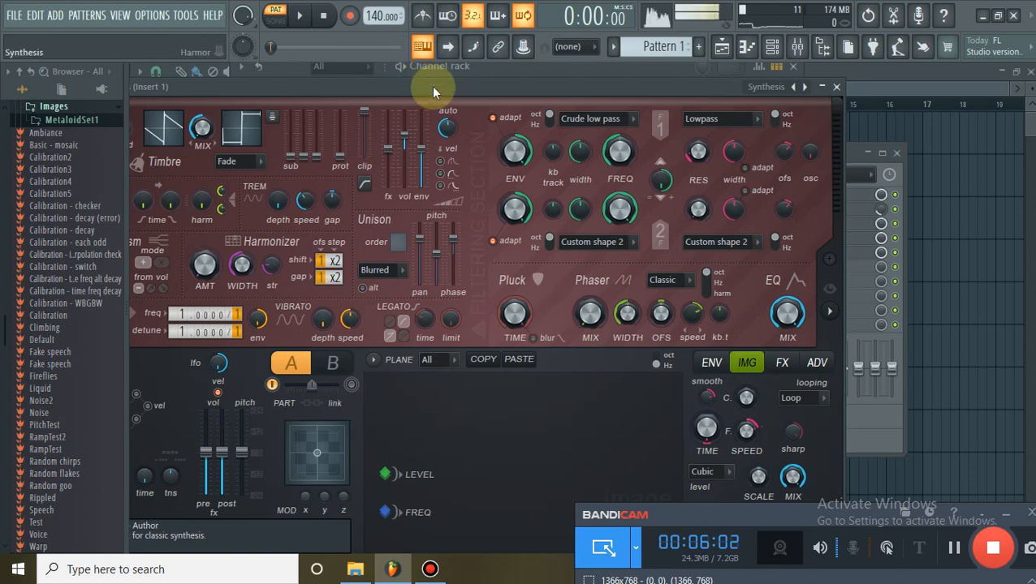
drag(431, 86, 647, 60)
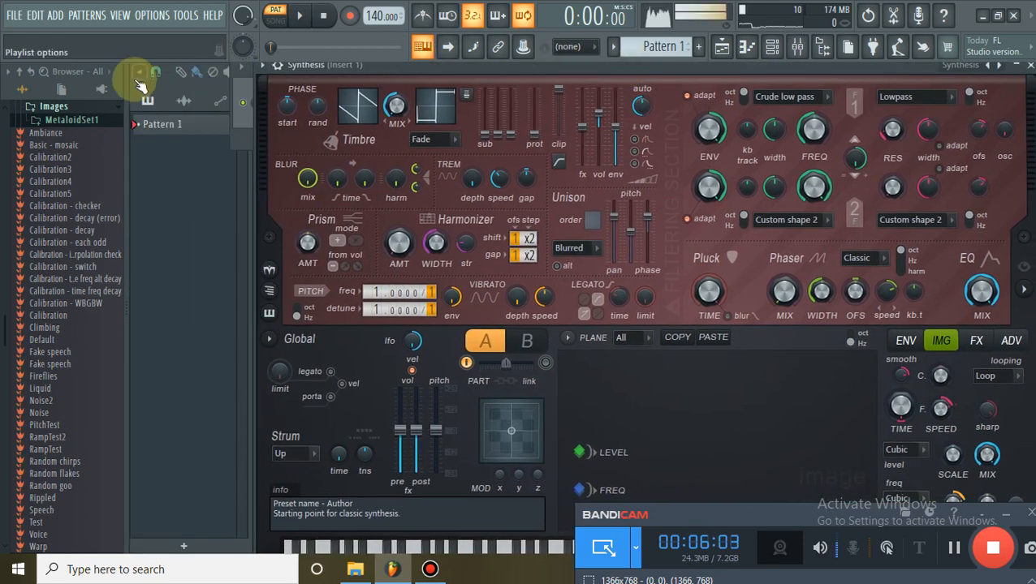
Replace the 1020|Harmor browser search folder with the desktop folder VOCAL CHOPE TUTO 2022 and name it AKOUNA TUTO 2022.
click(19, 72)
click(156, 15)
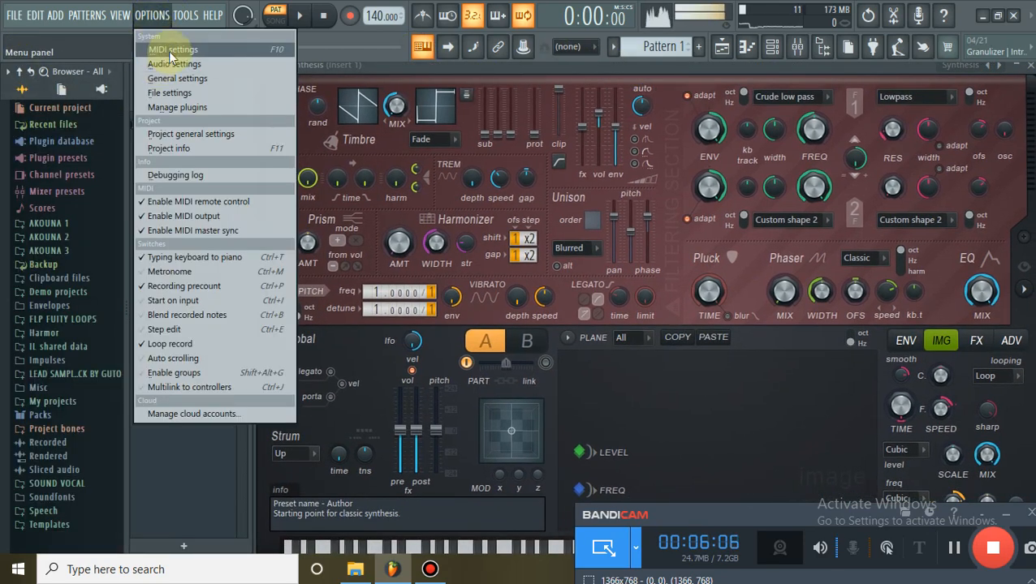
click(158, 44)
click(469, 37)
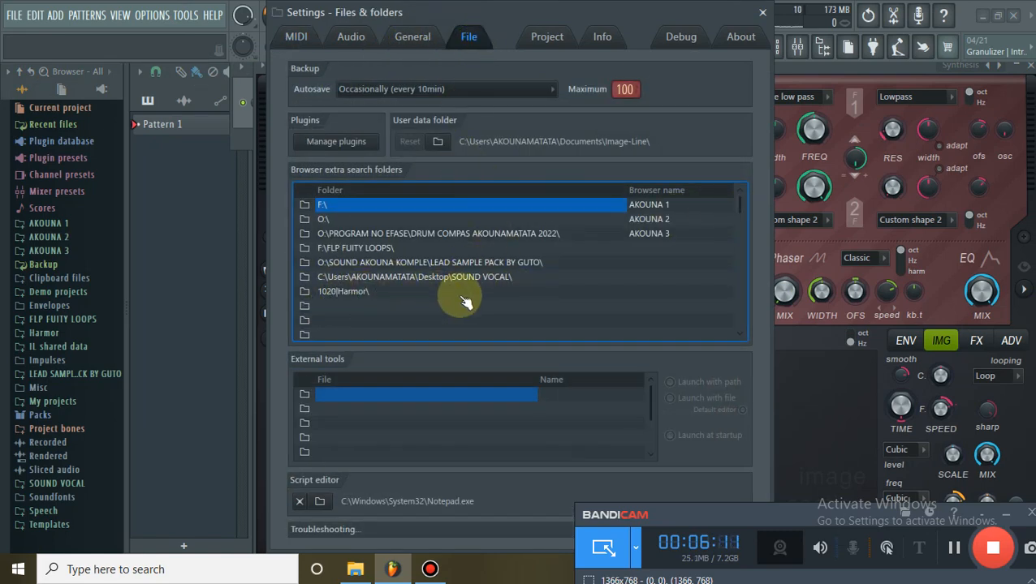
click(309, 300)
scroll(528, 266, down, 10)
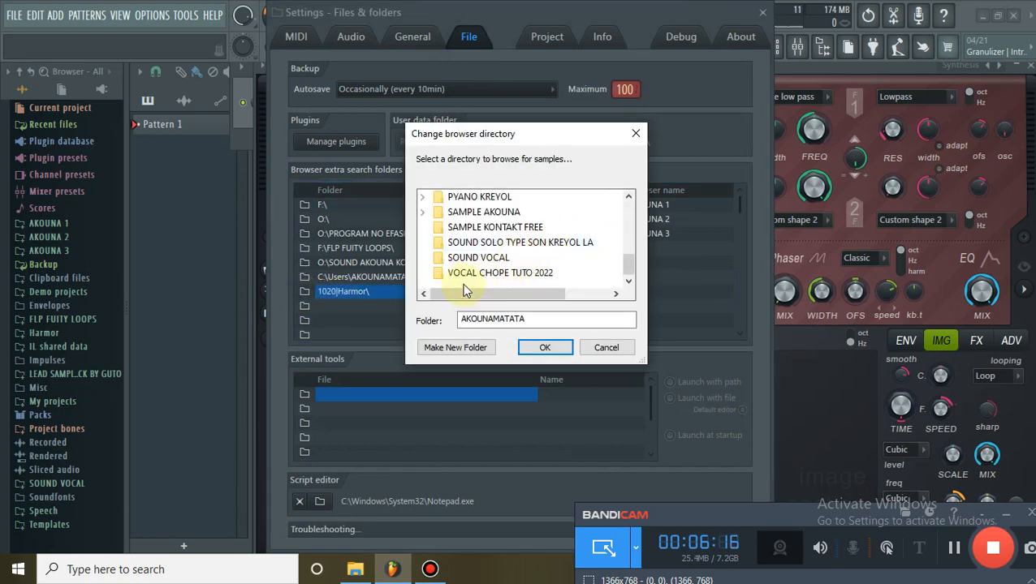
click(485, 274)
click(542, 349)
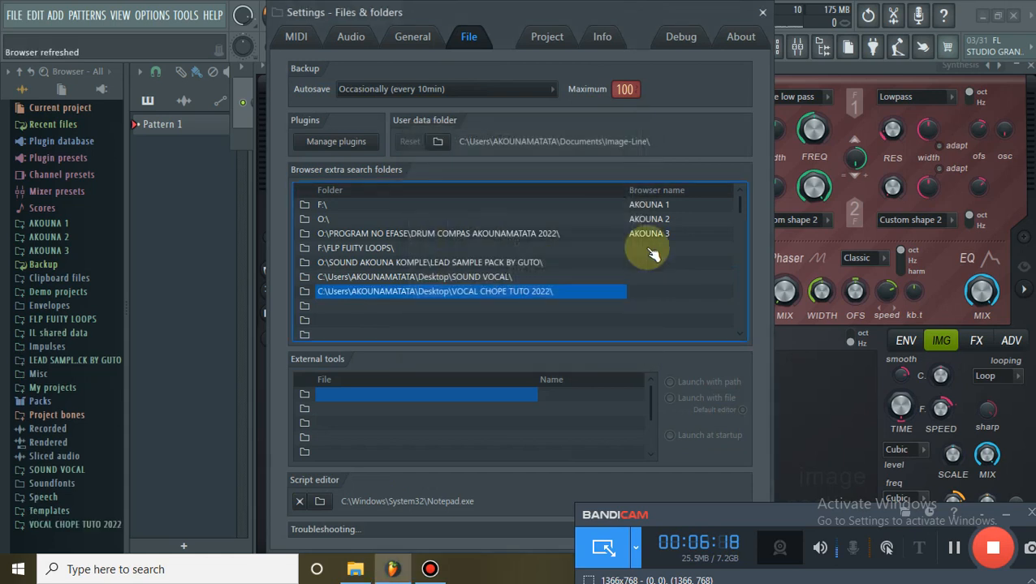
click(639, 290)
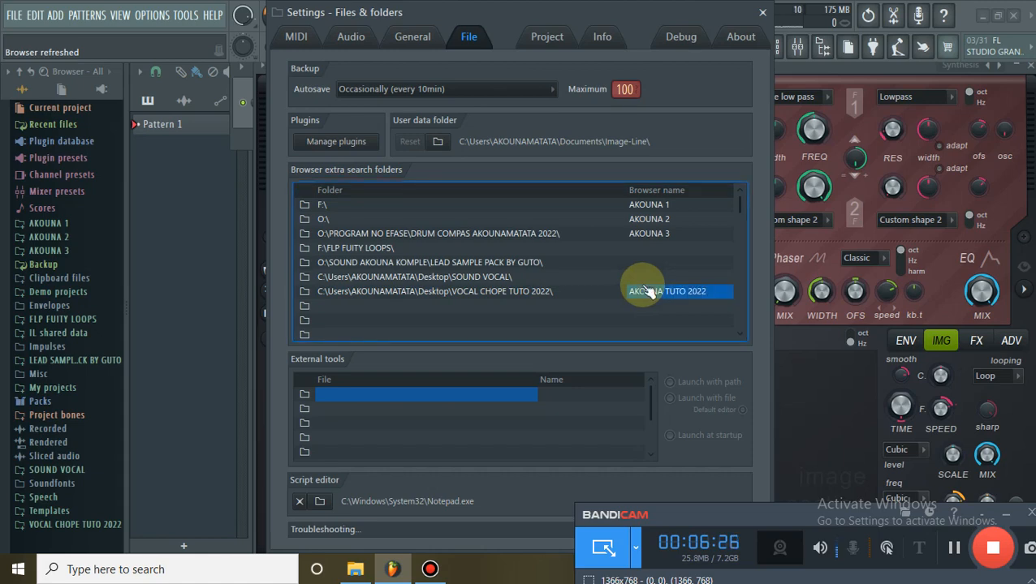
click(767, 13)
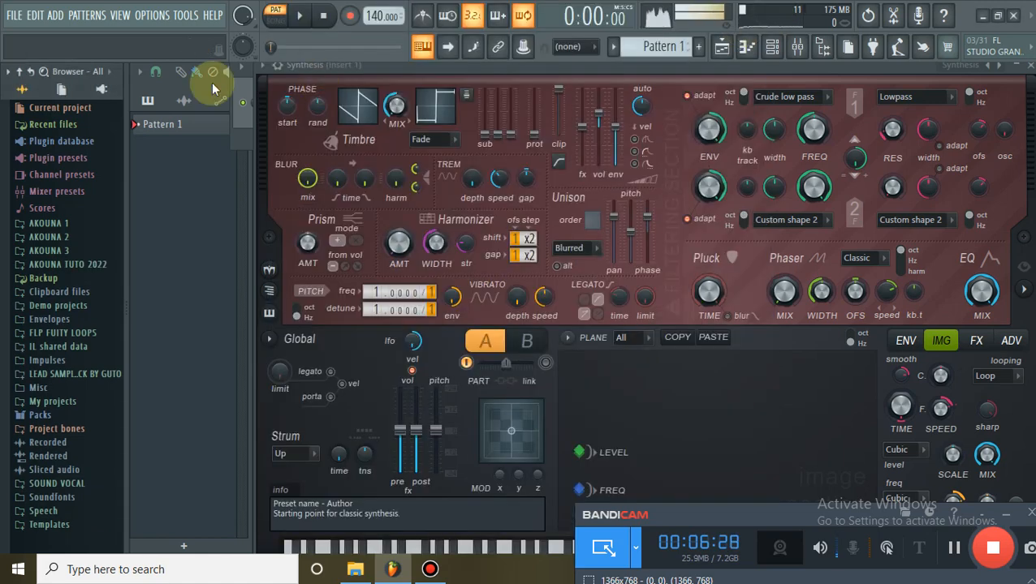
Load the Veela Lead Vox (consolidated) sample from the AKOUNA TUTO 2022 folder into Harmor's image area.
click(67, 264)
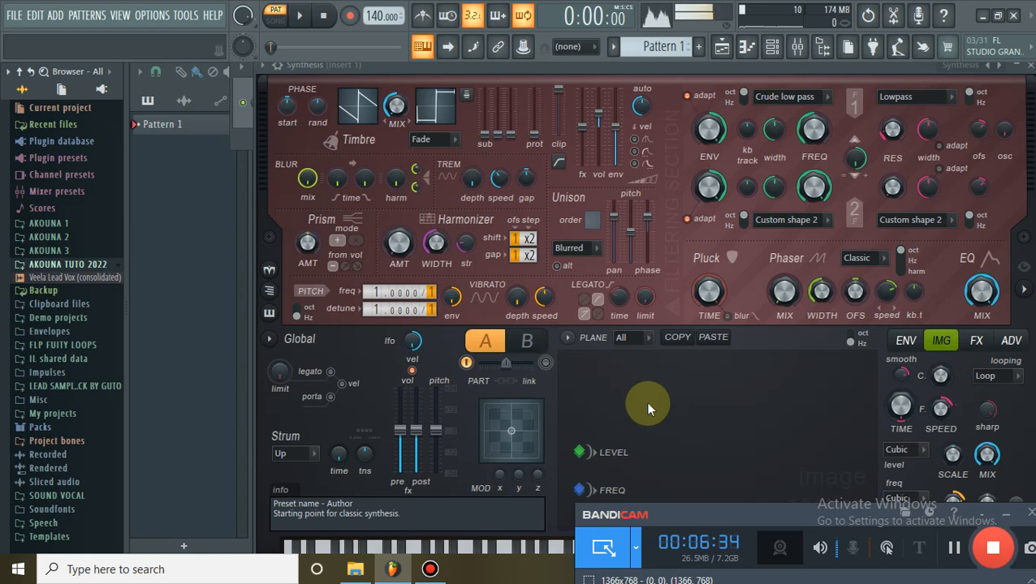
drag(89, 277, 692, 398)
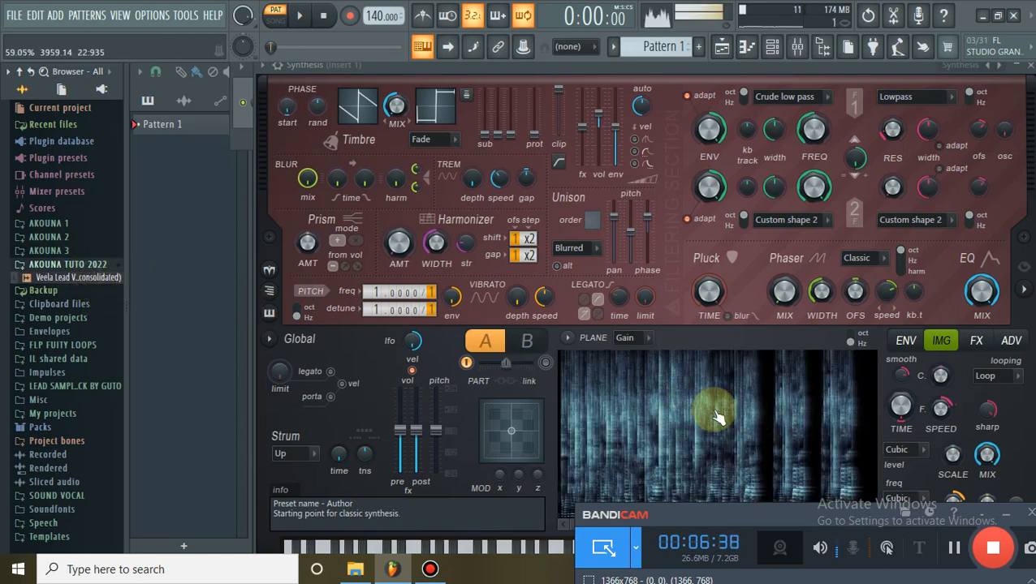
Detach Harmor's window and move it so its title bar, full image area and keyboard are accessible.
click(259, 65)
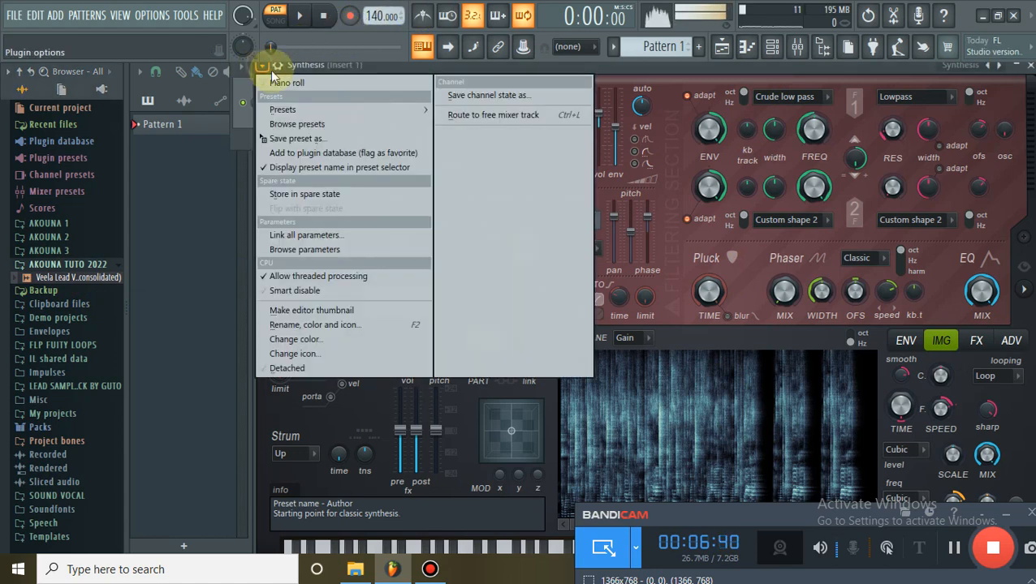
click(288, 369)
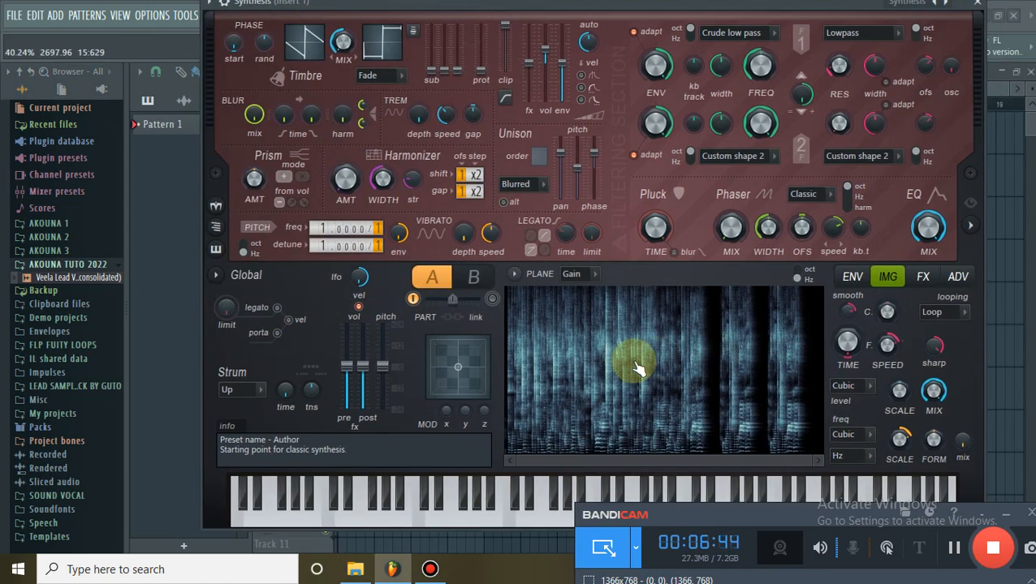
drag(579, 7, 572, 27)
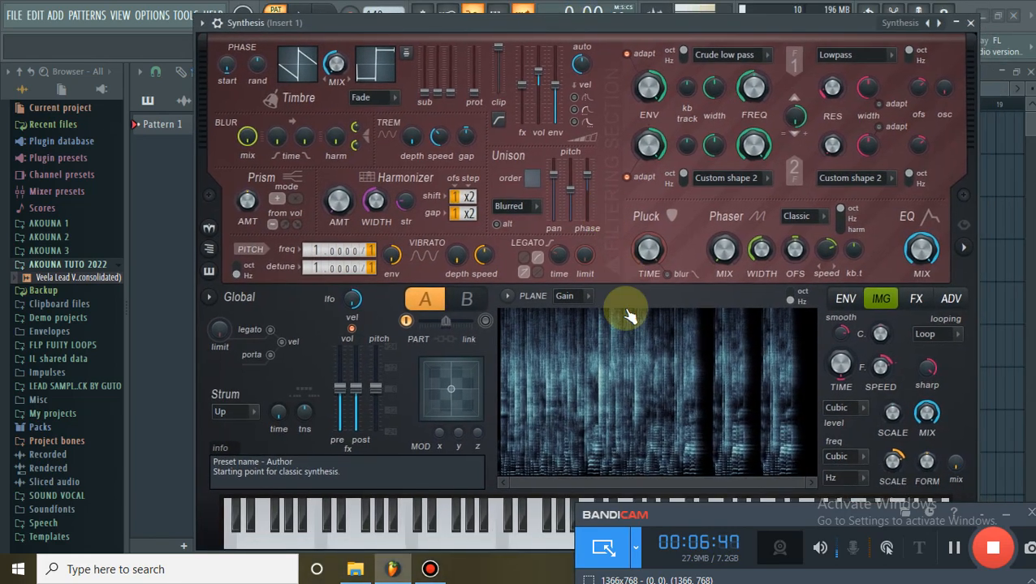
Zoom in on the beginning of the vocal's spectrogram and set the playback start position at about 3.8%.
click(640, 355)
drag(682, 371, 686, 353)
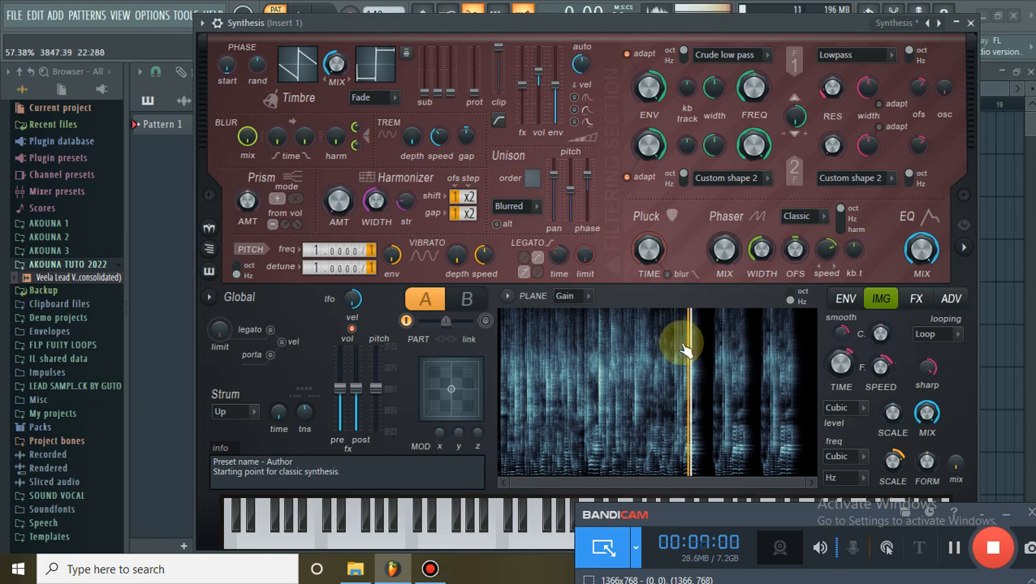
drag(684, 349, 659, 370)
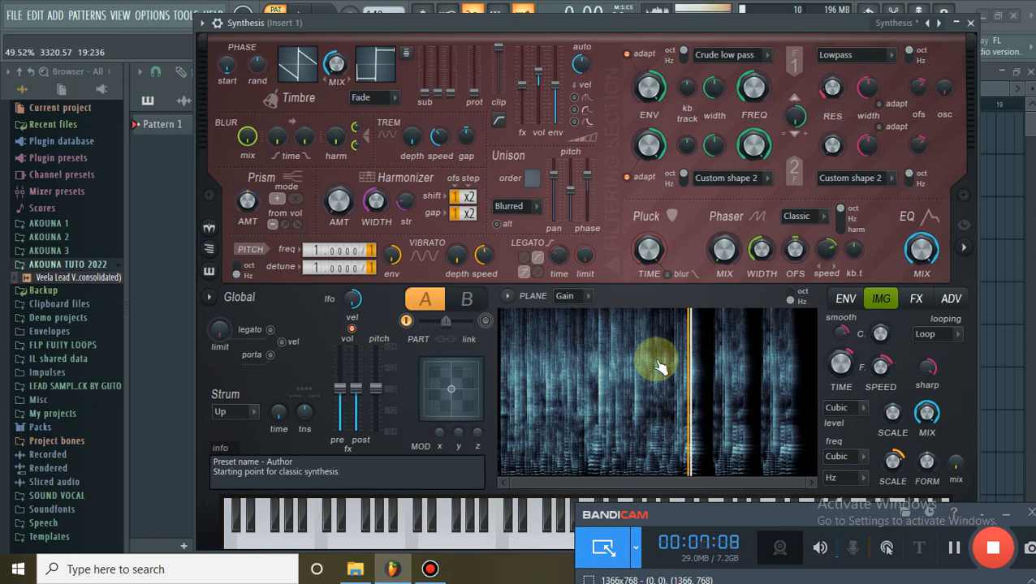
mouse_move(659, 369)
mouse_down()
mouse_move(631, 220)
mouse_move(780, 406)
mouse_move(706, 386)
mouse_move(720, 394)
mouse_up()
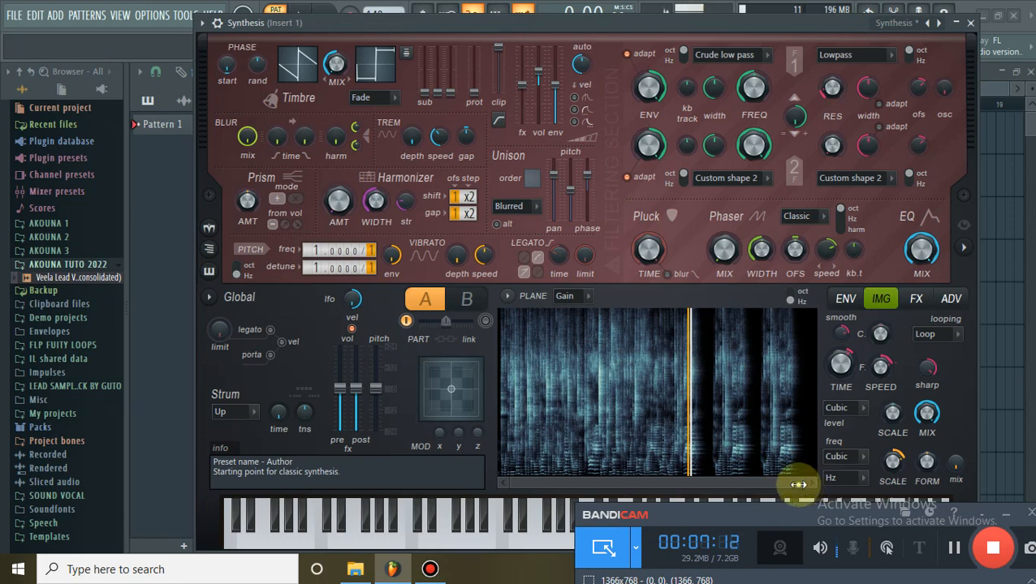
drag(798, 485, 531, 469)
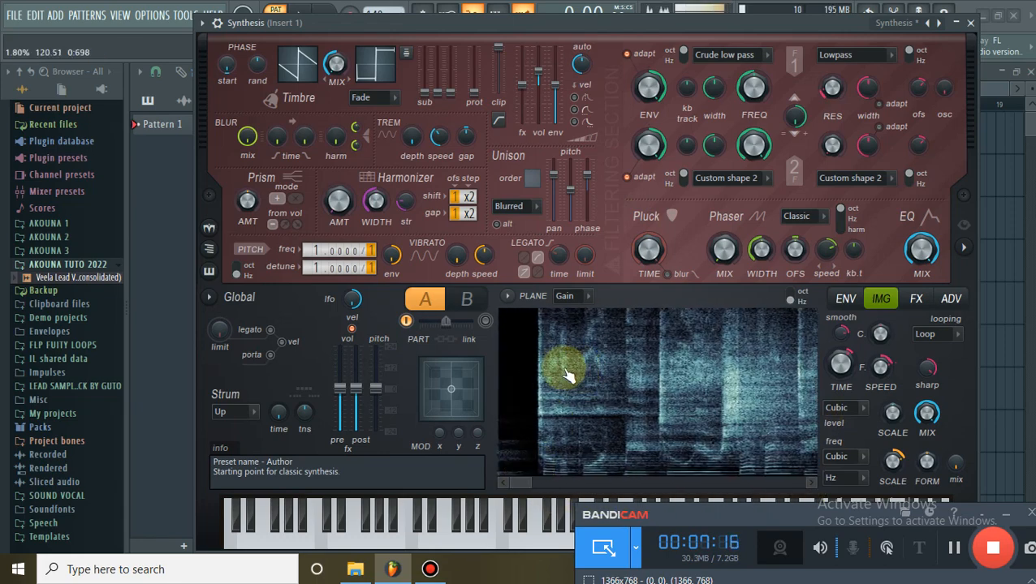
mouse_move(567, 375)
mouse_down()
mouse_move(557, 377)
mouse_move(666, 372)
mouse_up()
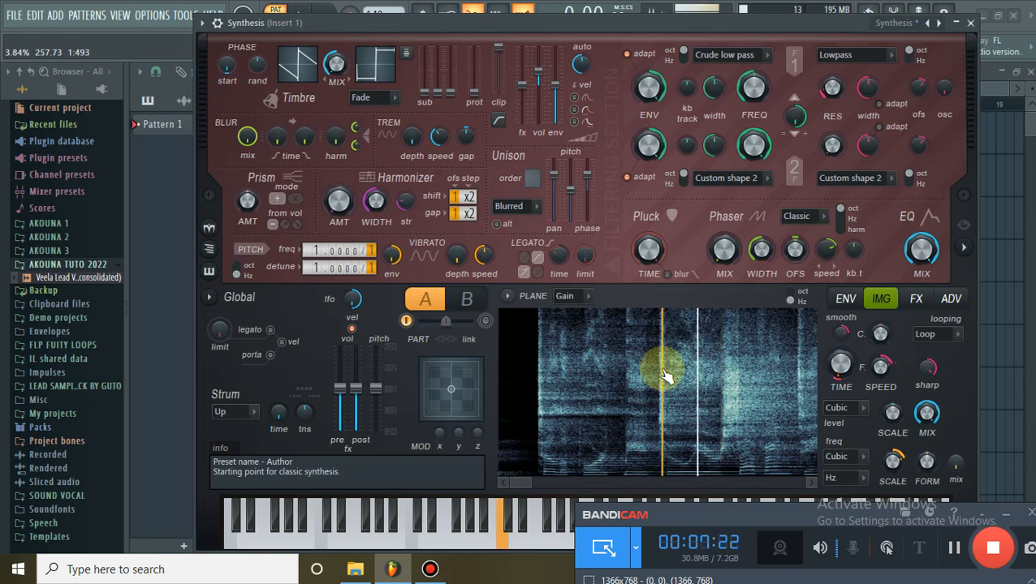
Close Harmor, open the Synthesis channel's piano roll and audition the C5 and C6 keys.
click(970, 23)
right_click(347, 102)
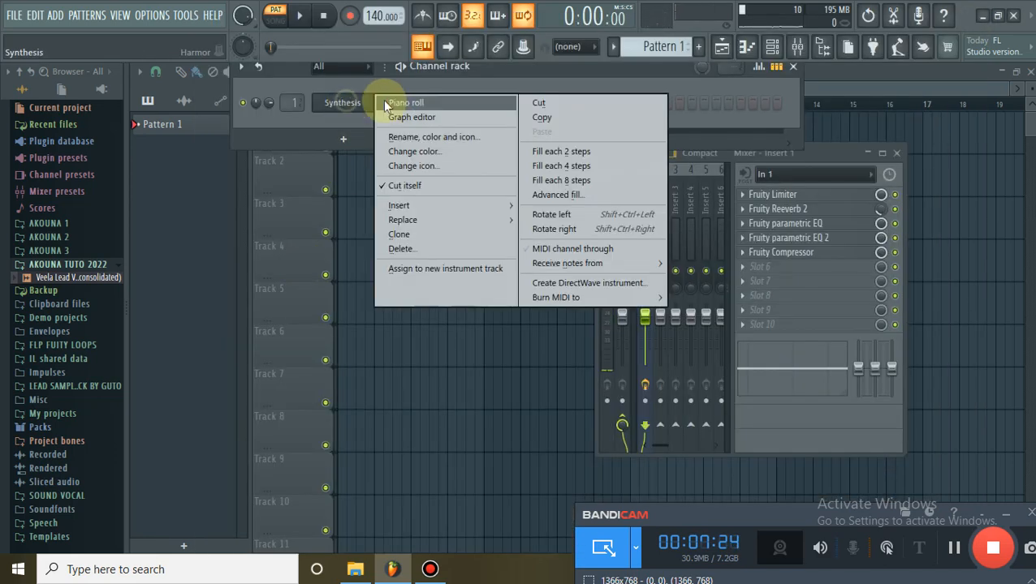
click(406, 103)
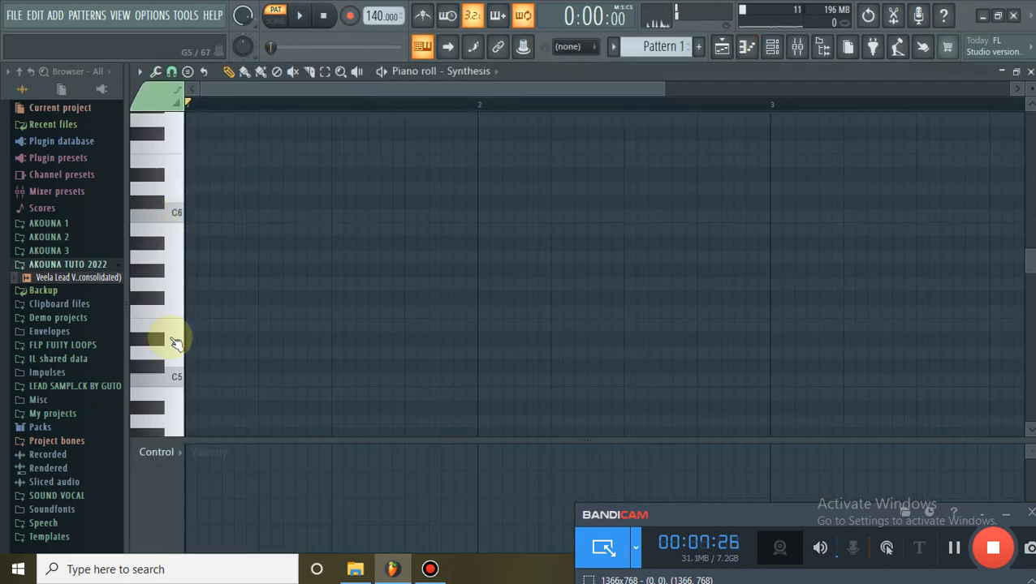
click(175, 358)
click(175, 377)
click(175, 377)
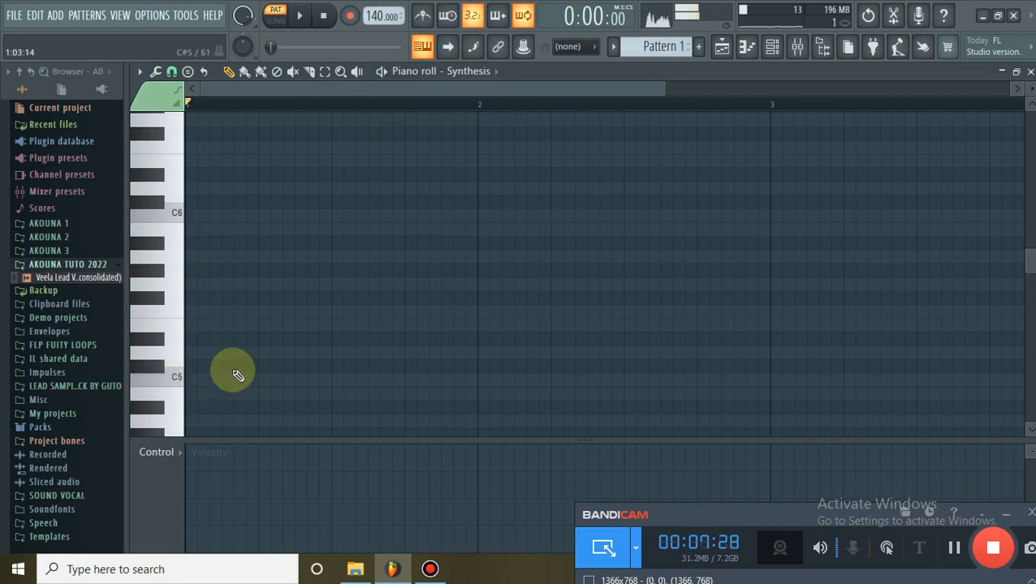
click(174, 217)
click(175, 378)
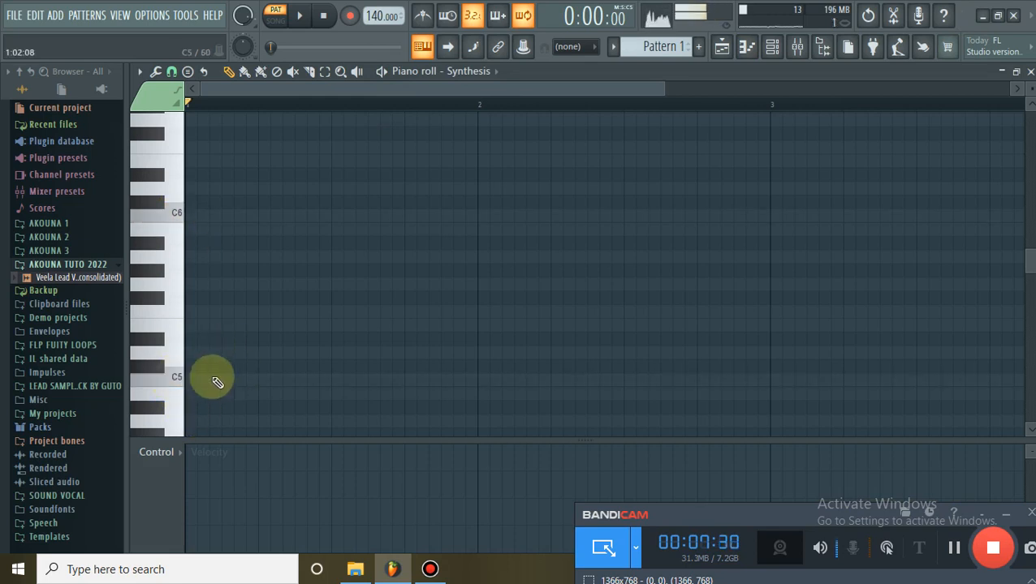
Draw a two-step C5 note at the start of Pattern 1 and play it back in pattern mode.
click(216, 381)
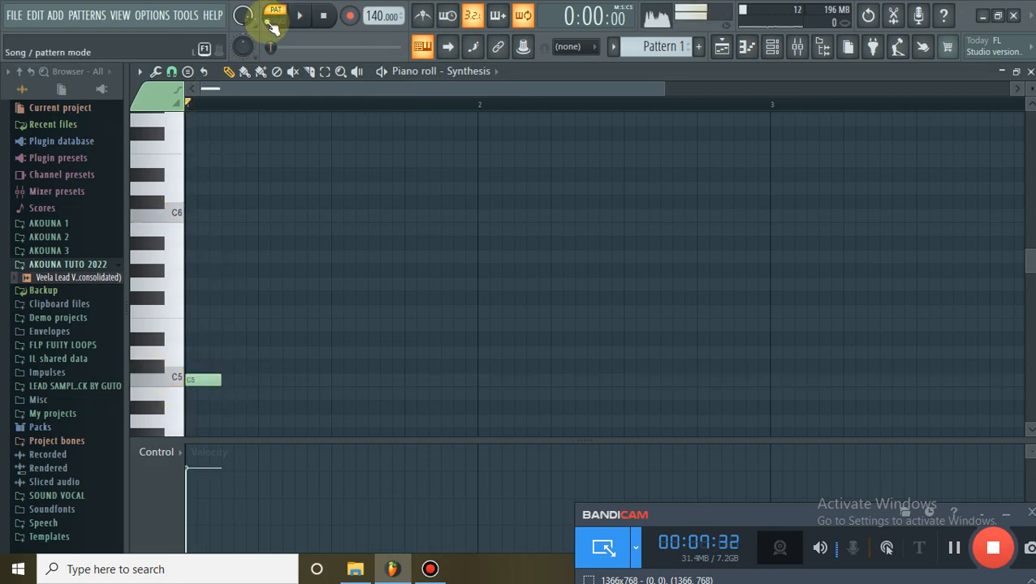
click(299, 15)
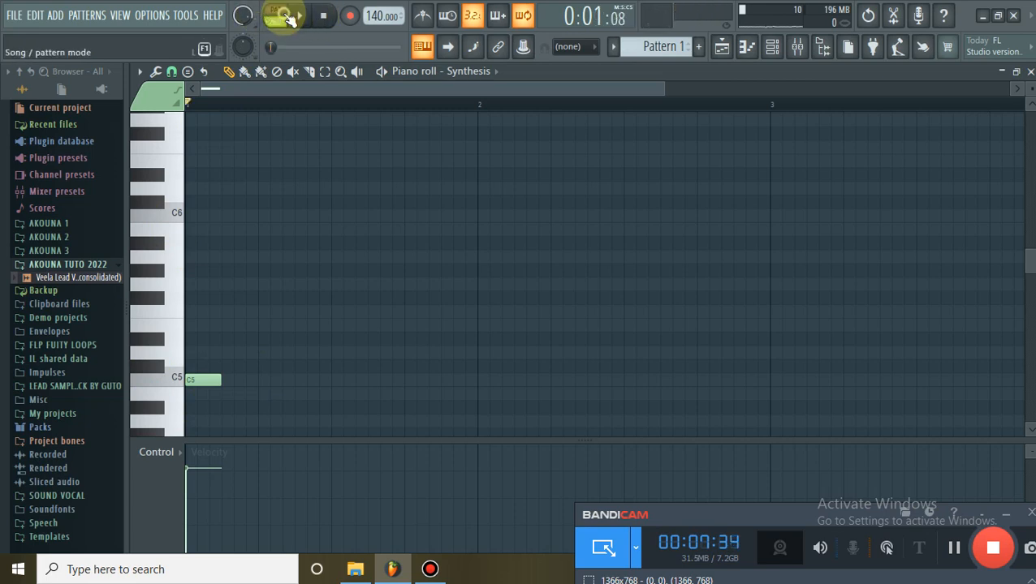
click(285, 14)
click(323, 14)
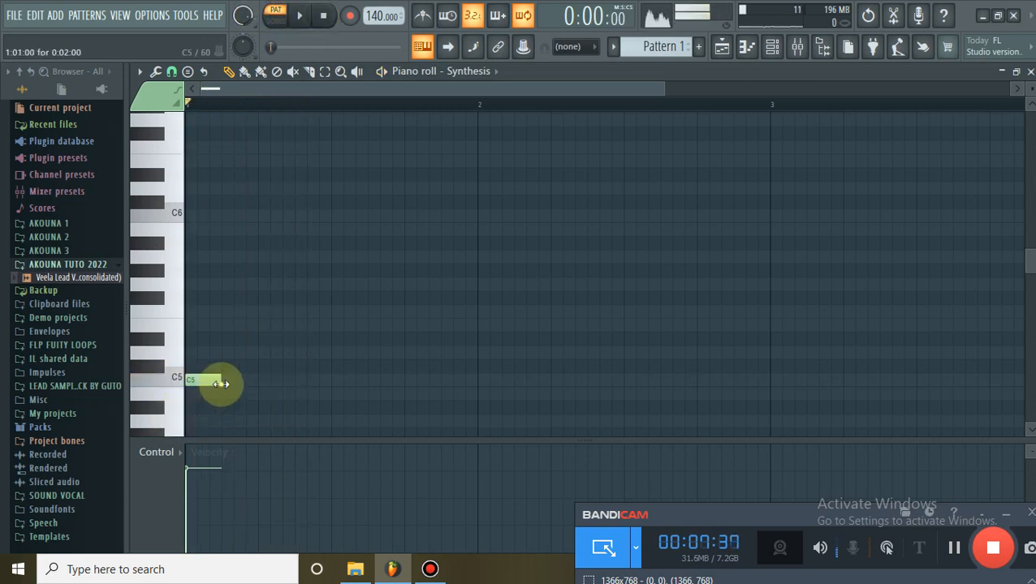
Lengthen the C5 note to eight steps and reduce it to four steps, playing the pattern after each change.
drag(221, 384, 328, 377)
click(300, 15)
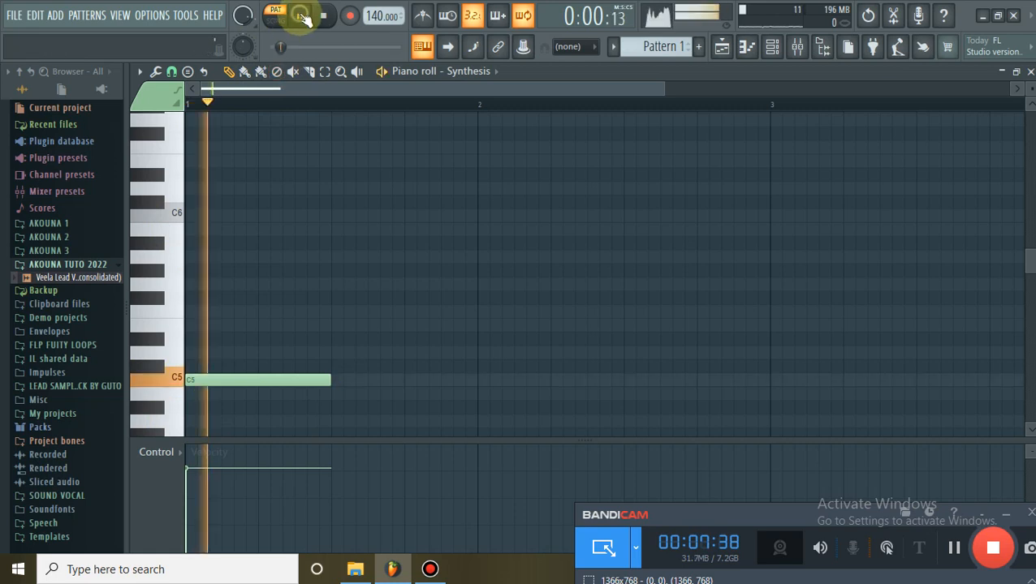
click(324, 17)
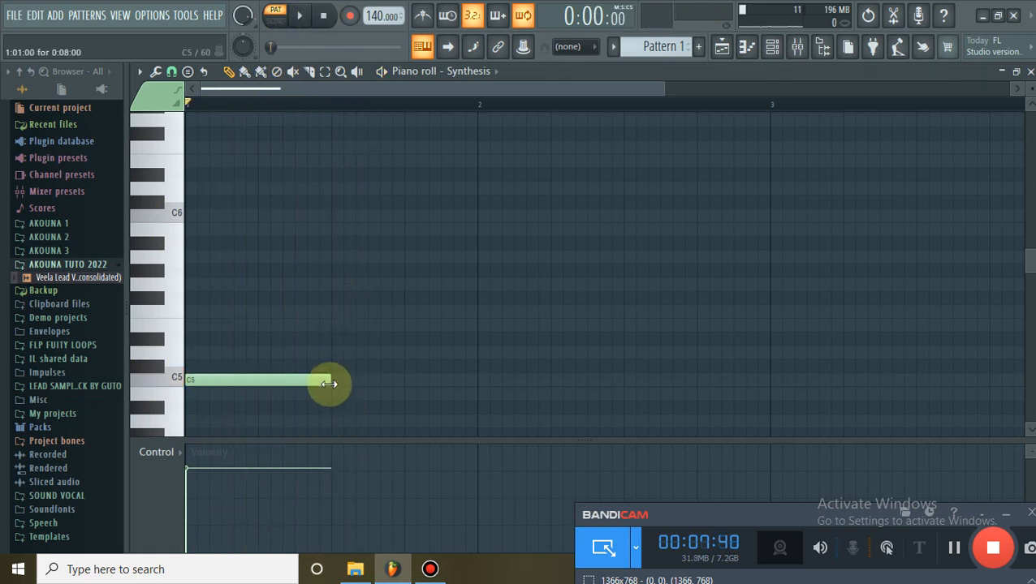
drag(328, 384, 254, 380)
click(300, 16)
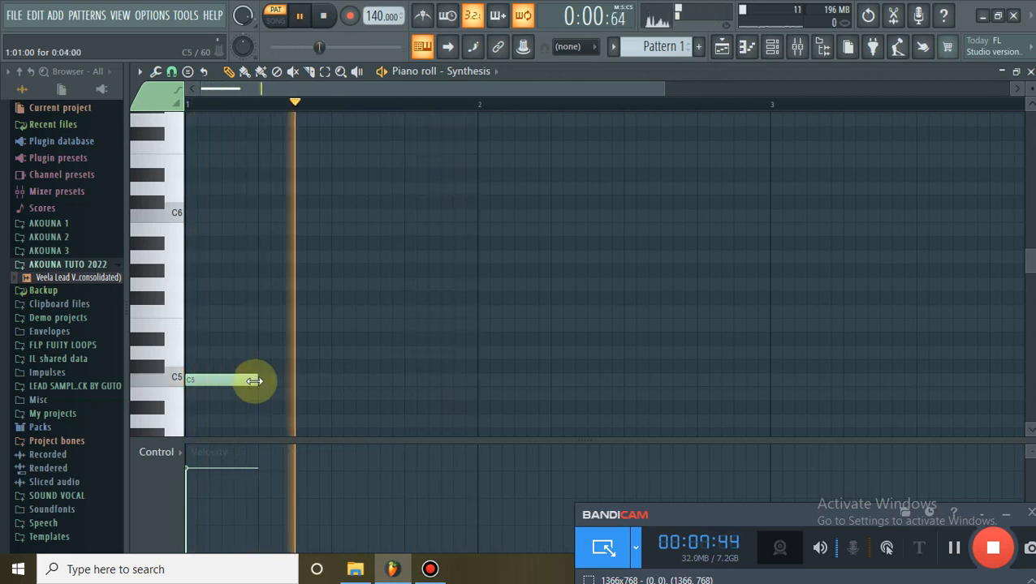
click(325, 15)
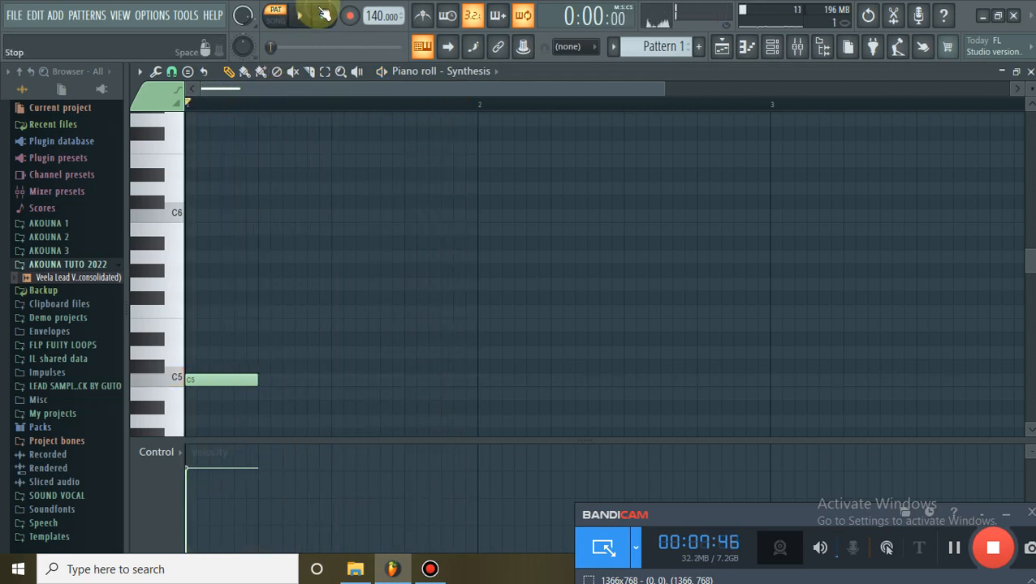
click(300, 15)
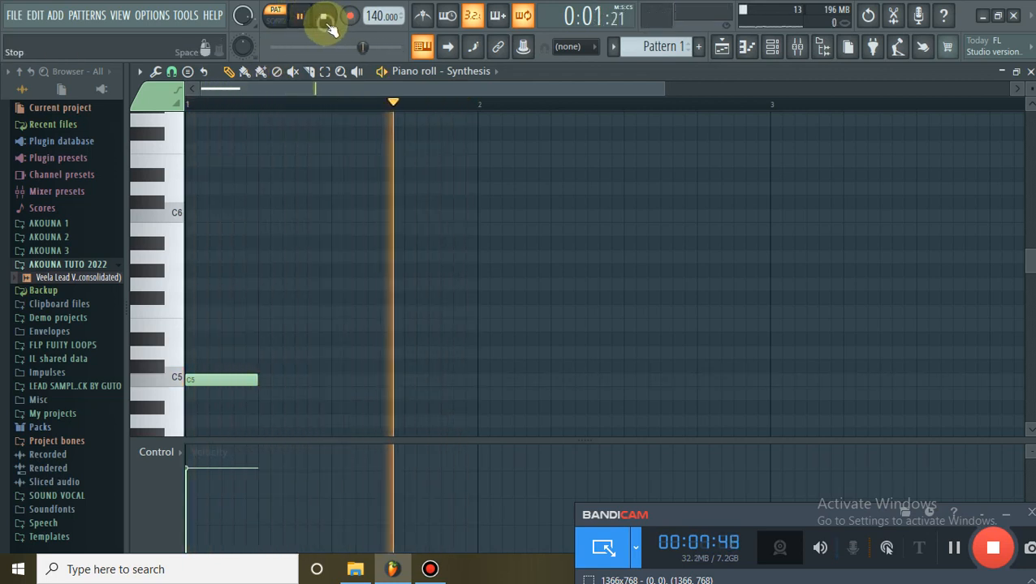
Shorten the C5 note to just under three steps and reduce it to two steps, playing the pattern after each change.
click(325, 18)
drag(257, 380, 233, 384)
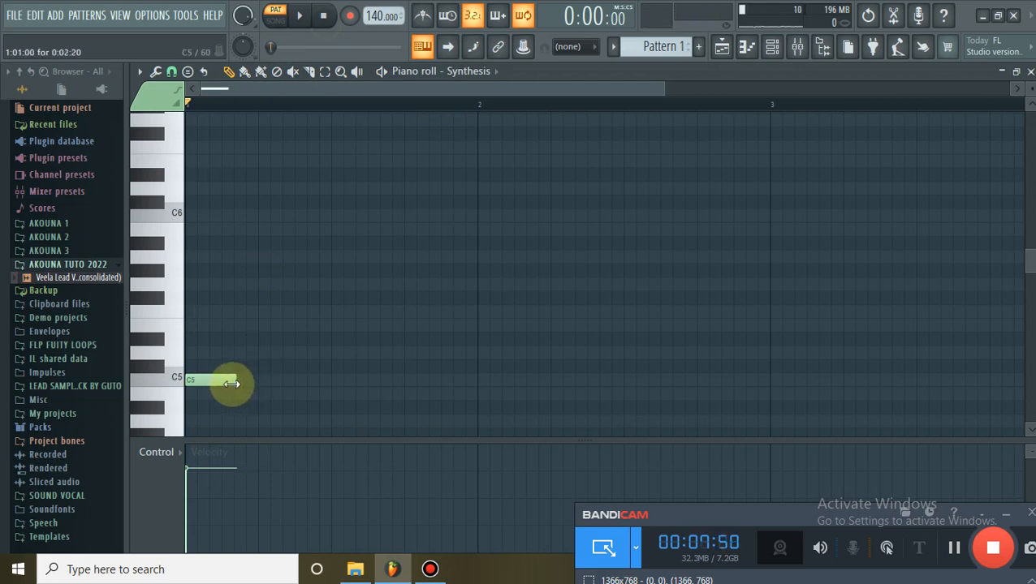
click(299, 15)
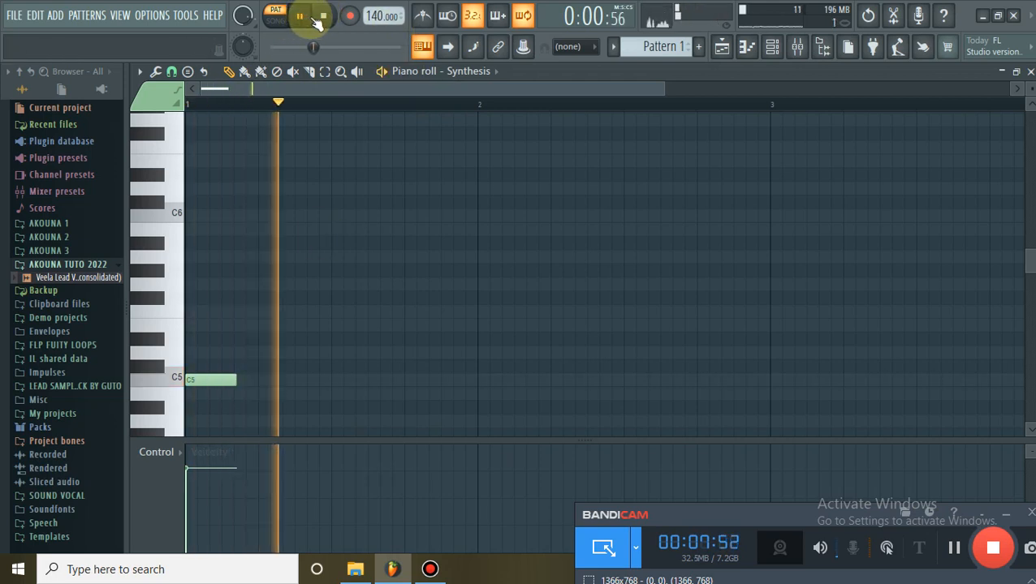
click(323, 15)
drag(231, 377, 216, 383)
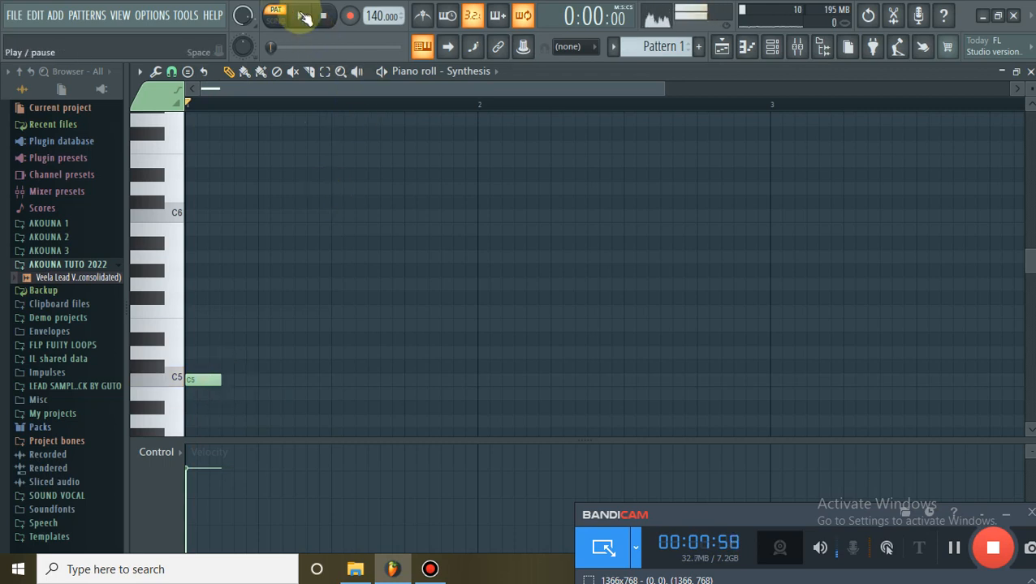
click(307, 16)
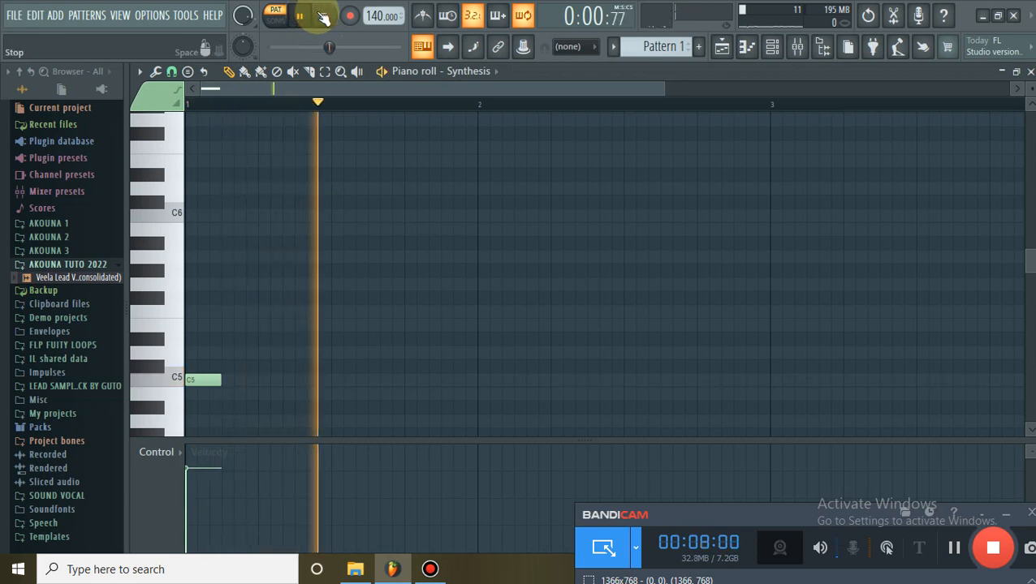
click(325, 17)
click(309, 17)
click(324, 17)
Close the piano roll and place a Pattern 1 clip at bar 1 of Track 1 in the playlist.
click(1030, 71)
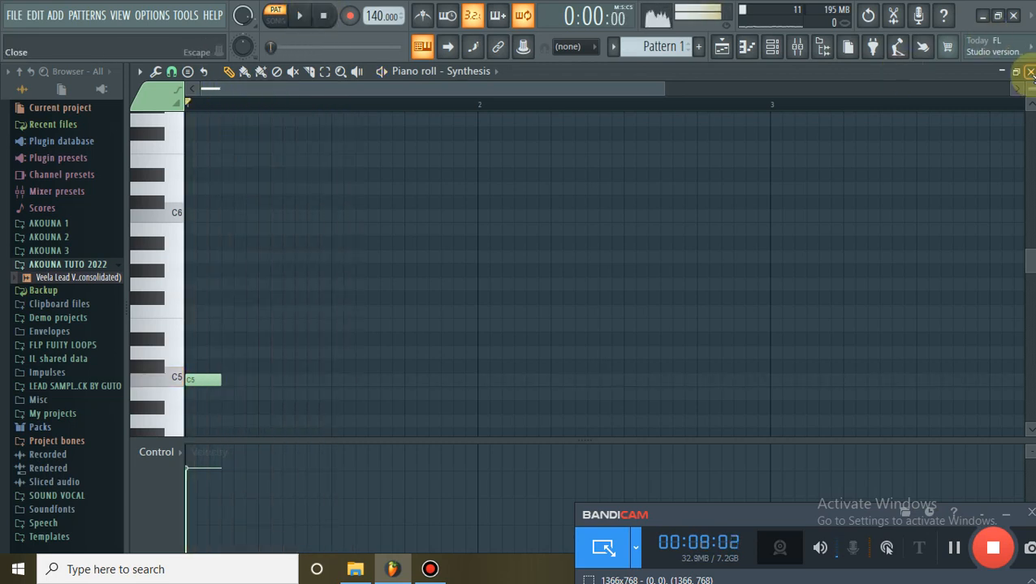
click(958, 214)
drag(398, 135, 326, 128)
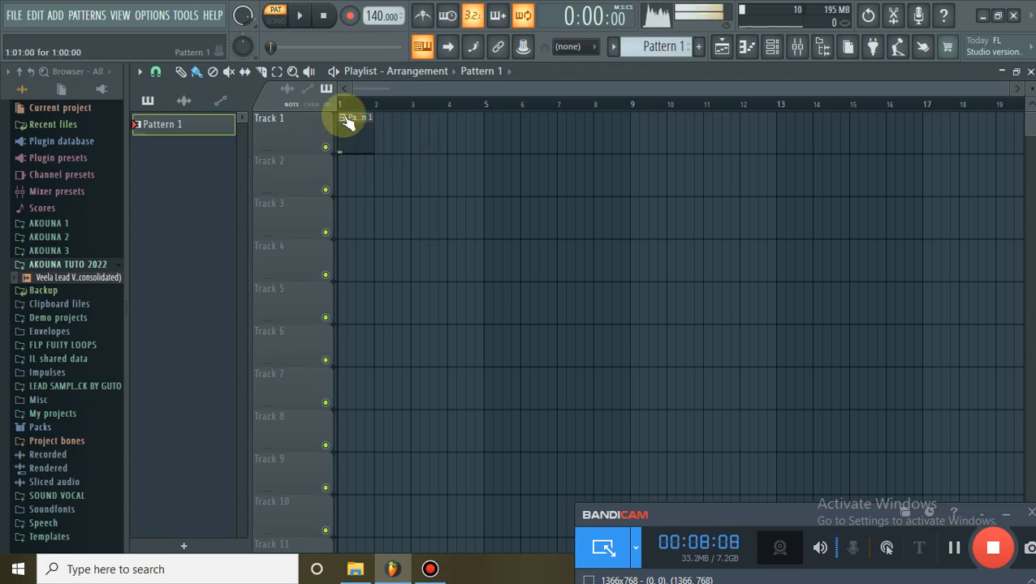
scroll(342, 104, up, 4)
scroll(342, 104, up, 2)
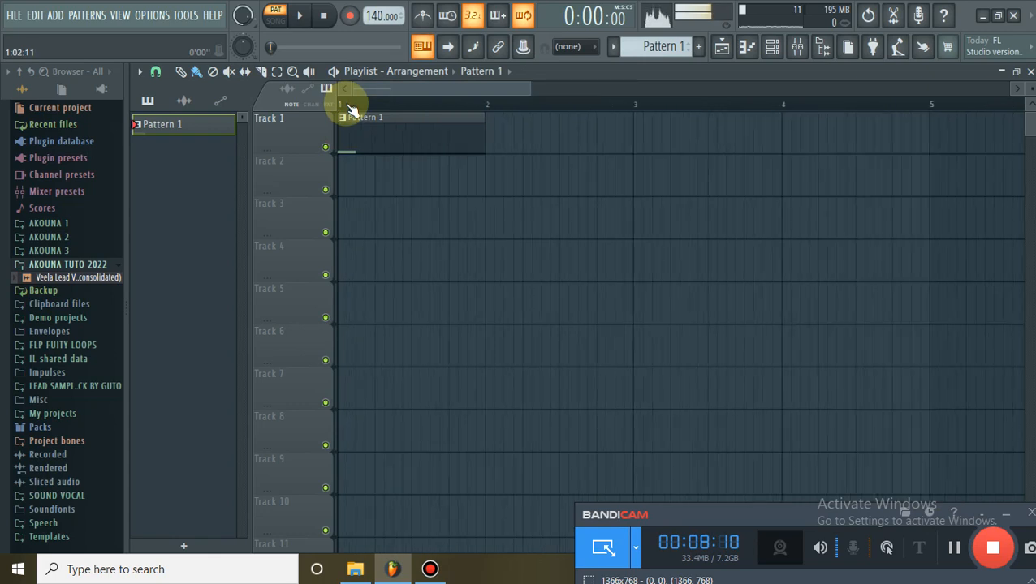
scroll(341, 104, down, 5)
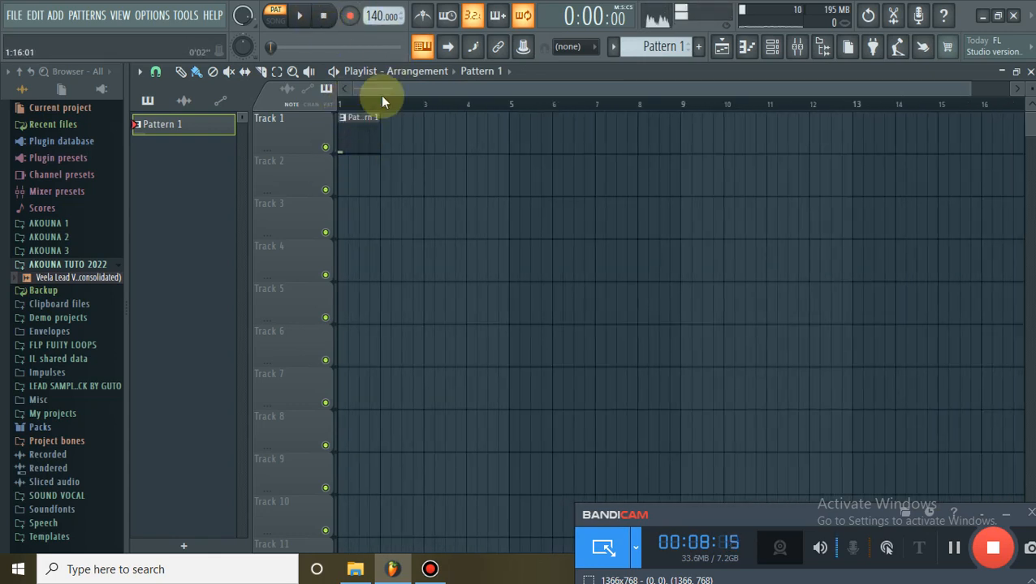
Consolidate Track 1 from track start into an audio clip and delete the muted Pattern 1 clip on Track 2.
right_click(308, 130)
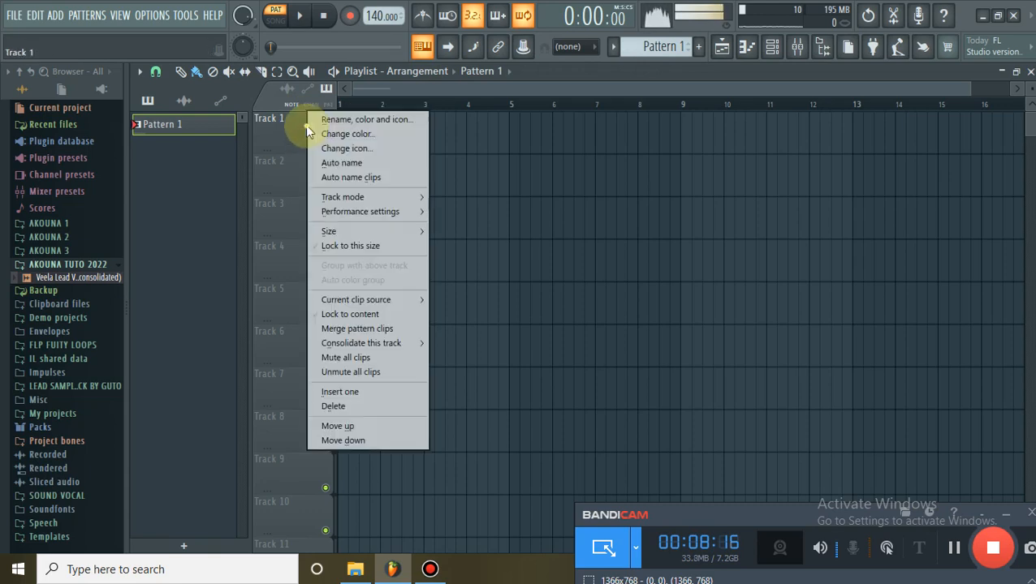
mouse_move(405, 342)
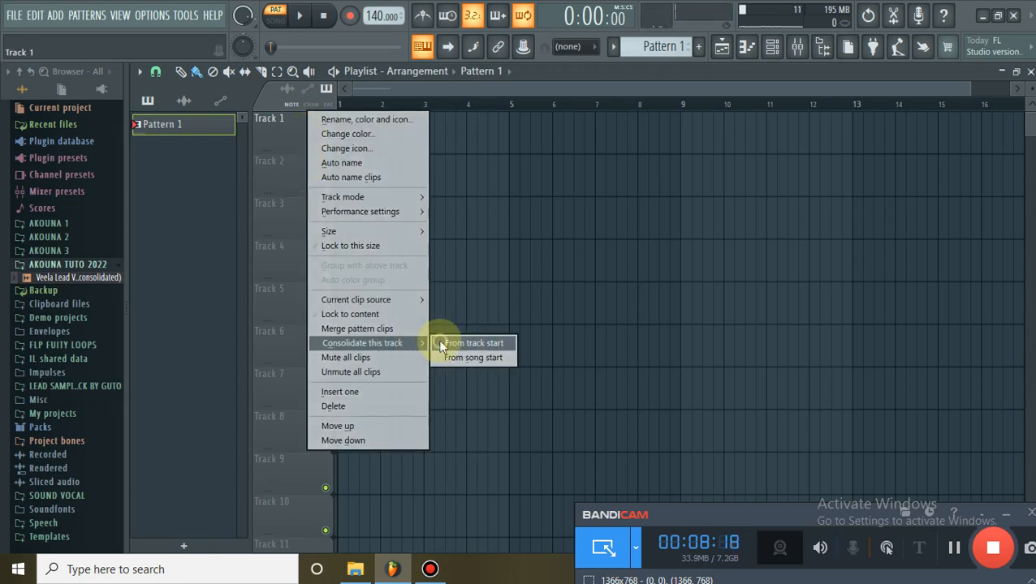
click(439, 341)
click(629, 488)
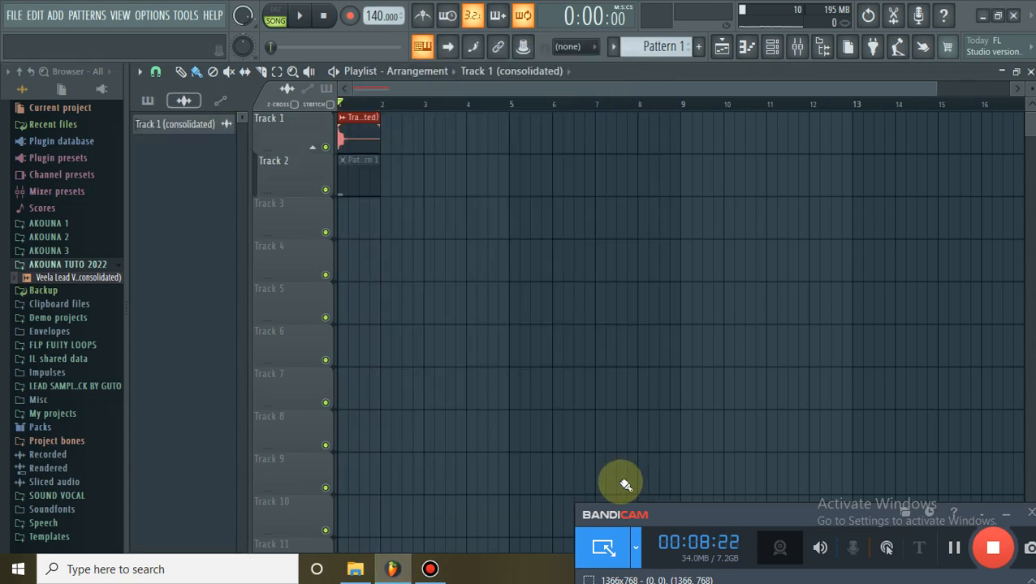
right_click(372, 188)
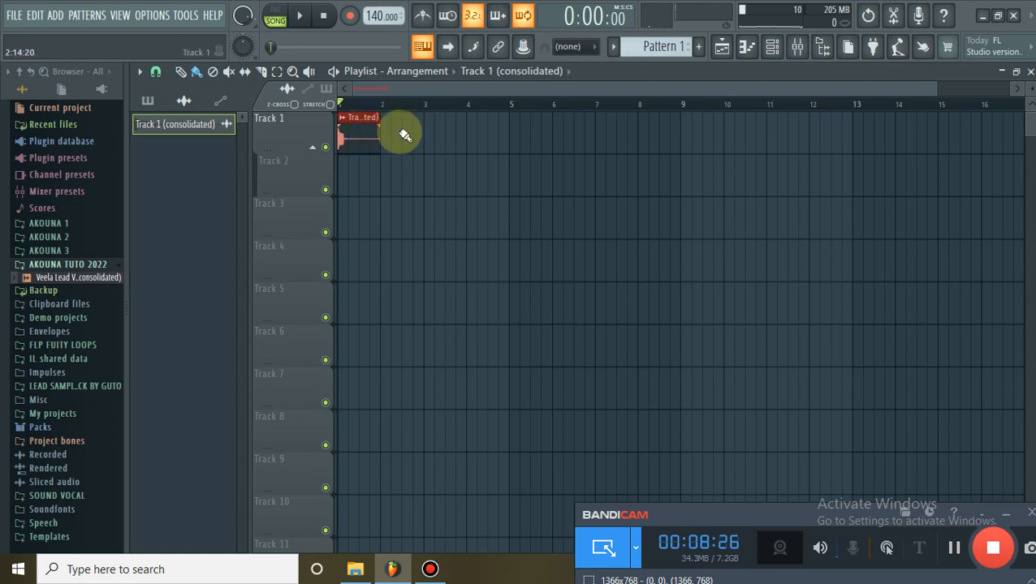
scroll(378, 93, up, 3)
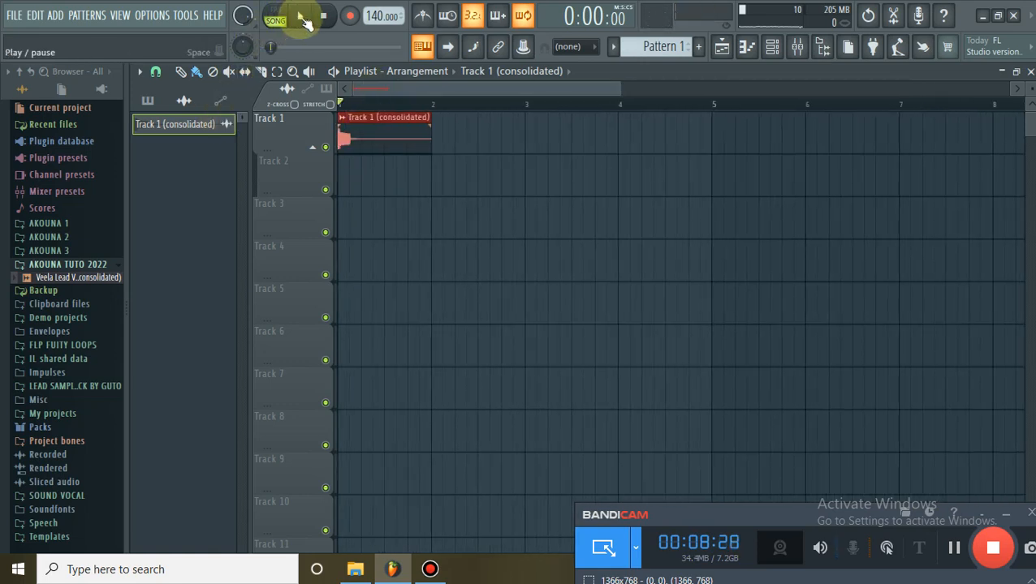
Copy the consolidated clip's sample, Track 1 (consolidated)_99, into the VOCAL CHOPE TUTO 2022 folder and close its channel settings.
double_click(357, 126)
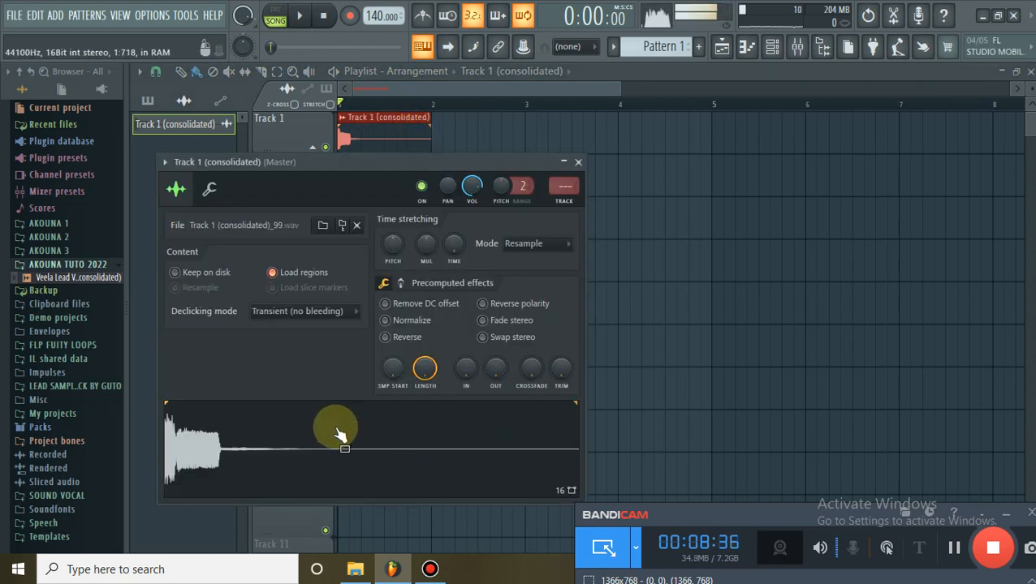
drag(339, 442, 369, 390)
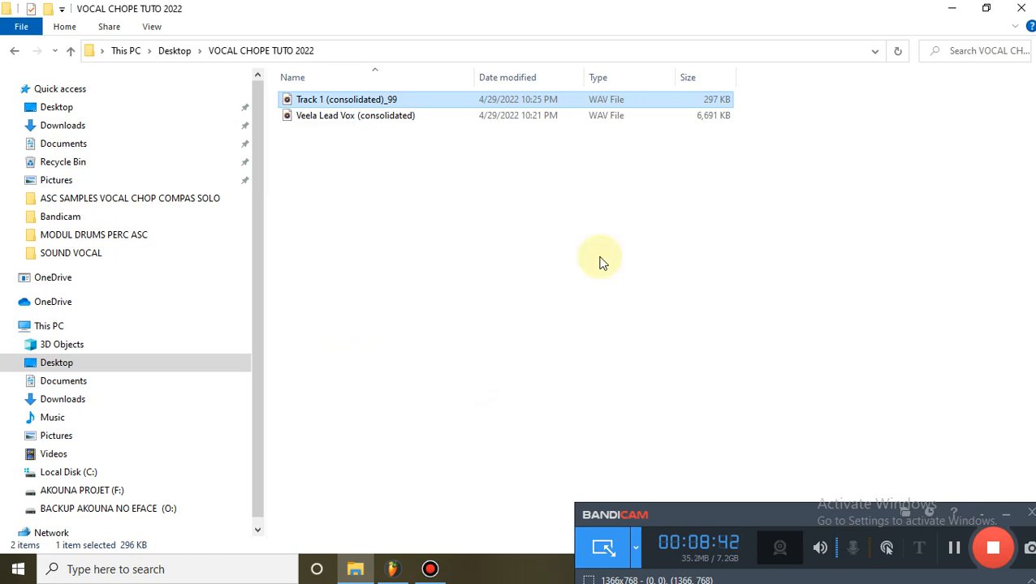
click(951, 9)
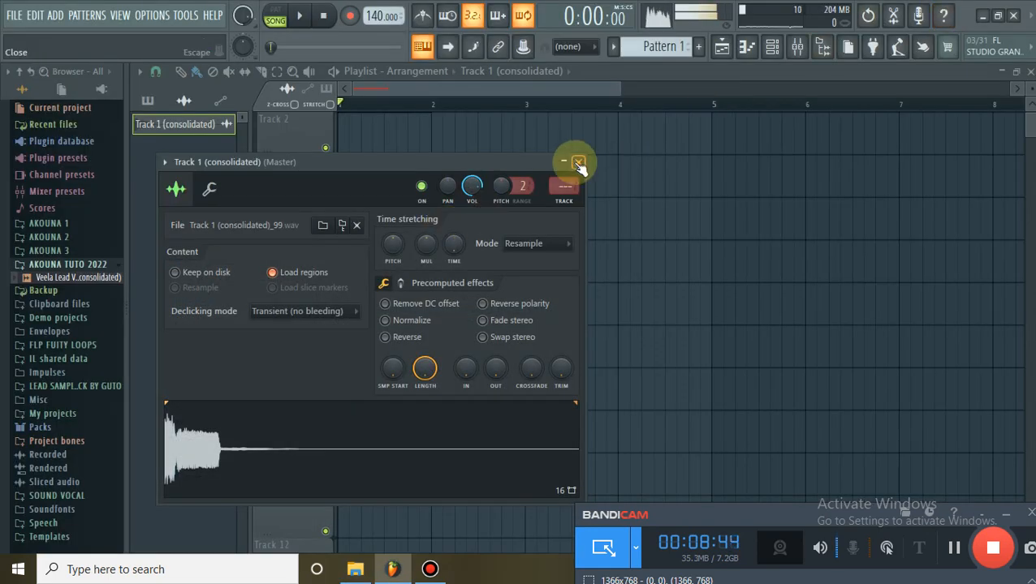
click(578, 161)
Open the channel rack and set its channel filter to show All channels.
click(773, 47)
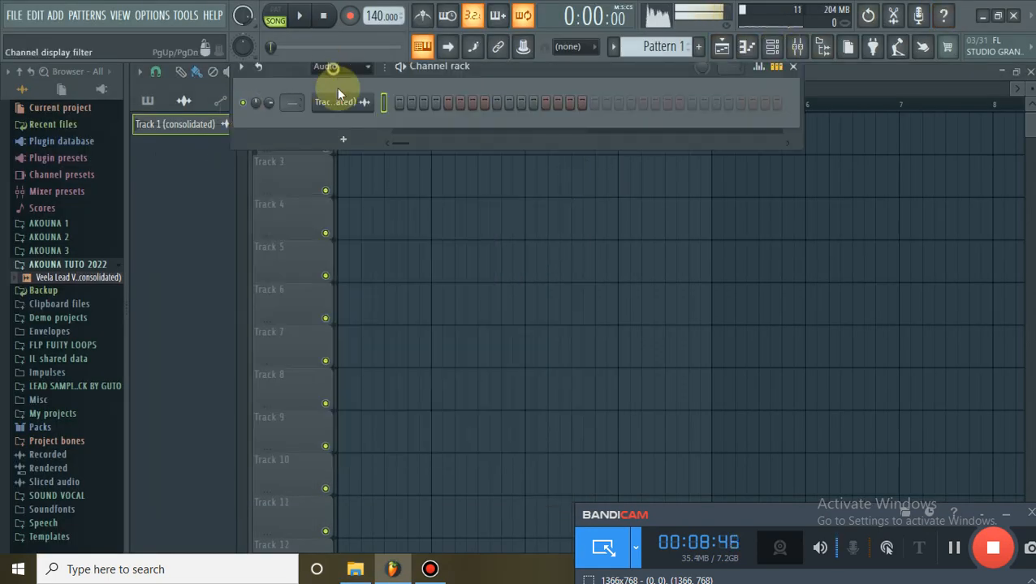
click(333, 67)
click(351, 117)
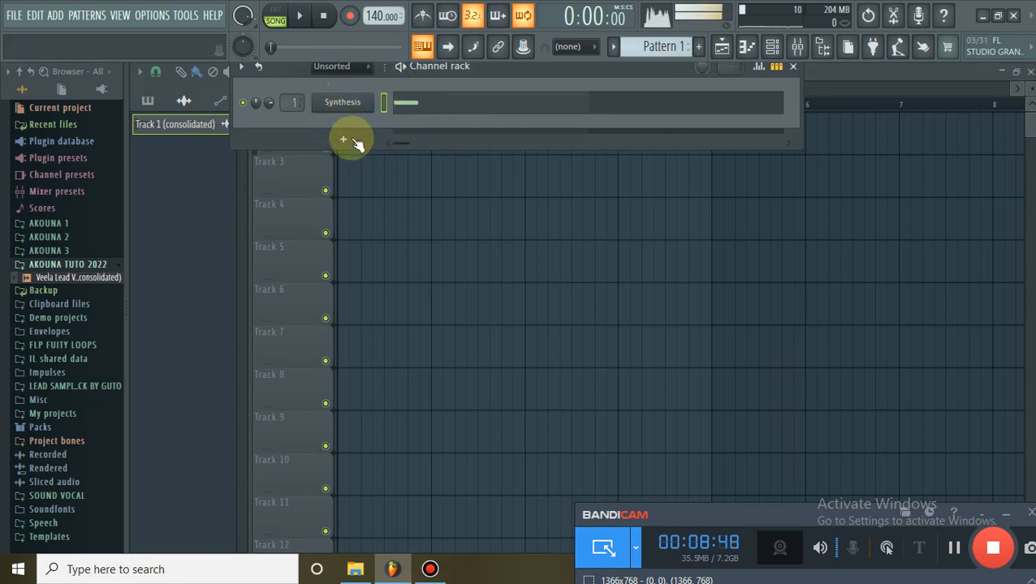
click(334, 68)
click(338, 85)
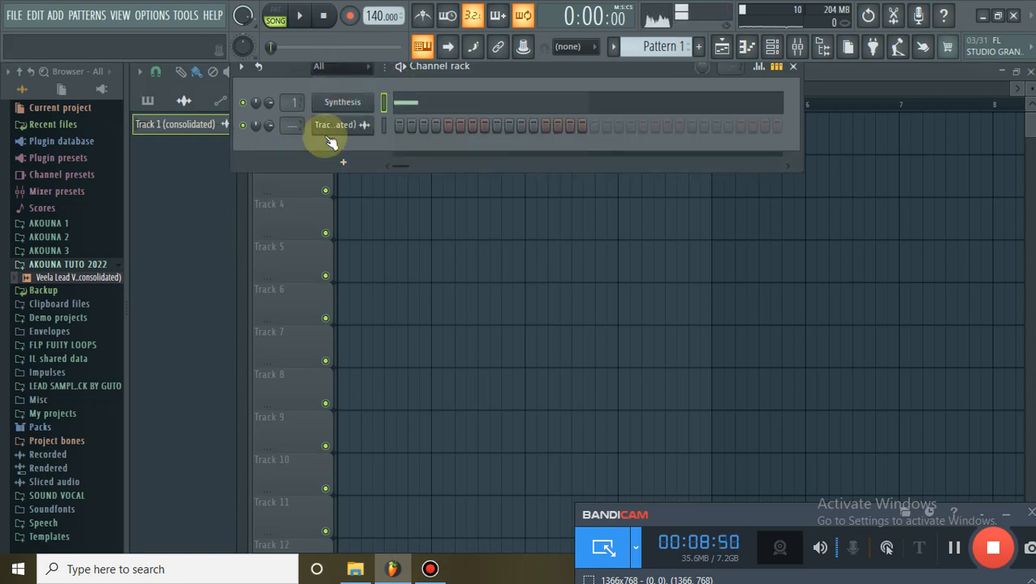
Delete the Track 1 (consolidated) audio channel and cut the note data from the Synthesis channel.
click(383, 125)
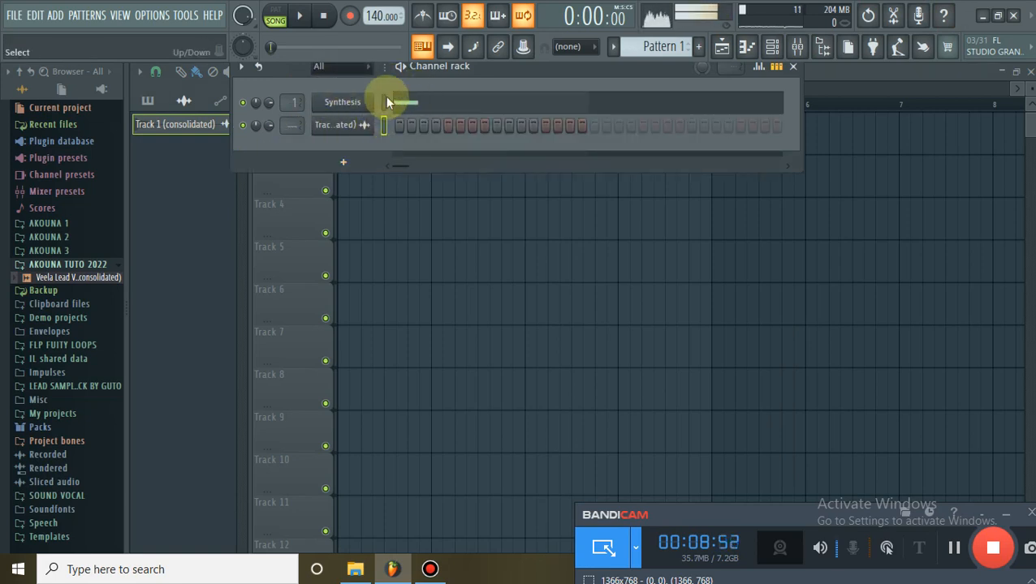
right_click(349, 125)
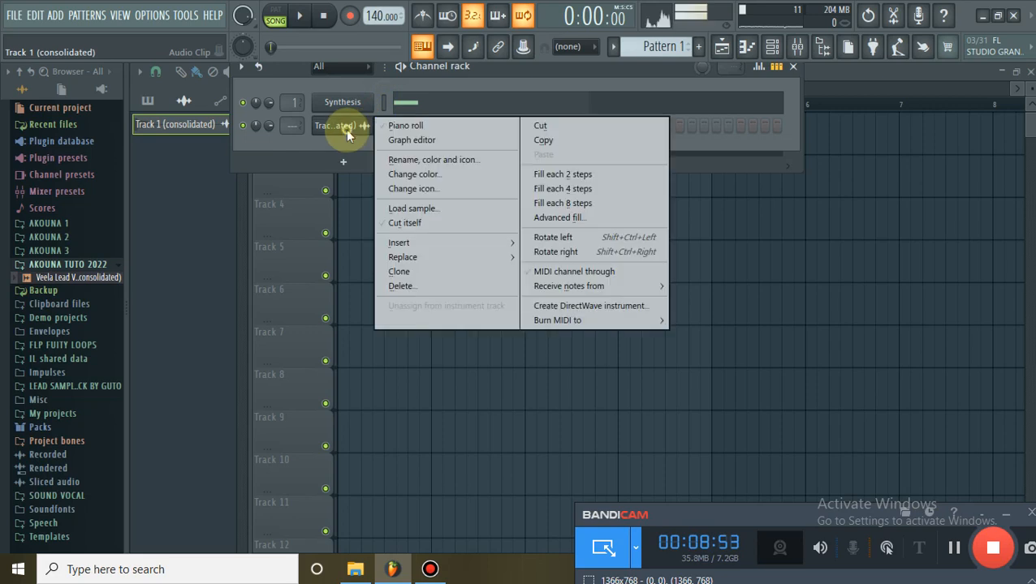
click(407, 285)
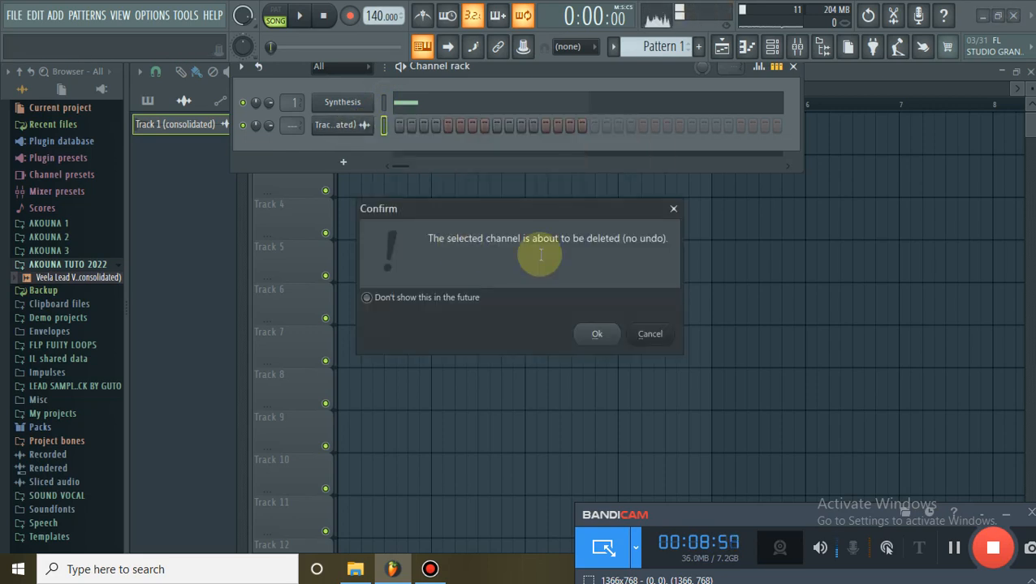
click(597, 332)
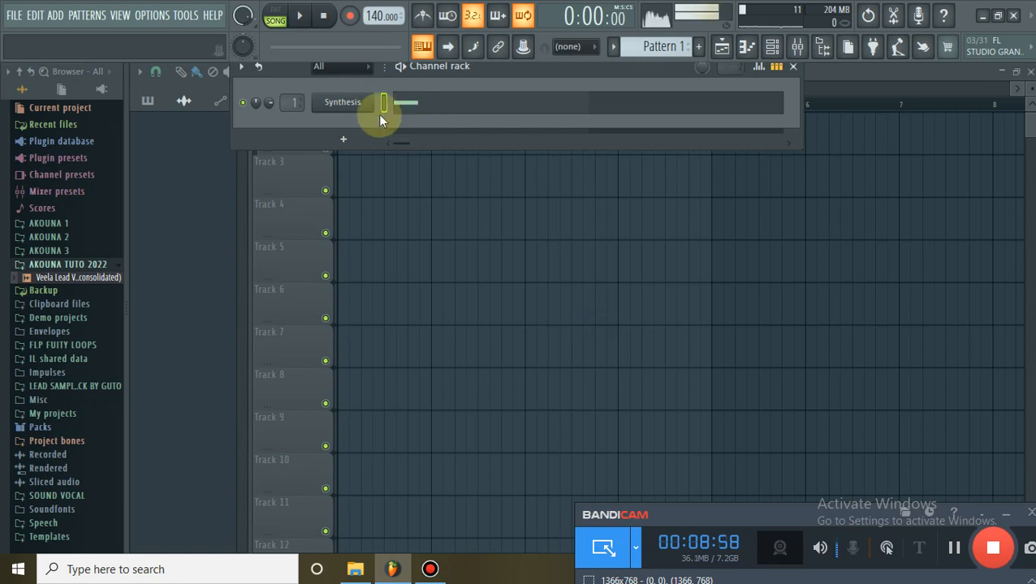
right_click(353, 106)
click(550, 102)
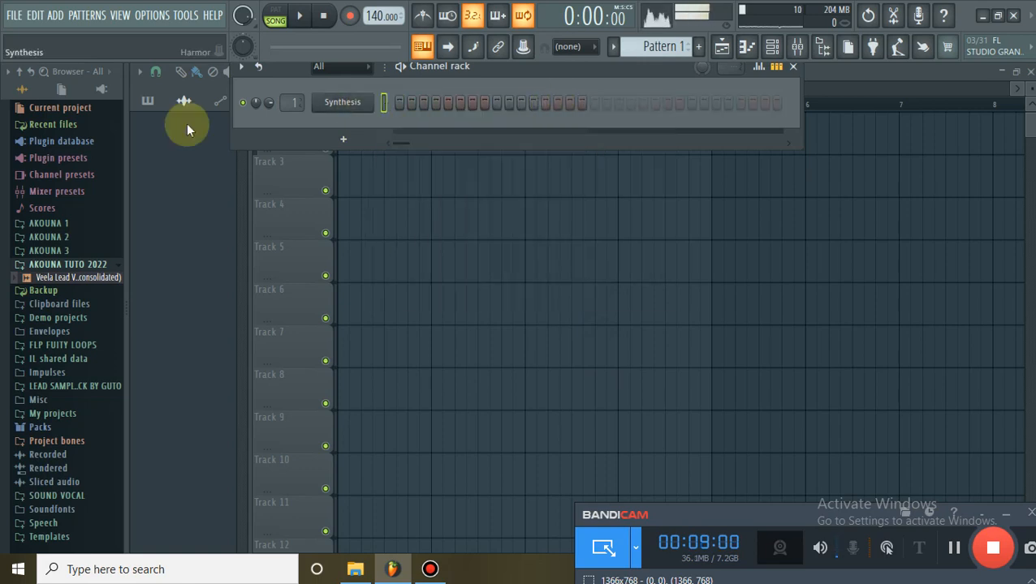
Add a DirectWave channel to the rack and set its glide time to 0.025 s.
click(346, 143)
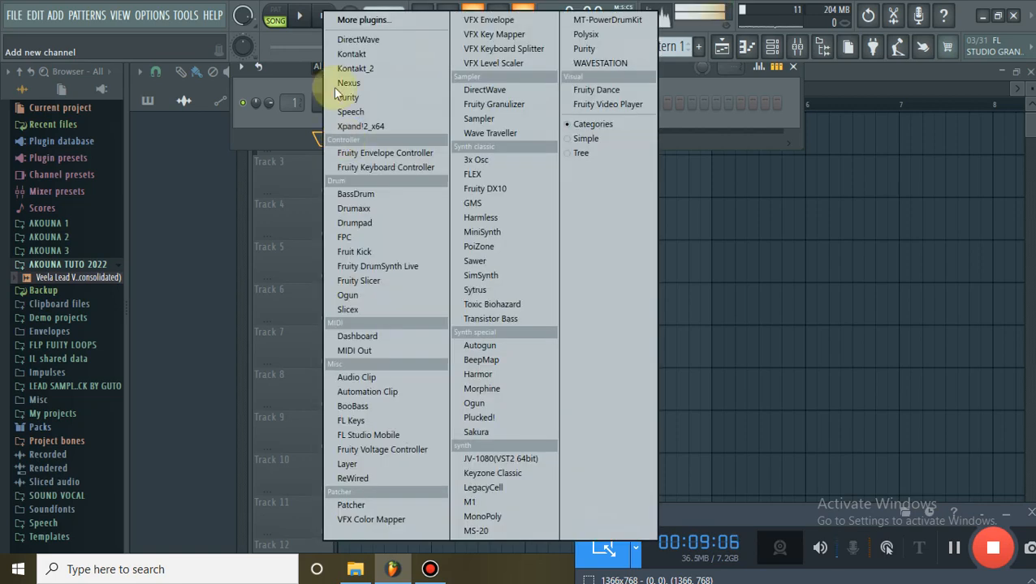
click(355, 43)
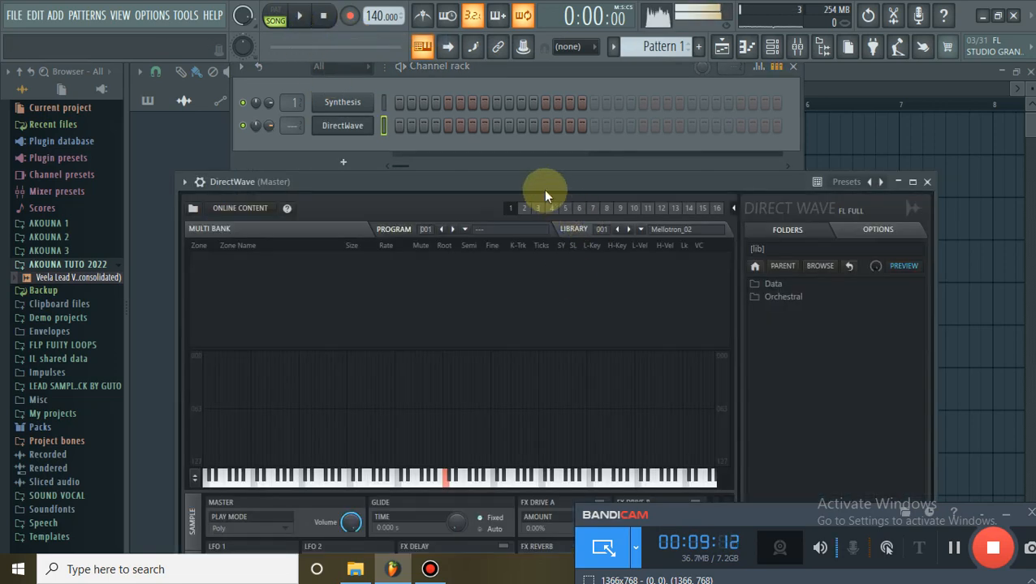
drag(543, 190, 512, 81)
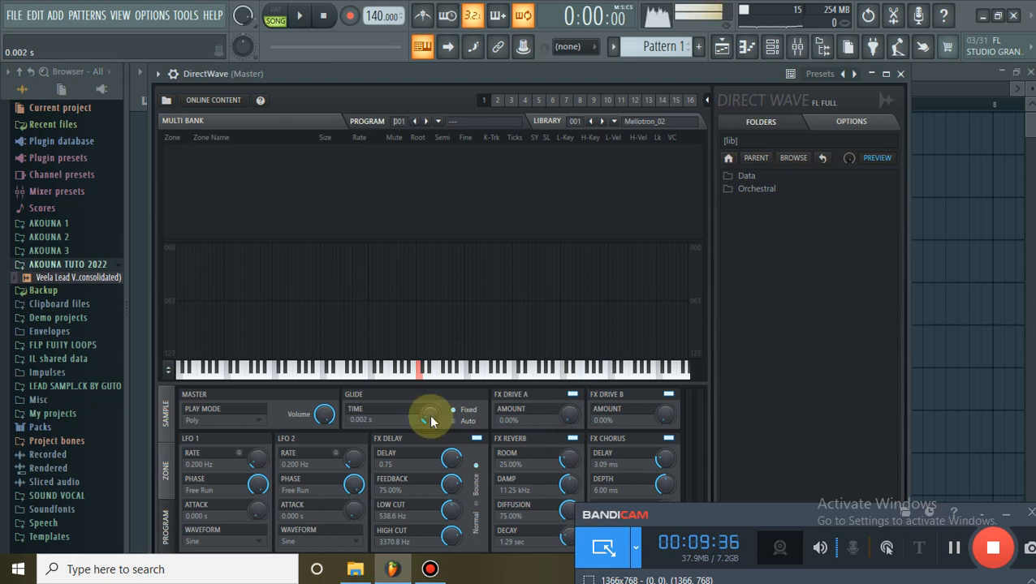
drag(432, 415, 433, 412)
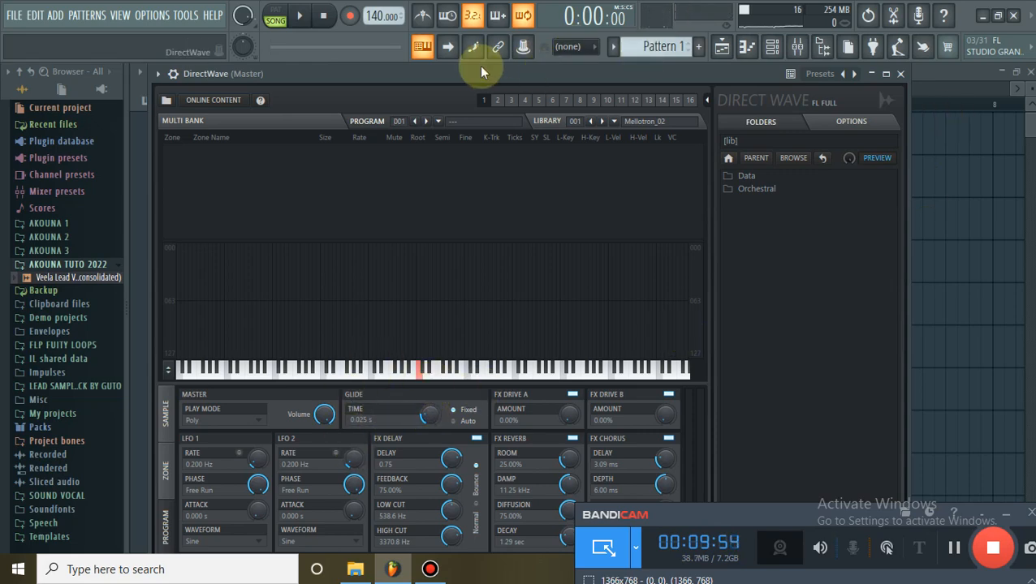
Load the Veela Lead Vox (consolidated) WAV from the VOCAL CHOPE TUTO 2022 folder into DirectWave and audition its keys.
drag(481, 71, 631, 59)
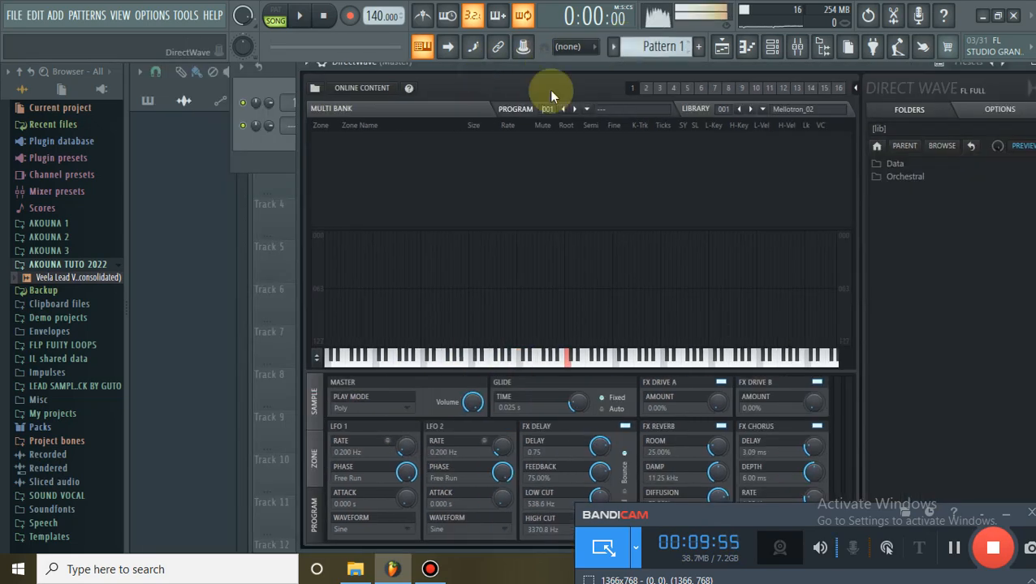
click(356, 571)
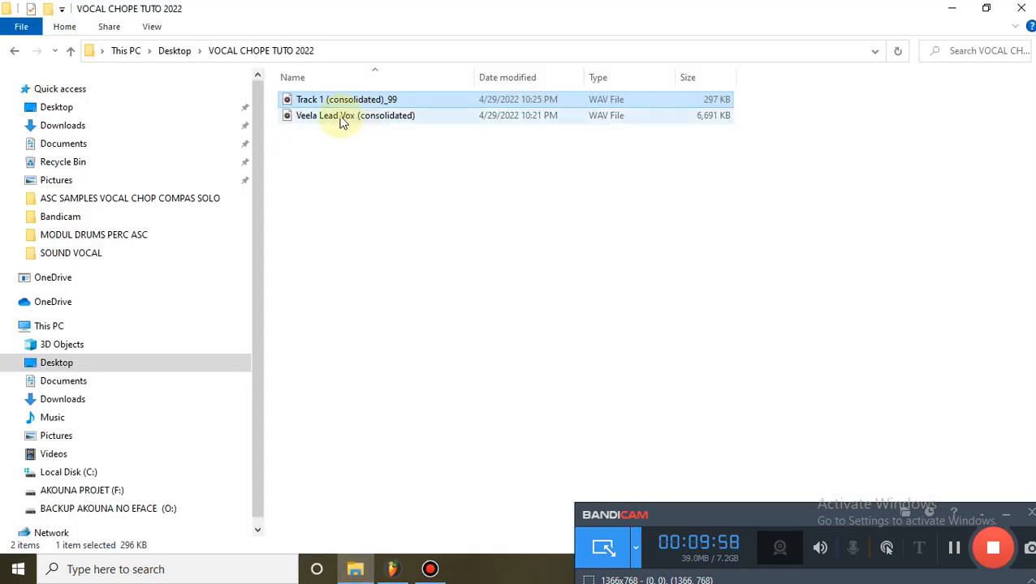
drag(342, 120, 478, 291)
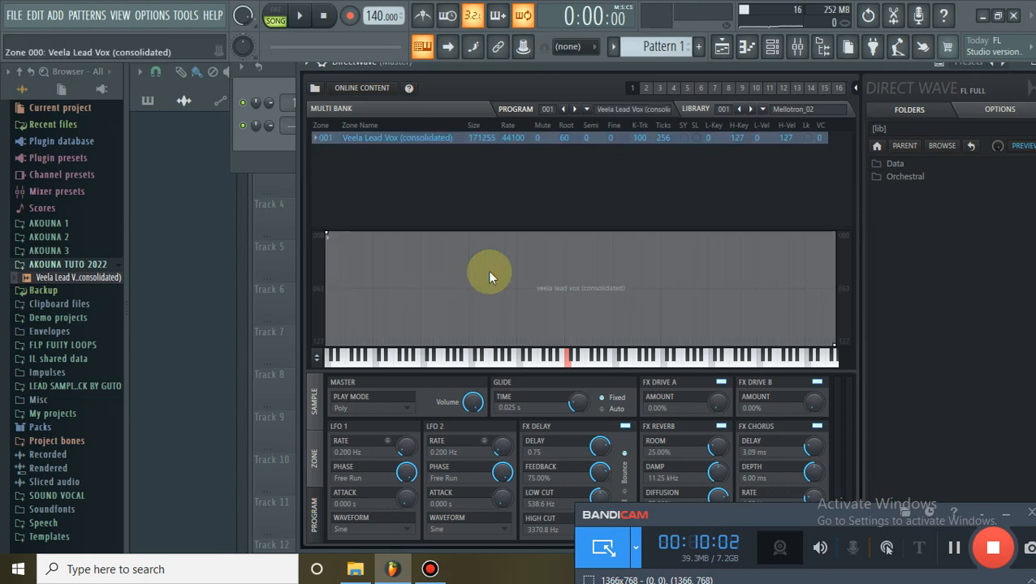
drag(549, 362, 600, 369)
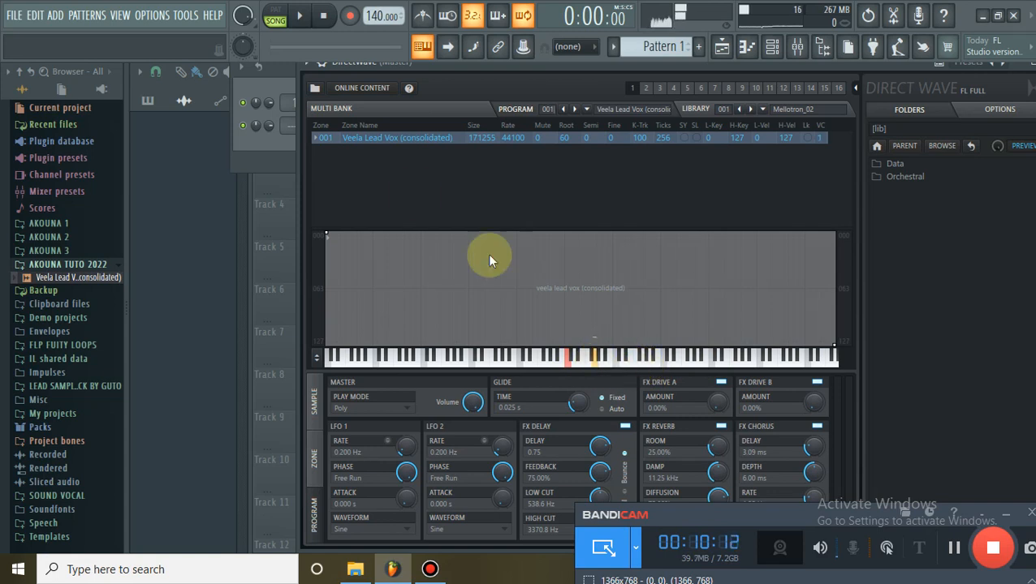
Replace the Veela Lead Vox zone in DirectWave with Track 1 (consolidated)_99 from the VOCAL CHOPE TUTO 2022 folder and audition its keys.
click(355, 568)
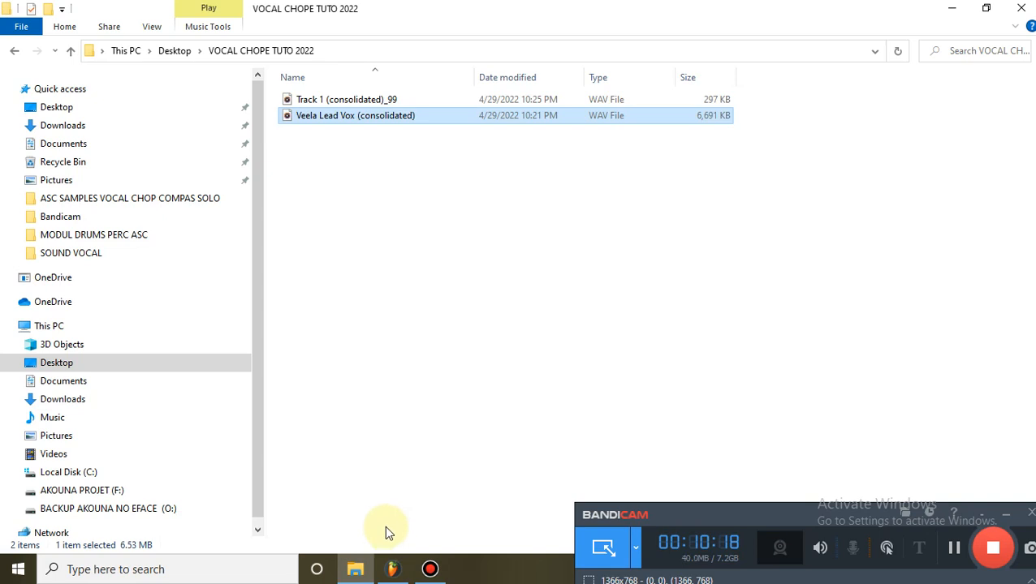
click(358, 569)
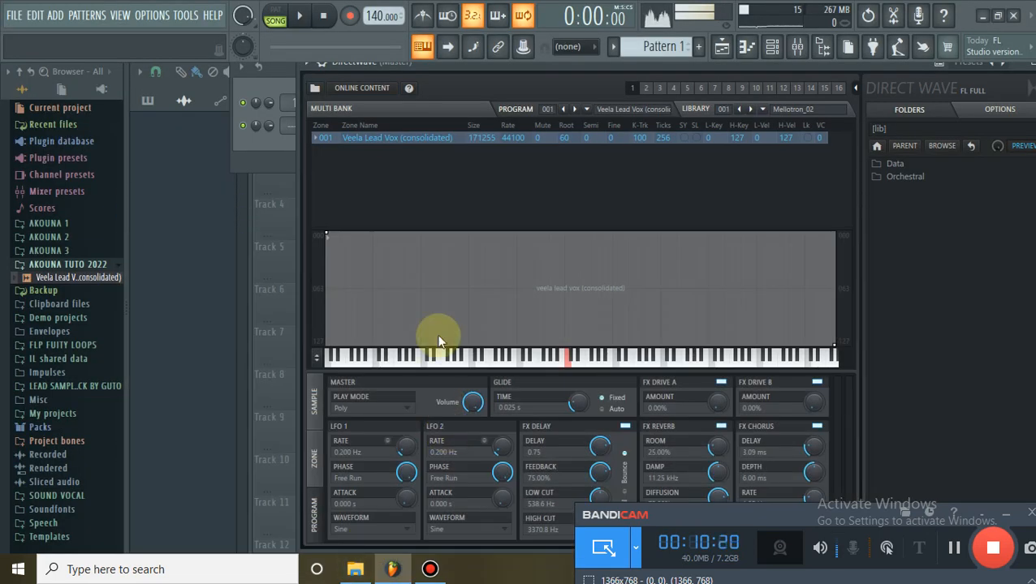
right_click(379, 138)
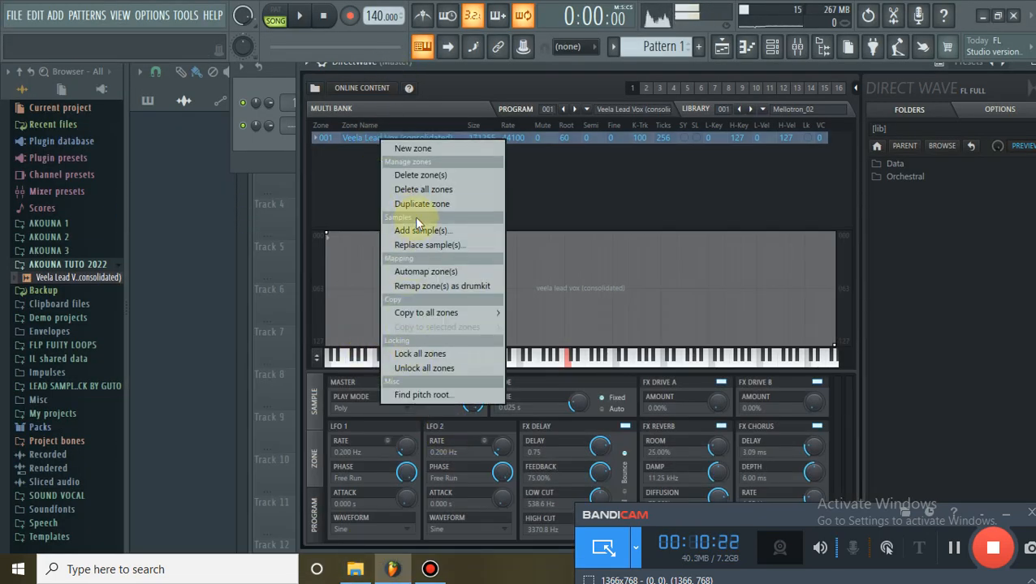
click(420, 175)
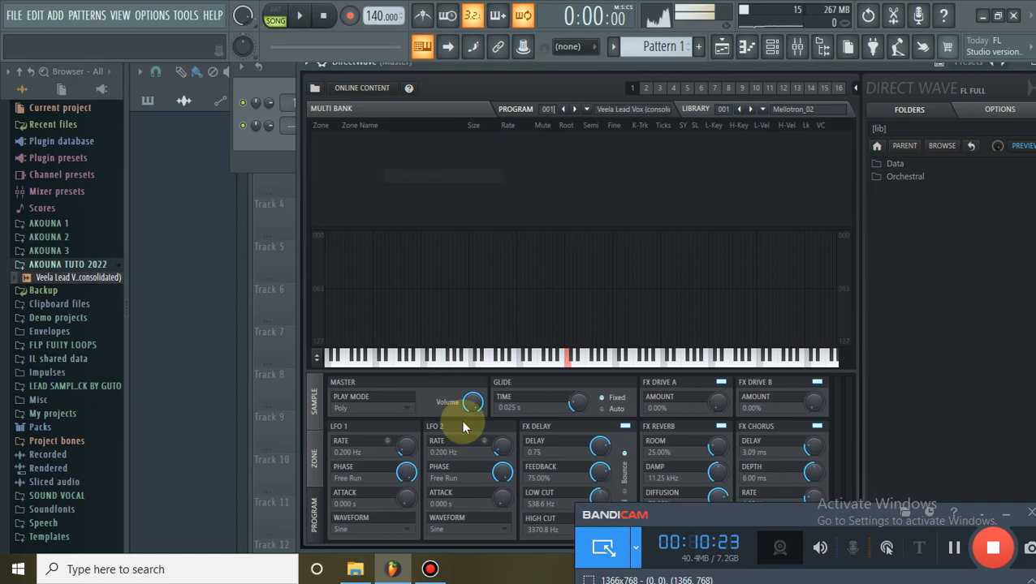
click(355, 569)
drag(324, 99, 449, 300)
drag(597, 346, 626, 362)
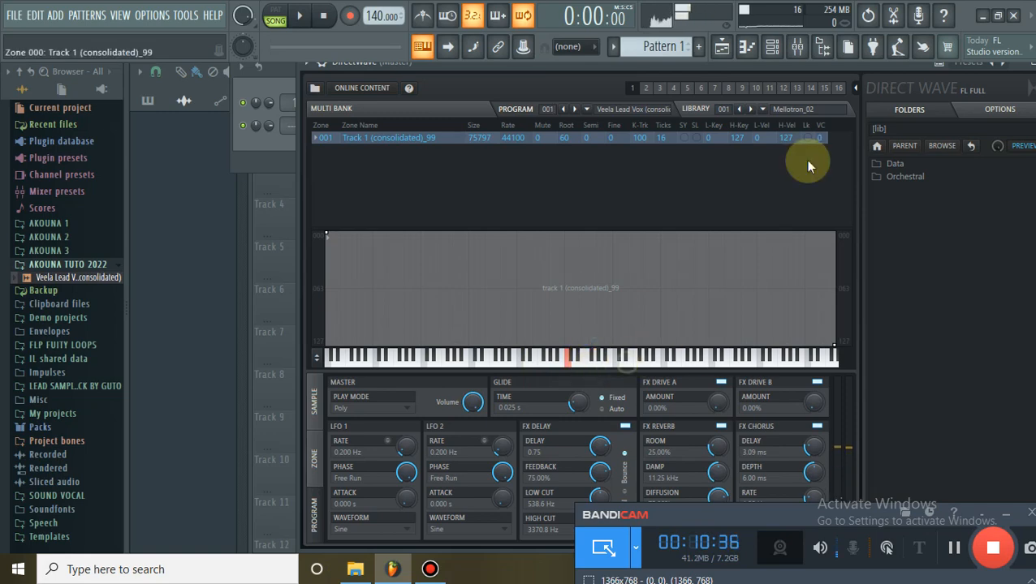
Add an FL Keys channel to the channel rack and close its plugin window.
double_click(788, 71)
click(647, 197)
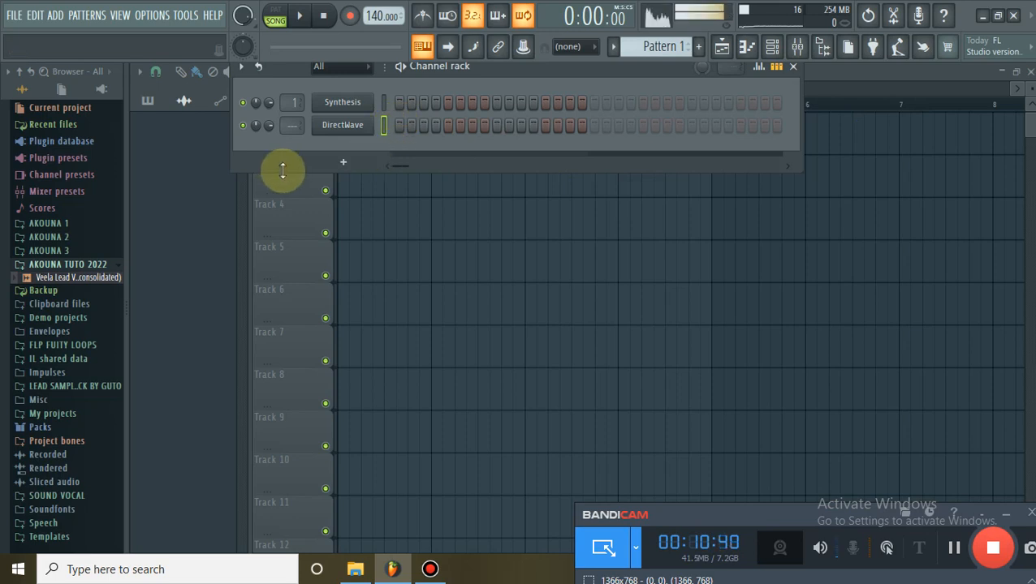
click(345, 164)
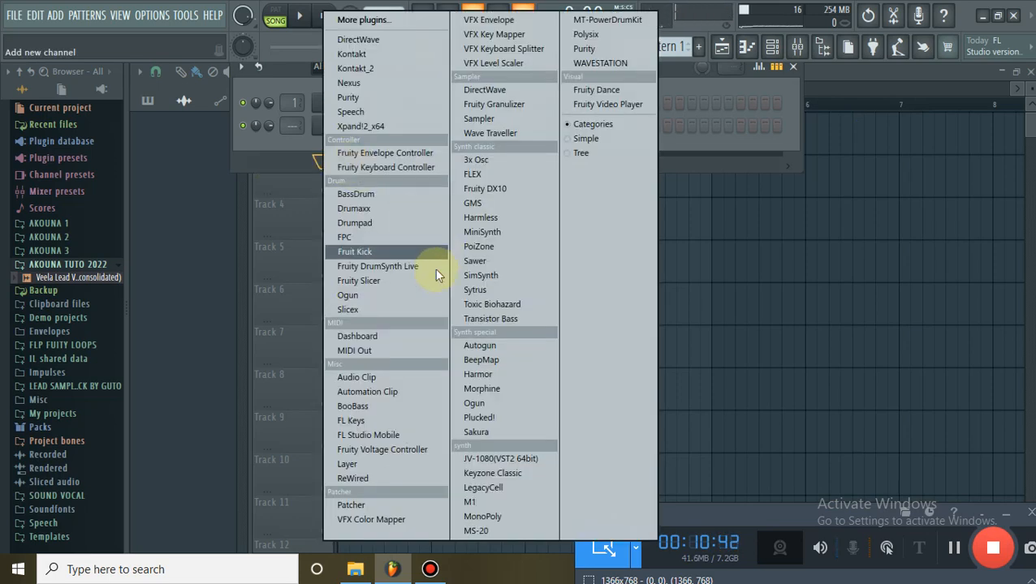
click(401, 428)
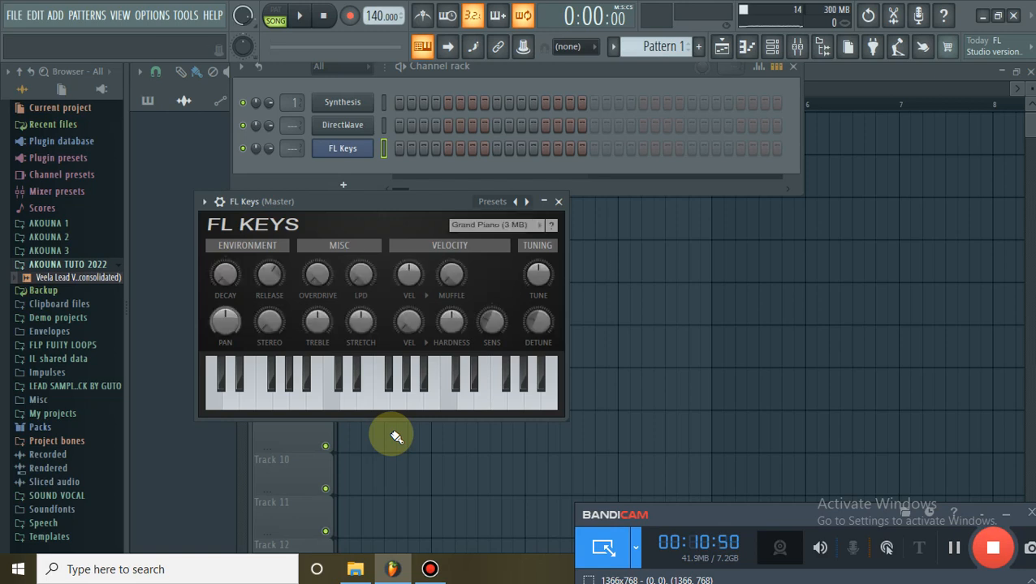
click(559, 202)
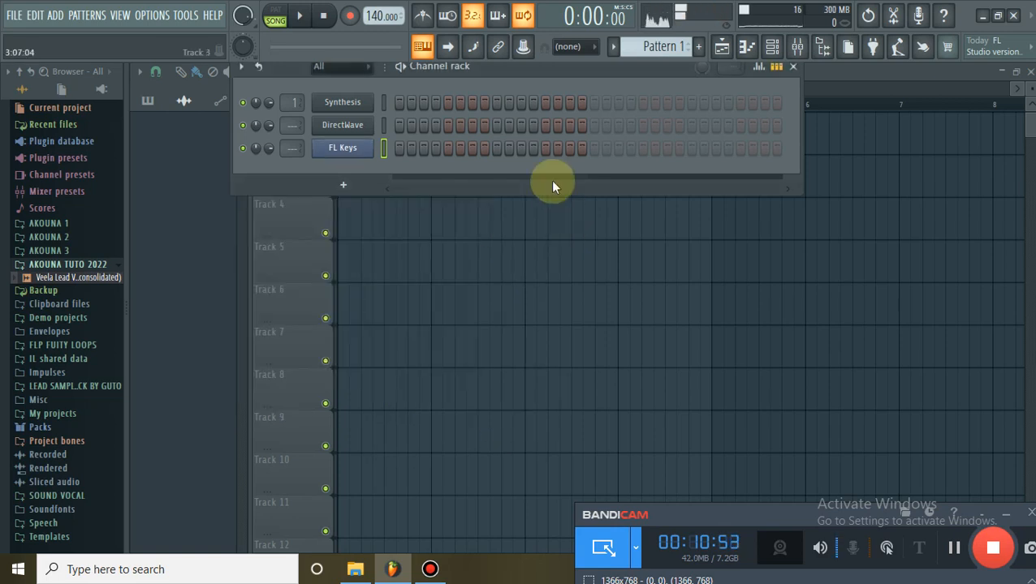
Draw a chord of C6, E6 and G6 at the start of bar 1 in the FL Keys piano roll.
right_click(345, 151)
click(382, 144)
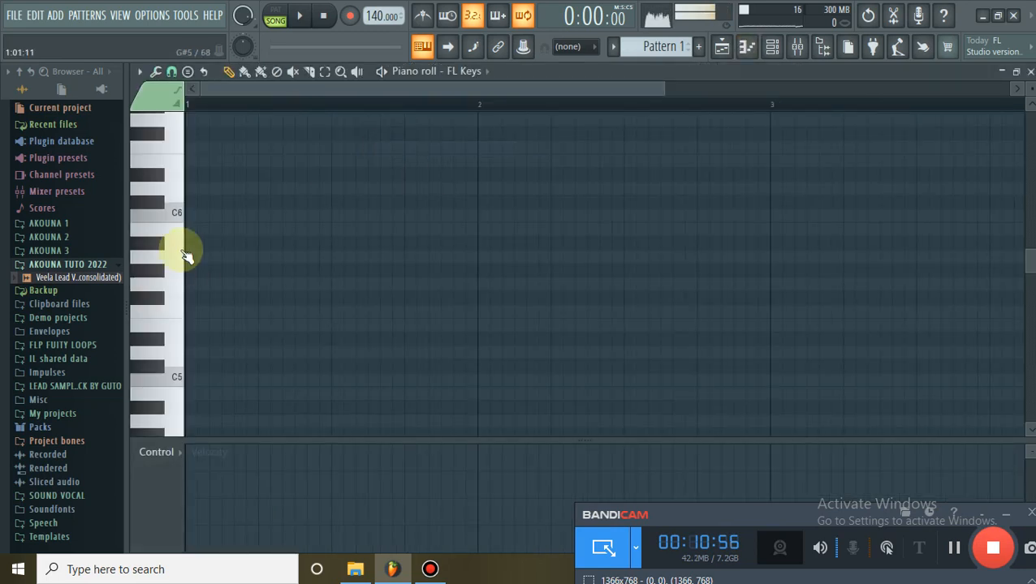
mouse_move(201, 217)
mouse_down()
mouse_move(177, 217)
mouse_move(193, 203)
mouse_move(191, 213)
mouse_move(192, 199)
mouse_up()
scroll(201, 252, up, 1)
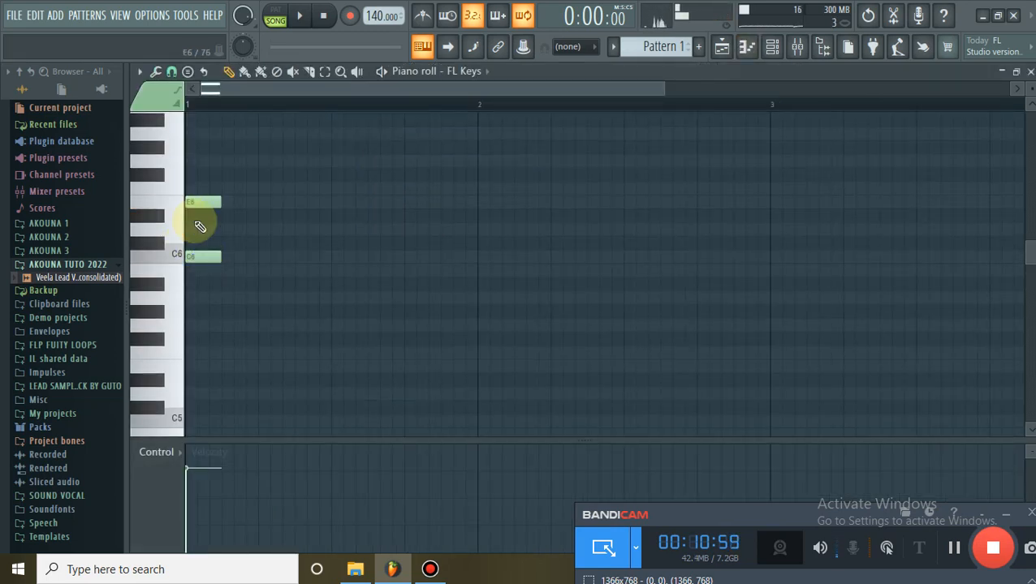
click(195, 161)
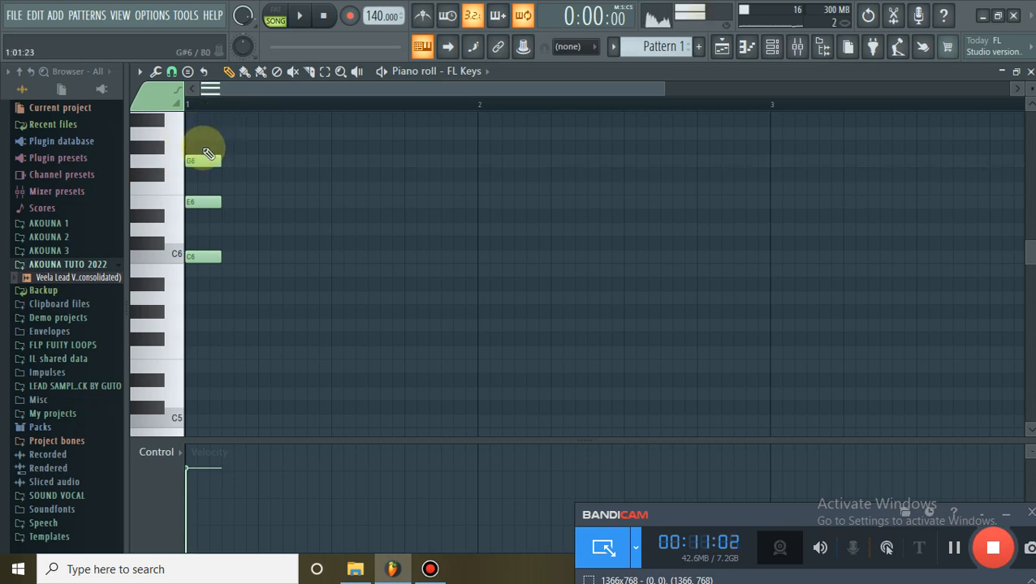
Lengthen the three FL Keys chord notes to just past the start of bar 2 and transpose them down an octave to C5, E5 and G5.
drag(196, 129, 468, 247)
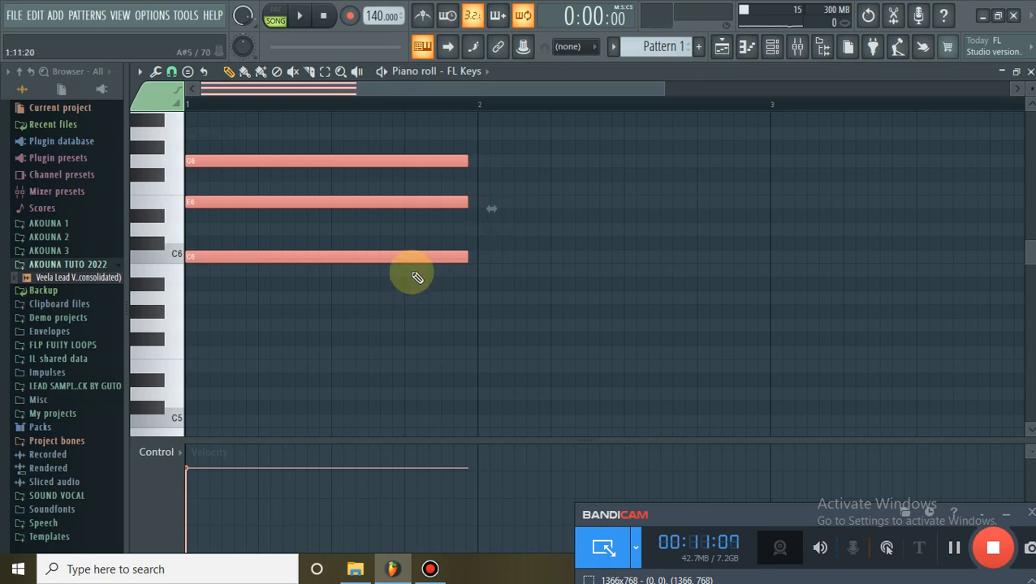
click(171, 71)
click(170, 143)
drag(474, 257, 486, 256)
drag(203, 258, 203, 406)
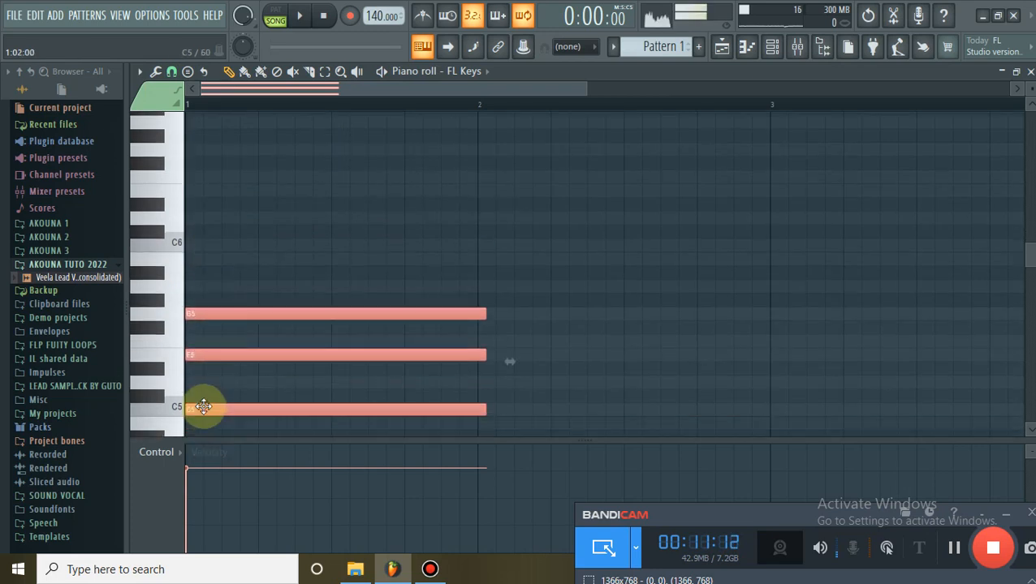
click(1029, 71)
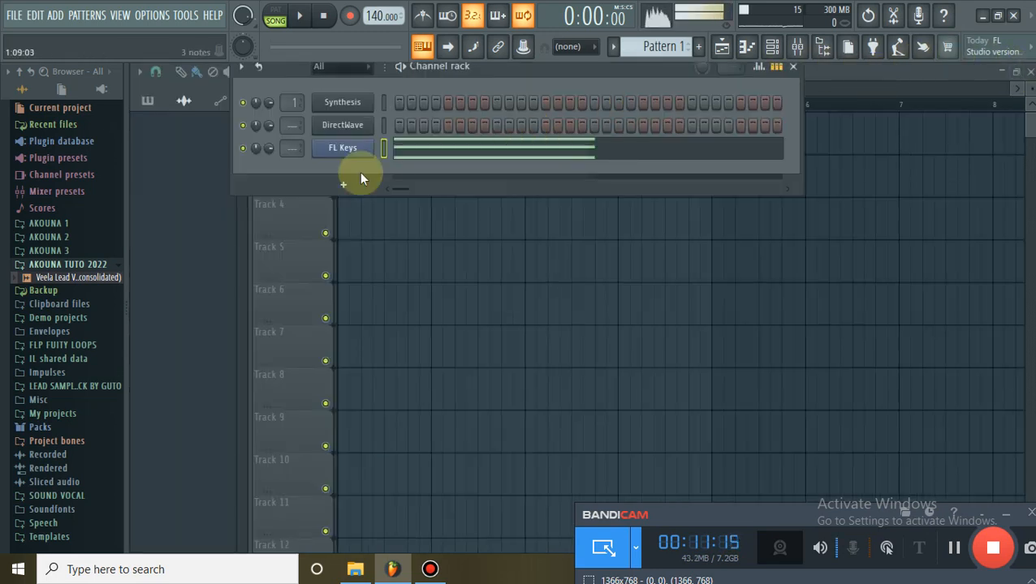
Open the piano roll of the DirectWave channel and start playback in pattern mode.
right_click(350, 129)
click(402, 130)
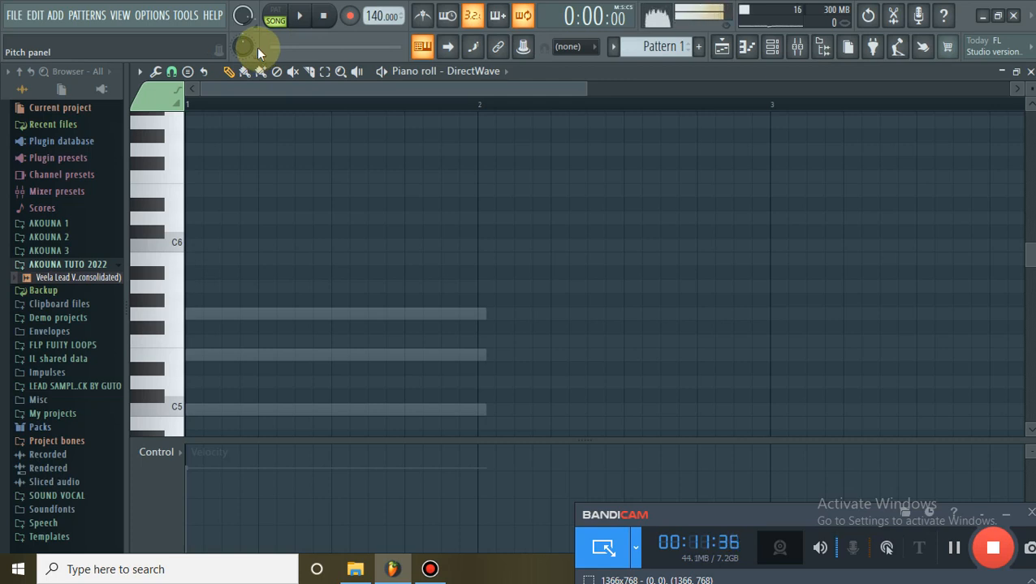
scroll(287, 130, down, 3)
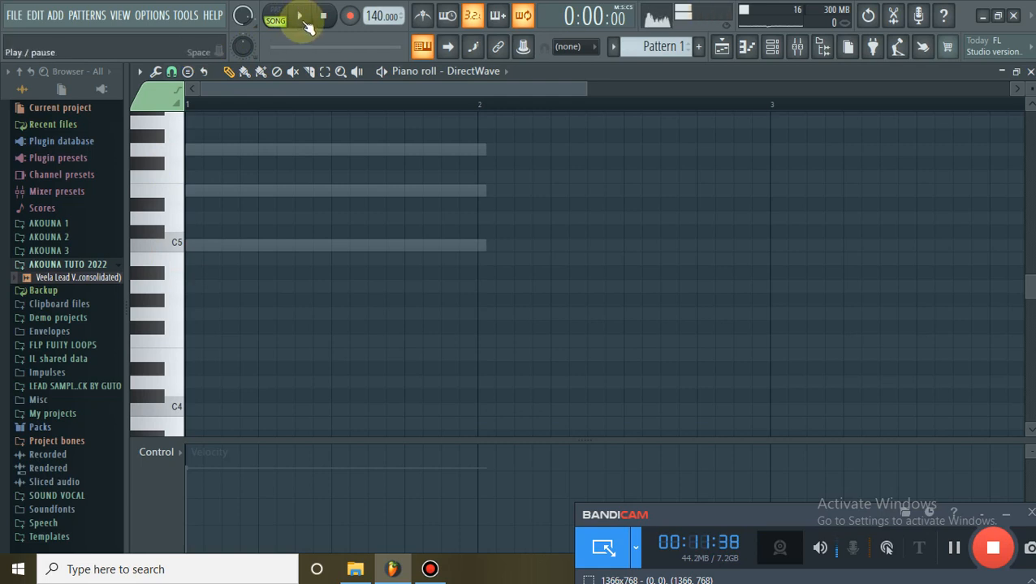
click(276, 15)
key(space)
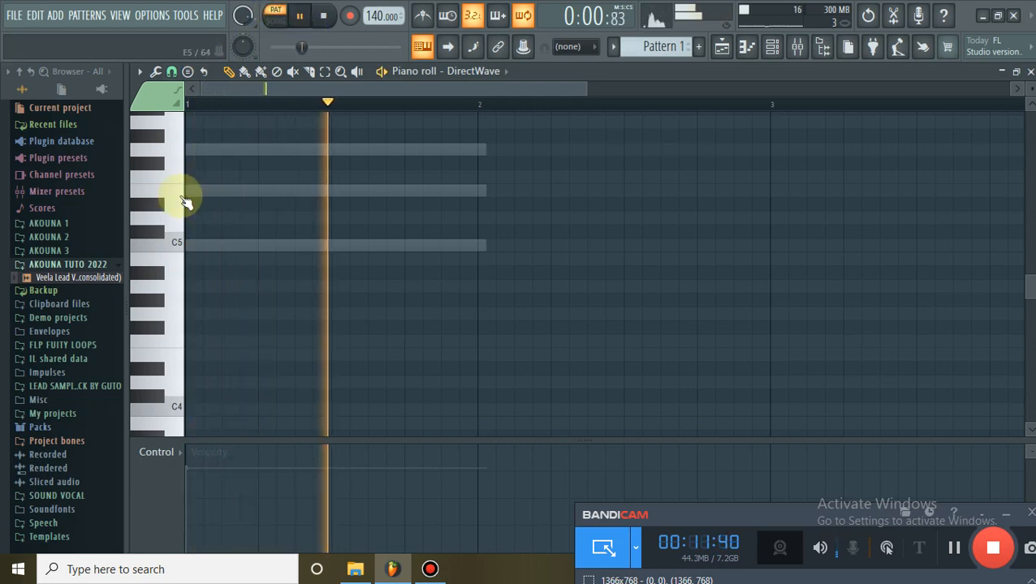
Audition the DirectWave keys around C5 against the looping FL Keys chord to find the matching note.
click(172, 223)
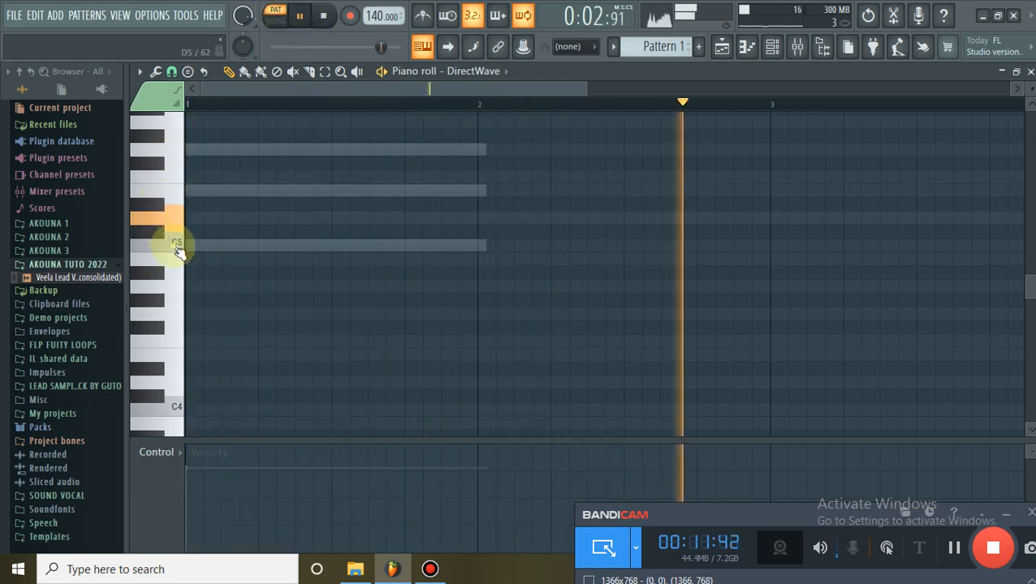
click(177, 248)
click(172, 266)
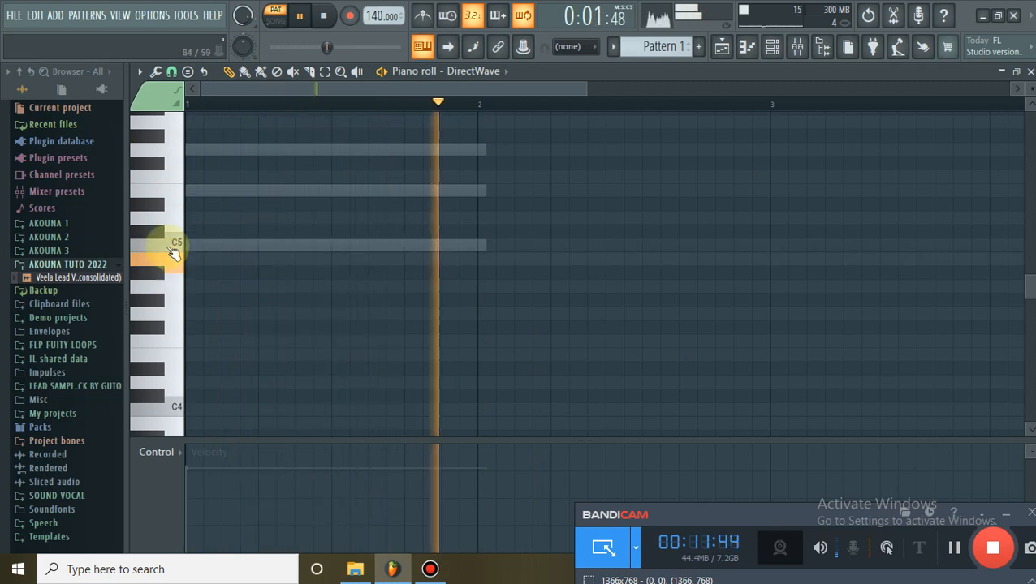
click(171, 248)
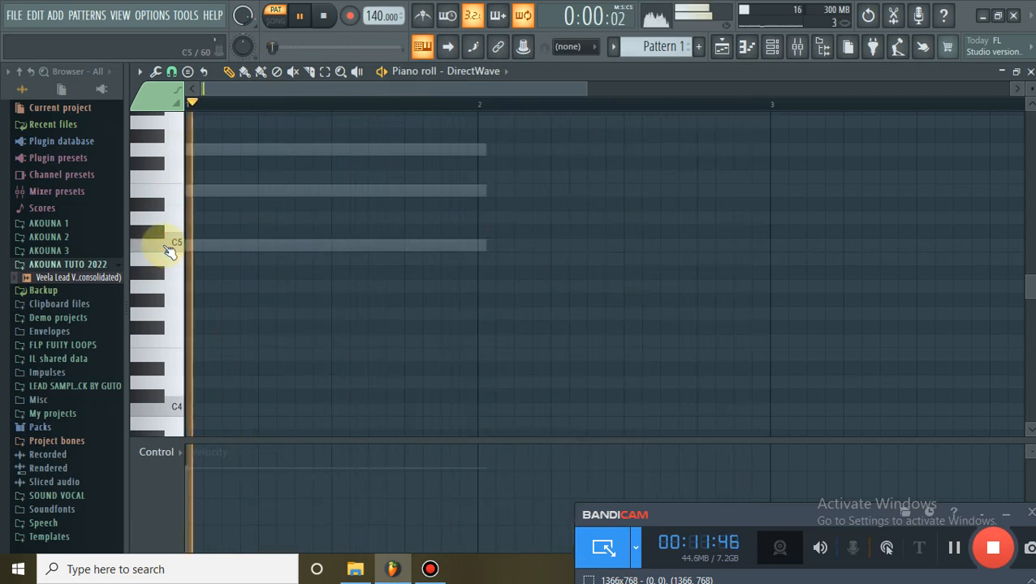
click(170, 249)
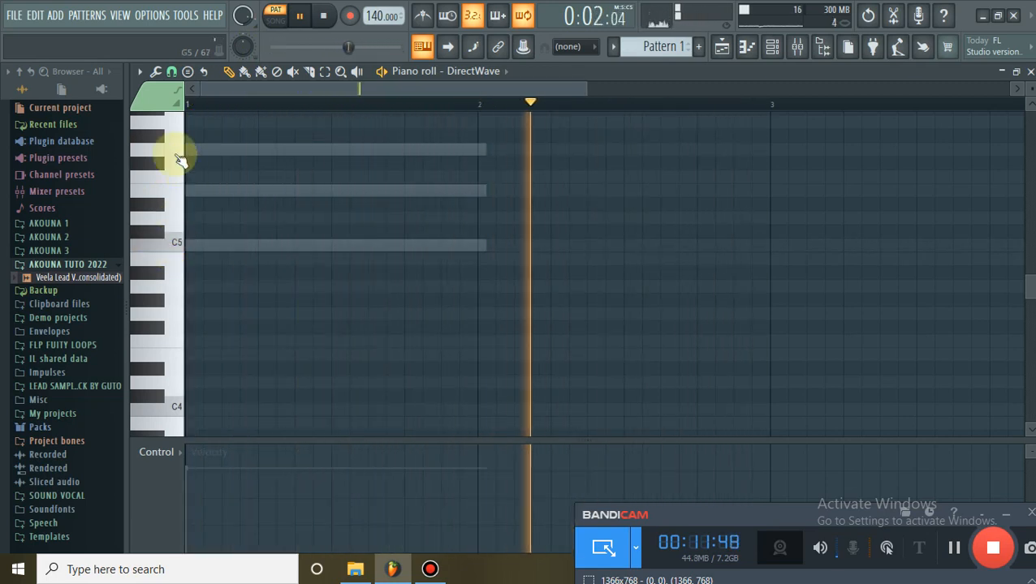
scroll(177, 157, up, 2)
click(172, 161)
click(180, 327)
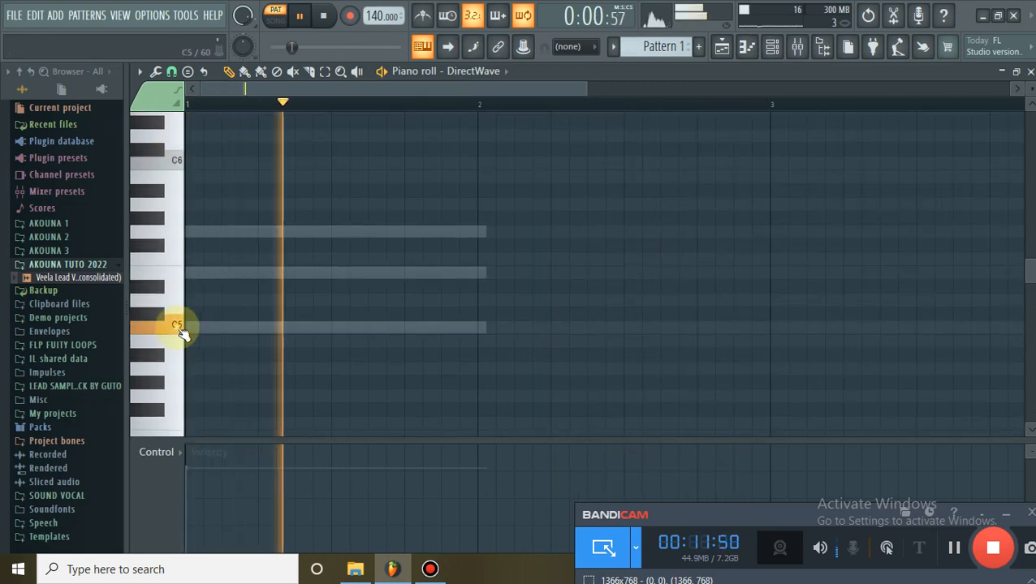
Draw a C5 note for DirectWave from bar 1, as long as the ghosted chord, and stop playback.
click(187, 329)
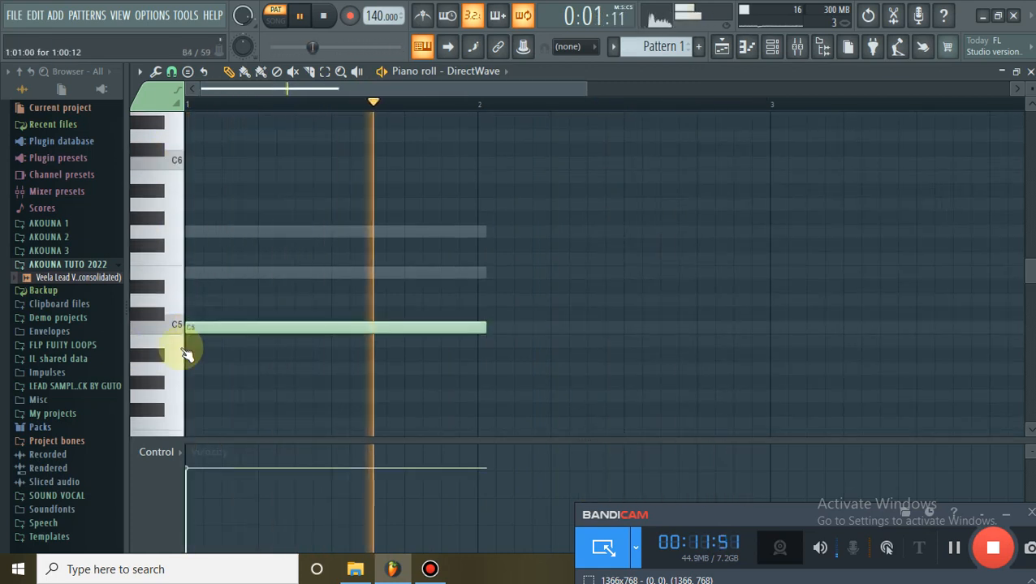
click(323, 17)
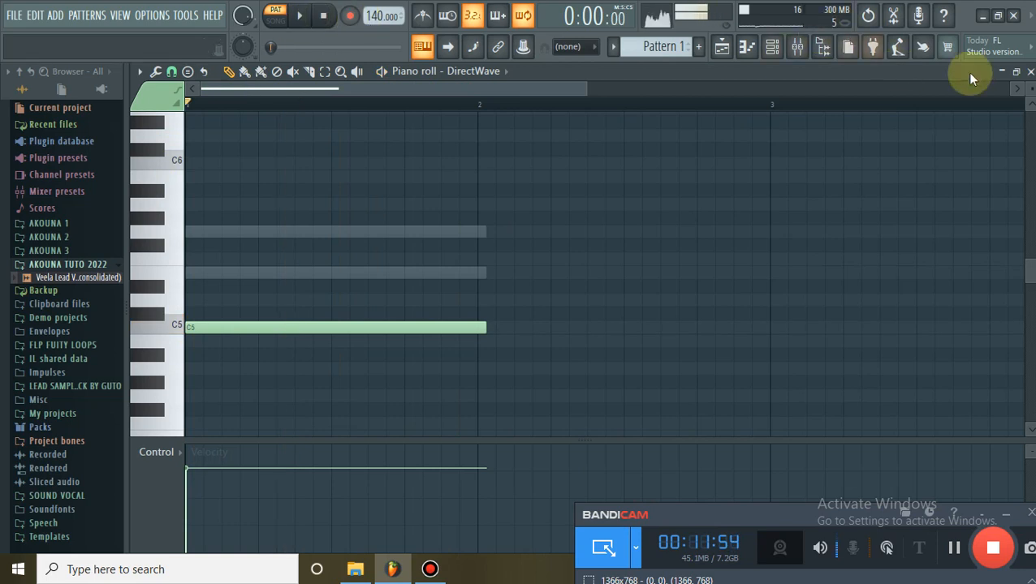
click(1029, 72)
Bring up the DirectWave plugin and set its FX Drive B amount to 30.86%.
click(360, 151)
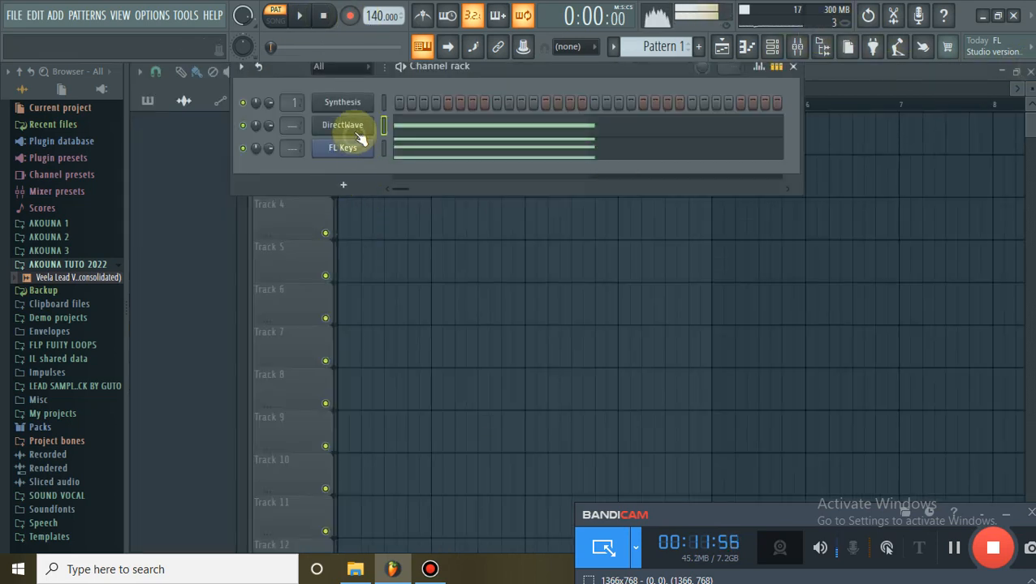
click(358, 130)
drag(380, 197, 552, 24)
drag(518, 407, 586, 405)
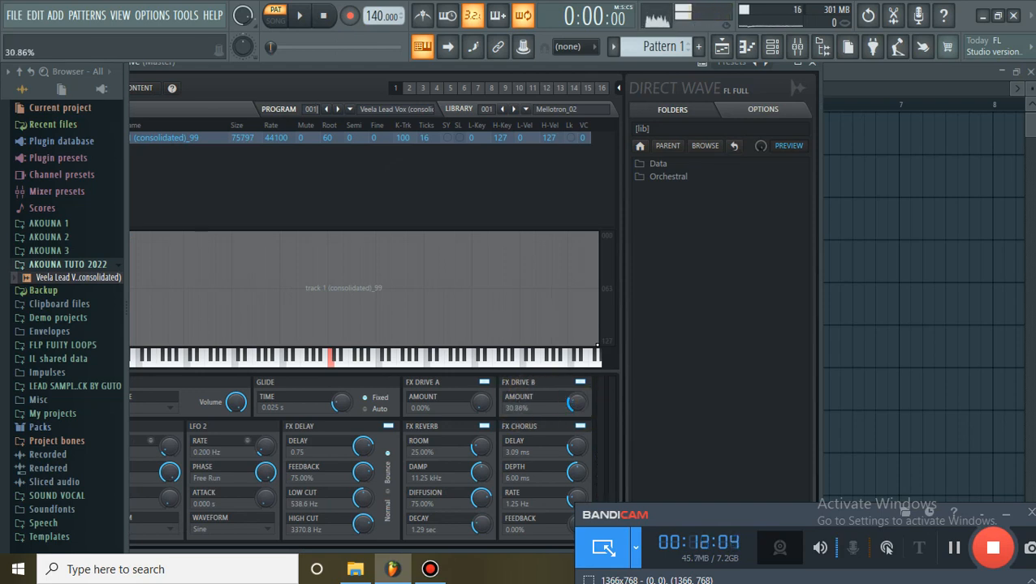
Place a Pattern 1 clip on Track 2 of the playlist at bar 1.
click(878, 235)
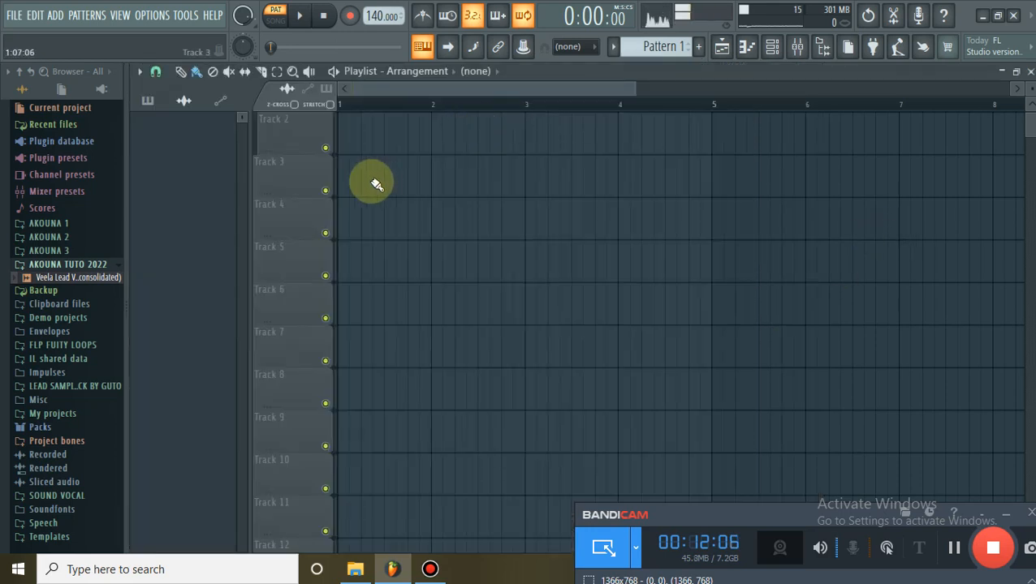
click(363, 143)
click(834, 47)
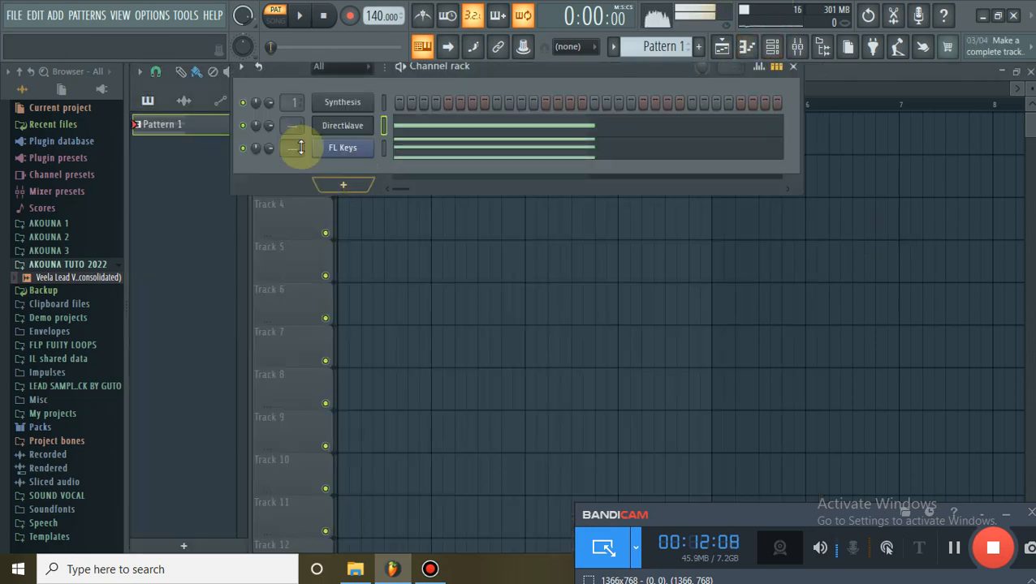
click(425, 300)
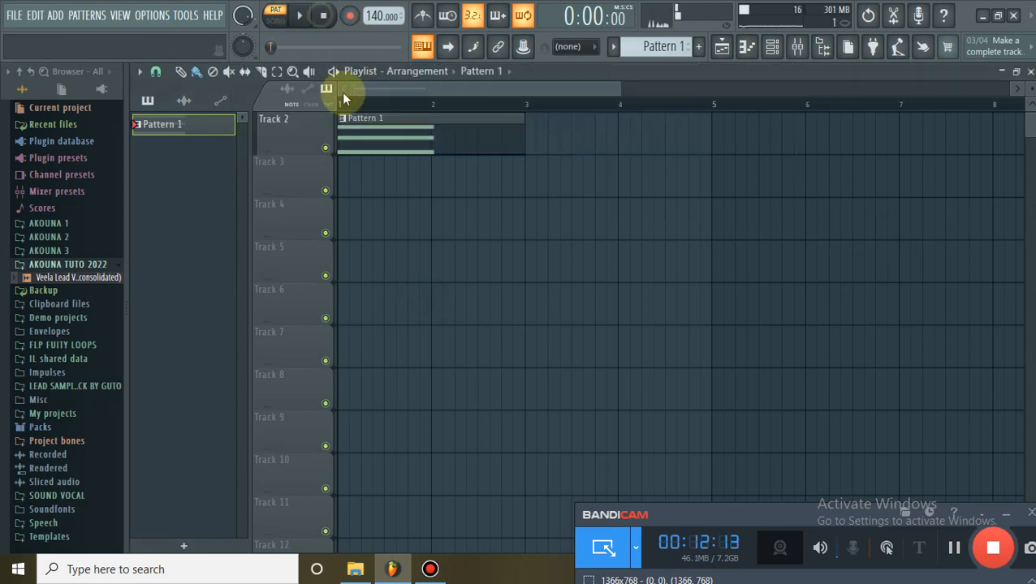
Switch playback to song mode, play the Pattern 1 clip in the arrangement and stop it.
scroll(333, 116, up, 1)
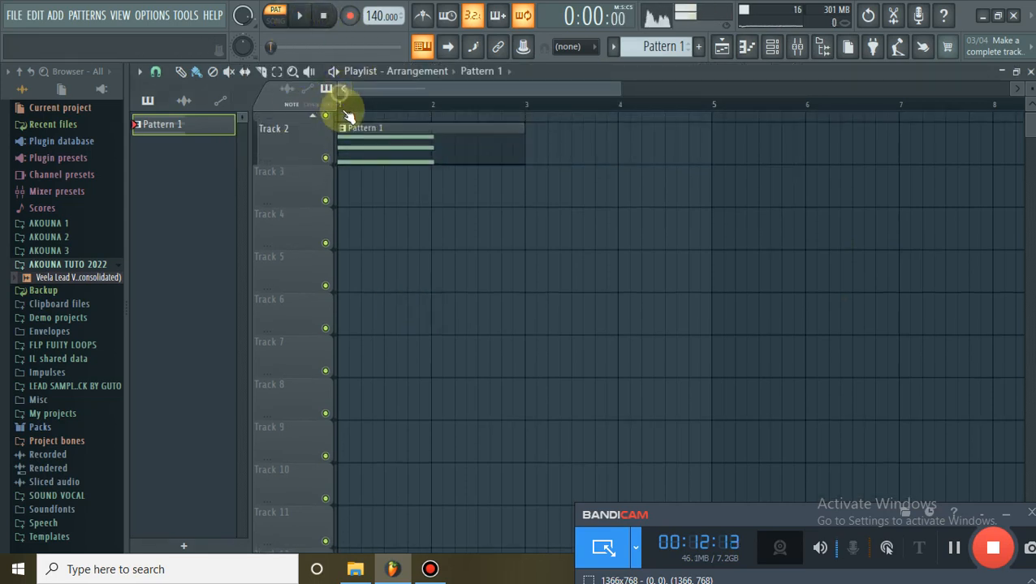
click(297, 17)
click(278, 17)
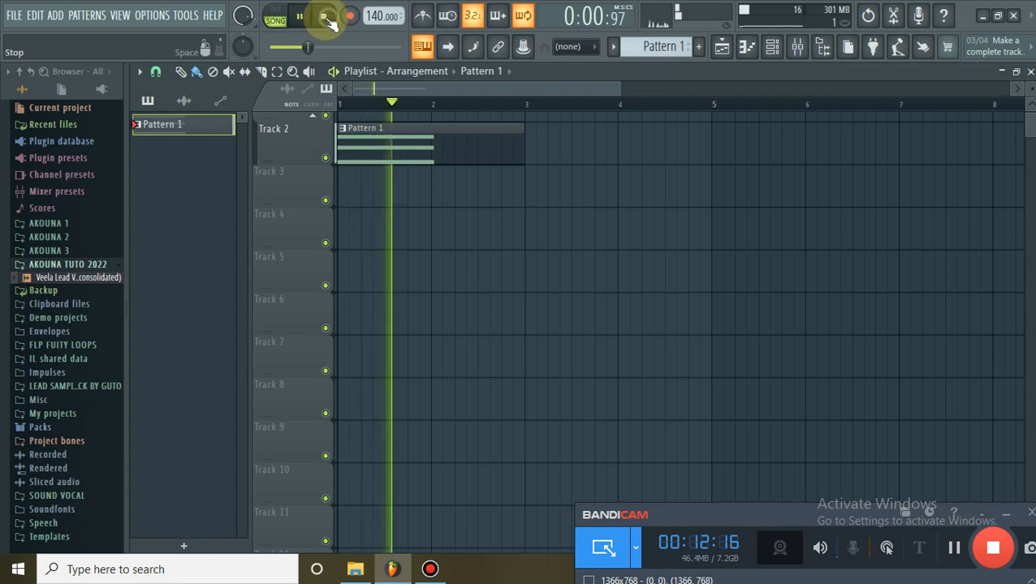
click(323, 16)
Consolidate Track 2 to a 16Bit int stereo WAV with 32-point sinc resampling, leaving the remainder as tail.
right_click(306, 140)
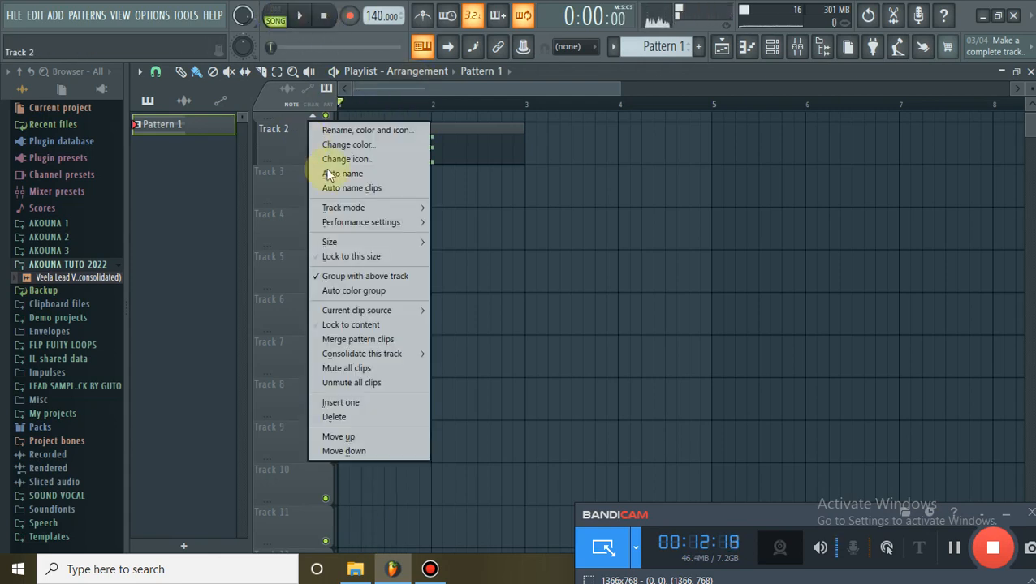
mouse_move(385, 354)
click(474, 354)
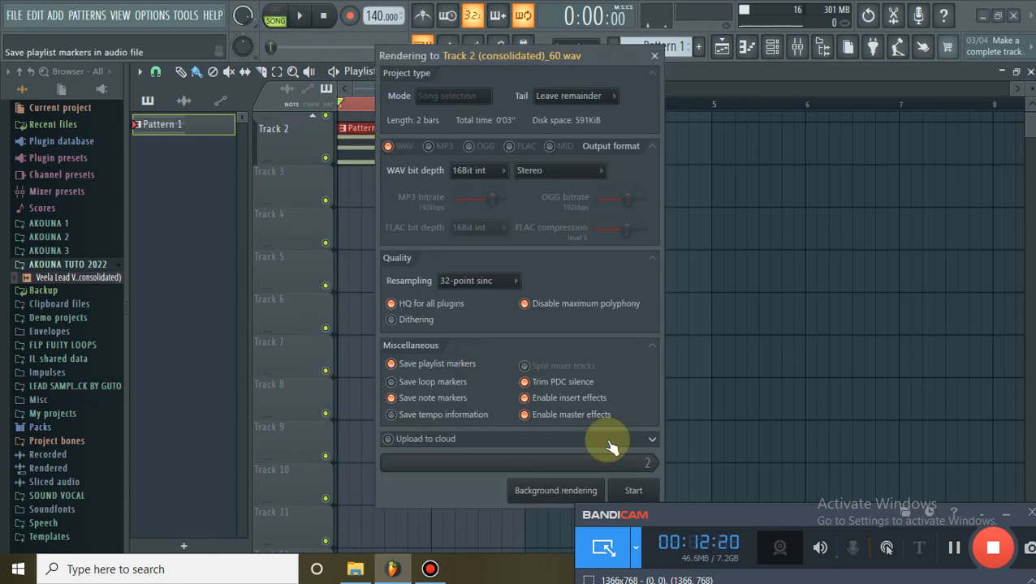
click(636, 491)
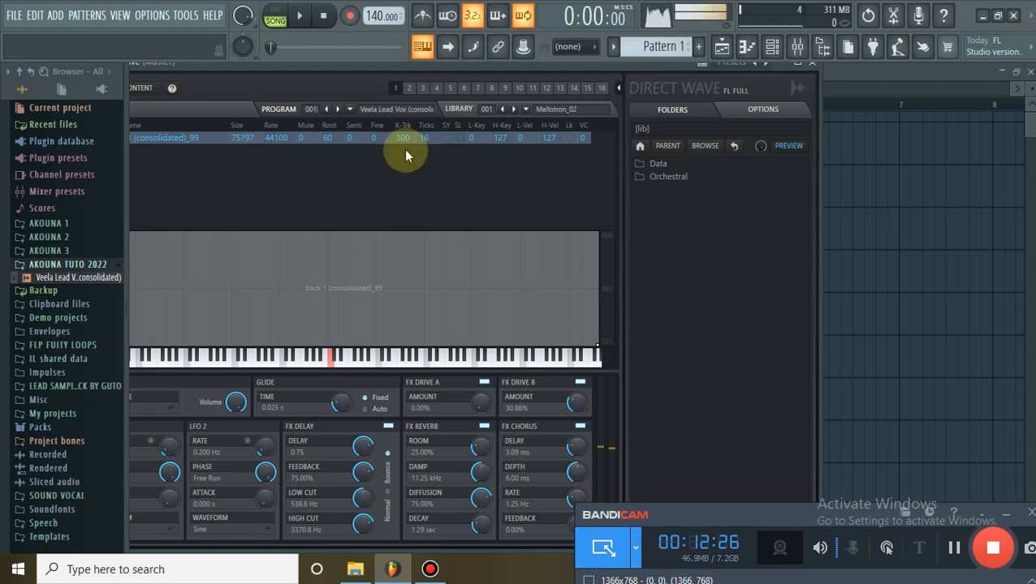
Close DirectWave and bring up the sample settings of the Track 2 (consolidated) clip.
click(811, 63)
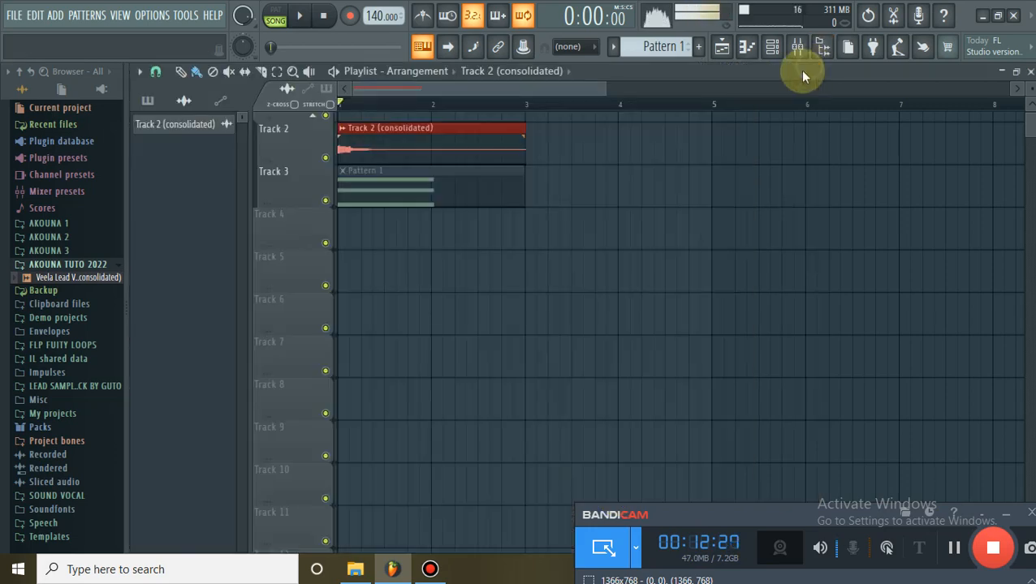
double_click(424, 147)
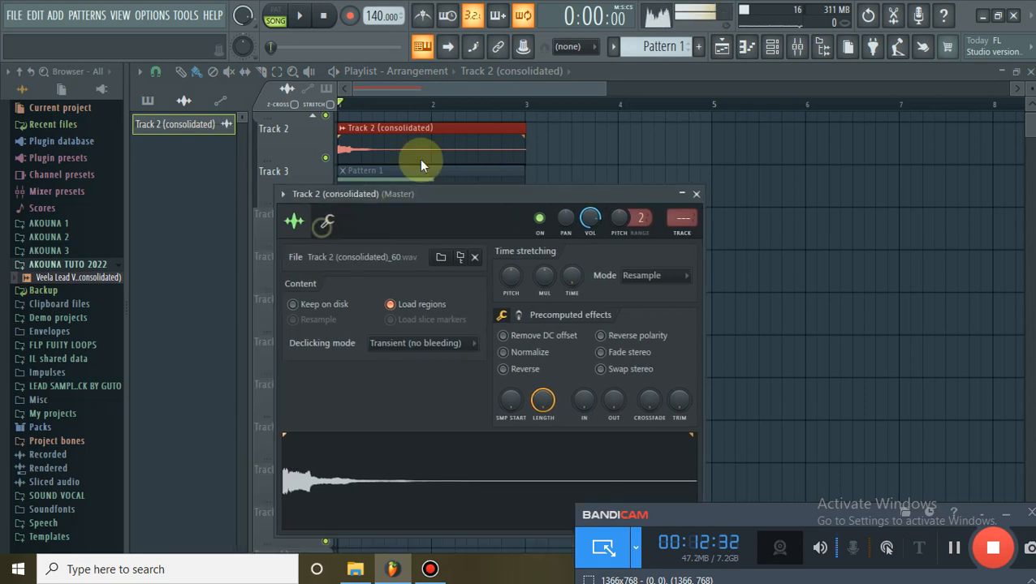
click(326, 145)
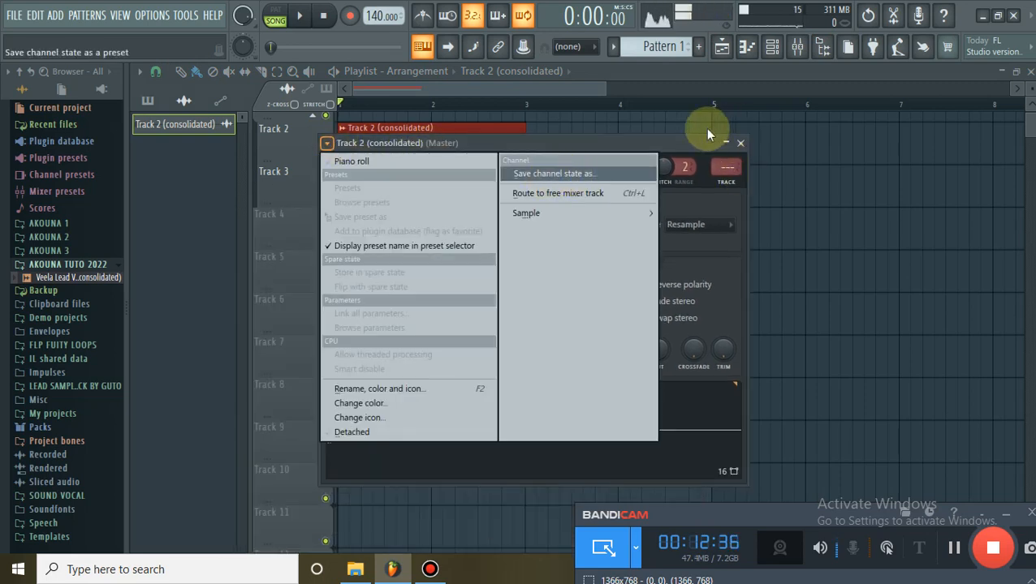
click(697, 146)
double_click(455, 128)
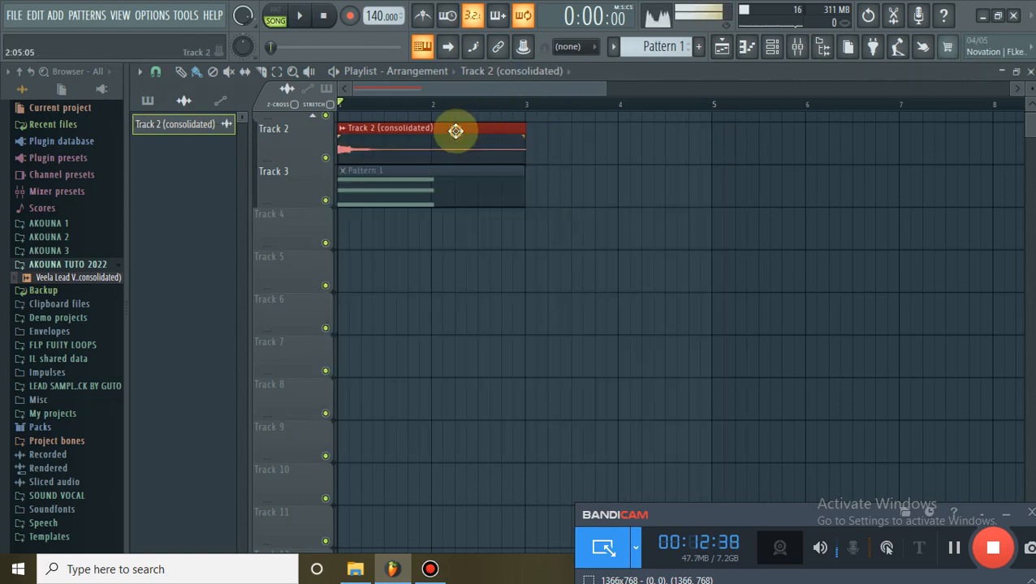
Save the consolidated sample as the wave file TU-C in the Desktop folder VOCAL CHOPE TUTO 2022.
right_click(458, 408)
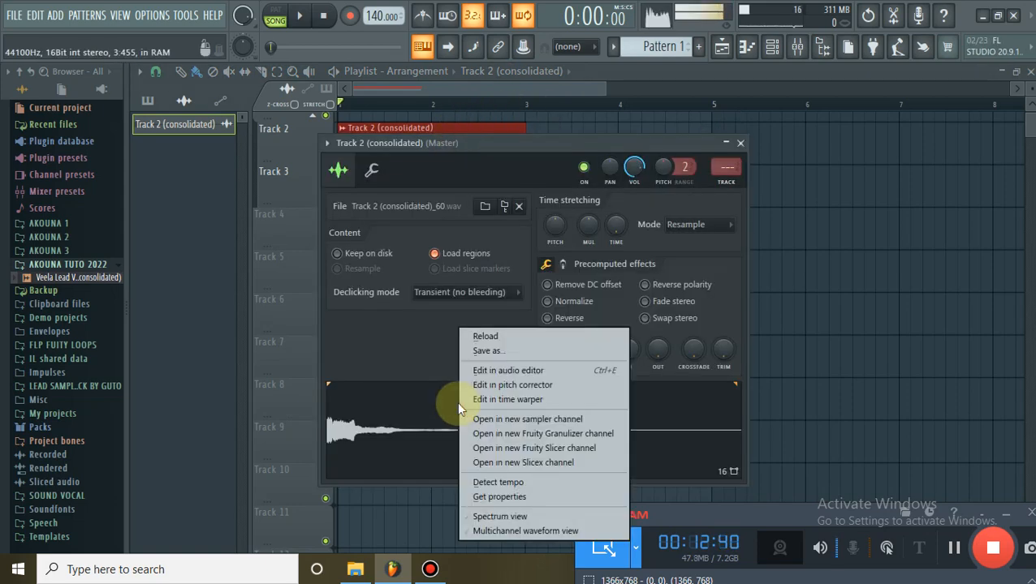
click(492, 354)
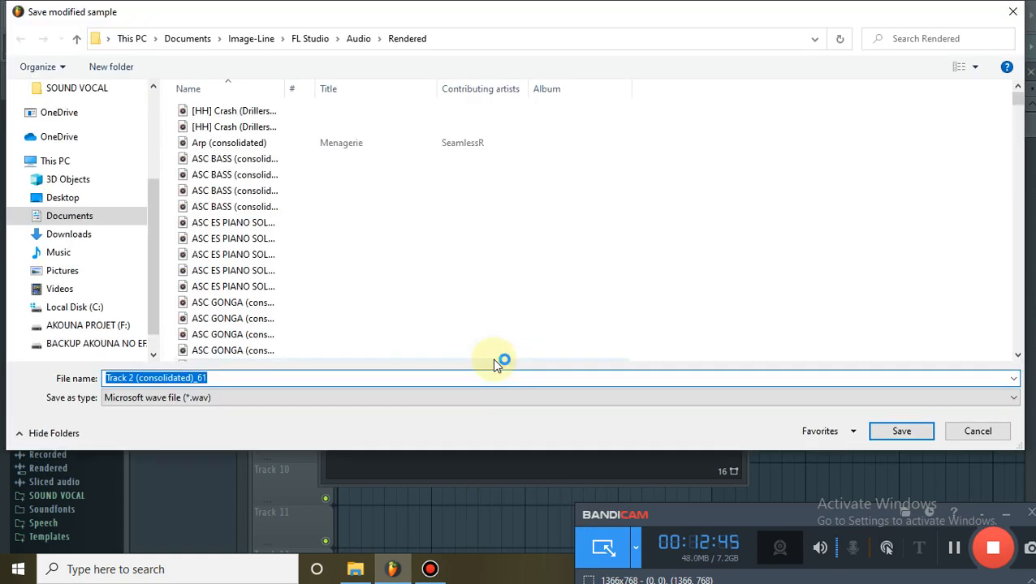
click(51, 200)
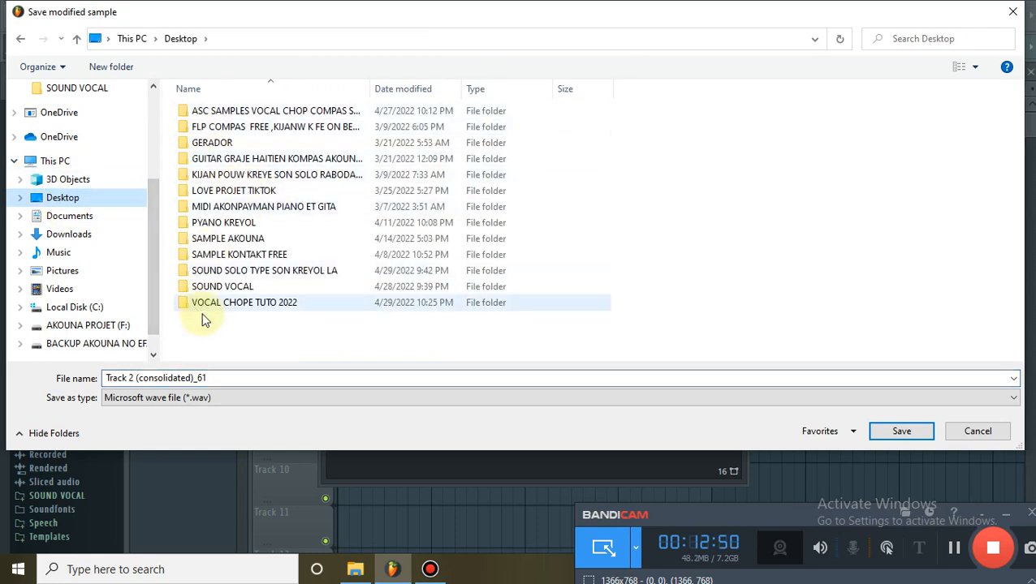
double_click(210, 301)
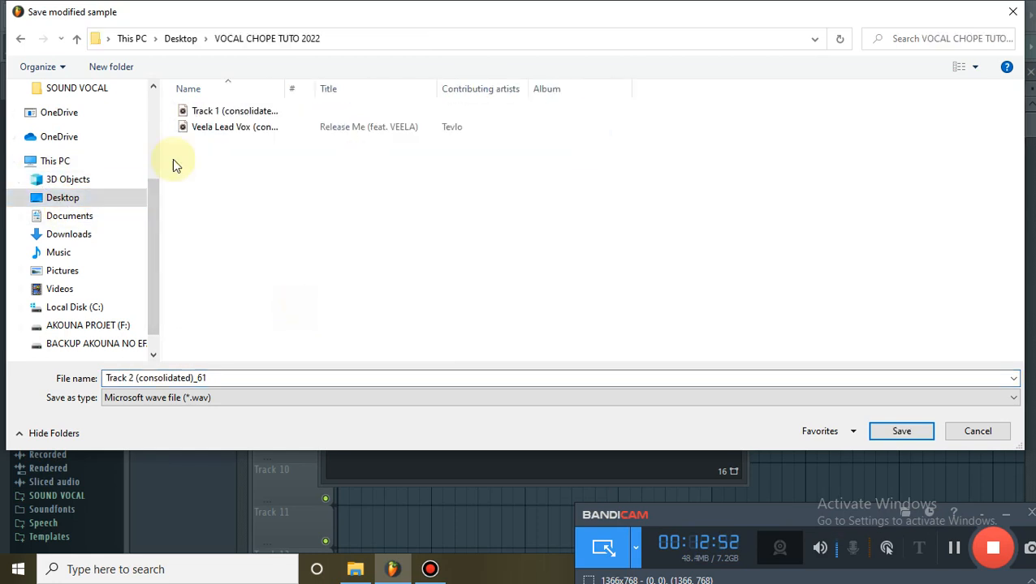
click(278, 378)
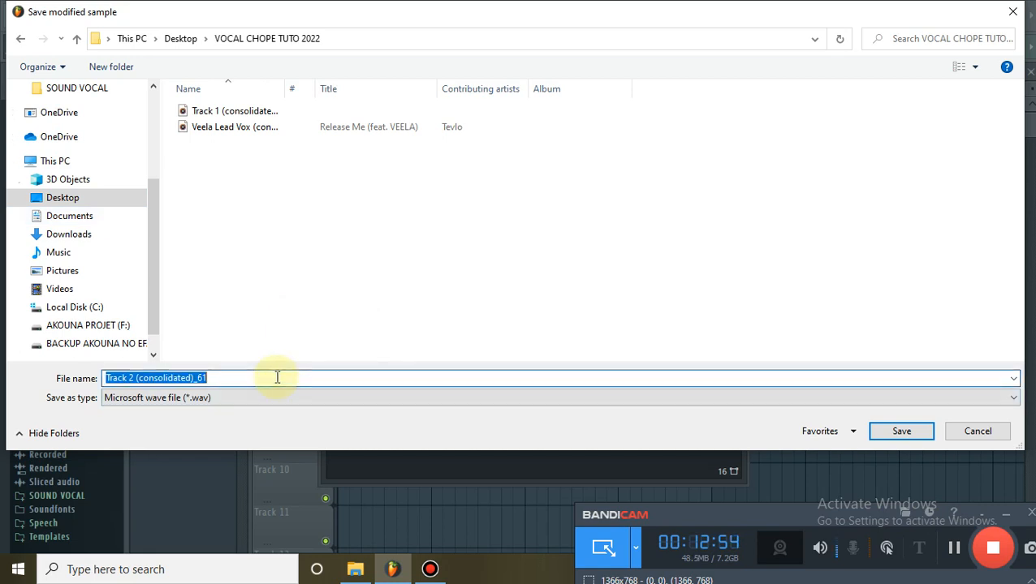
text(TU)
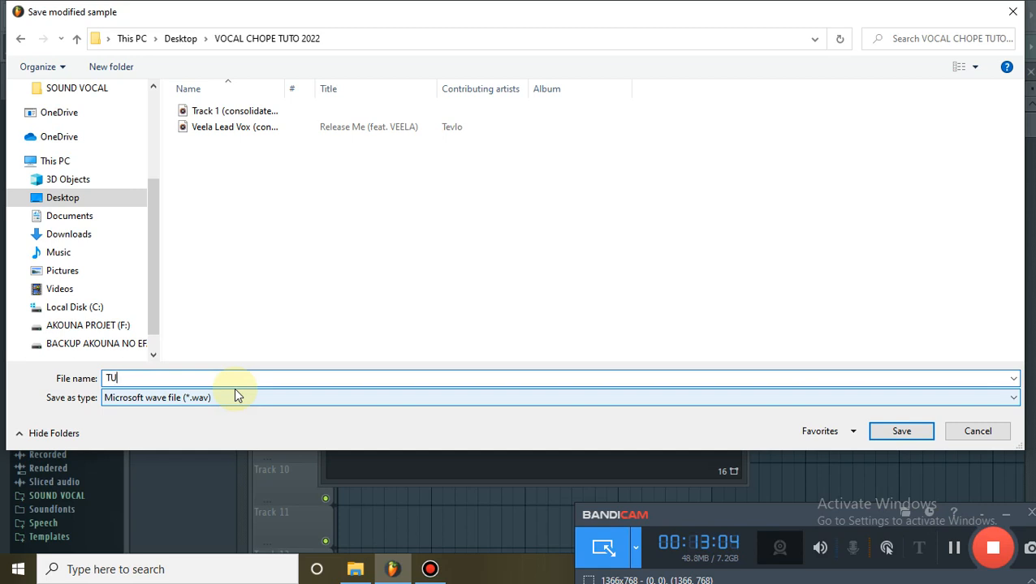
text(-)
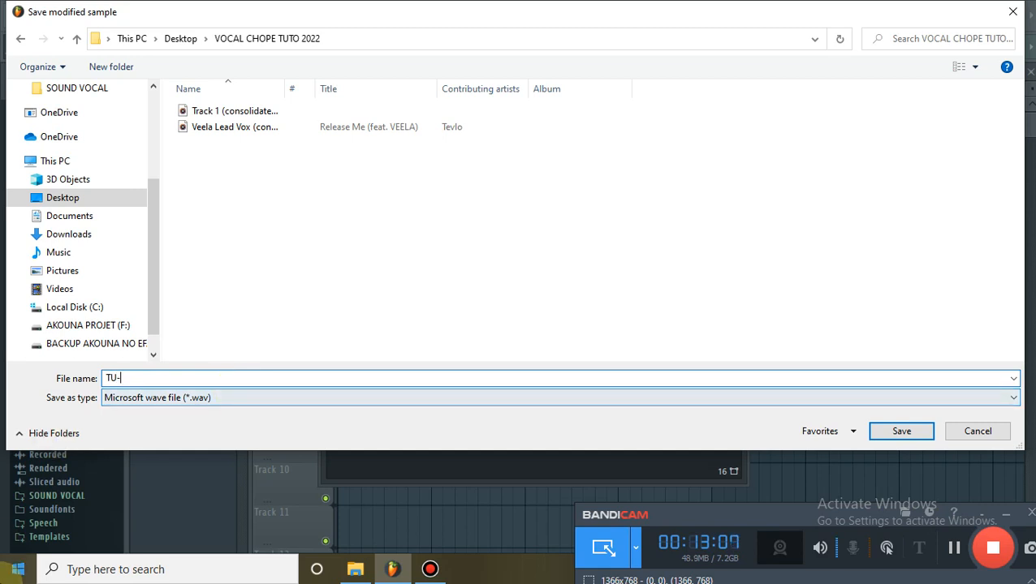
text(C)
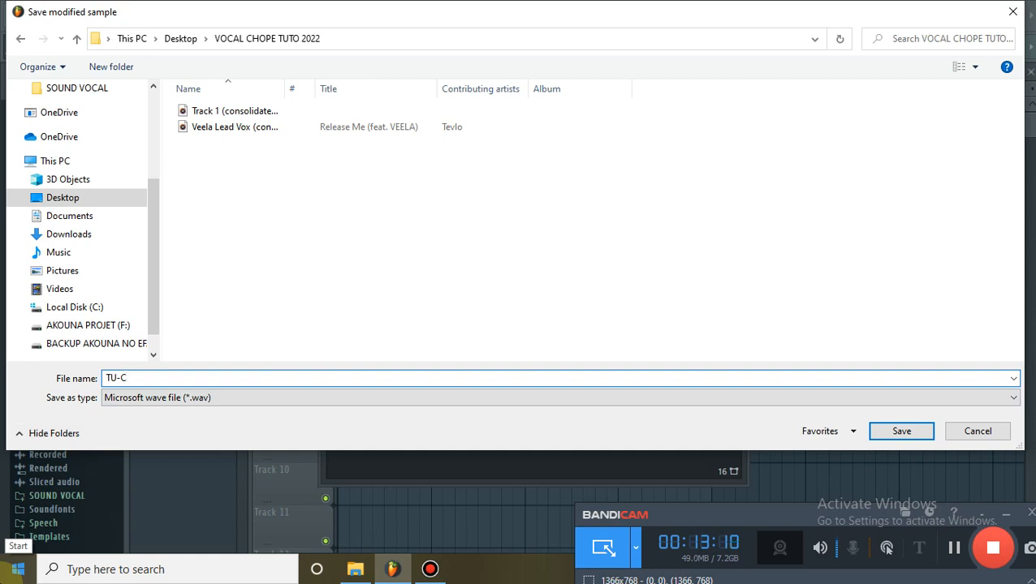
click(93, 398)
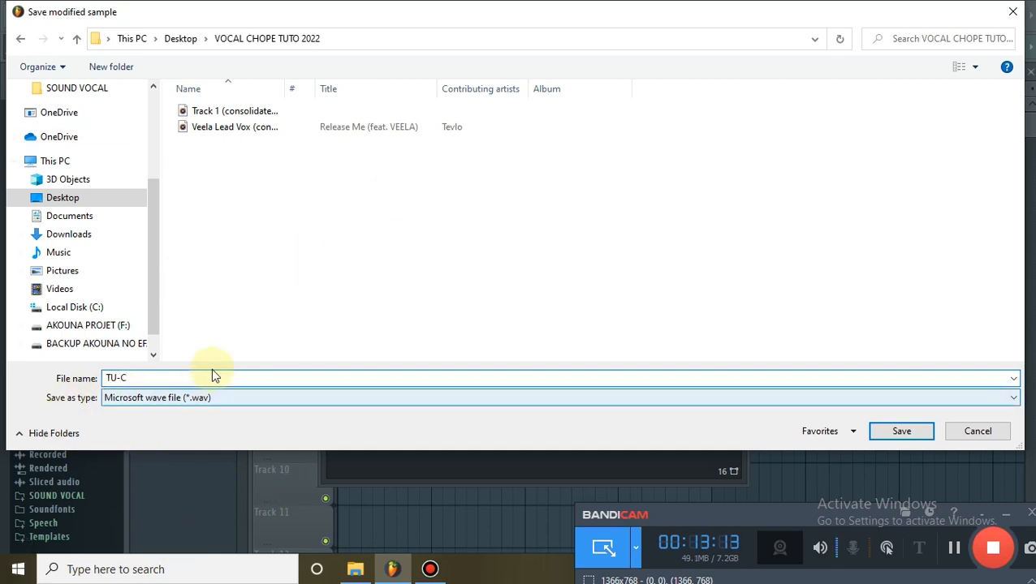
click(900, 434)
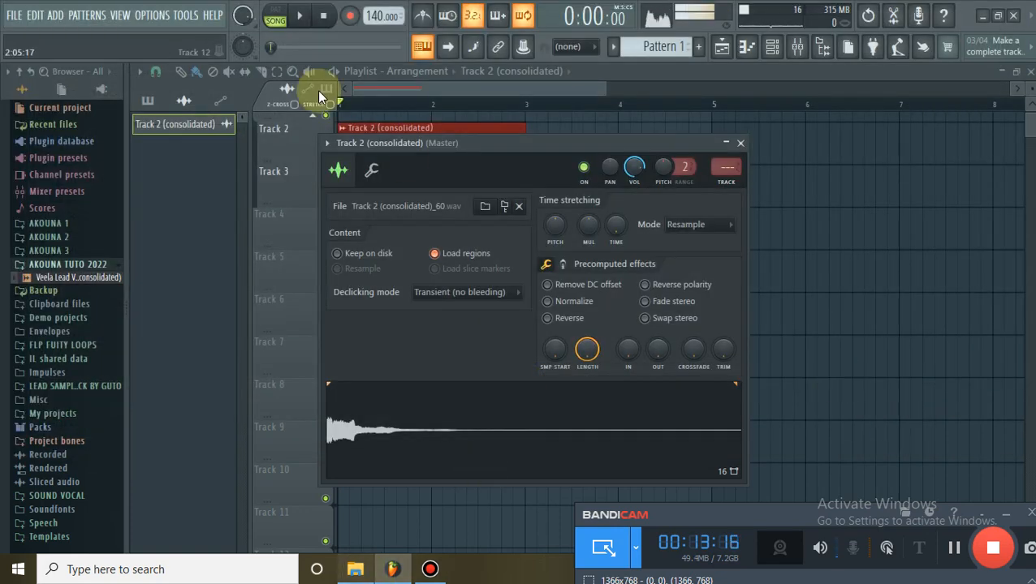
Switch to File Explorer and delete Track 1 (consolidated)_99 and Veela Lead Vox (consolidated) from the VOCAL CHOPE TUTO 2022 folder.
key(alt+Tab)
click(321, 105)
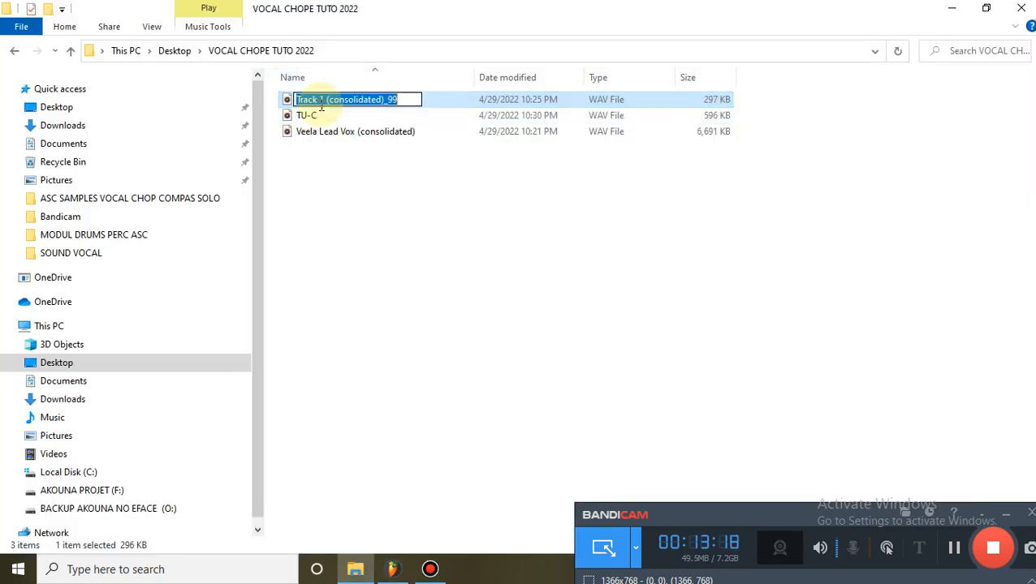
key(BackSpace)
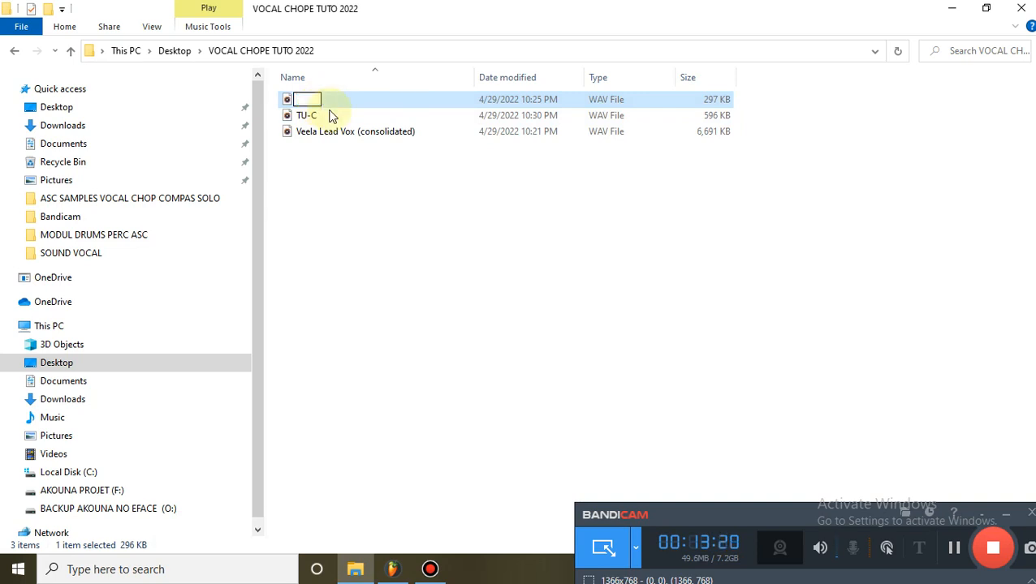
click(329, 171)
click(318, 101)
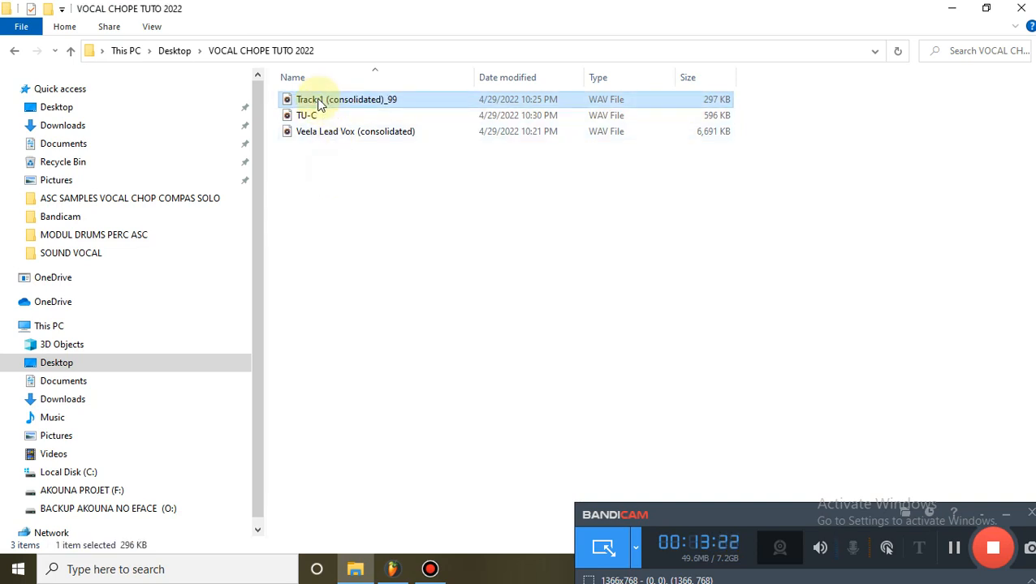
key(Delete)
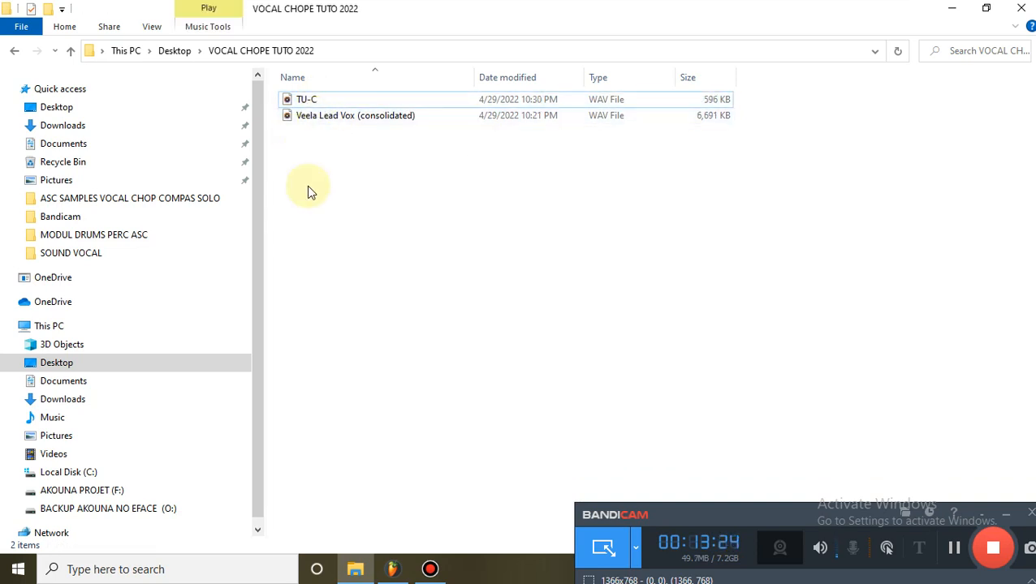
click(322, 121)
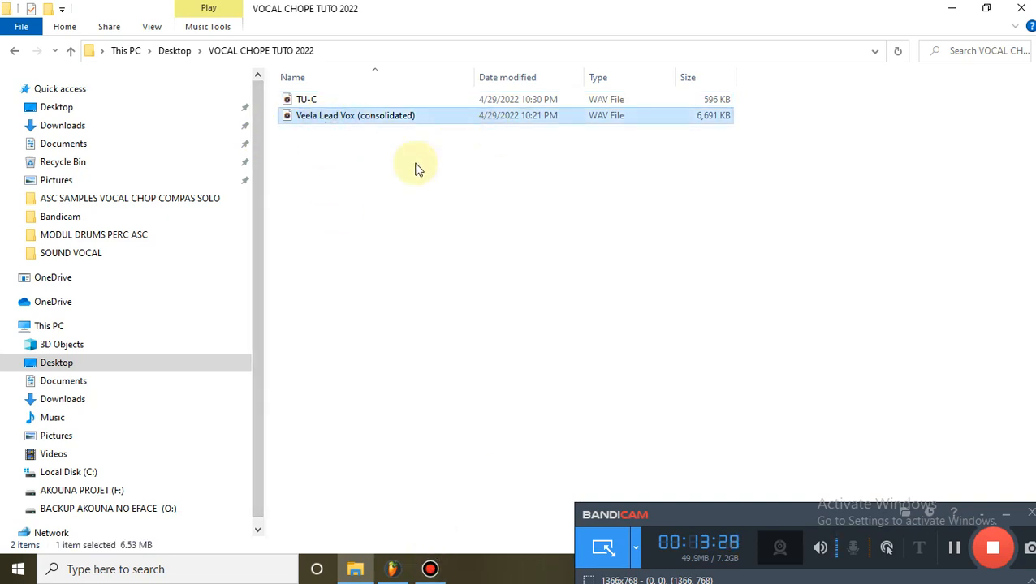
key(Delete)
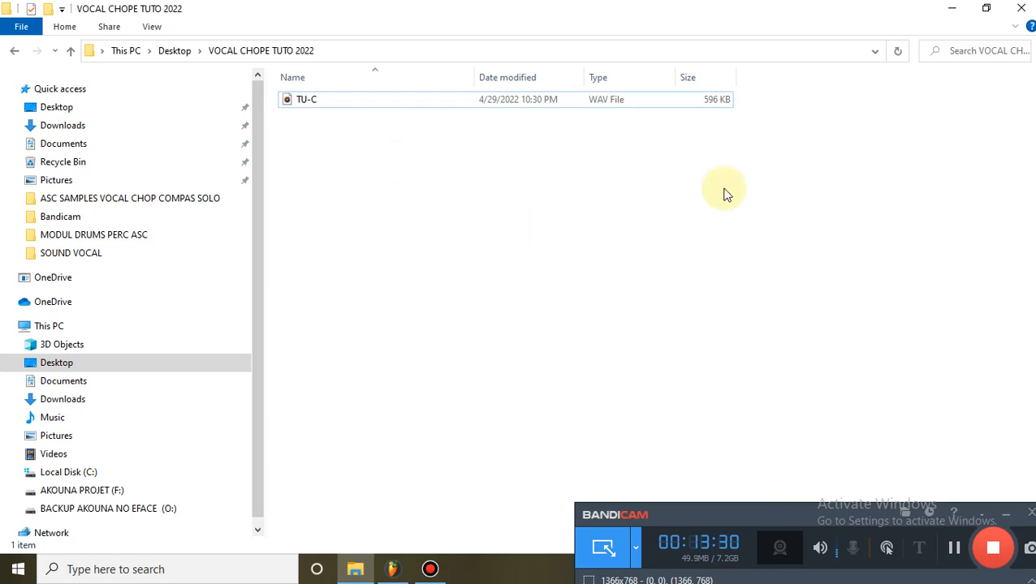
Return to FL Studio, refresh the browser's AKOUNA TUTO 2022 folder and close the Track 2 (consolidated) sample settings.
click(952, 8)
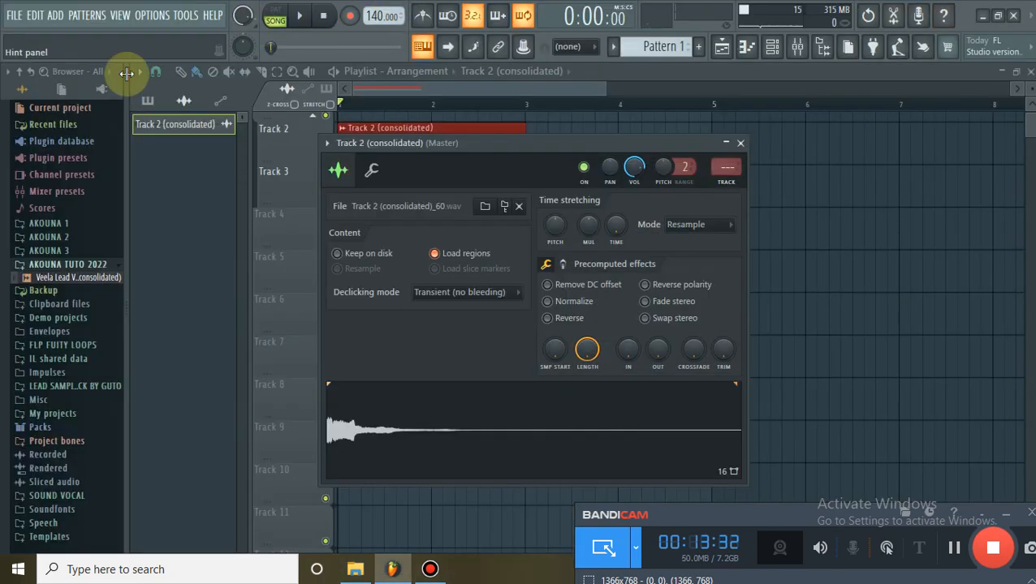
click(64, 91)
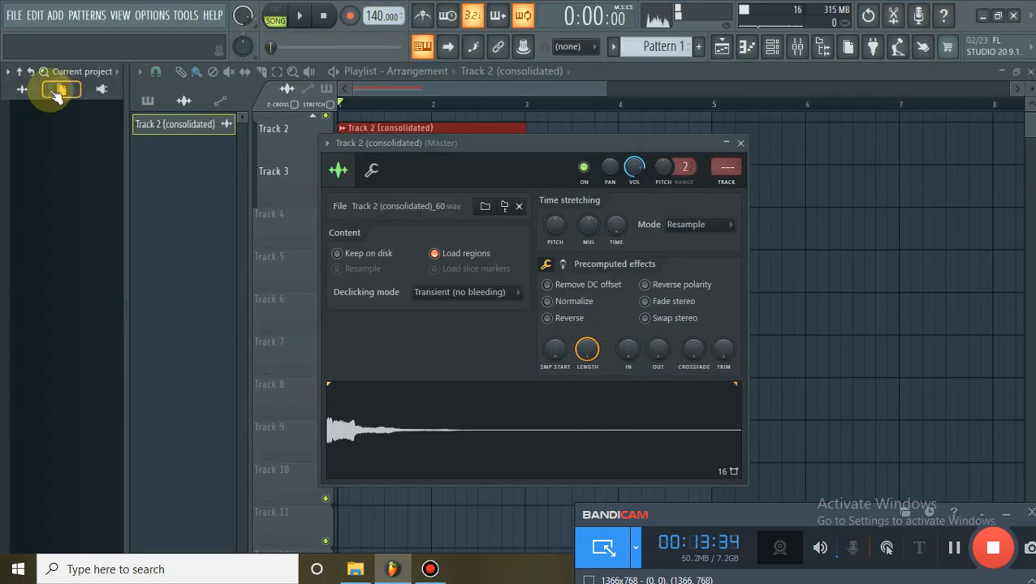
click(29, 91)
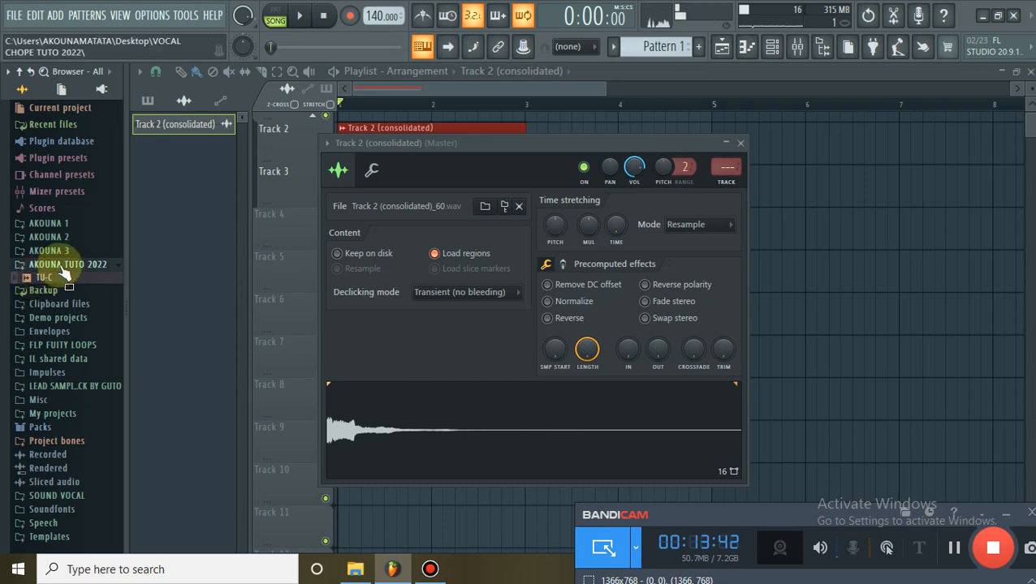
click(741, 146)
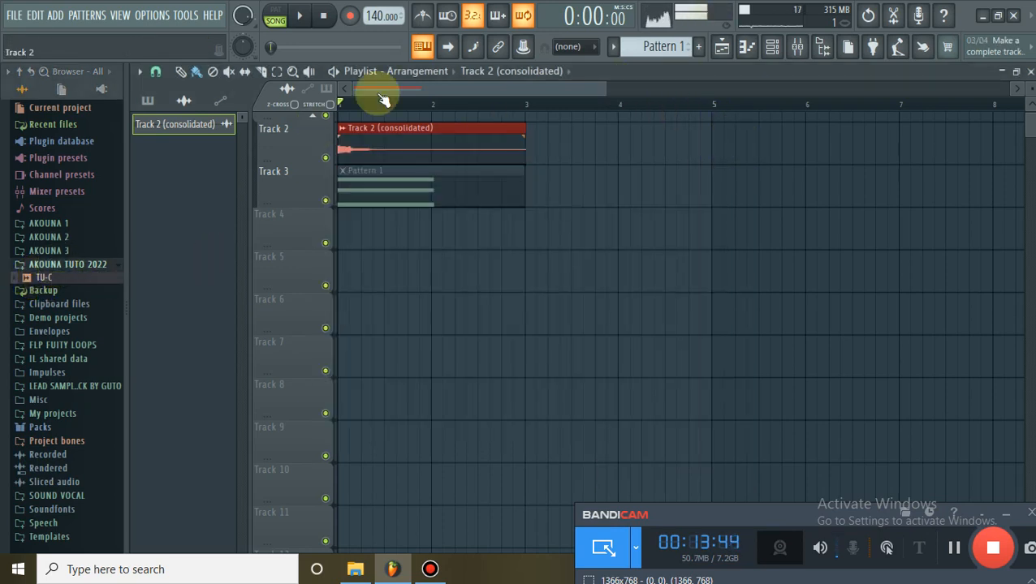
Show the Unsorted channels in the channel rack, bring up DirectWave for a check and close it.
click(772, 48)
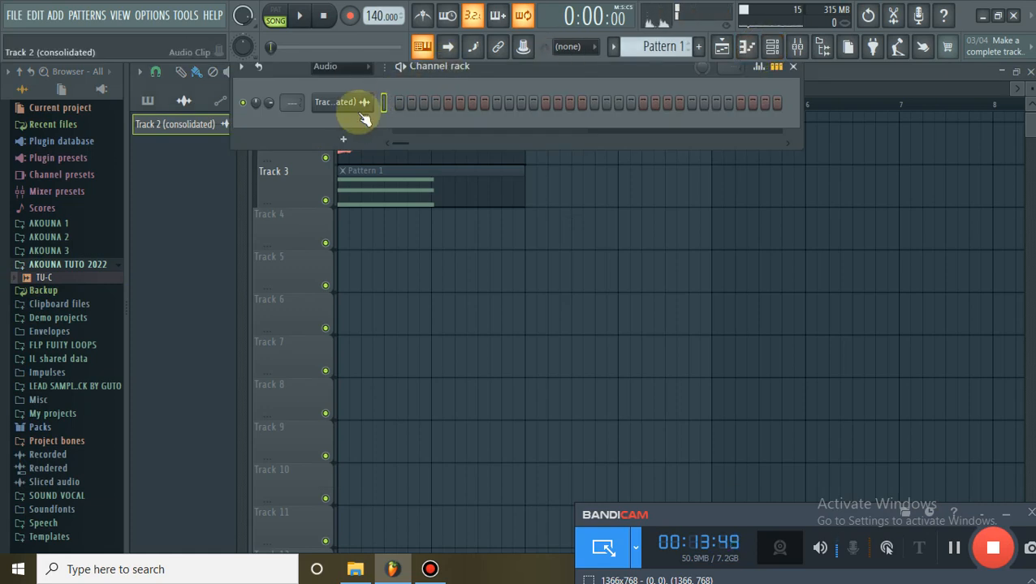
click(330, 65)
click(332, 118)
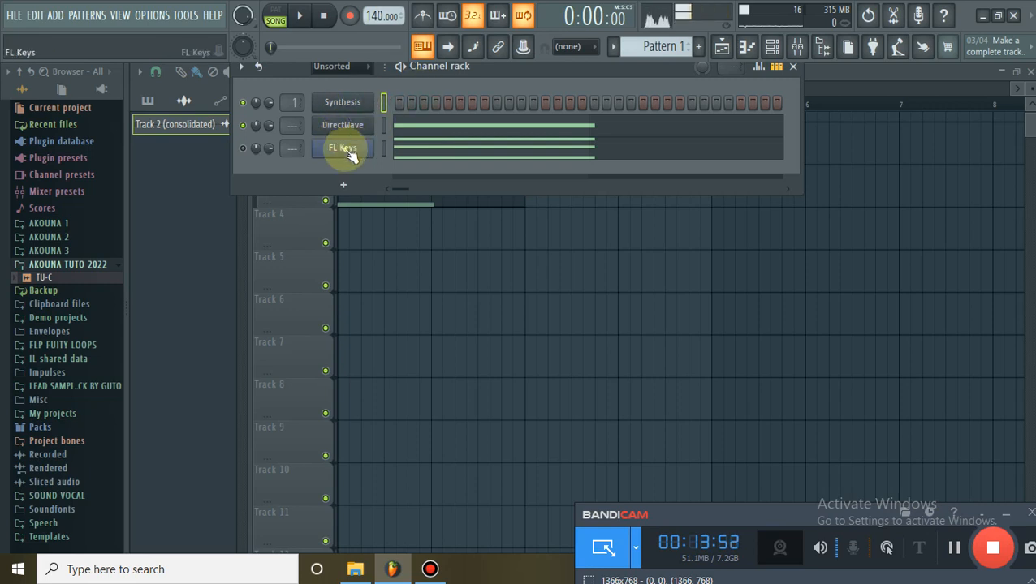
click(343, 149)
click(327, 126)
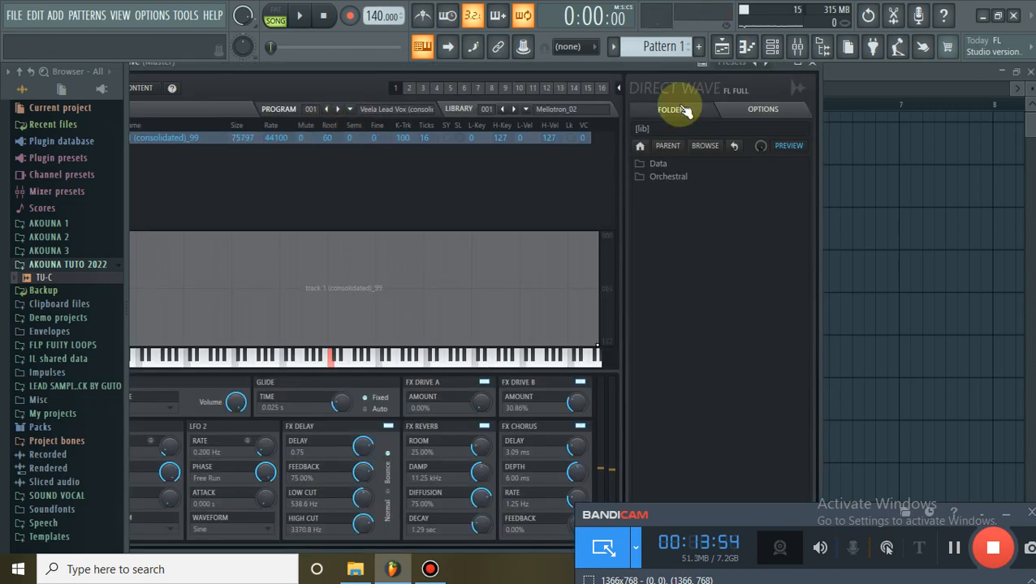
click(800, 64)
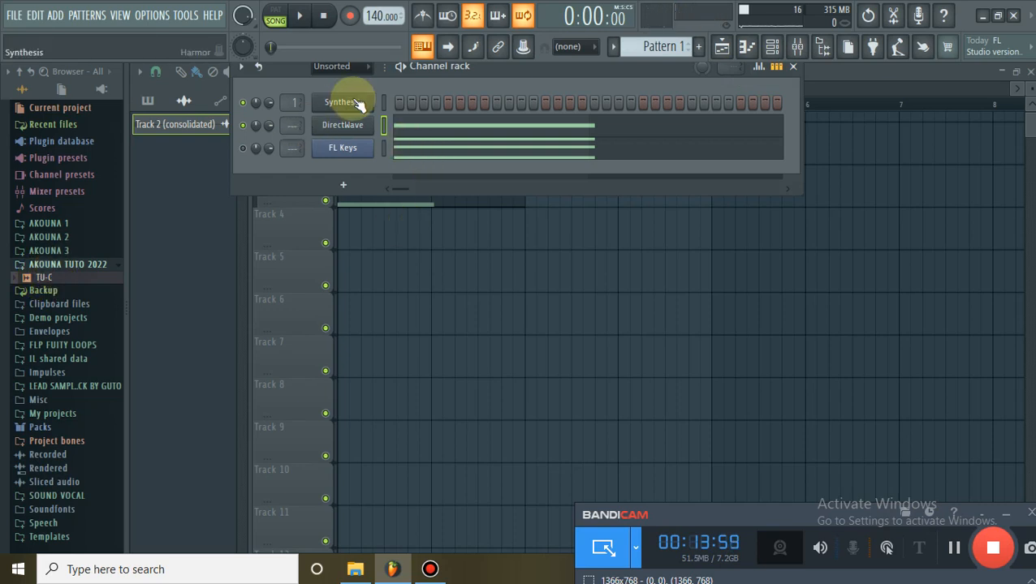
click(342, 128)
drag(350, 73, 312, 207)
click(775, 197)
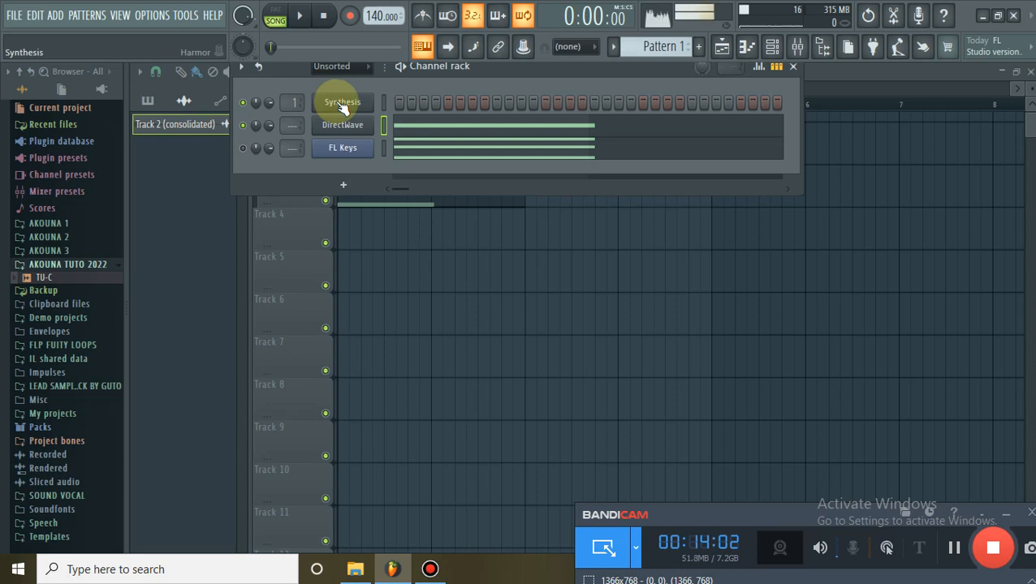
Cut the Pattern 1 notes from the DirectWave and FL Keys channels.
right_click(351, 126)
click(531, 129)
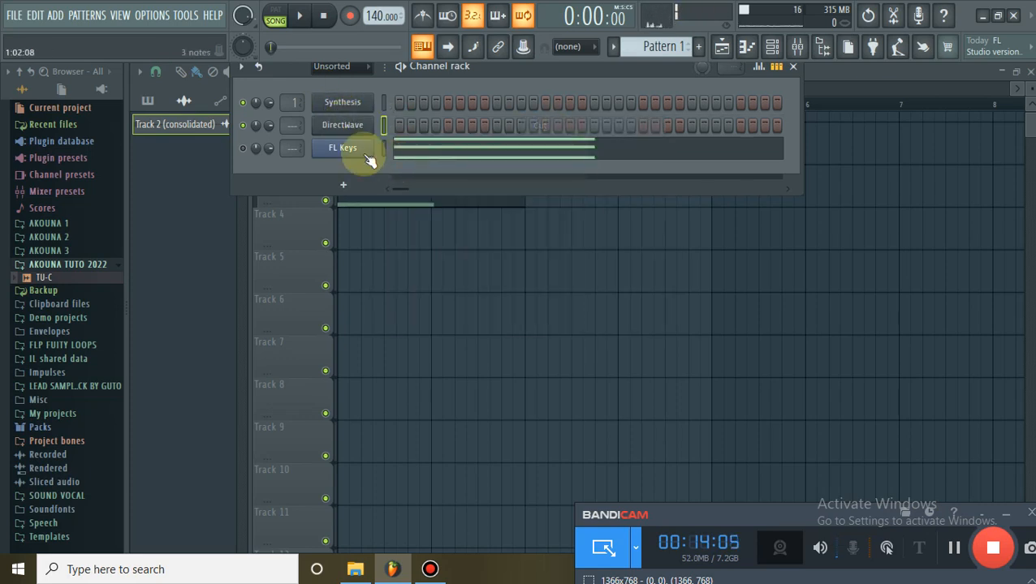
right_click(353, 154)
click(344, 151)
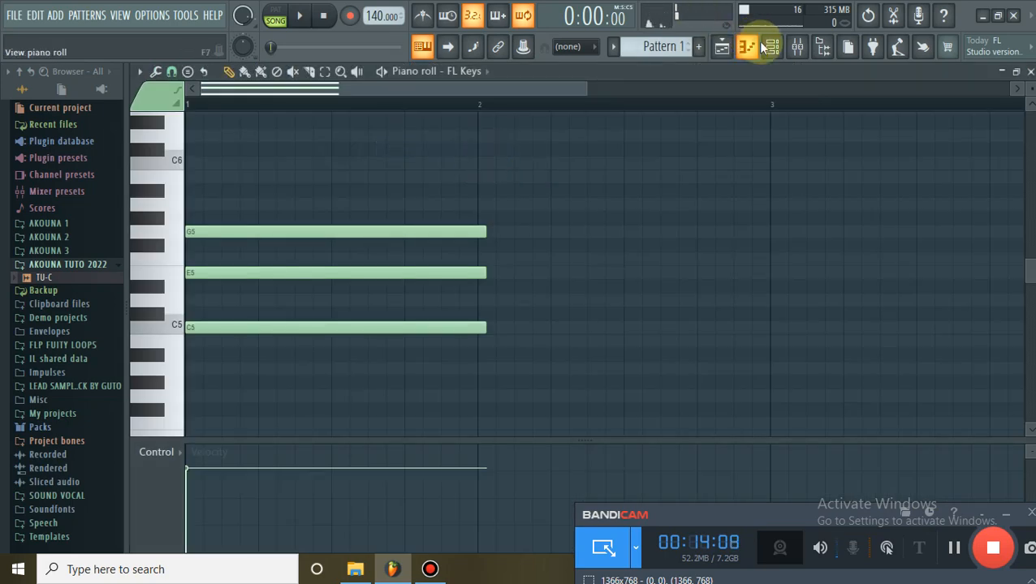
click(772, 46)
right_click(342, 154)
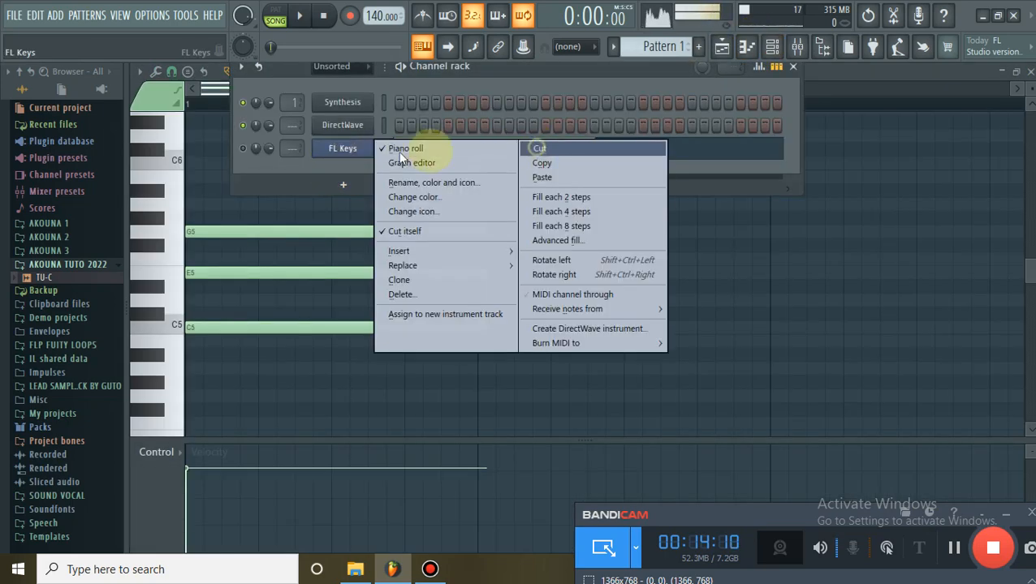
click(531, 147)
Bring up Harmor on the Synthesis channel and audition the vocal image by moving the time position through its early part.
click(344, 104)
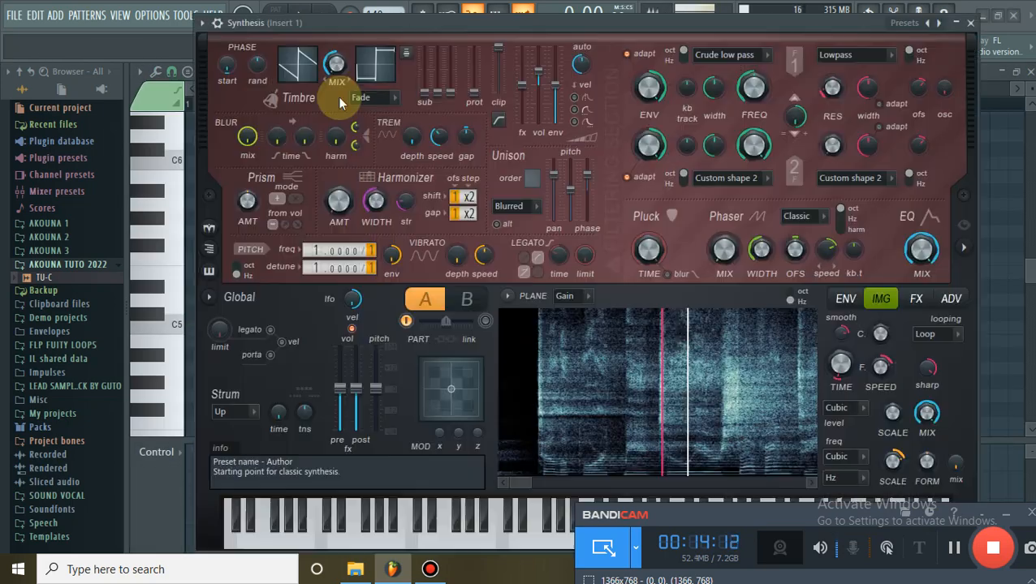
drag(765, 382, 812, 408)
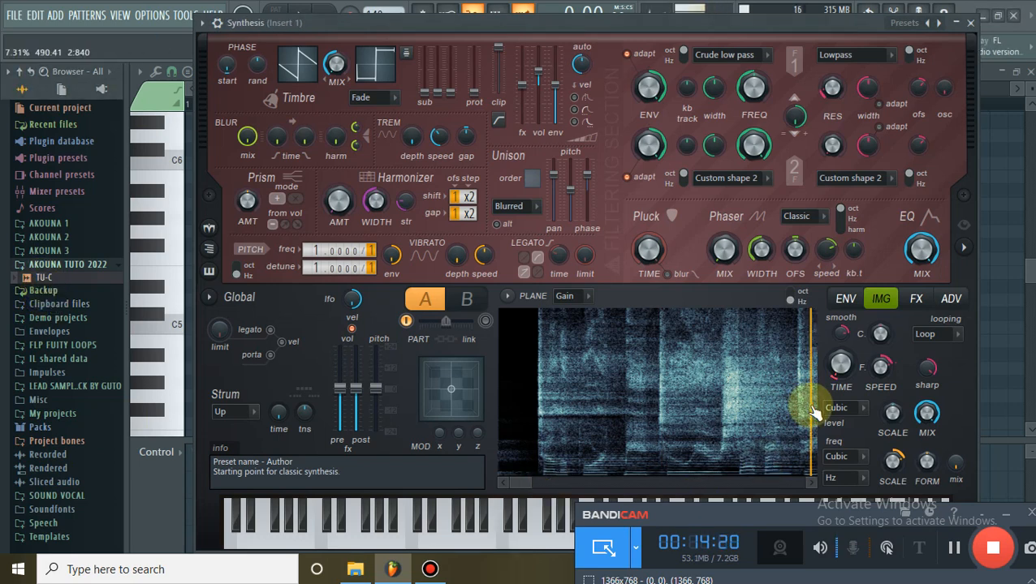
click(537, 524)
drag(517, 482, 548, 481)
click(513, 424)
mouse_move(571, 410)
mouse_down()
mouse_move(792, 406)
mouse_move(808, 417)
mouse_up()
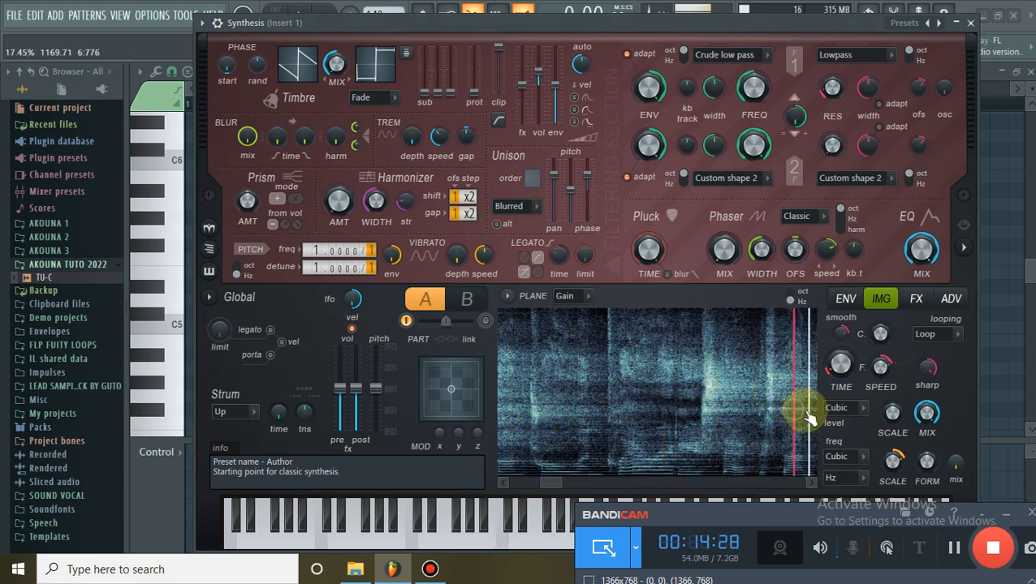
Audition further along Harmor's vocal image, leave the time position on a new section for the second chop and close Harmor.
click(812, 484)
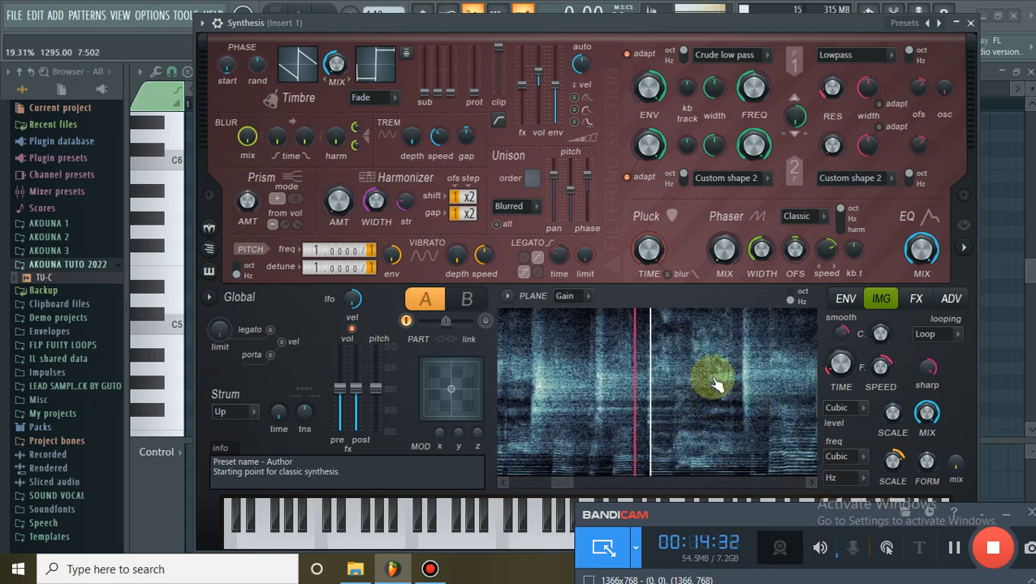
click(715, 384)
mouse_move(719, 381)
mouse_down()
mouse_move(740, 375)
mouse_move(779, 388)
mouse_up()
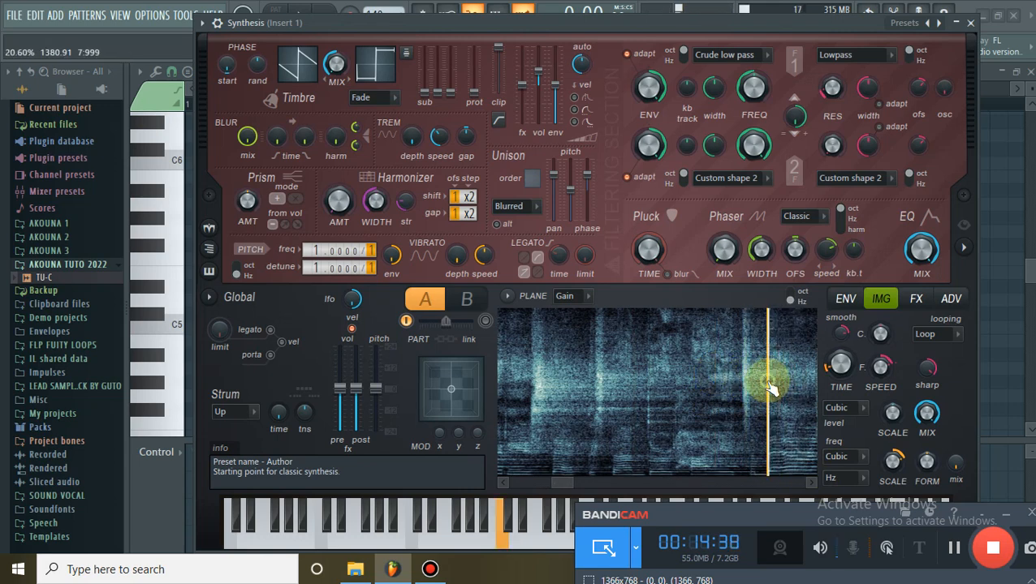
click(812, 484)
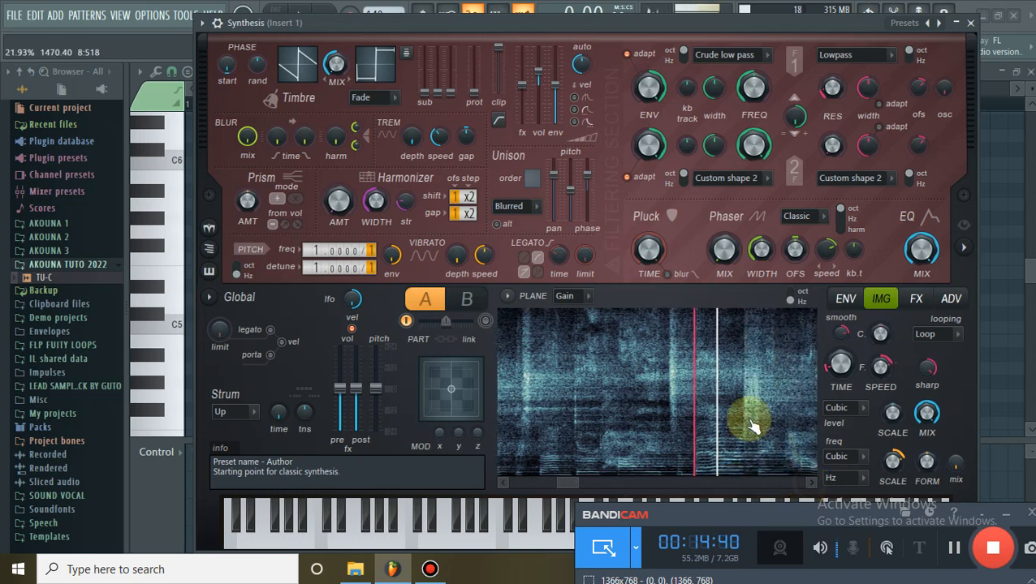
drag(751, 418, 699, 412)
click(969, 23)
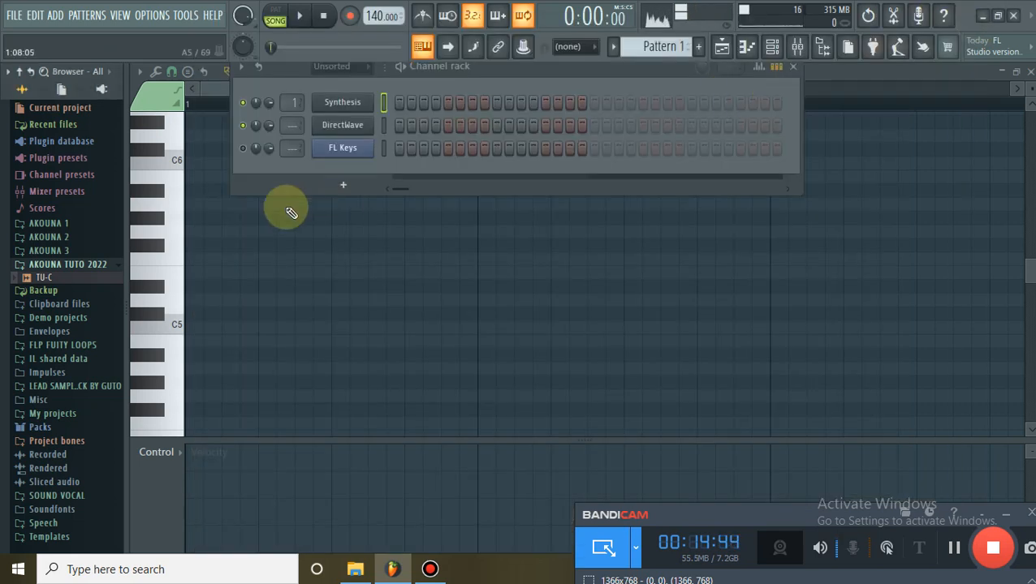
Add a C5 note at the start of bar 1 in the Synthesis channel's piano roll and return to the playlist.
right_click(333, 103)
click(398, 103)
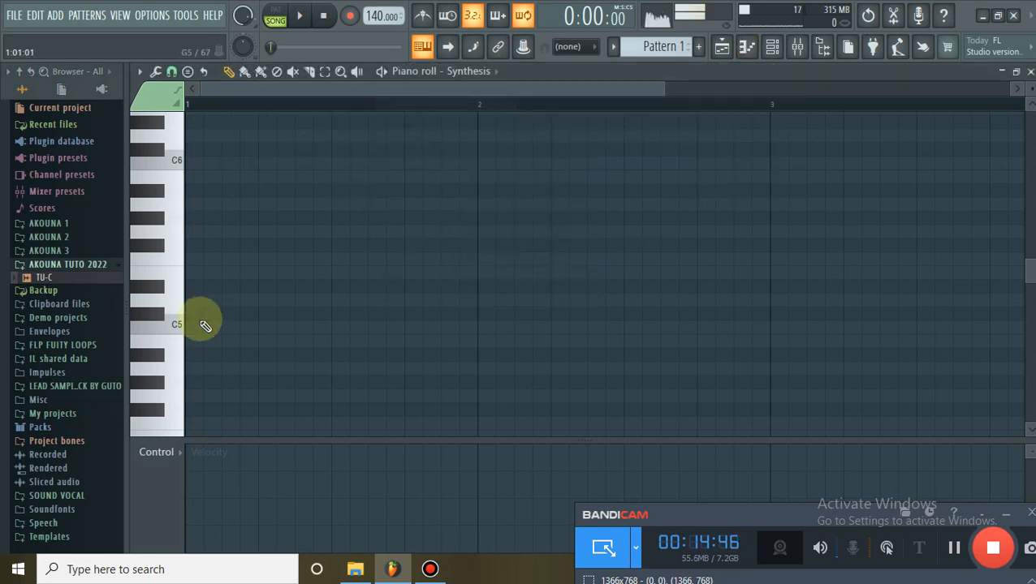
click(196, 325)
click(1030, 72)
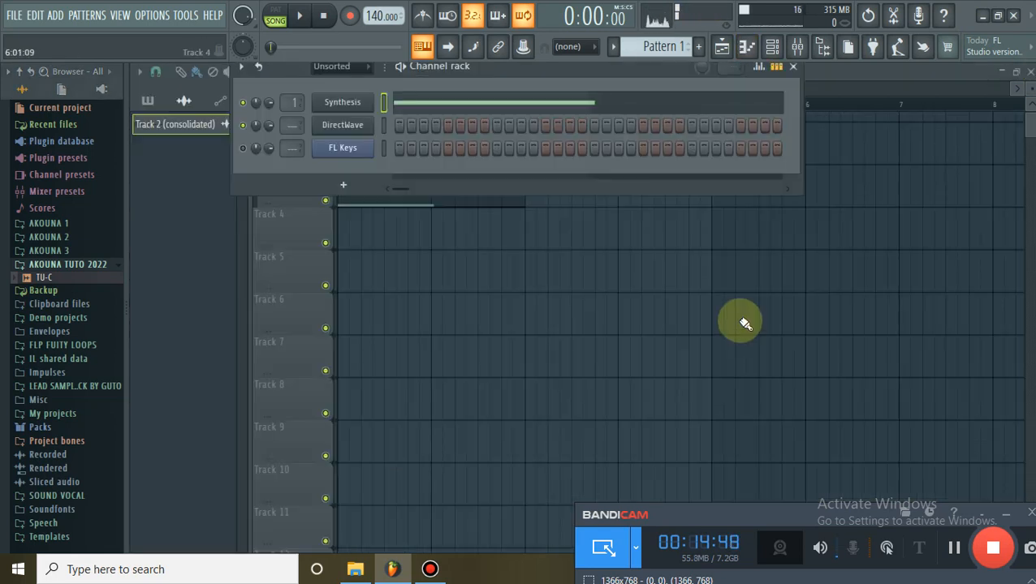
Replace the clip on Track 3 with a fresh Pattern 1 clip at bar 1 and consolidate the track to audio.
right_click(735, 324)
right_click(379, 179)
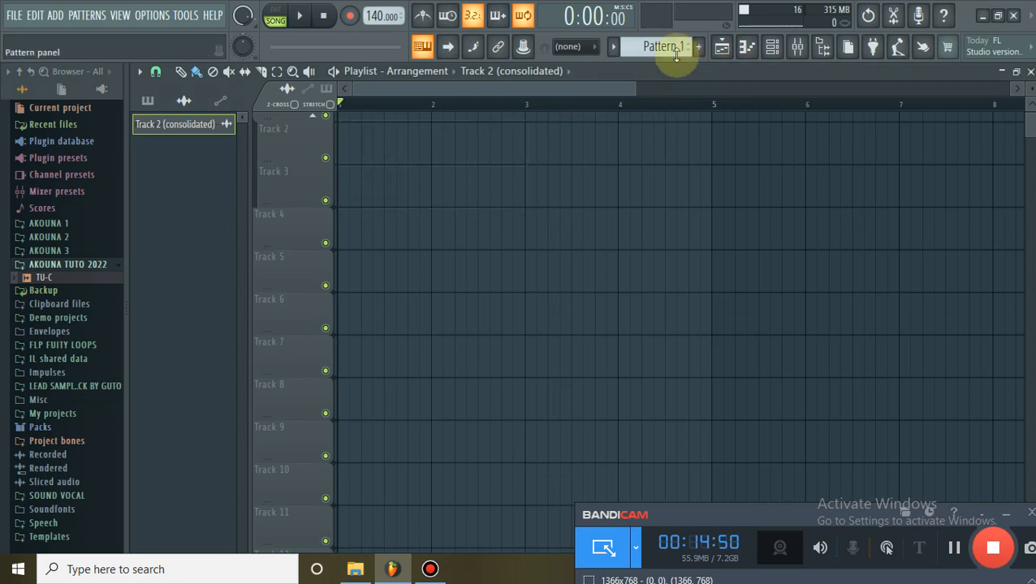
mouse_move(674, 55)
mouse_down()
mouse_move(670, 34)
mouse_move(665, 55)
mouse_up()
drag(425, 167, 210, 157)
right_click(284, 175)
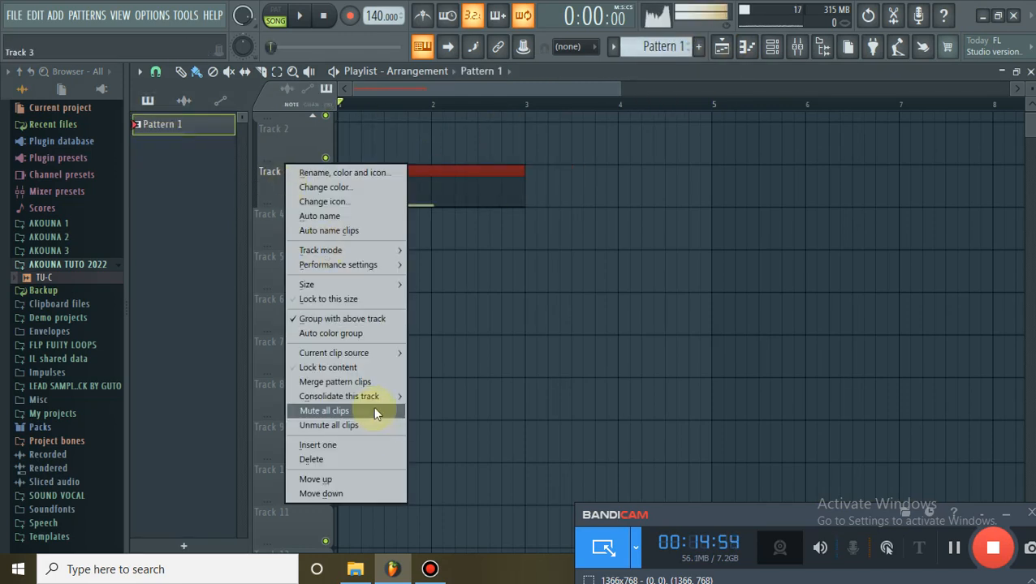
click(434, 397)
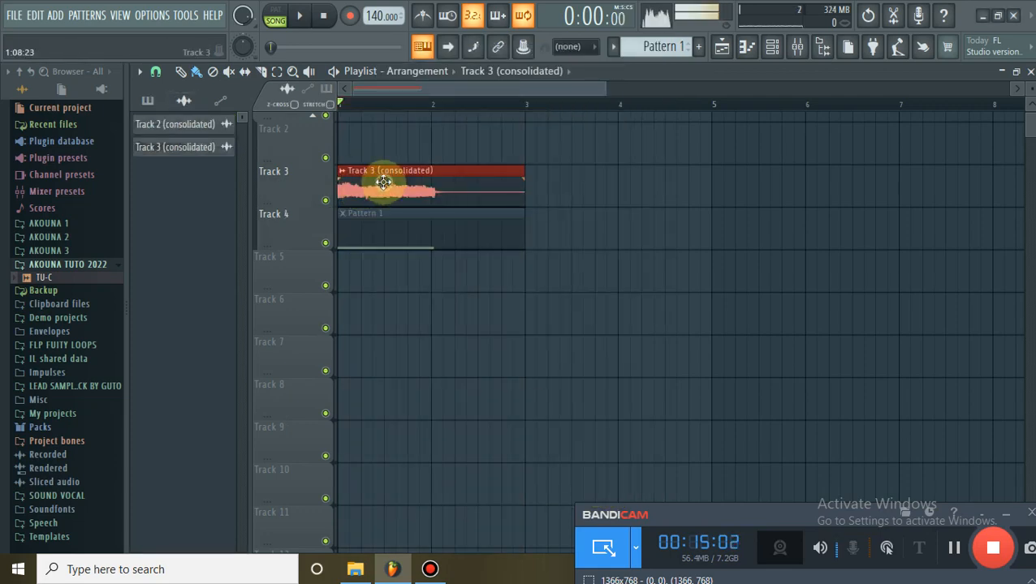
Copy the Track 3 (consolidated) clip's sample into the VOCAL CHOPE TUTO 2022 folder and return to FL Studio.
double_click(384, 182)
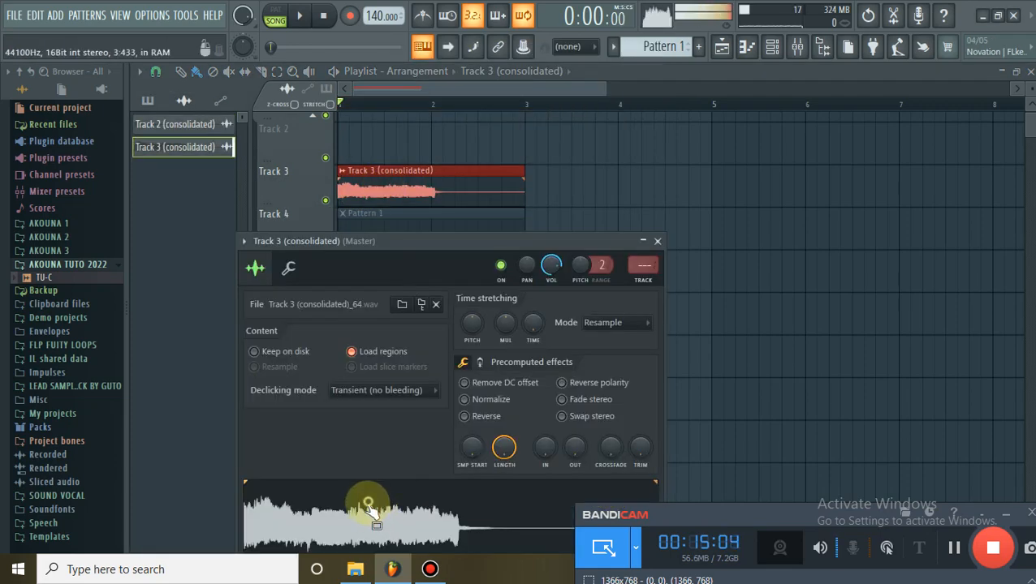
drag(368, 508, 373, 375)
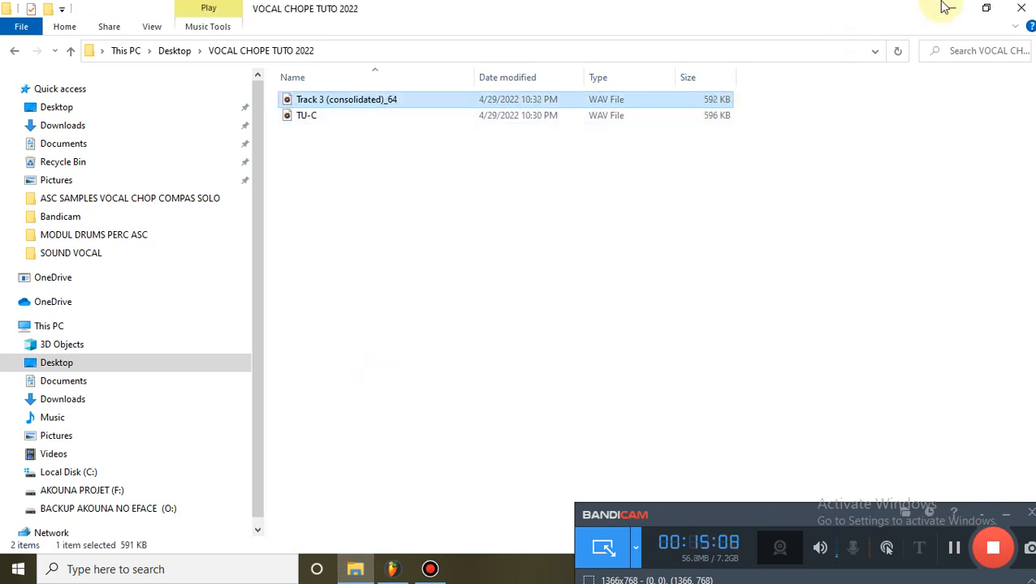
click(945, 8)
Delete the playlist clips on Tracks 3 and 4 and both consolidated audio channels from the channel rack.
drag(456, 145, 471, 216)
key(Delete)
click(772, 48)
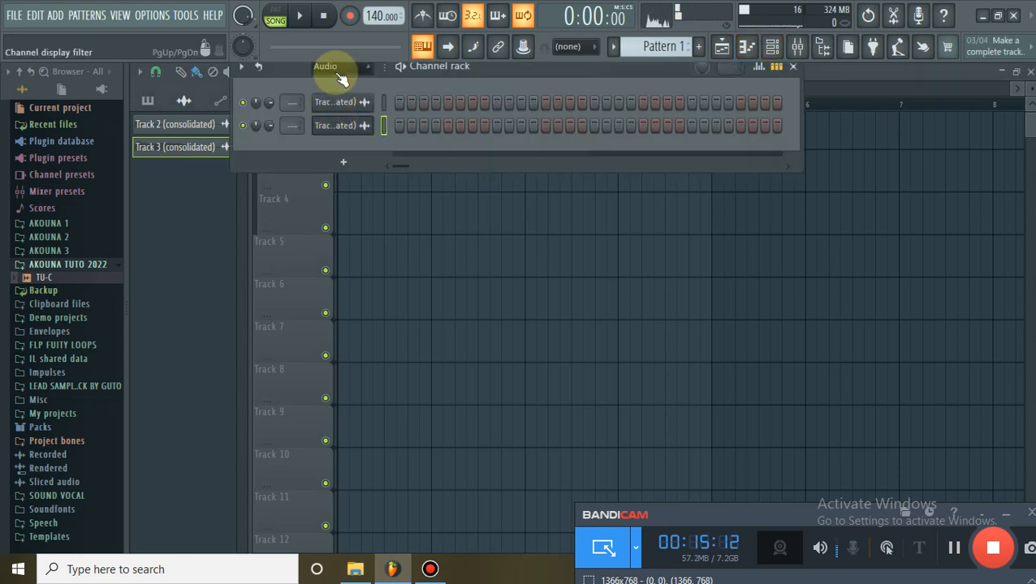
right_click(353, 126)
click(414, 286)
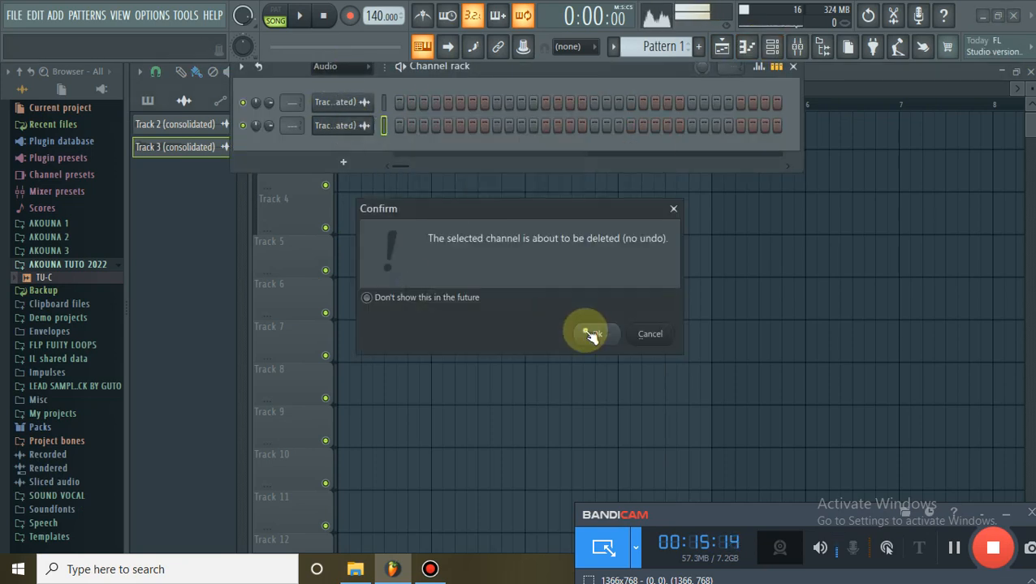
click(589, 330)
right_click(349, 102)
click(426, 266)
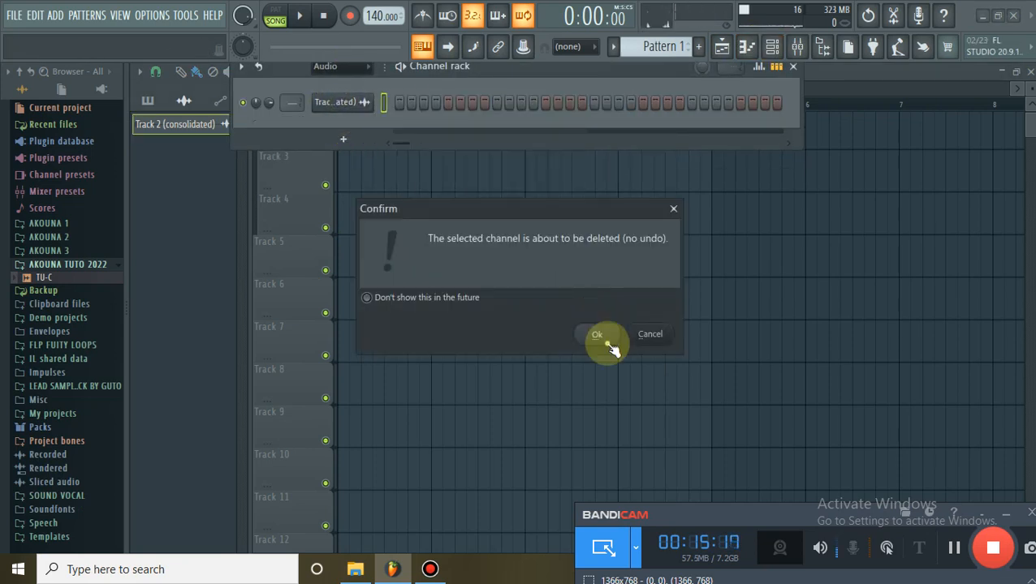
click(599, 339)
Cut the Synthesis channel's notes and bring up DirectWave beside the channel rack.
right_click(345, 110)
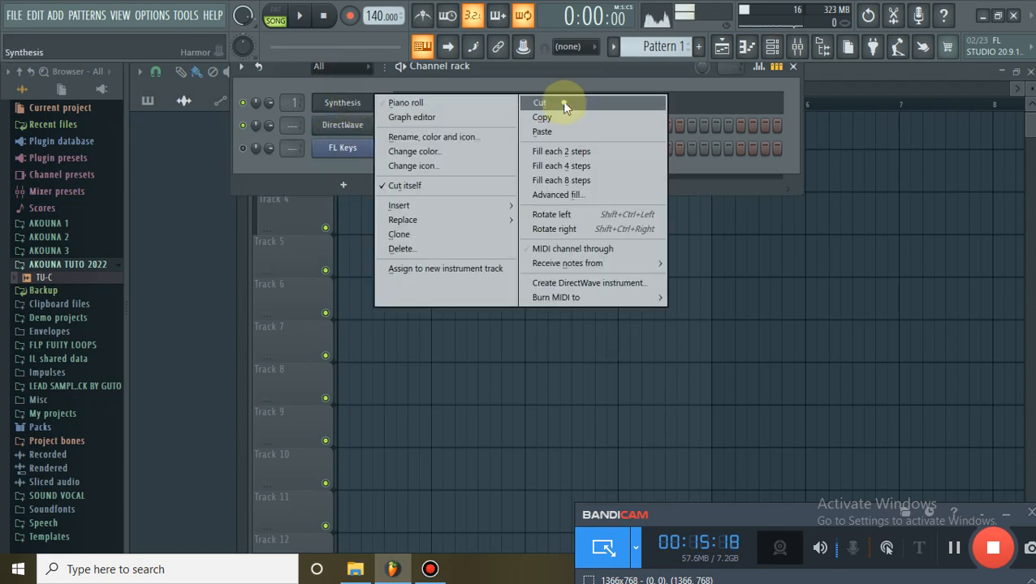
click(342, 152)
click(350, 129)
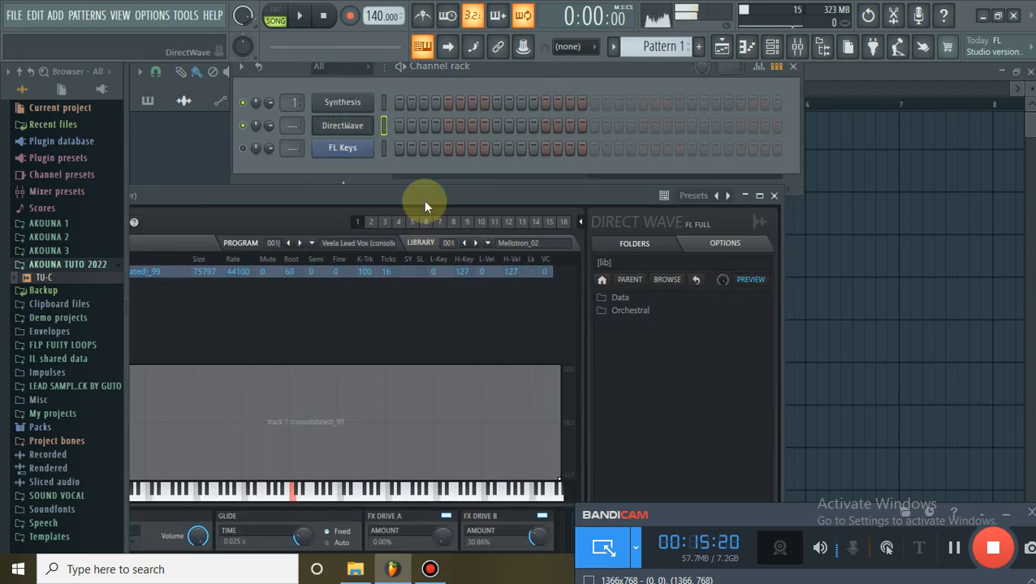
double_click(423, 200)
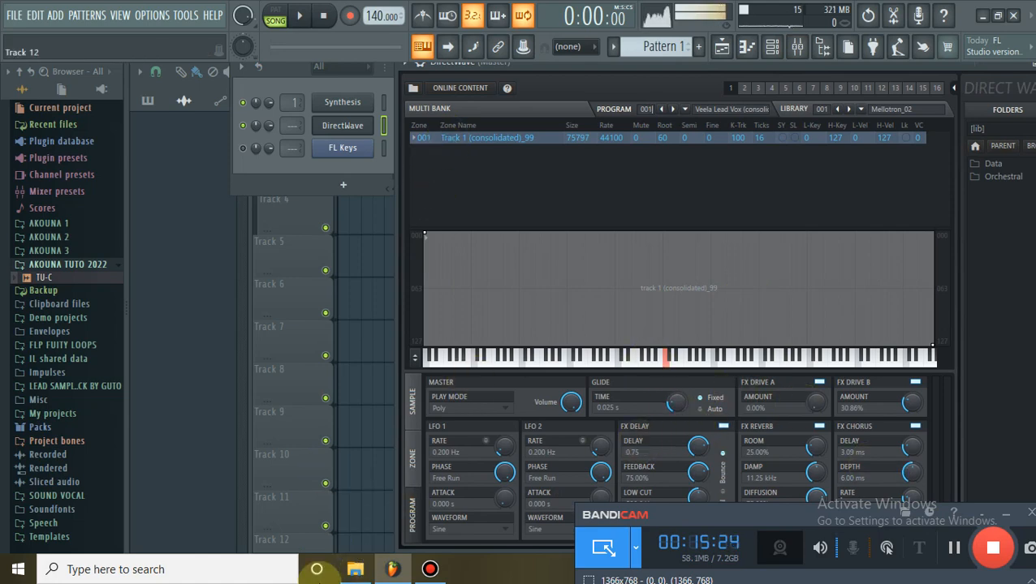
Load Track 3 (consolidated)_64 from the File Explorer folder into DirectWave and audition it on the keyboard.
click(355, 569)
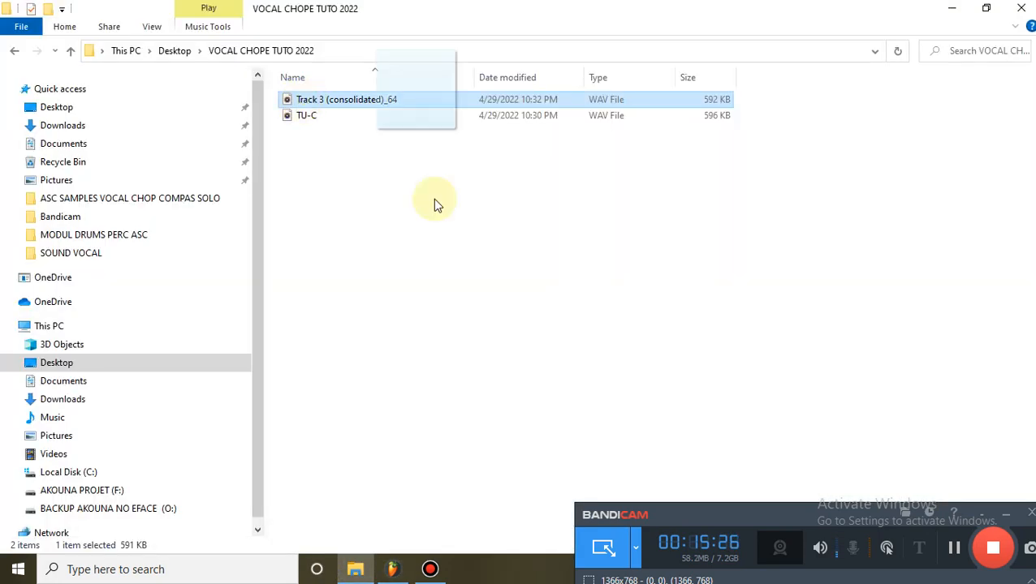
drag(434, 200, 530, 146)
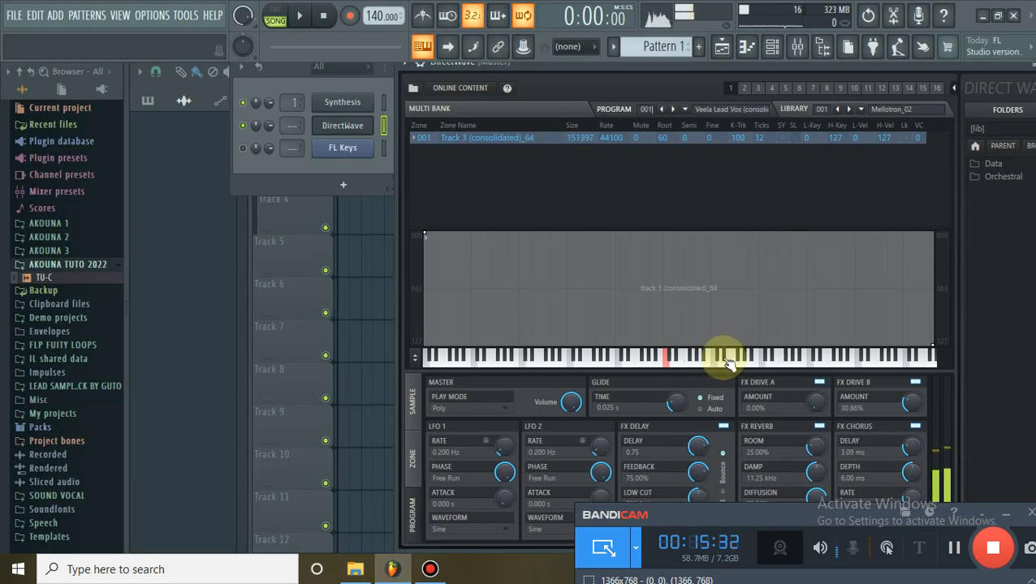
drag(720, 367, 673, 367)
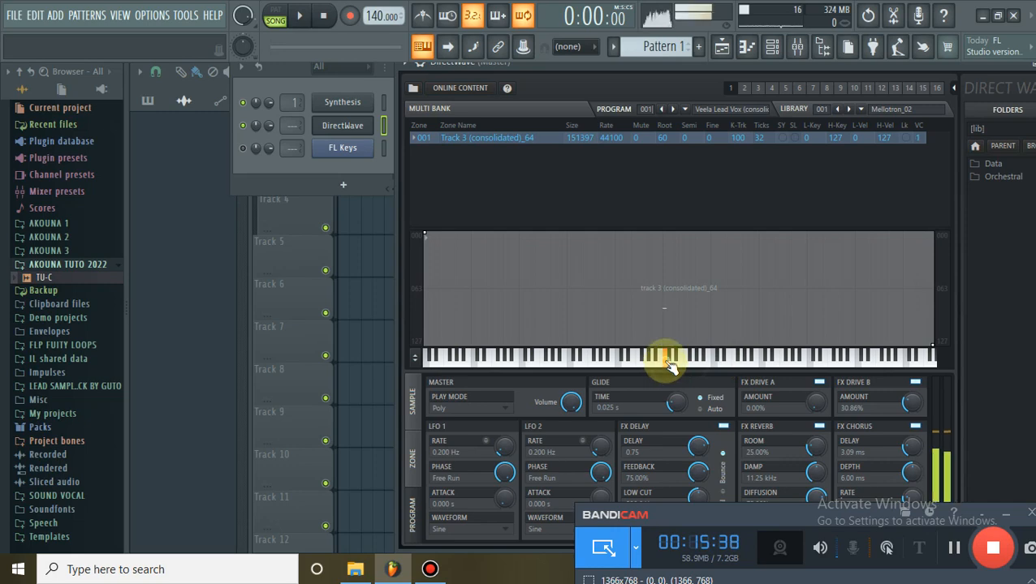
Enable the FL Keys channel and enter a C5, E5 and G5 chord at the start of its piano roll.
right_click(338, 135)
click(350, 141)
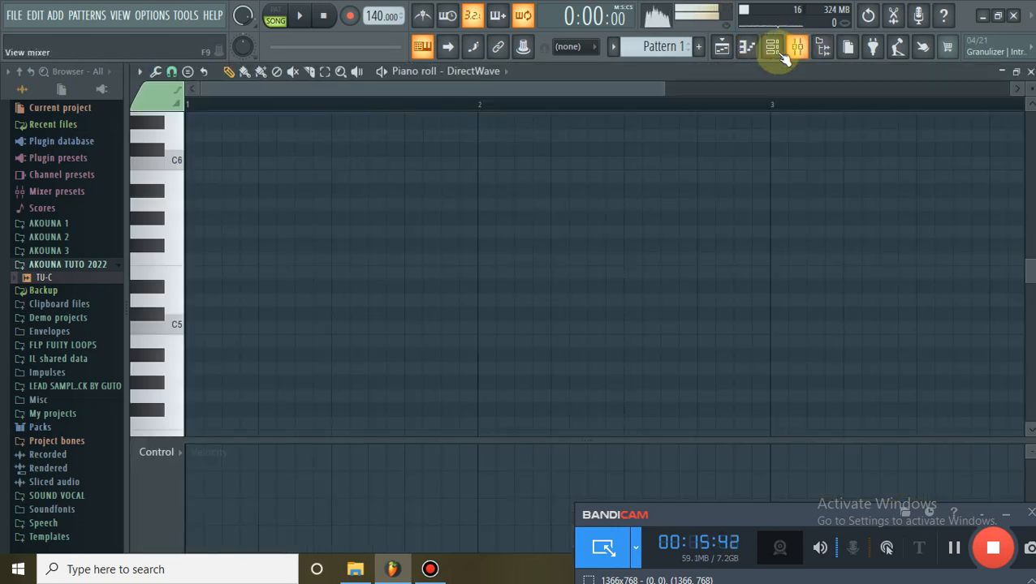
key(F6)
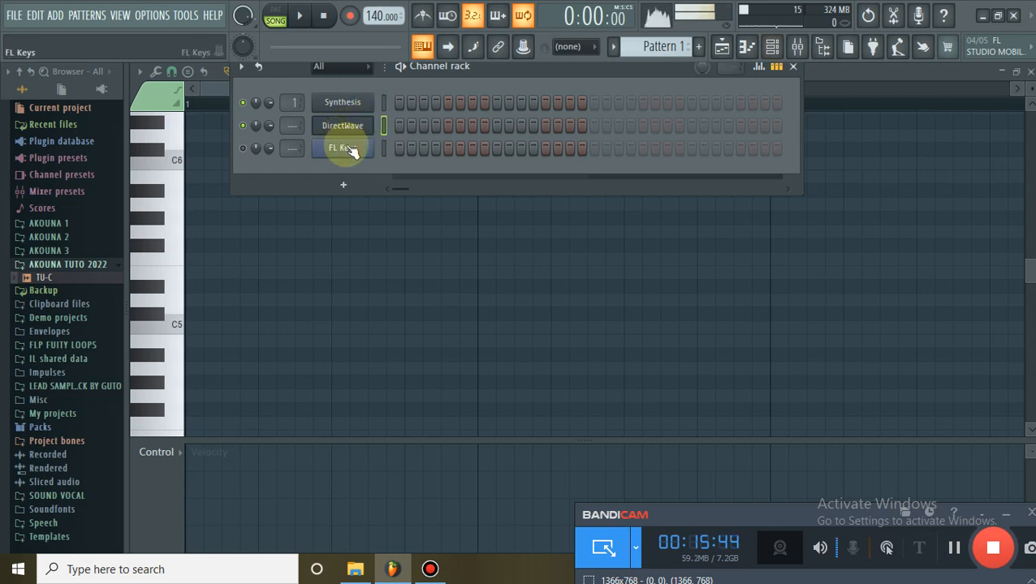
right_click(341, 162)
click(244, 151)
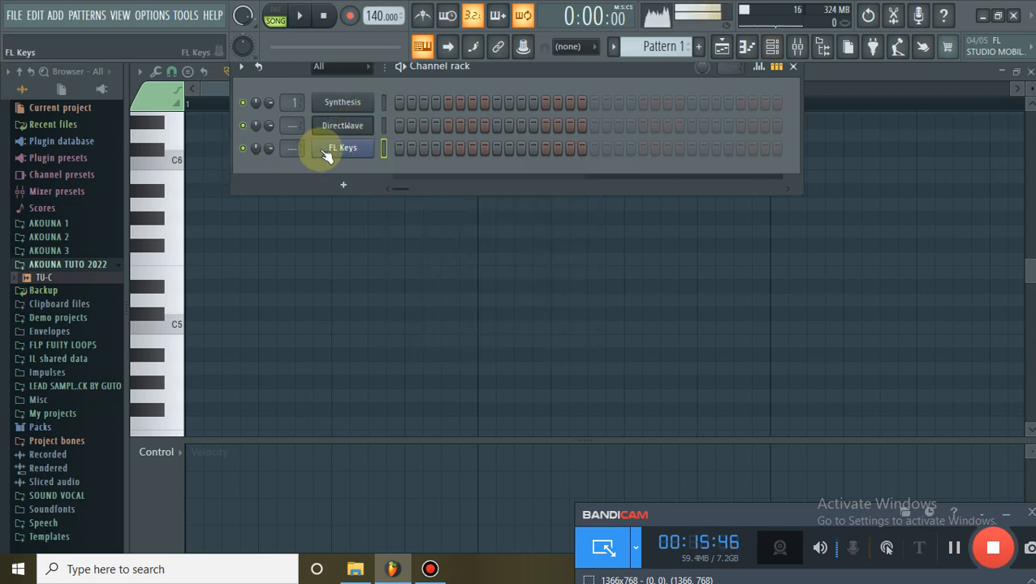
right_click(369, 146)
click(398, 147)
scroll(236, 236, down, 3)
click(222, 204)
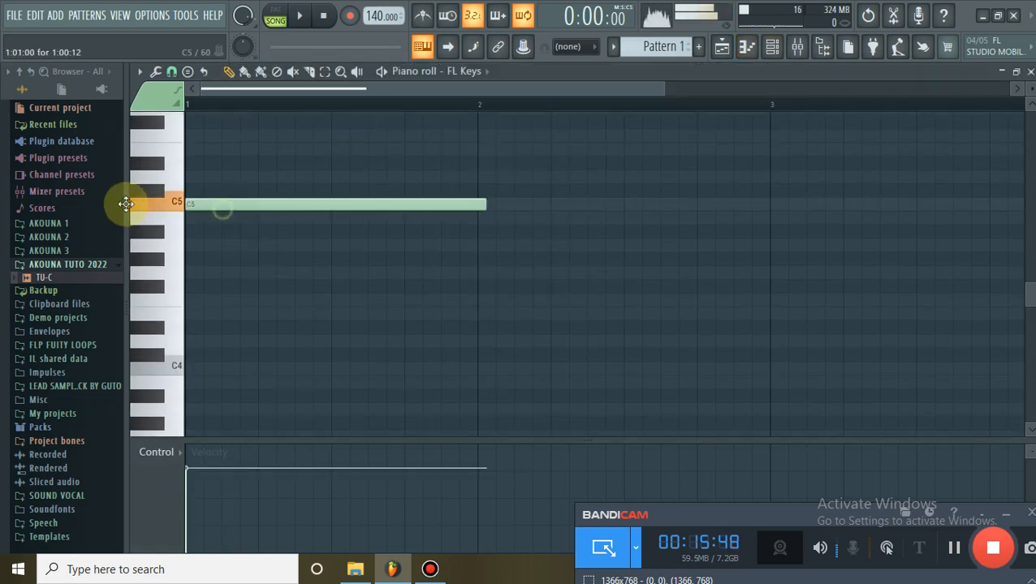
drag(193, 154, 147, 157)
scroll(203, 148, up, 3)
drag(198, 218, 185, 233)
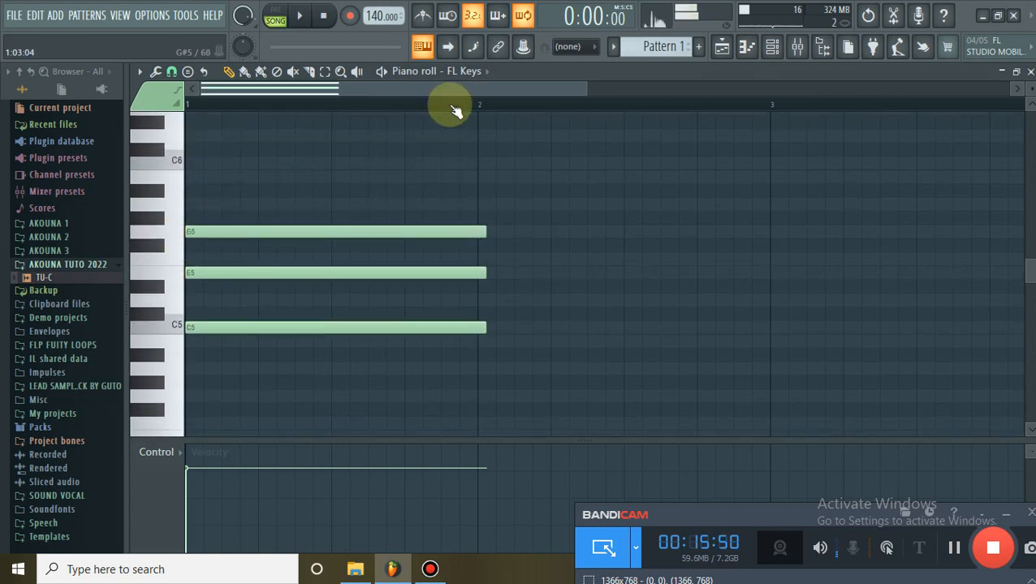
Add a C5 note at the start of the DirectWave channel's piano roll, aligned with the FL Keys chord.
click(784, 46)
right_click(351, 134)
click(391, 128)
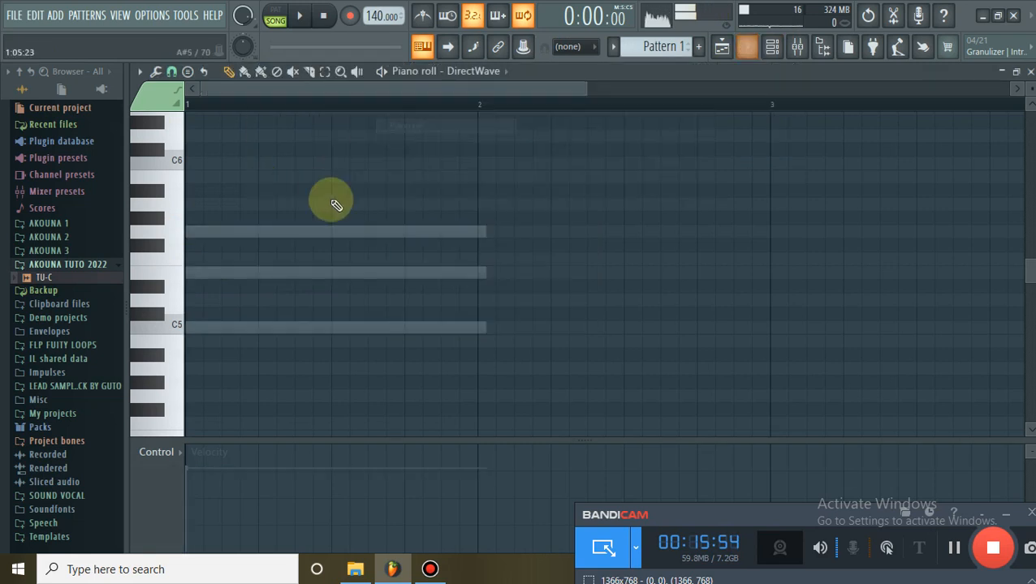
scroll(227, 192, up, 2)
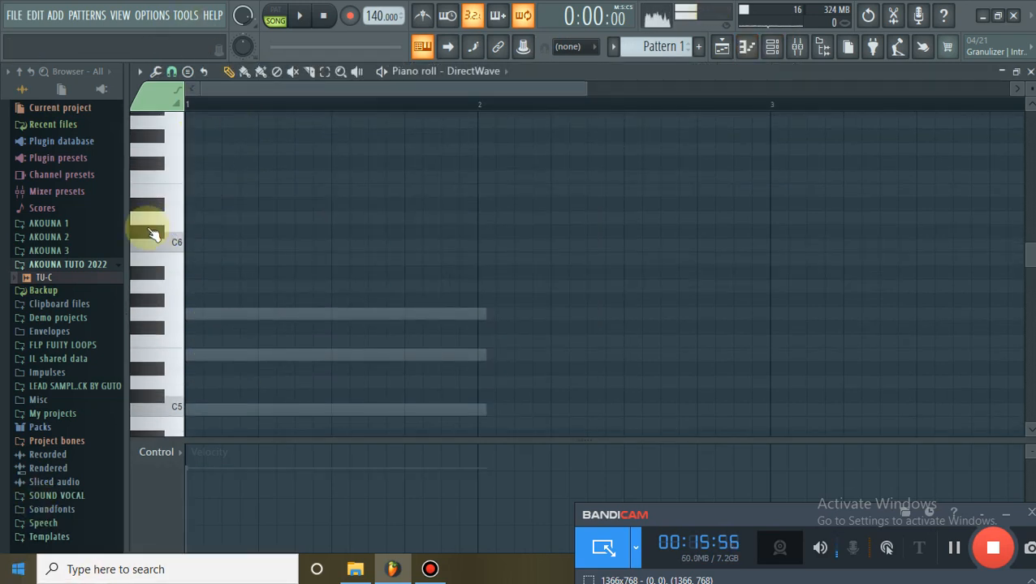
scroll(158, 238, up, 2)
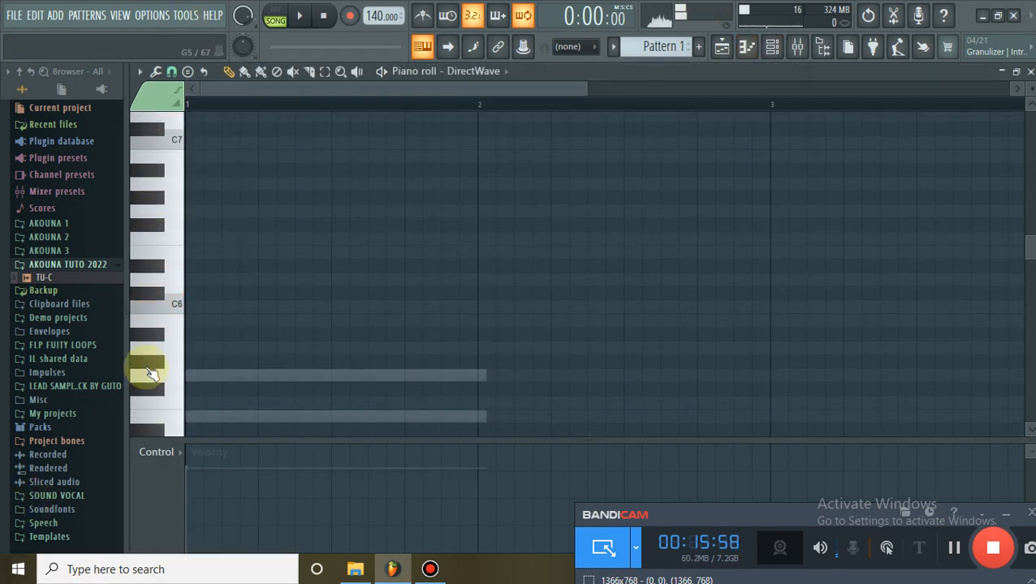
scroll(151, 374, down, 4)
click(298, 16)
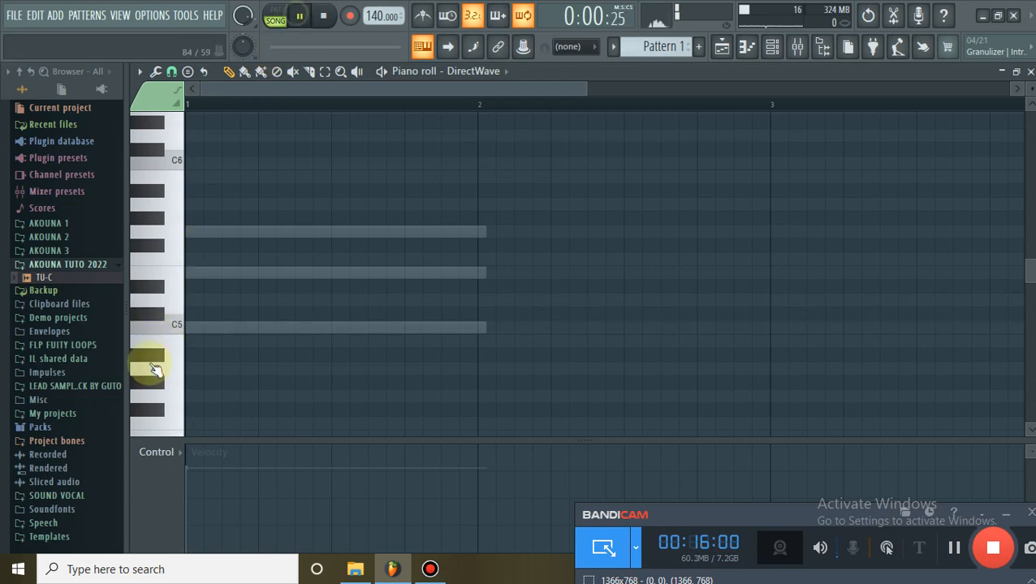
click(192, 327)
click(327, 16)
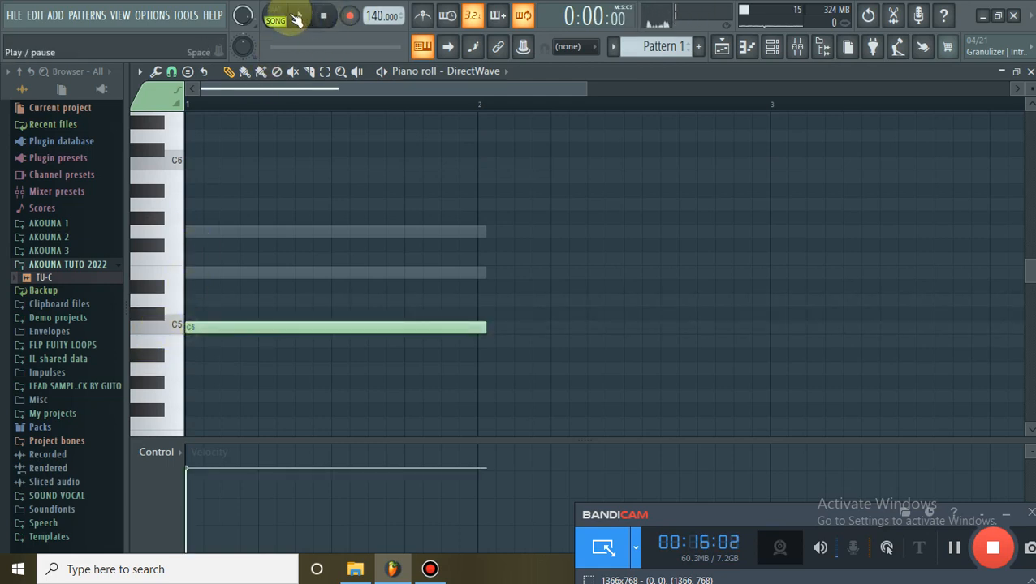
Switch playback to pattern mode, play Pattern 1 briefly and move the DirectWave note up to D5.
click(276, 16)
click(302, 16)
click(323, 16)
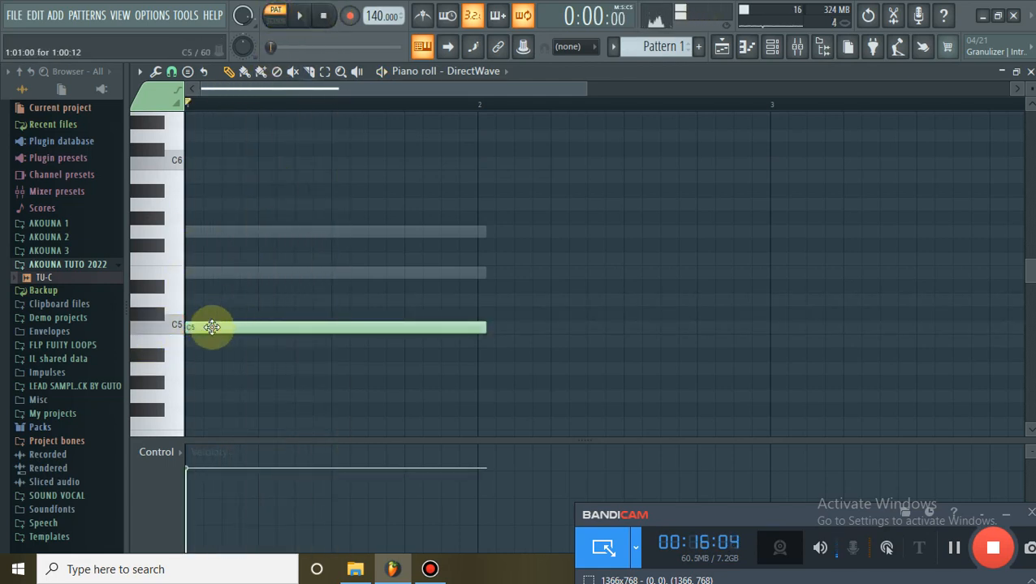
drag(208, 326, 179, 305)
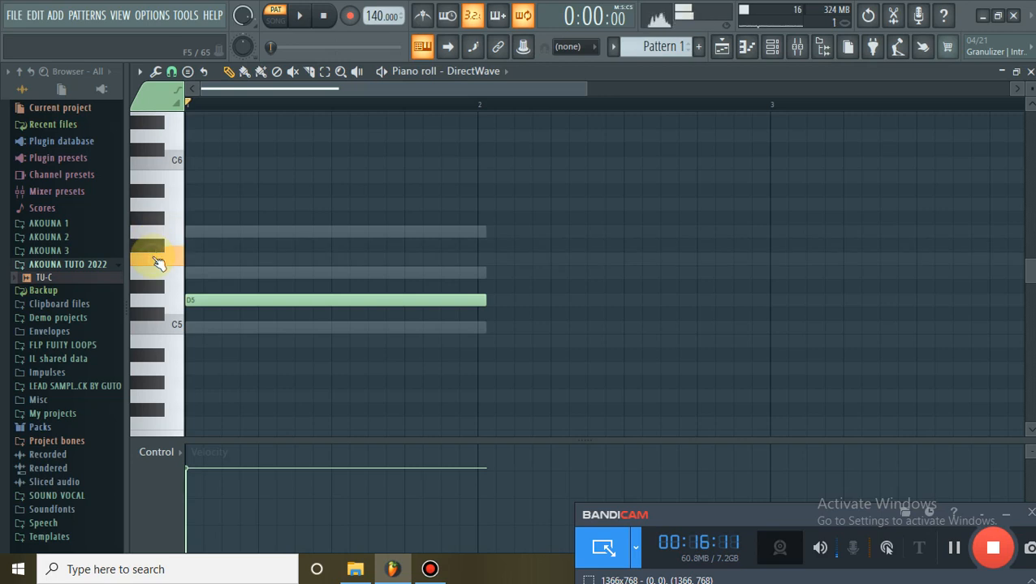
Try an F#5 note in the DirectWave piano roll, and delete both it and the D5 note.
click(205, 243)
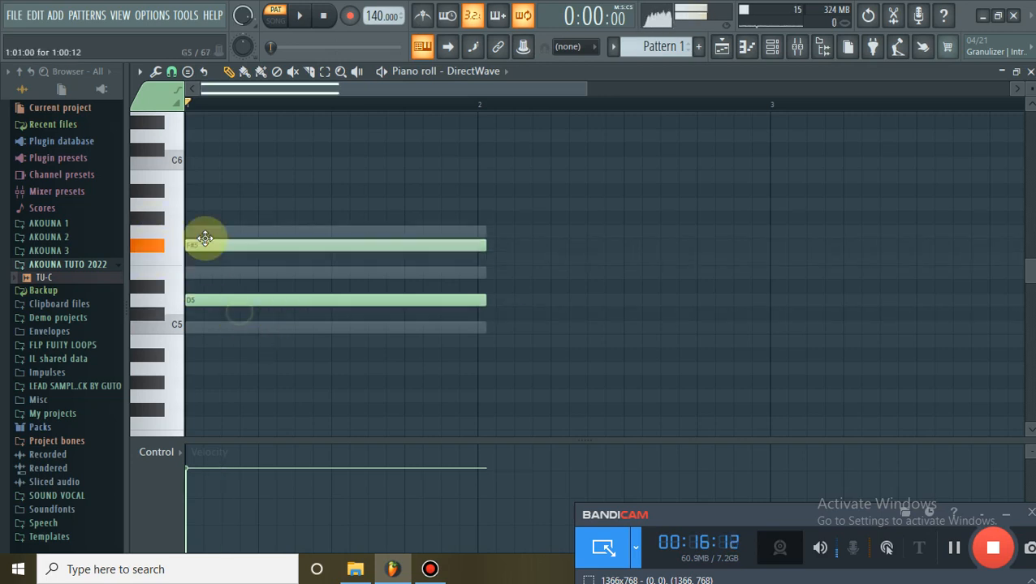
right_click(206, 245)
right_click(208, 300)
Play the pattern and audition DirectWave keys between A#4 and G5 against the C chord to find the matching pitch.
click(300, 16)
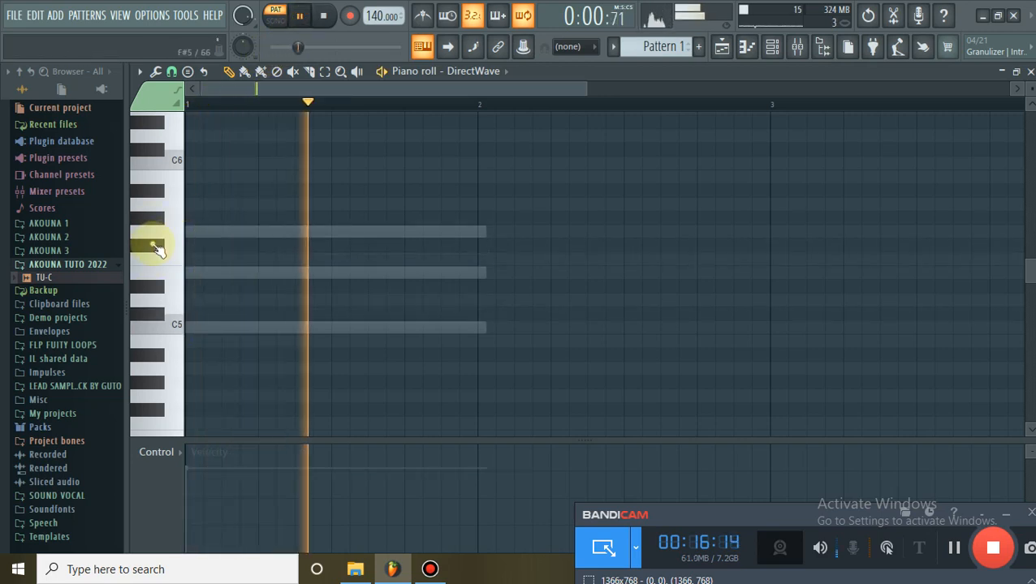
click(150, 226)
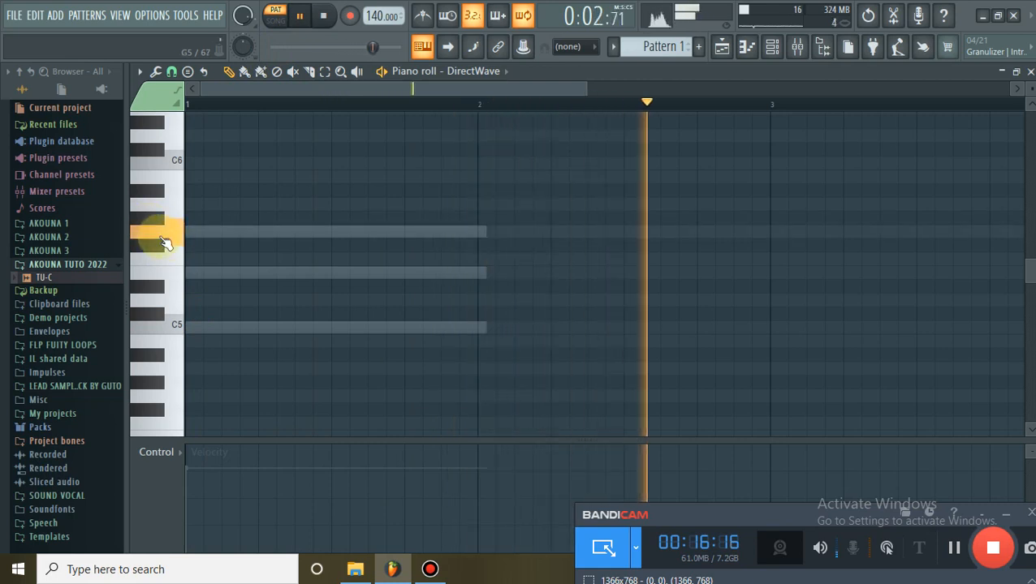
click(152, 287)
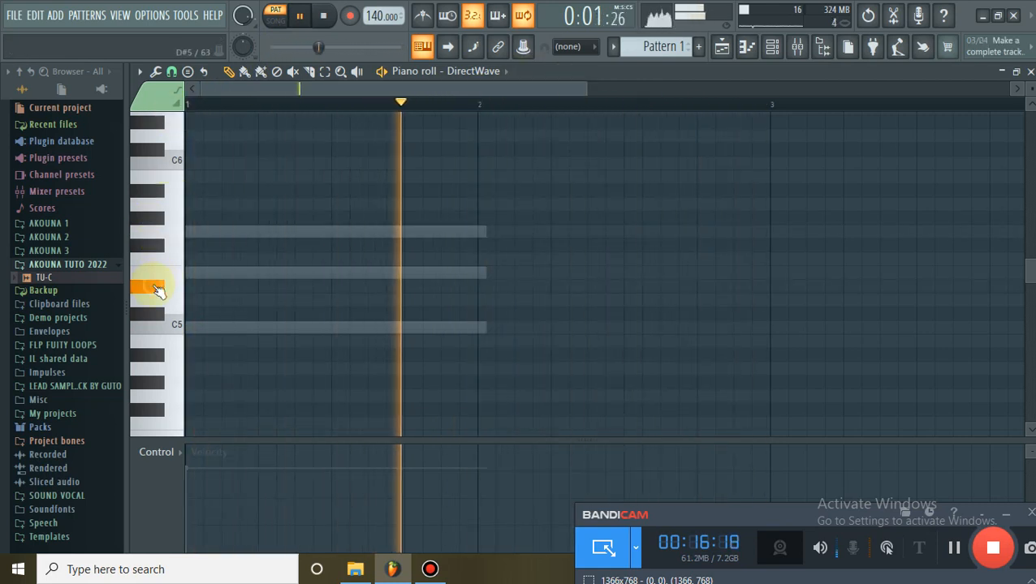
click(147, 355)
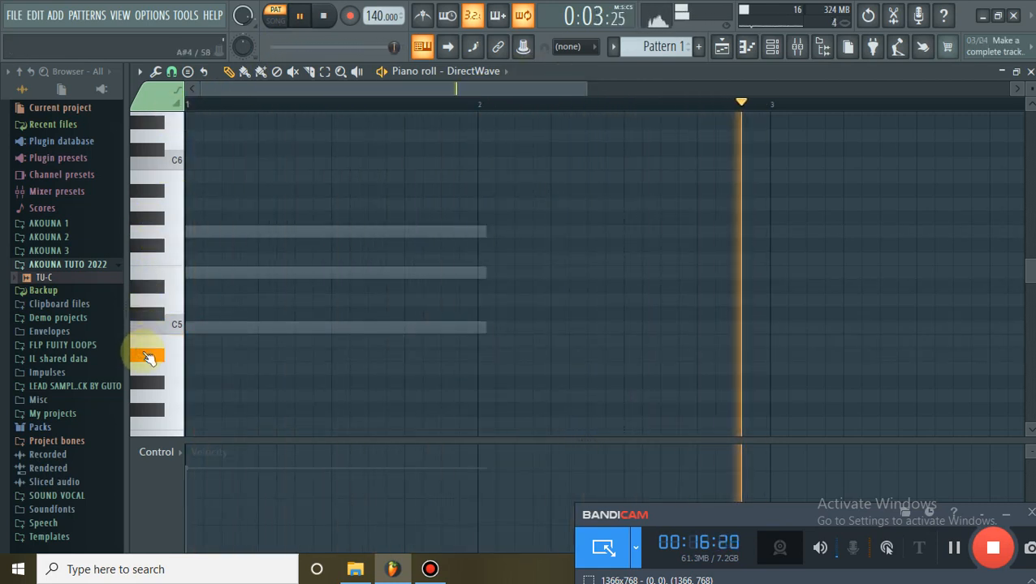
click(156, 244)
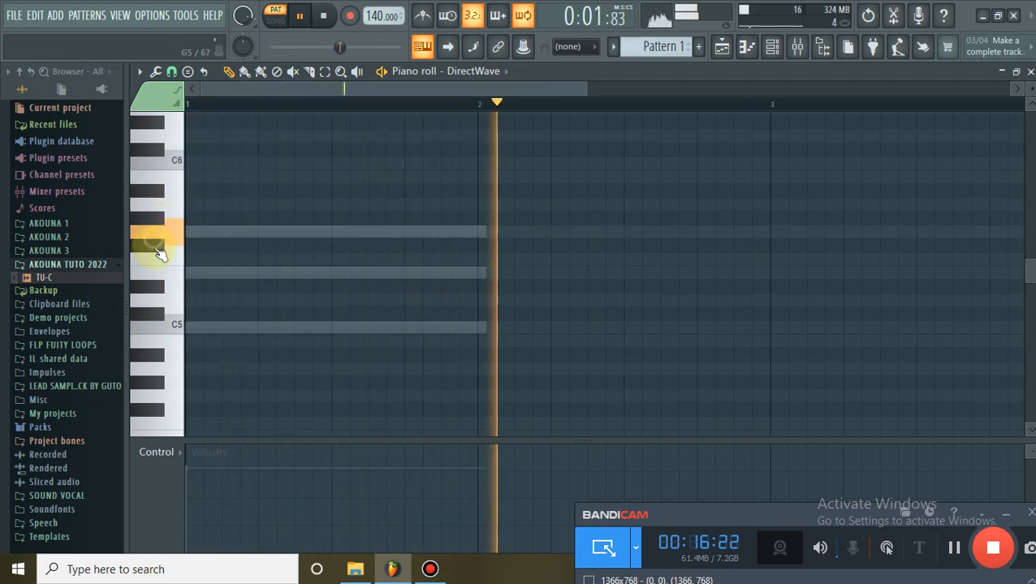
click(166, 328)
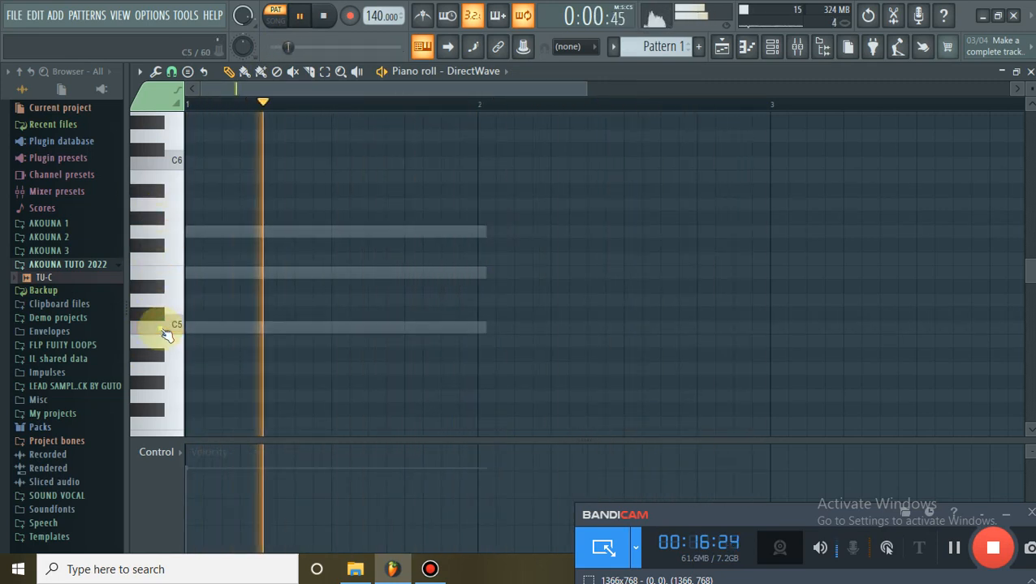
click(164, 329)
click(160, 304)
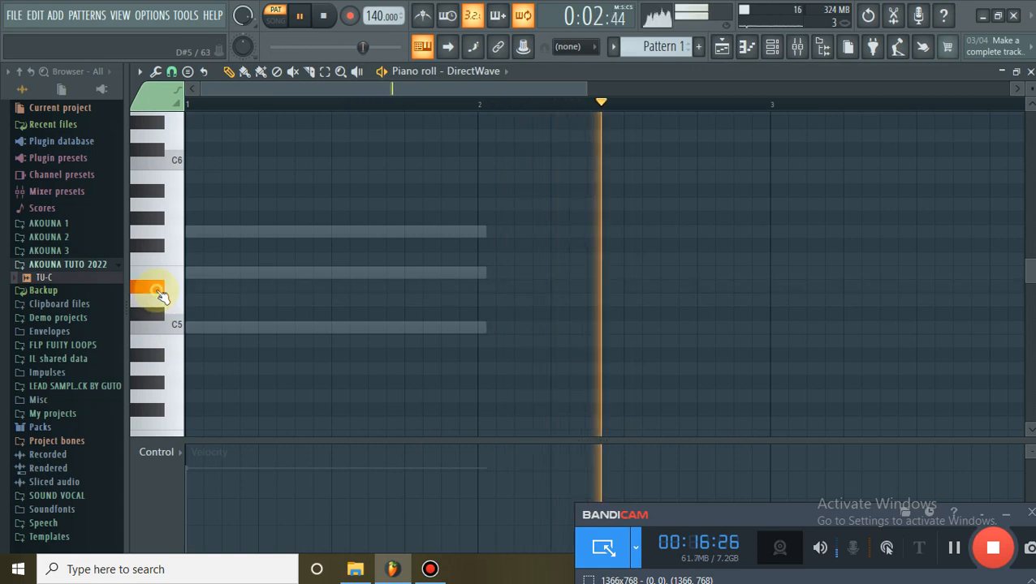
click(166, 270)
click(152, 249)
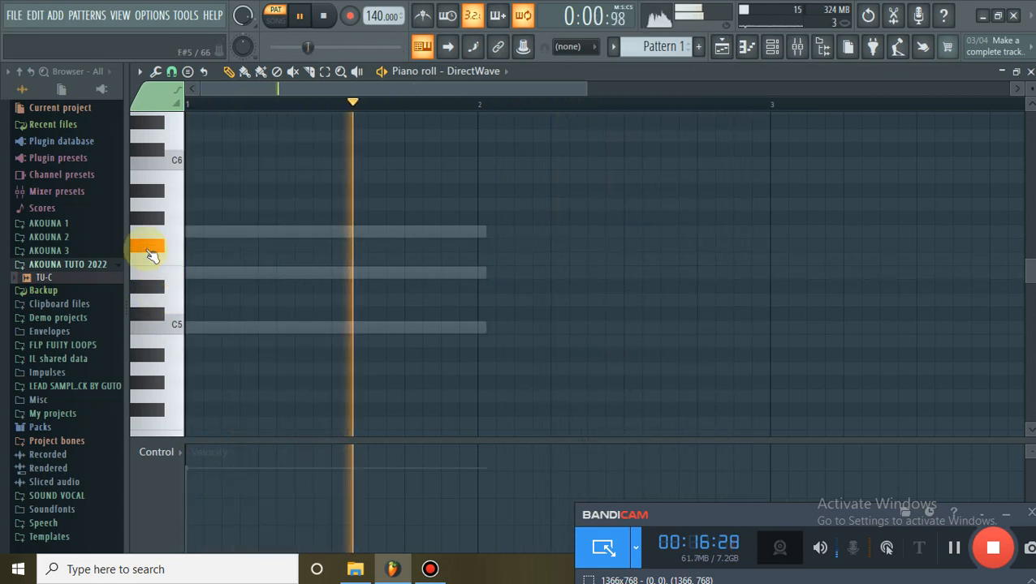
Add a G5 note at the start of the DirectWave piano roll and stop playback.
click(158, 239)
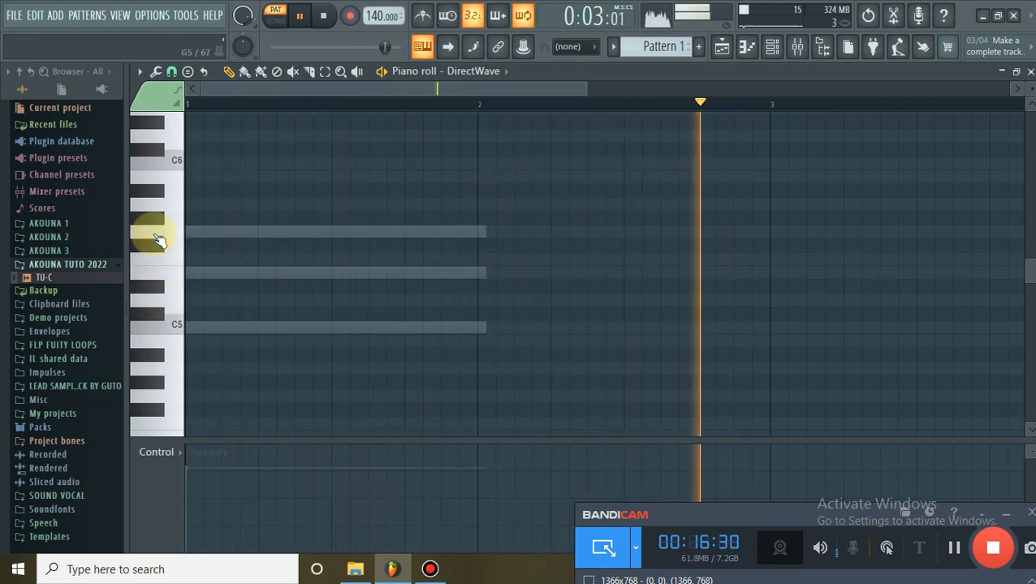
drag(192, 232, 118, 239)
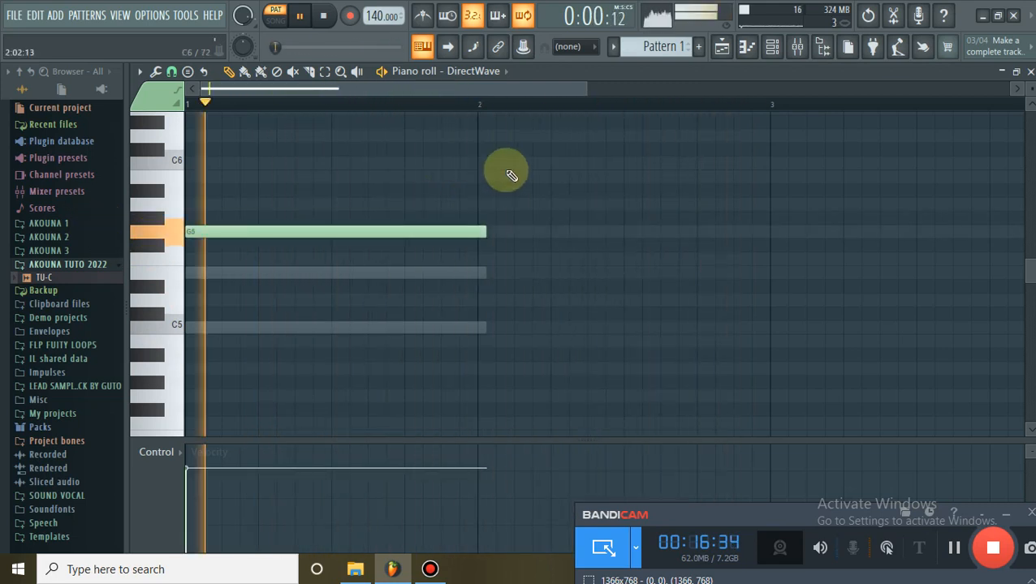
click(327, 18)
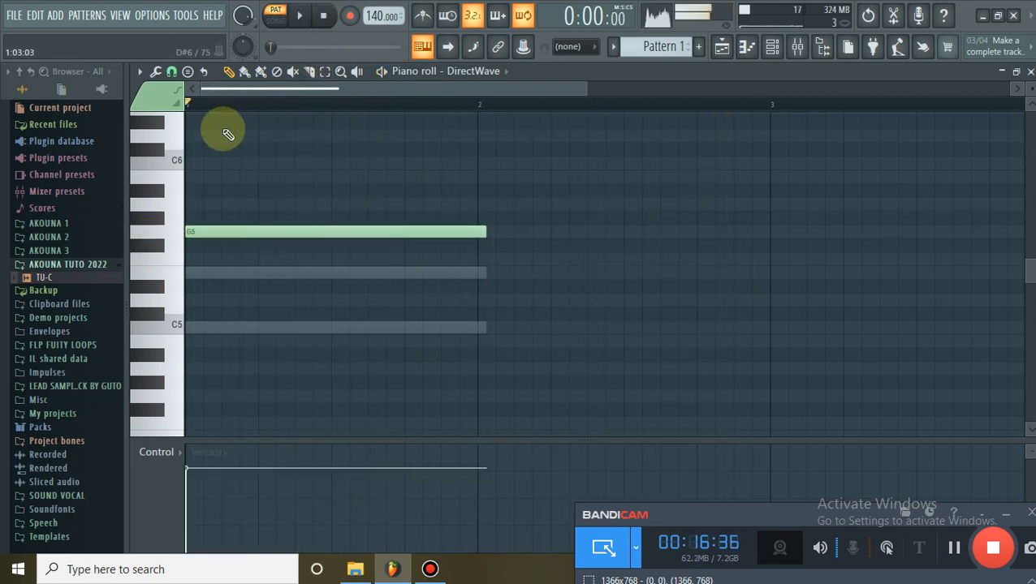
Mute the FL Keys channel and return to the playlist.
click(772, 47)
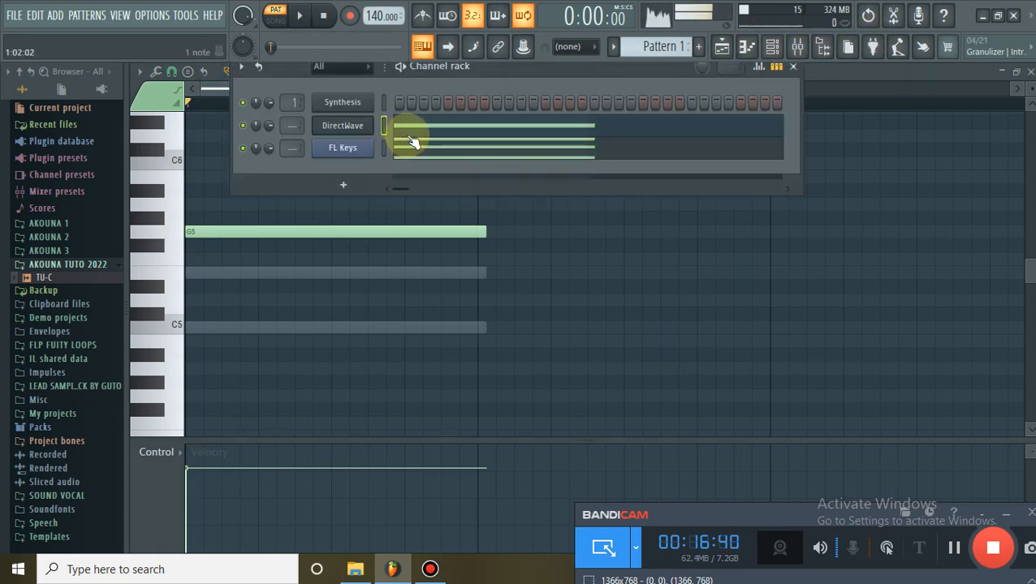
click(1029, 73)
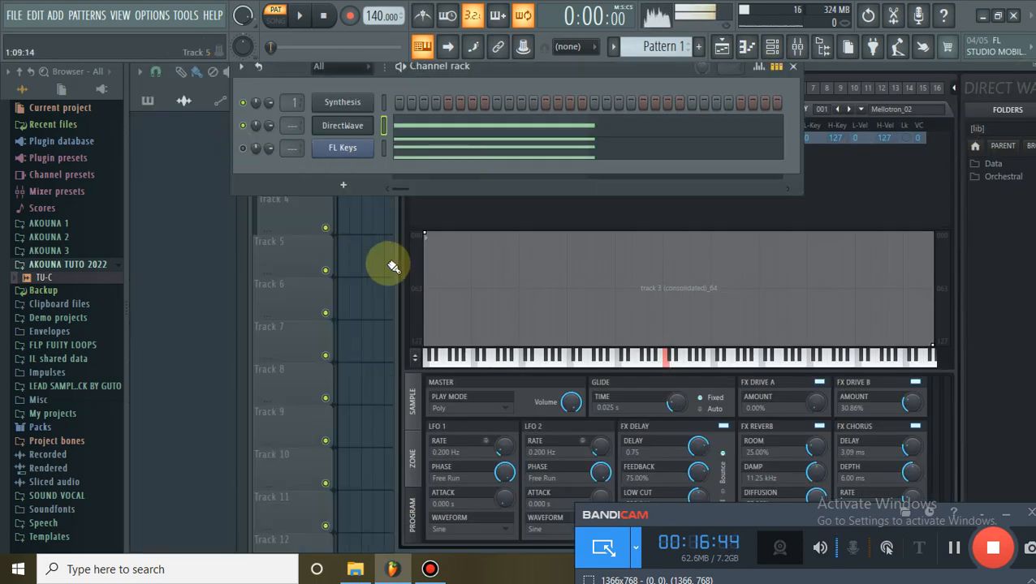
drag(374, 260, 289, 118)
Shorten the Pattern 1 clip on Track 2 to about one bar.
right_click(319, 136)
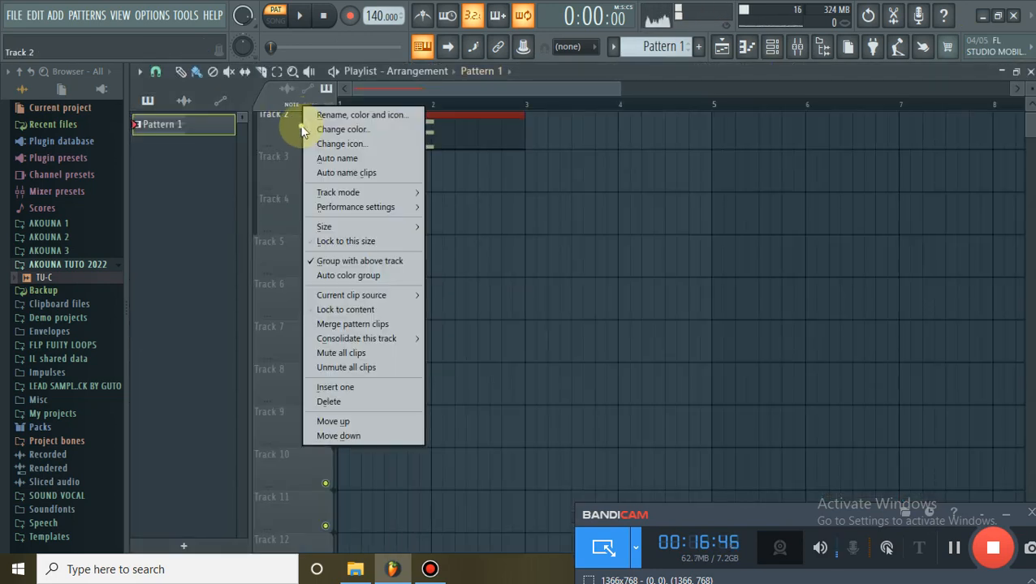
click(521, 112)
drag(522, 115, 419, 130)
click(572, 169)
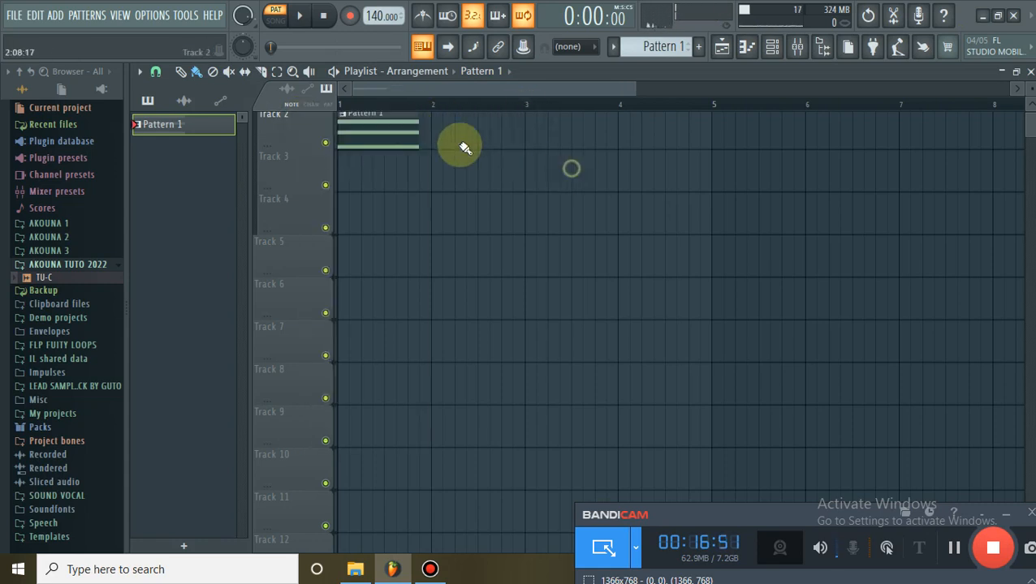
right_click(303, 115)
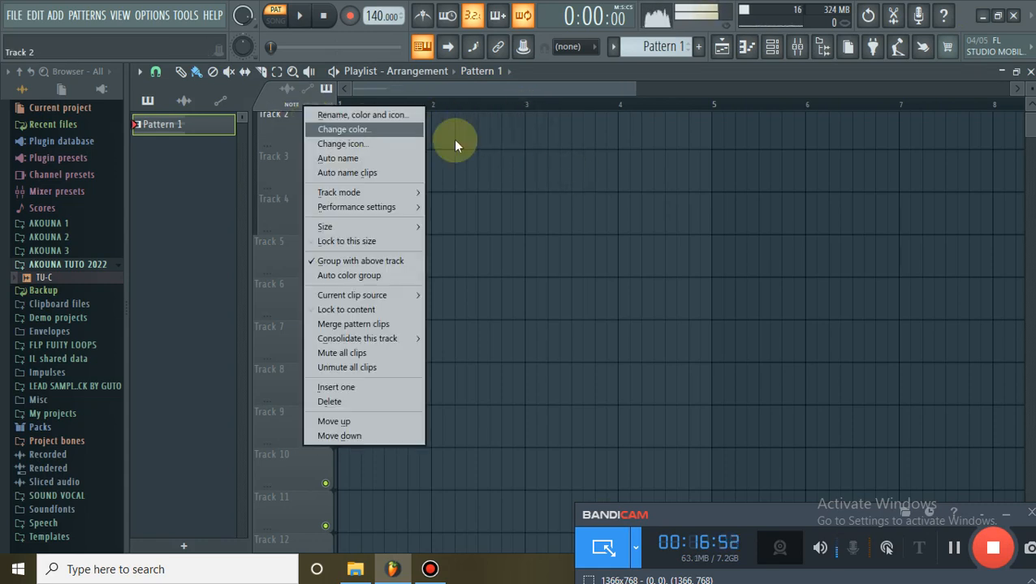
click(454, 140)
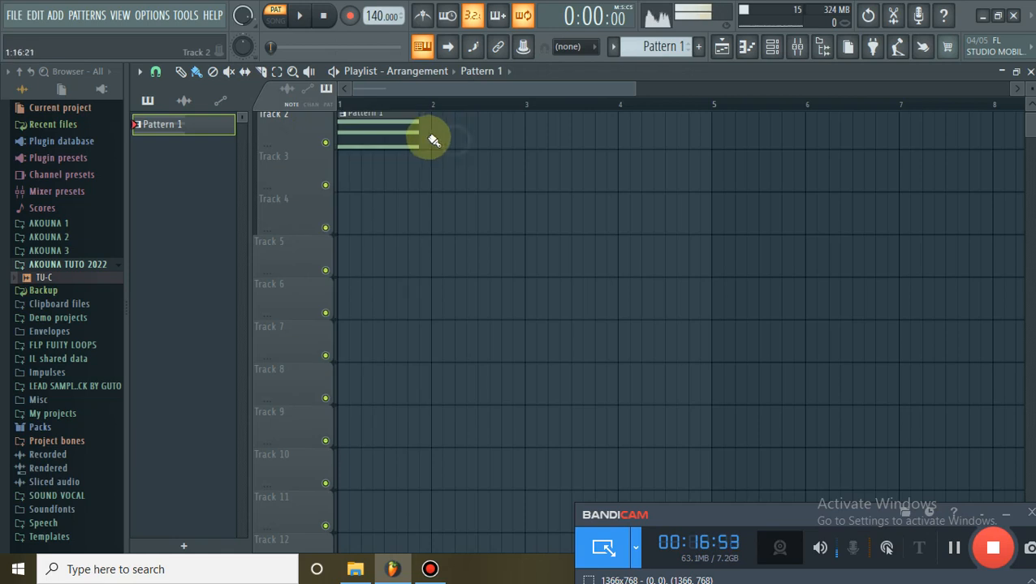
Consolidate Track 2 from the track start into an audio clip.
right_click(296, 118)
mouse_move(409, 339)
click(442, 340)
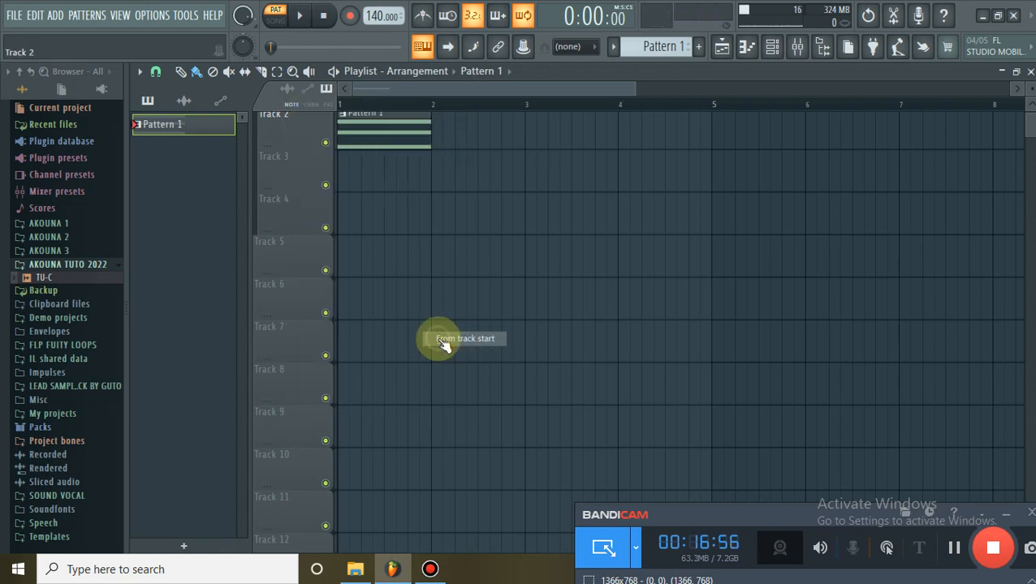
click(633, 491)
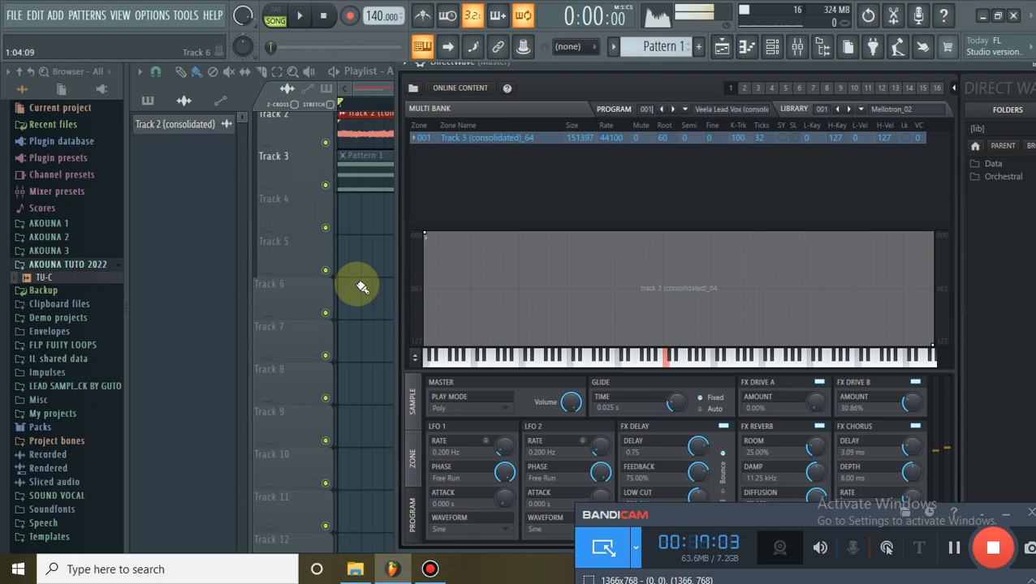
click(362, 287)
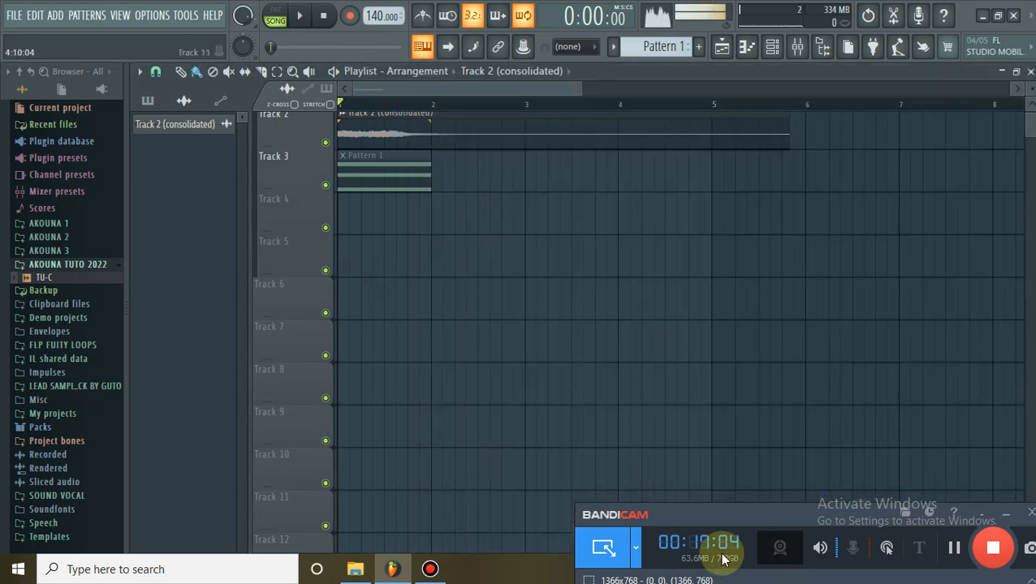
Save the consolidated Track 2 clip's sample as EW-C in the Desktop folder VOCAL CHOPE TUTO 2022.
double_click(370, 121)
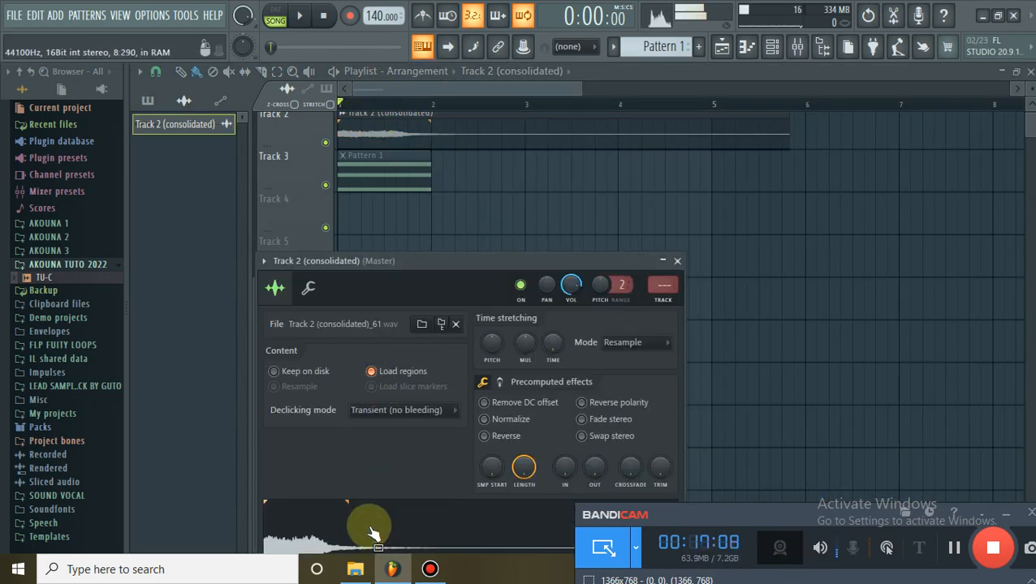
drag(417, 262, 435, 64)
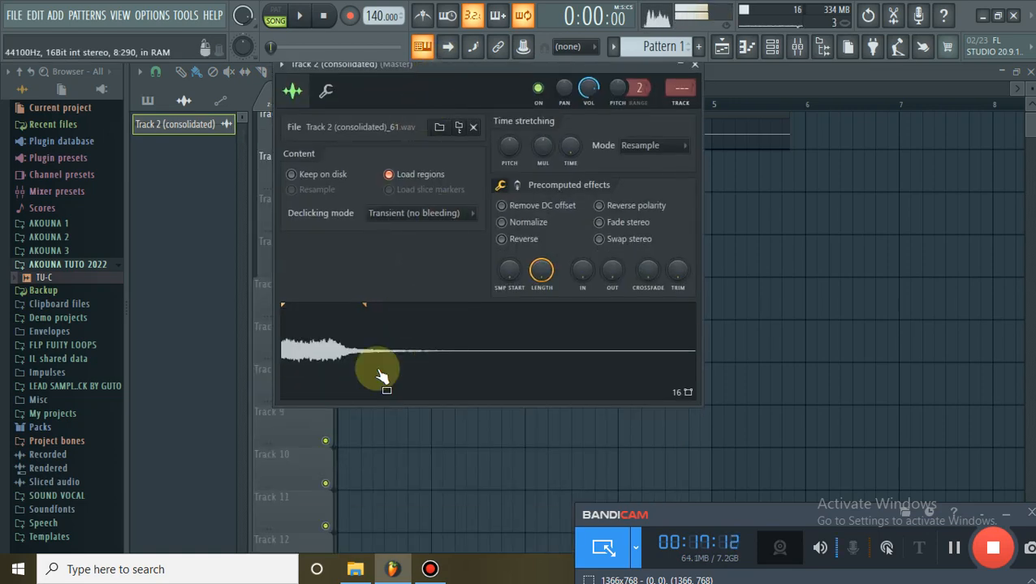
drag(361, 358, 414, 339)
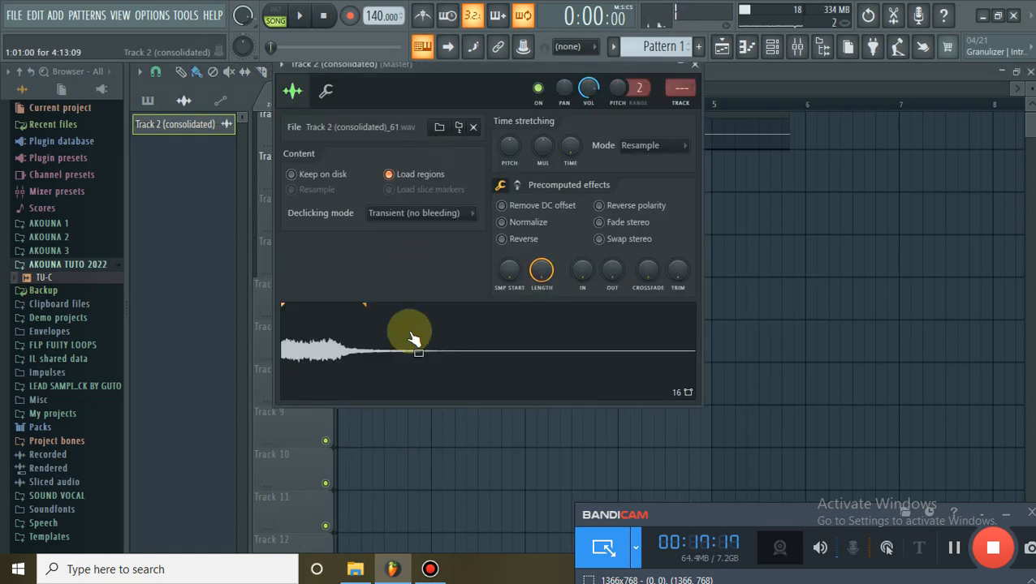
right_click(410, 332)
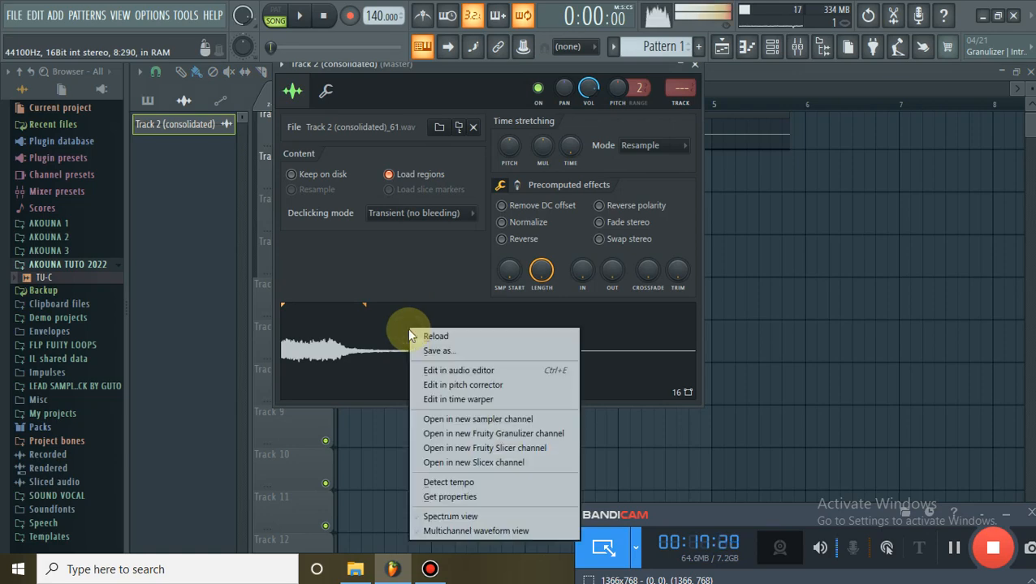
click(432, 352)
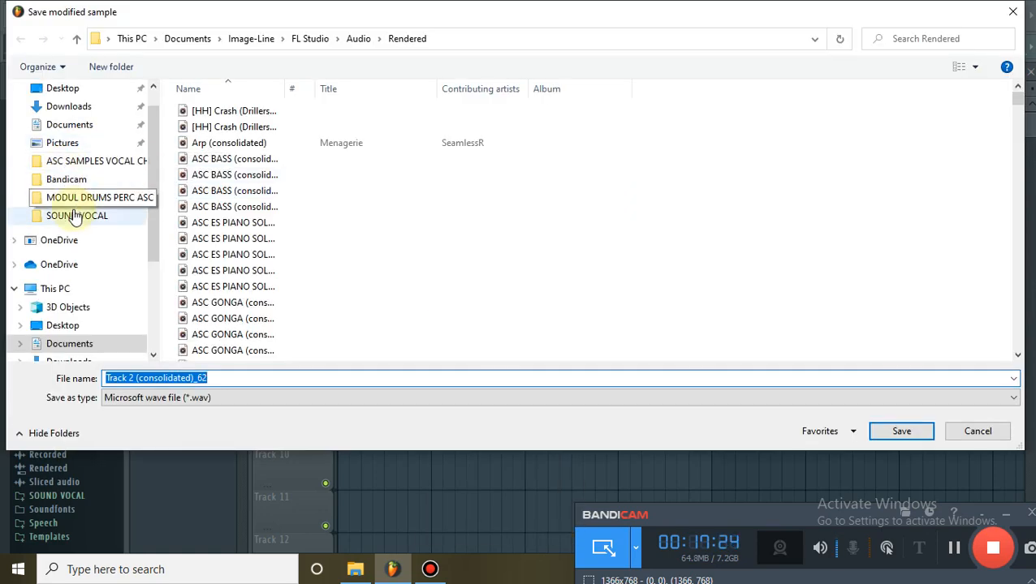
scroll(51, 167, up, 1)
click(47, 124)
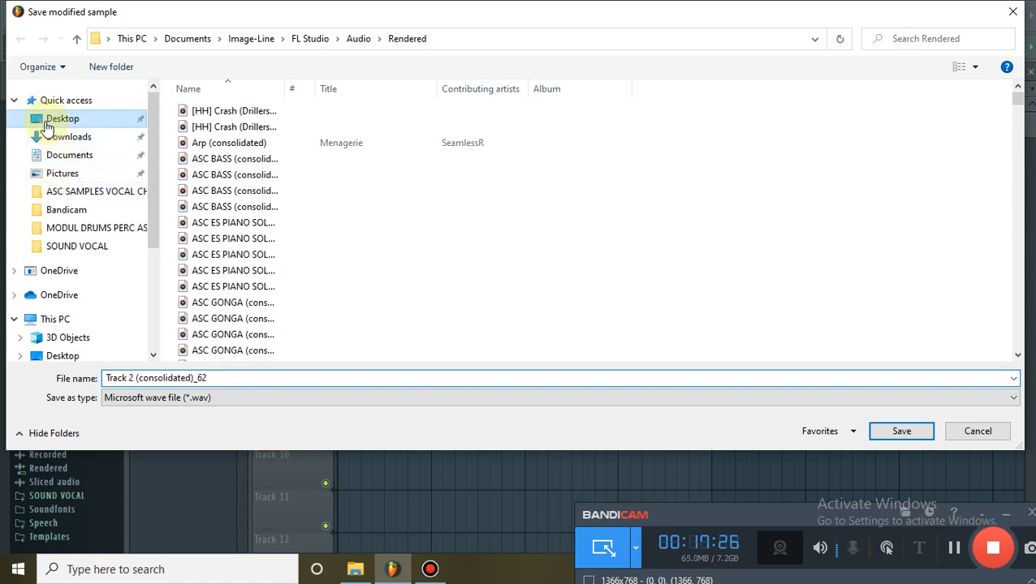
click(270, 302)
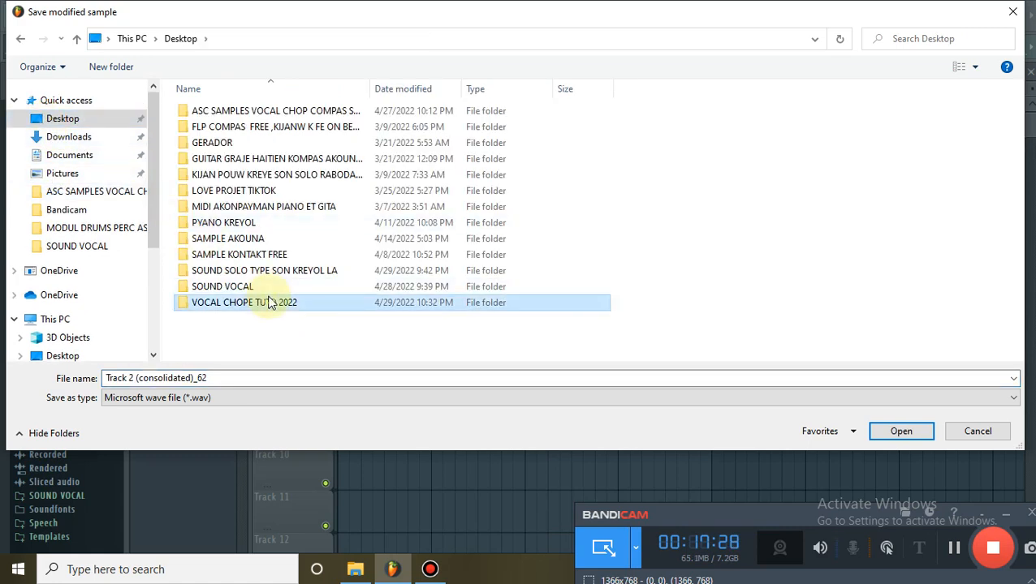
double_click(270, 302)
click(211, 378)
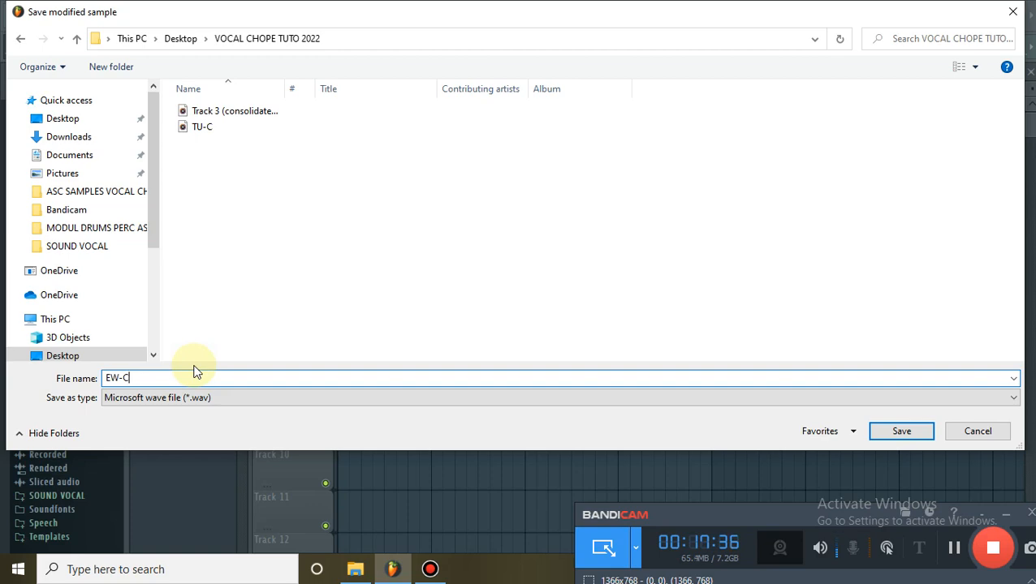
text(EW-C)
key(Return)
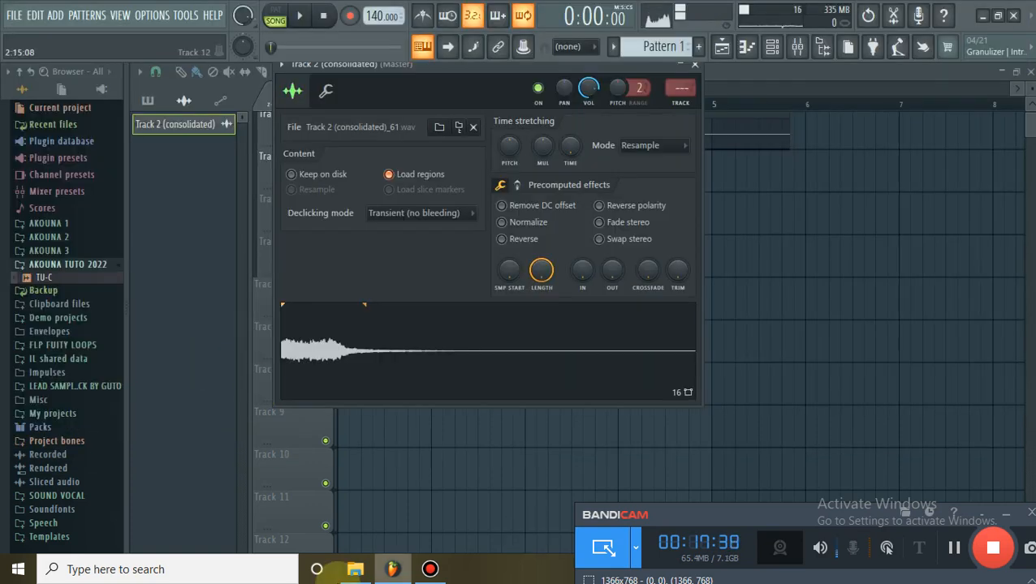
Switch to File Explorer, delete Track 3 (consolidated)_64 from the VOCAL CHOPE TUTO 2022 folder, and return to FL Studio.
click(362, 573)
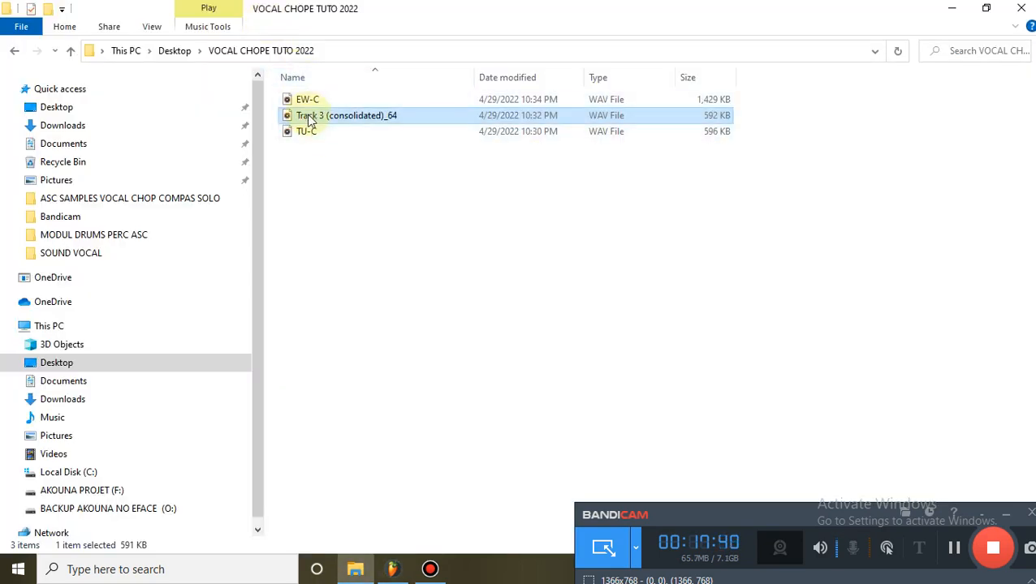
key(Delete)
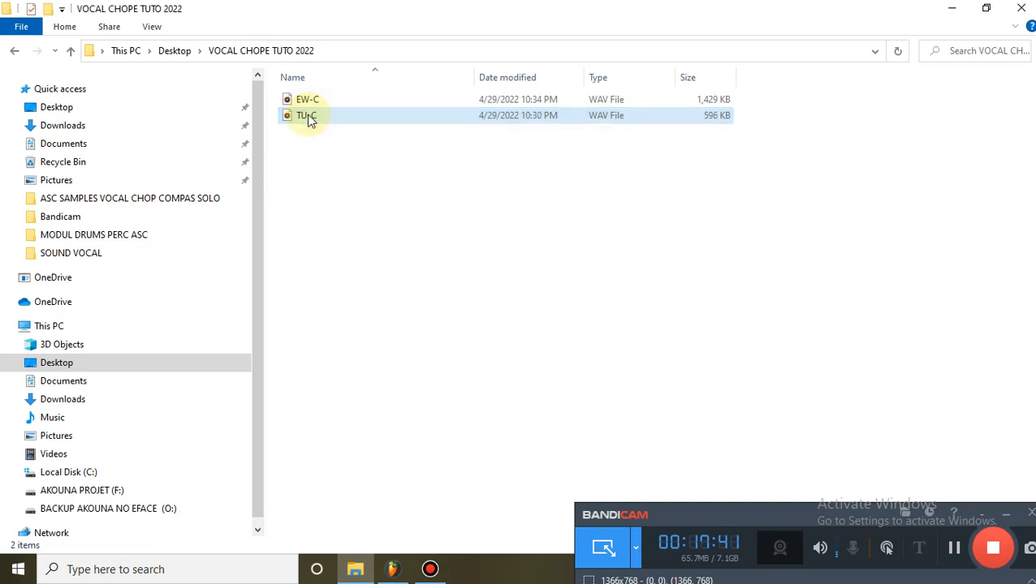
click(378, 573)
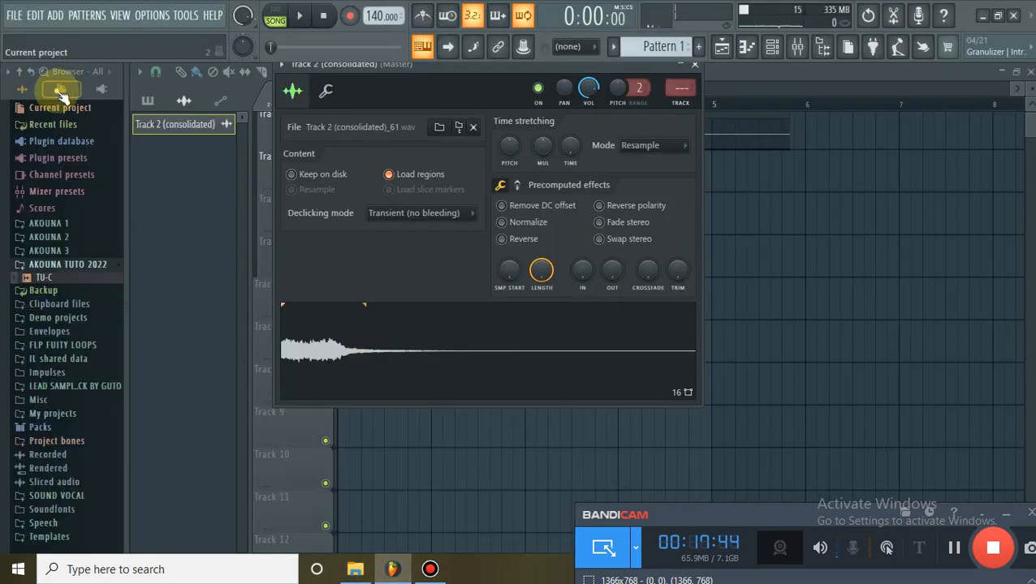
Refresh the browser's sample folders and close the channel settings of Track 2 (consolidated).
click(97, 95)
click(22, 90)
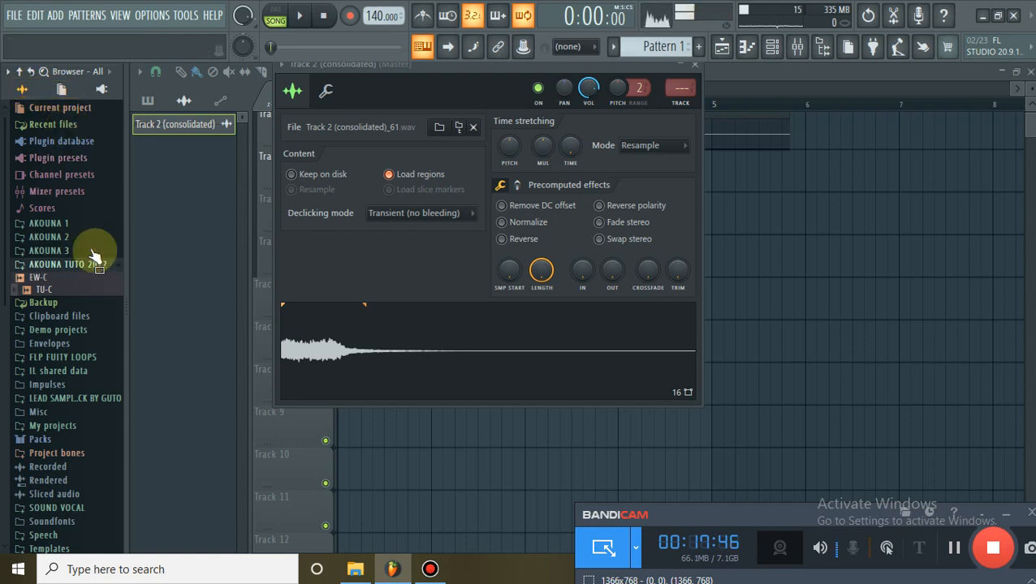
click(694, 64)
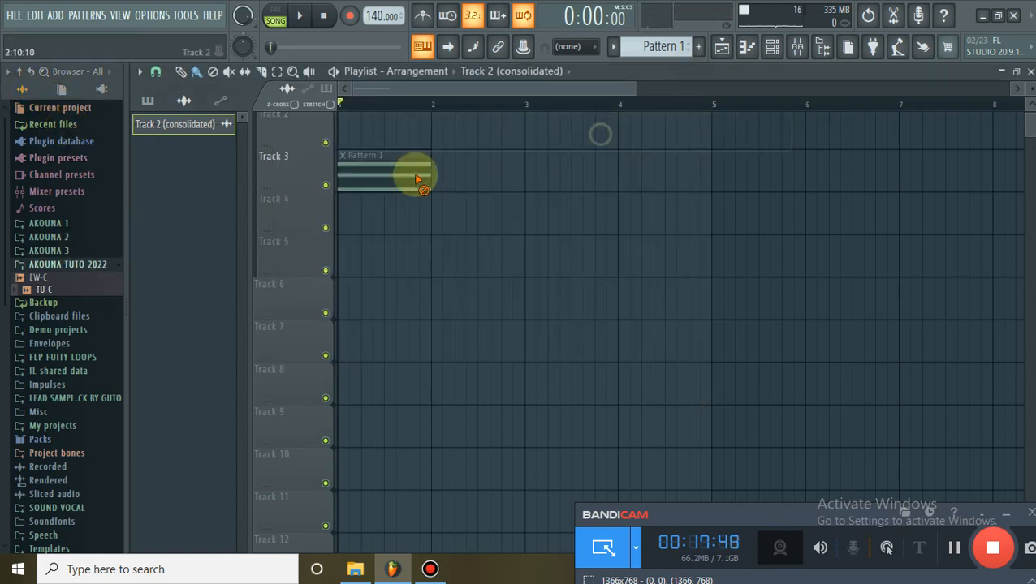
Audition the EW-C sample and open the BAZ KOMPAS 3 project from the AKOUNA 3 folder, closing the My snare channel settings.
click(52, 279)
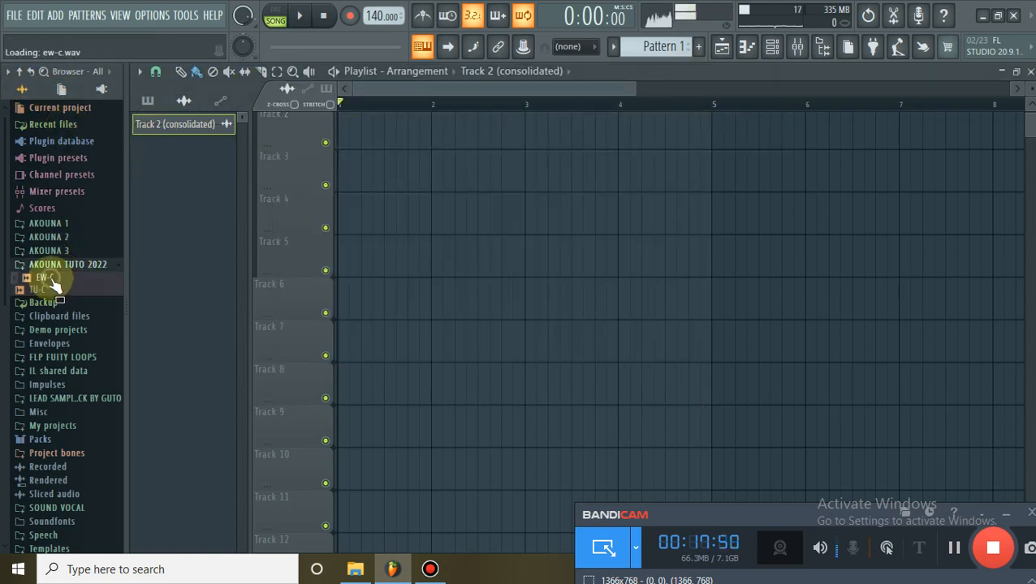
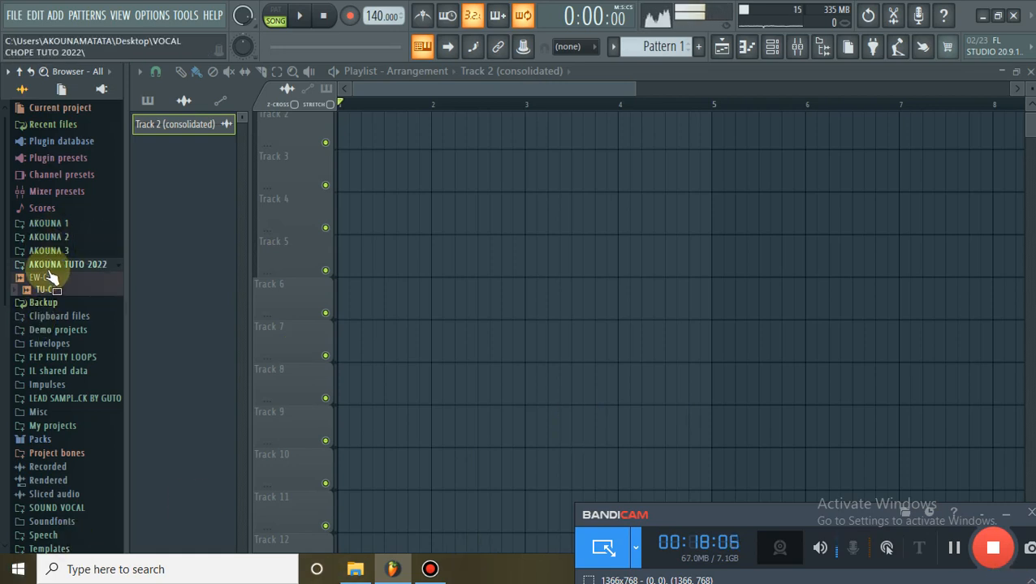
click(51, 251)
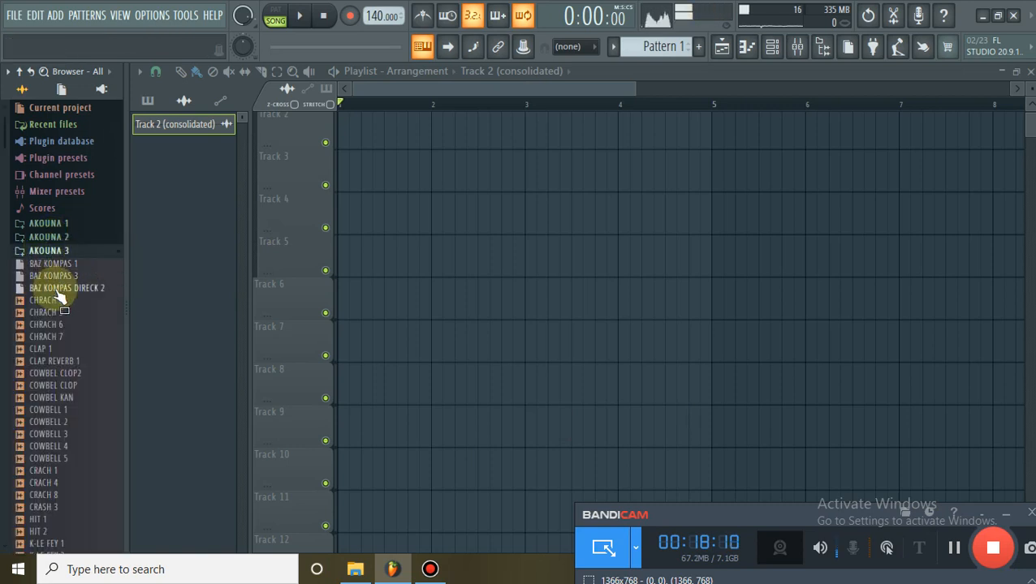
right_click(57, 276)
click(158, 278)
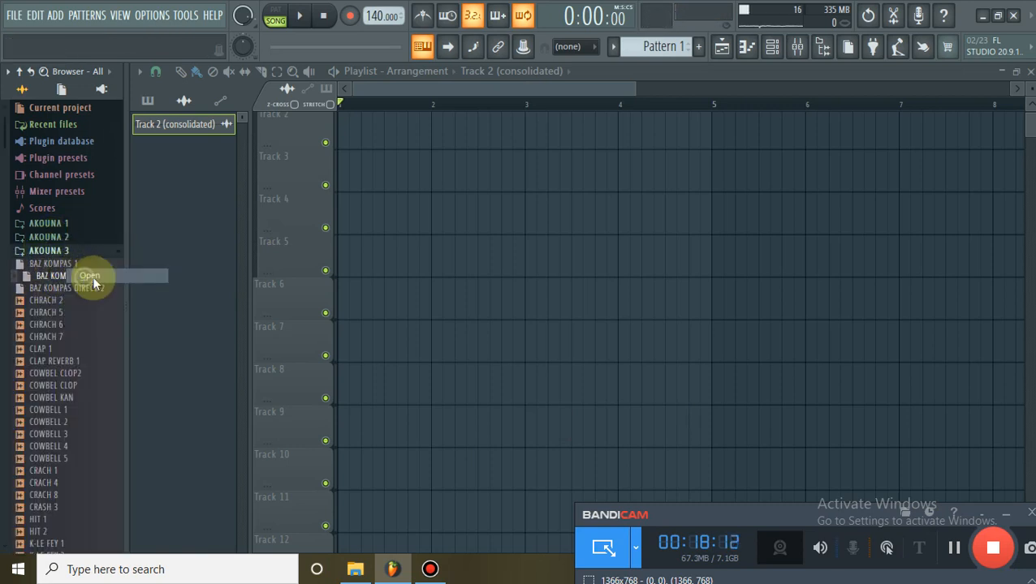
click(526, 328)
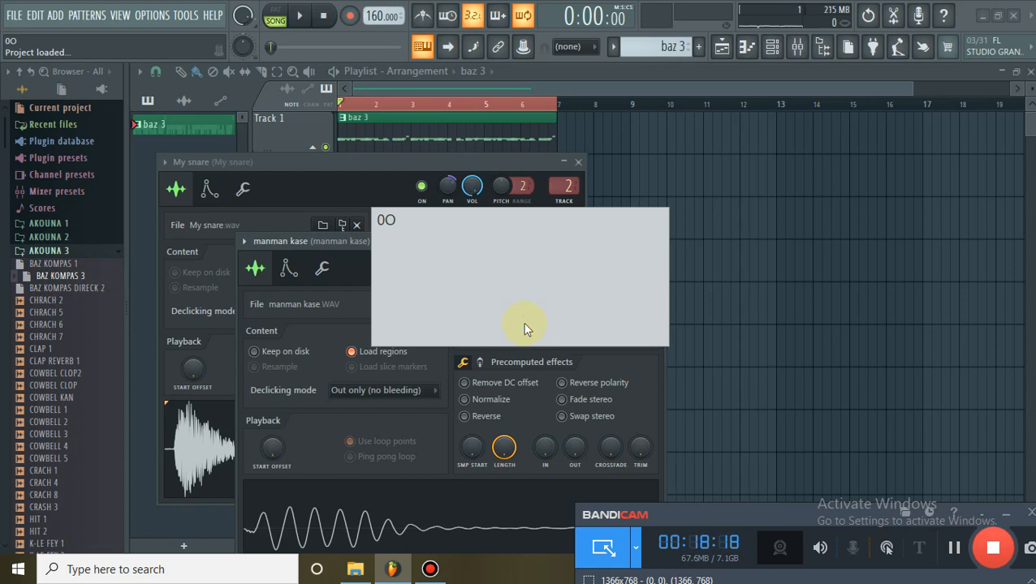
click(578, 162)
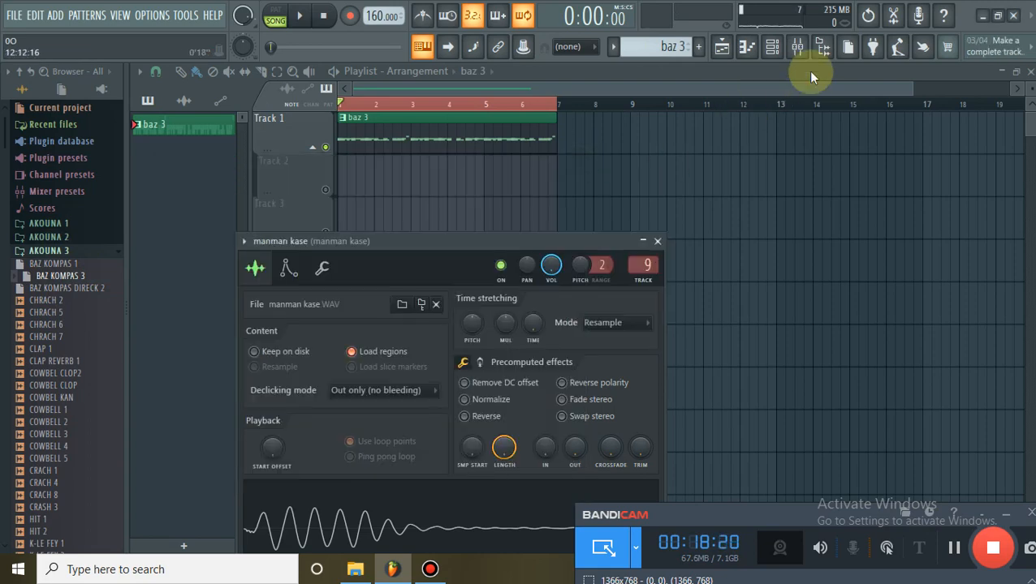
Select Insert 15 in the mixer and choose an ASIO audio input for it.
click(797, 47)
scroll(697, 206, down, 9)
click(671, 207)
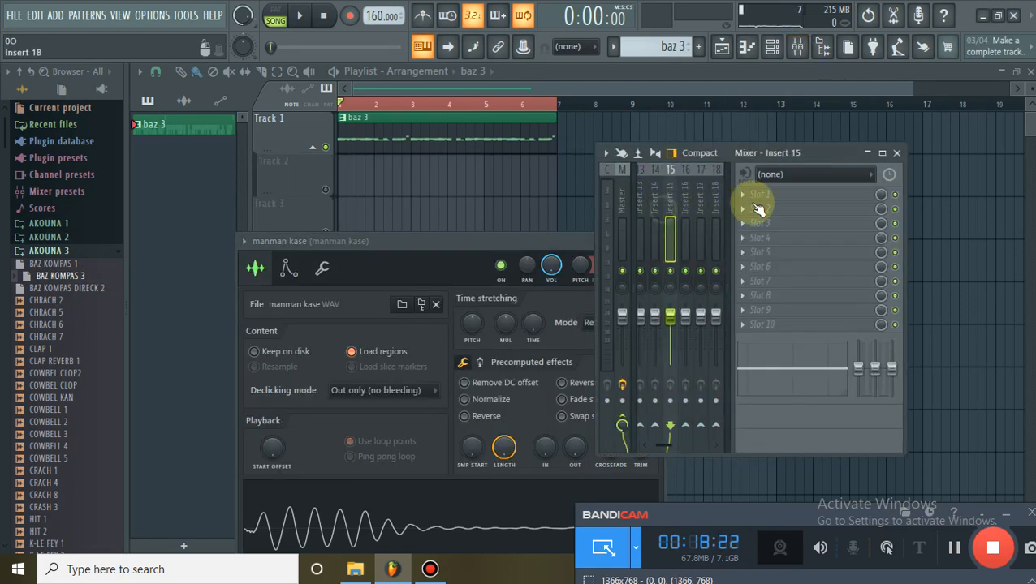
click(783, 175)
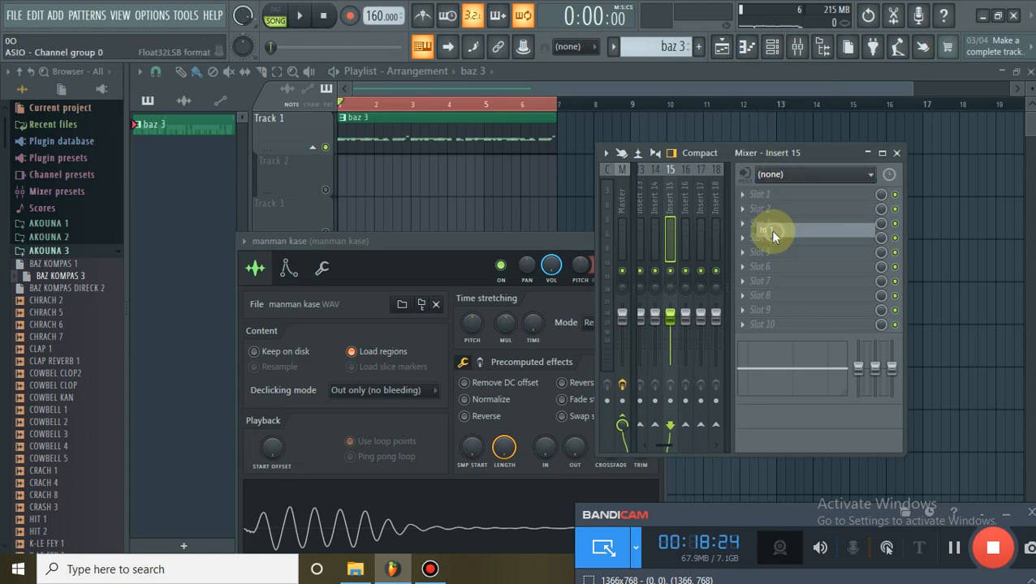
Load the "presety mikrom nan" preset file from the desktop onto mixer track Insert 15.
click(983, 16)
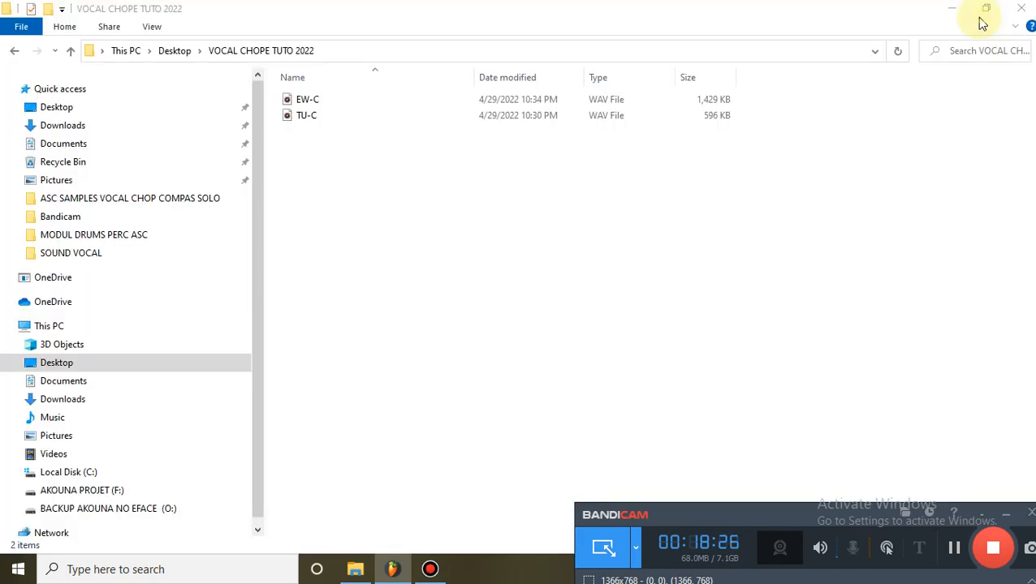
click(942, 13)
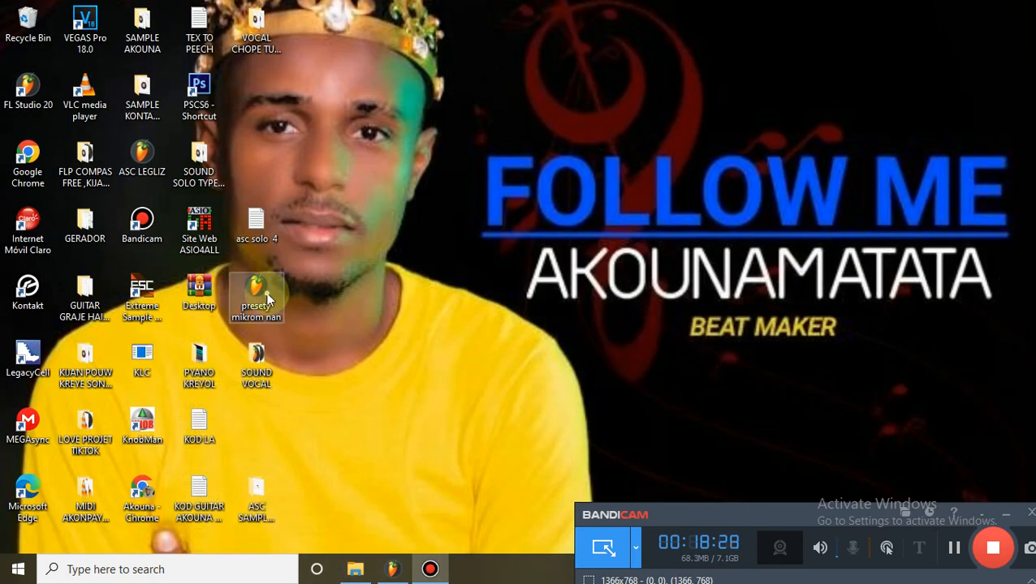
click(391, 570)
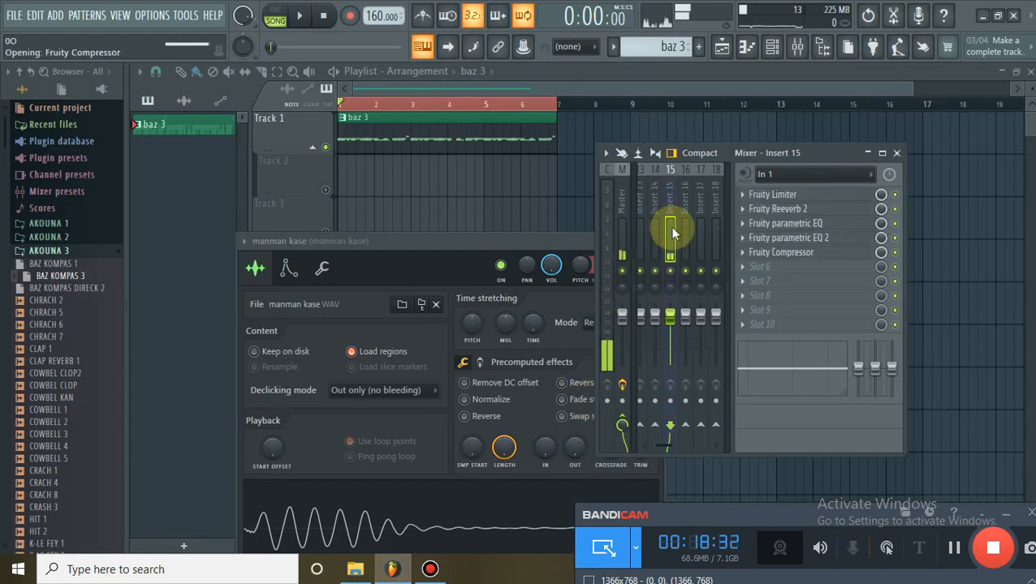
Clear the manman kase sampler and the mixer off the playlist and audition the baz 3 beat.
drag(528, 244, 409, 246)
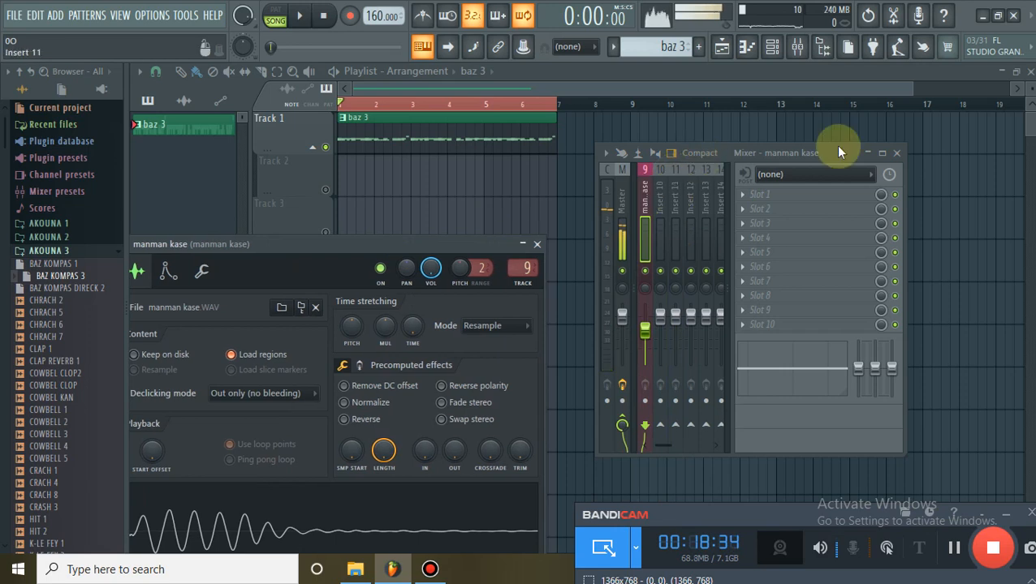
drag(928, 142, 978, 140)
scroll(761, 189, up, 8)
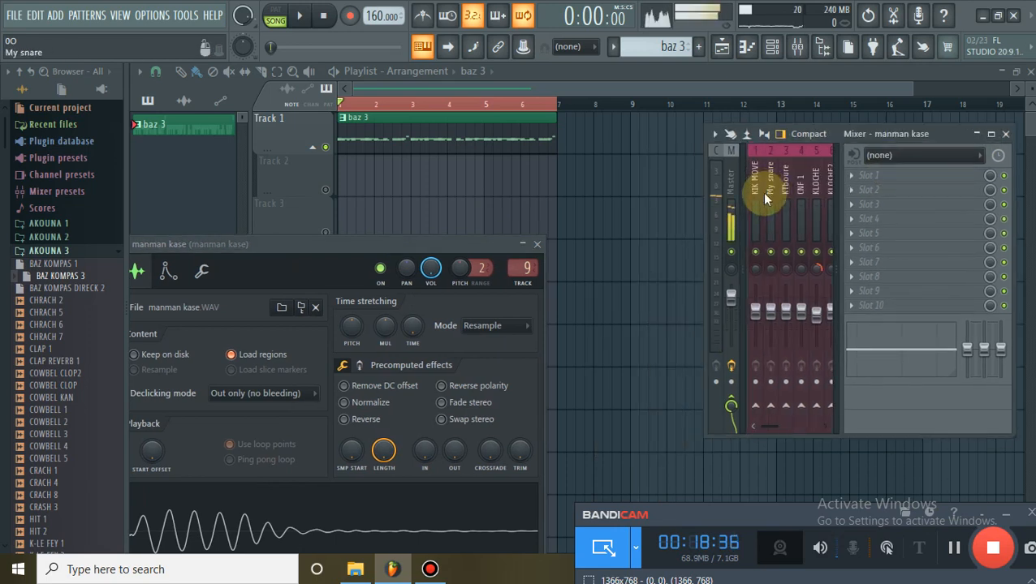
click(442, 196)
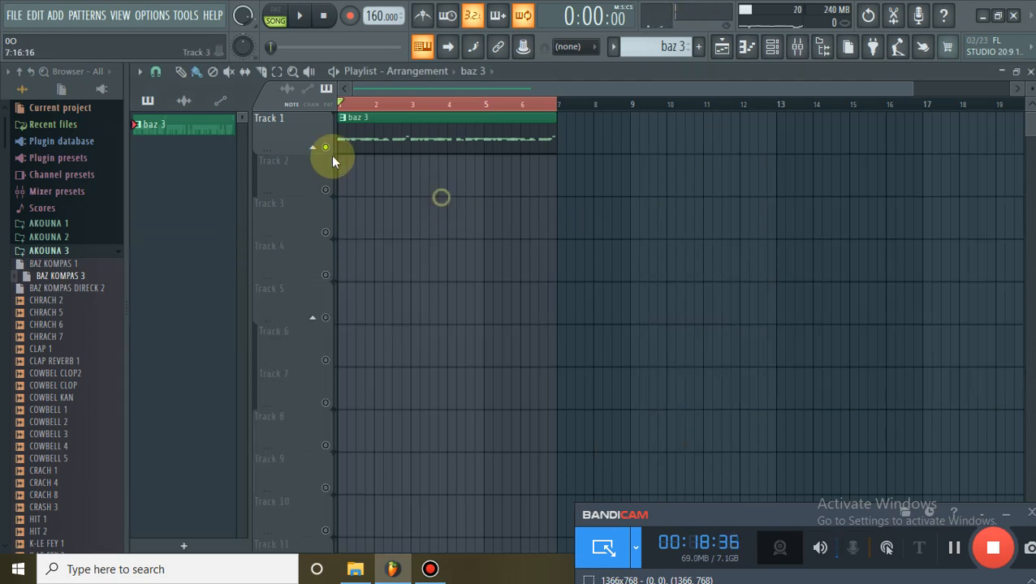
click(301, 18)
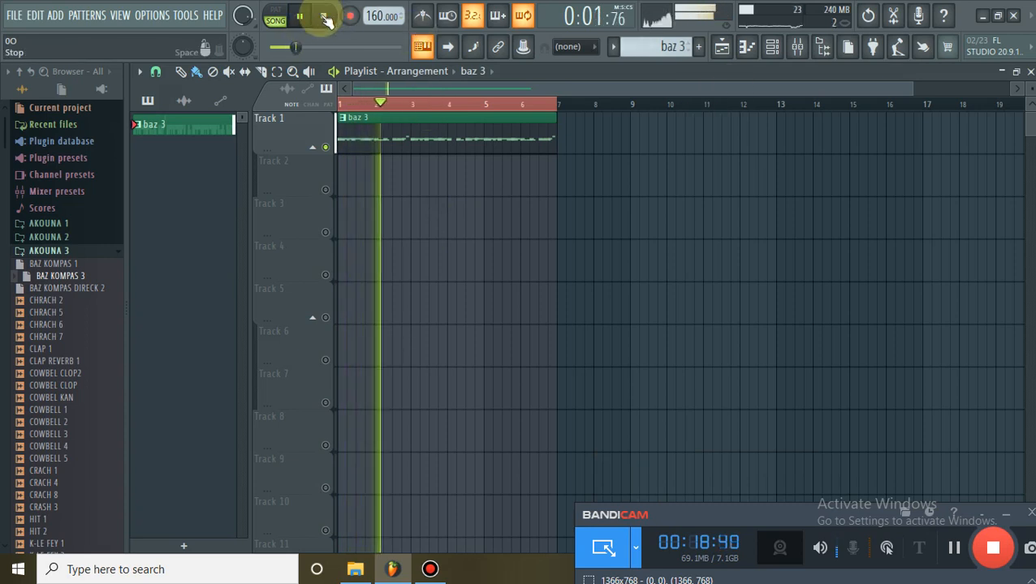
click(324, 16)
click(755, 49)
click(768, 50)
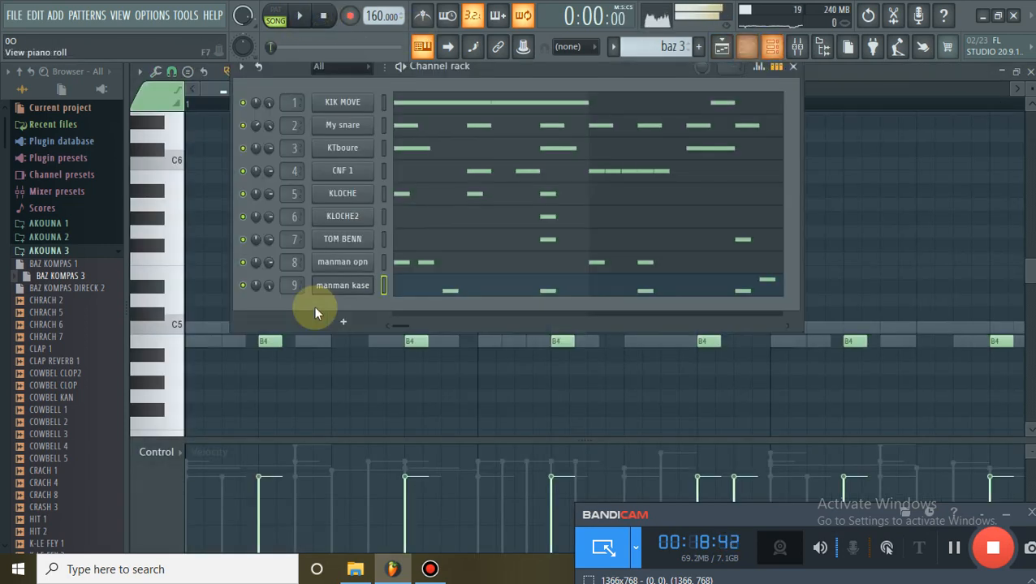
click(342, 321)
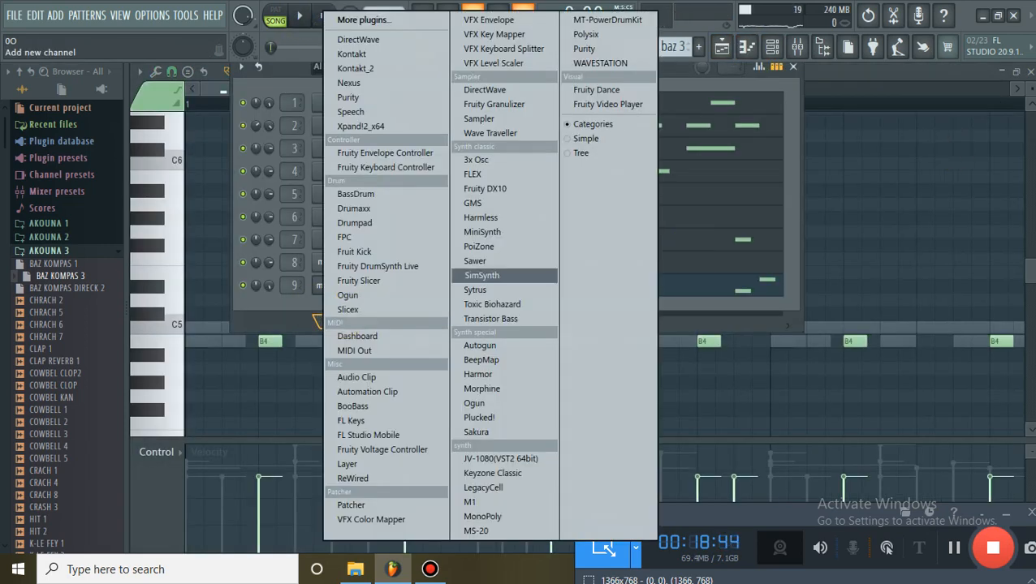
click(1030, 72)
right_click(956, 221)
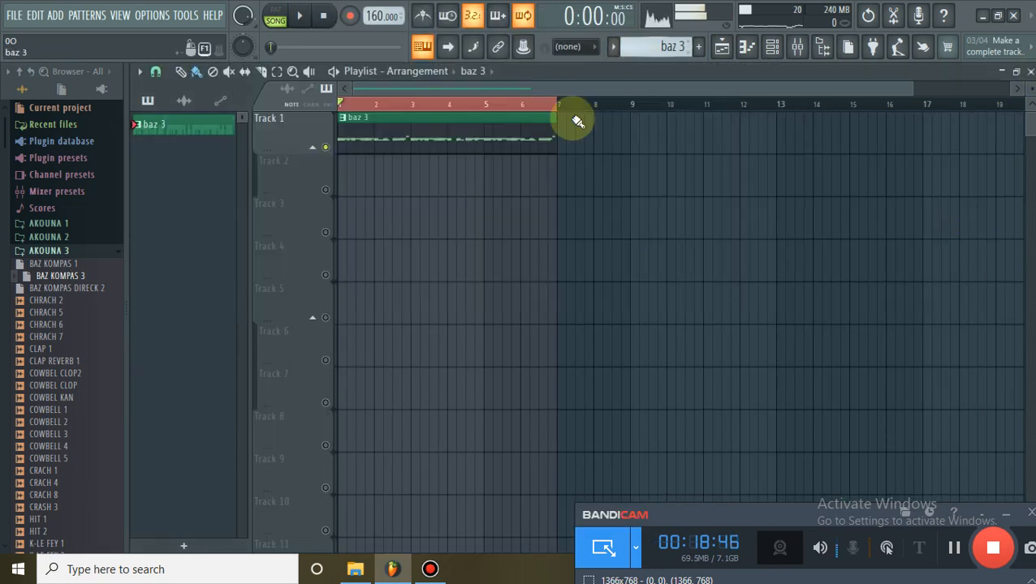
Shorten the baz 3 clip on Track 1 to four bars and place a second baz 3 clip at bar 5.
scroll(553, 113, down, 1)
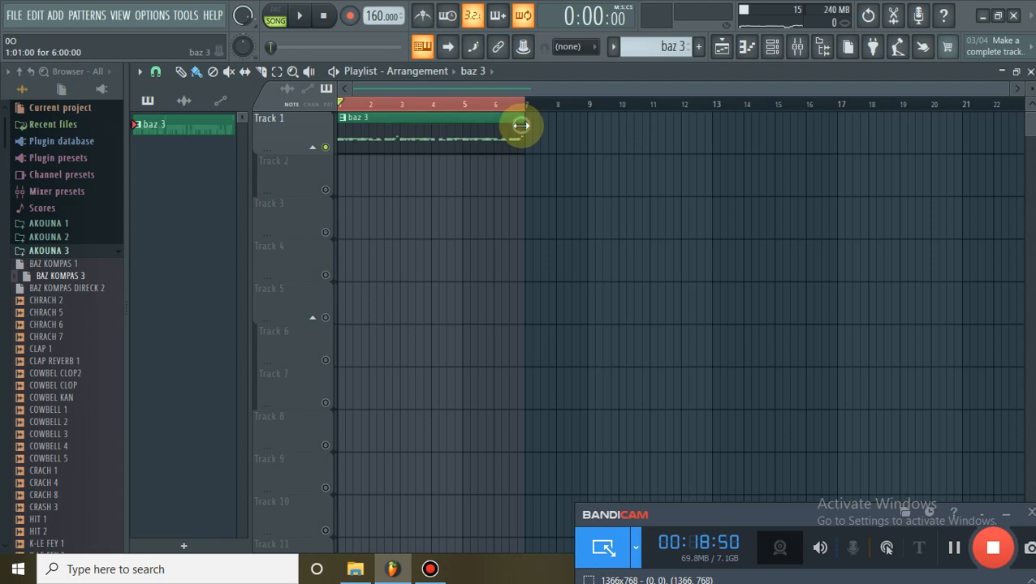
drag(521, 125, 459, 128)
click(472, 134)
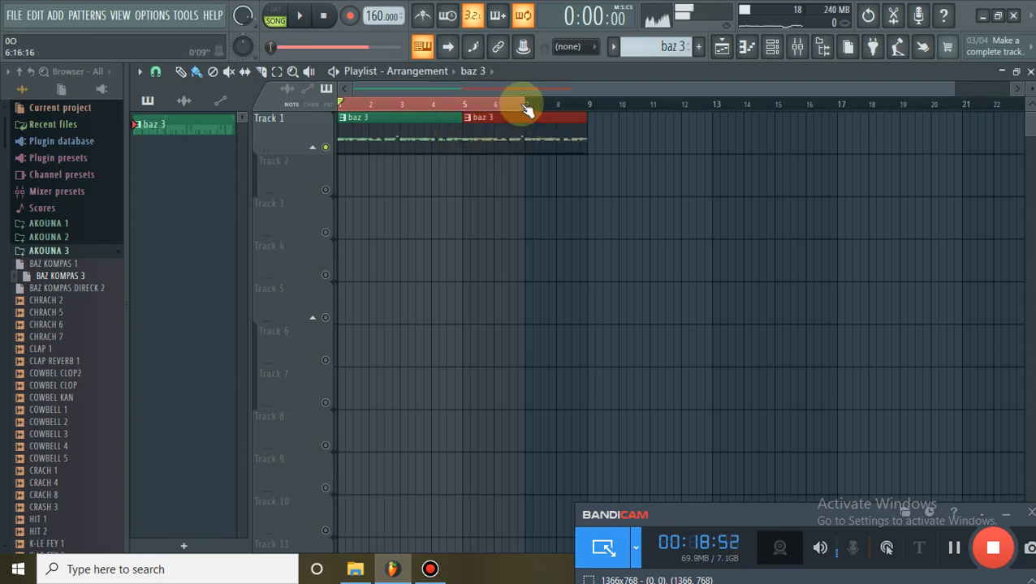
Extend the playlist's timeline selection to the start of bar 9, covering both baz 3 clips.
drag(526, 104, 580, 104)
click(624, 280)
click(645, 255)
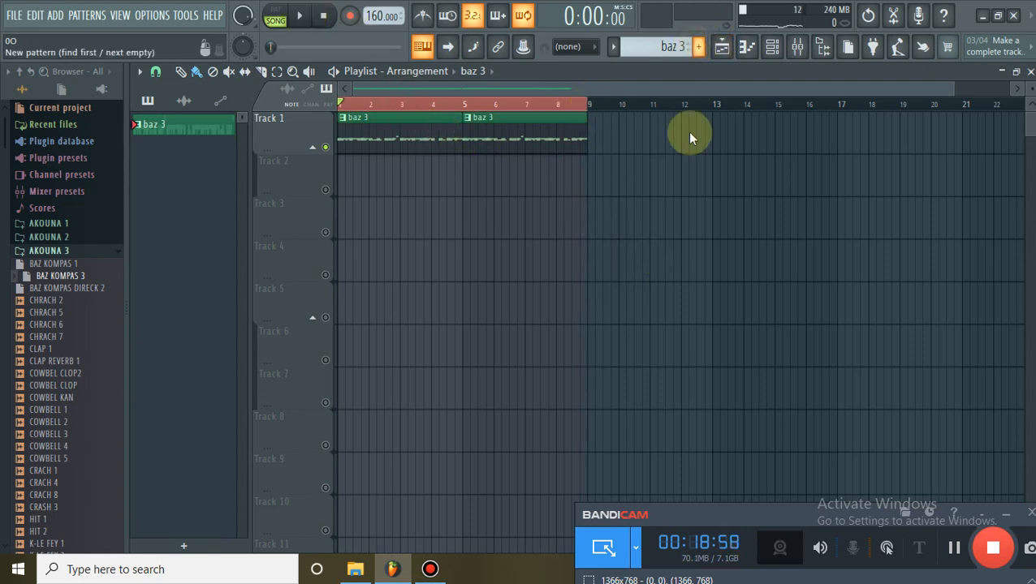
Create the new empty Pattern 2 and place its clip on Track 2 from bar 1 to bar 9.
click(698, 47)
click(717, 66)
click(518, 201)
drag(520, 203, 581, 170)
double_click(554, 177)
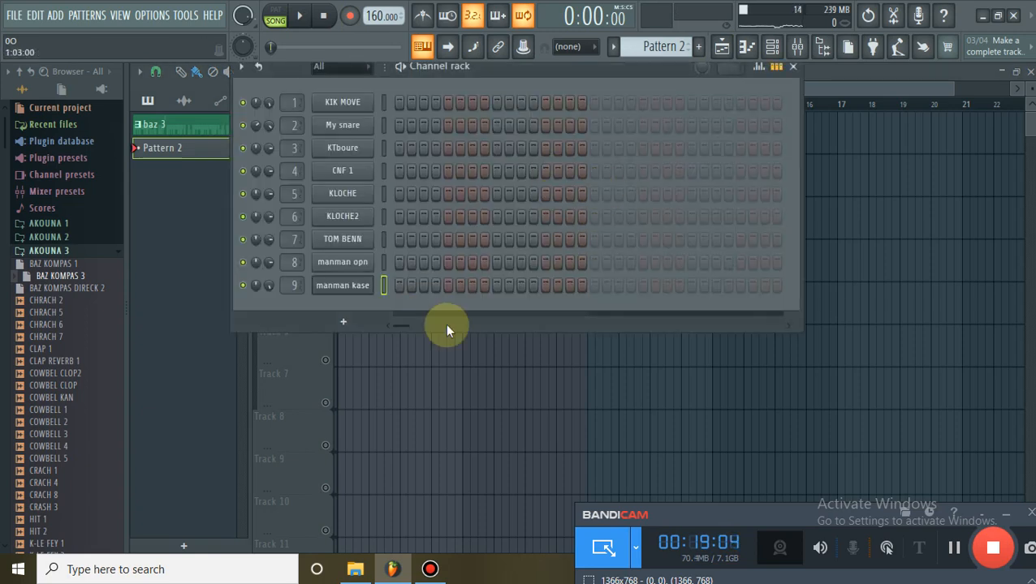
click(551, 184)
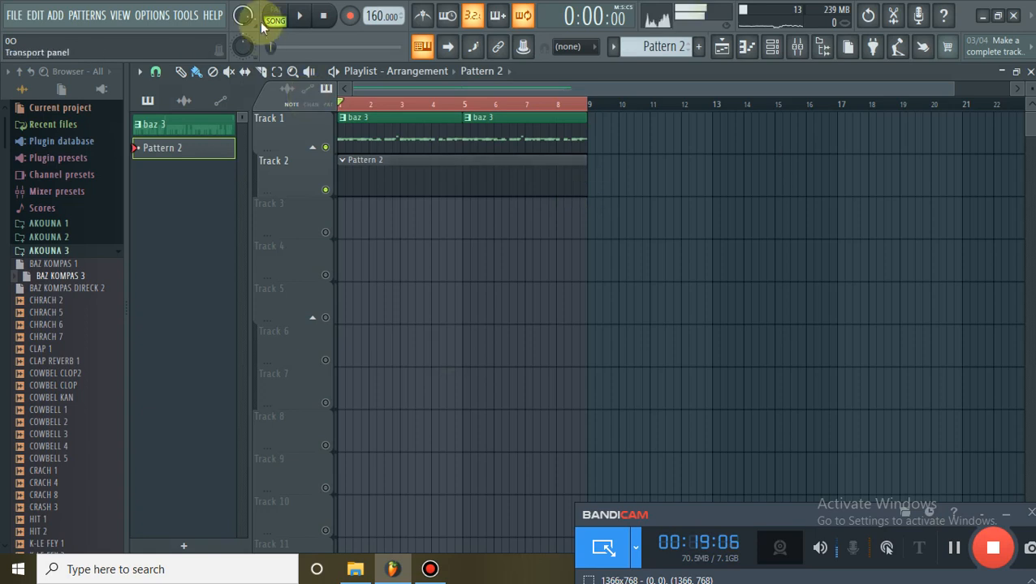
Start song playback and add an Xpand!2_x64 instrument channel to the channel rack.
click(298, 16)
click(767, 46)
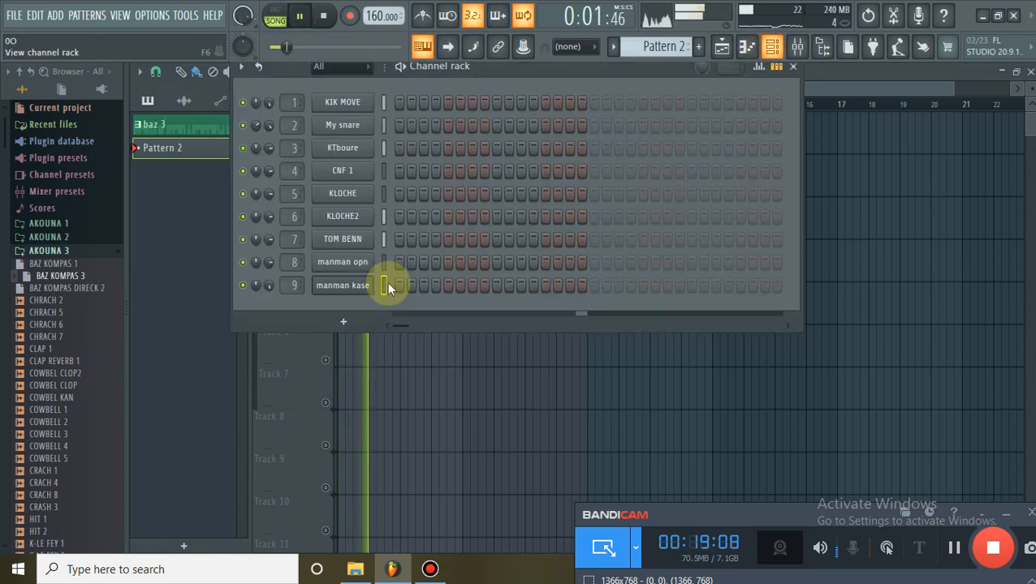
click(342, 322)
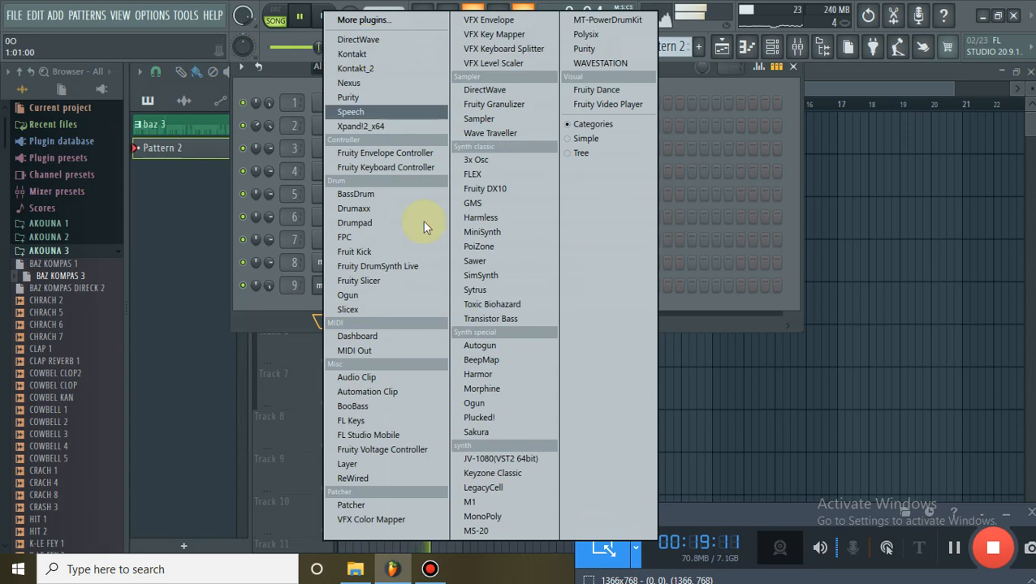
click(386, 126)
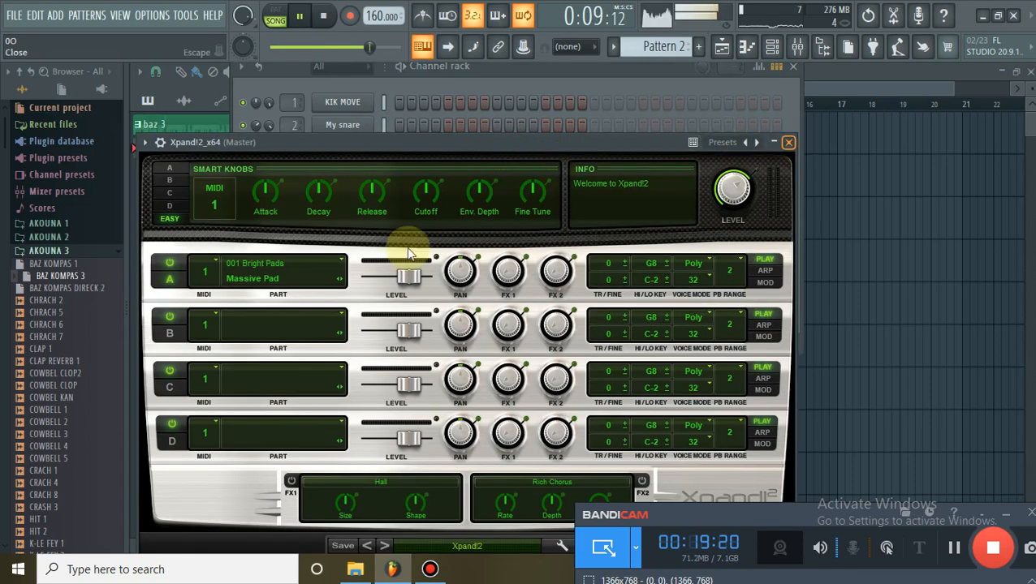
Open the Xpand!2_x64 channel's piano roll and draw a sustained A4, C5, E5 chord across bar 1.
click(337, 306)
right_click(370, 307)
click(389, 307)
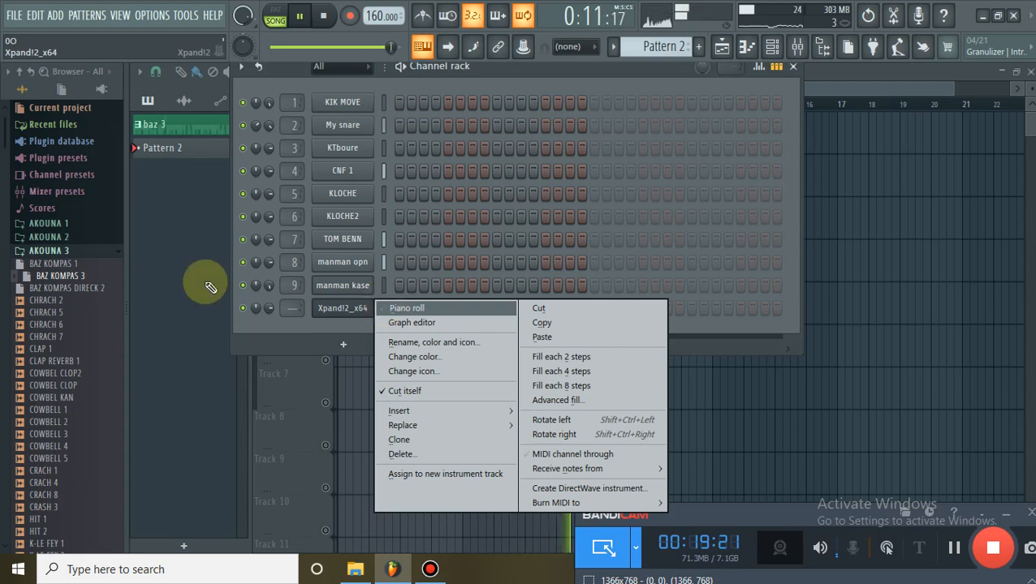
click(188, 328)
drag(186, 277, 178, 377)
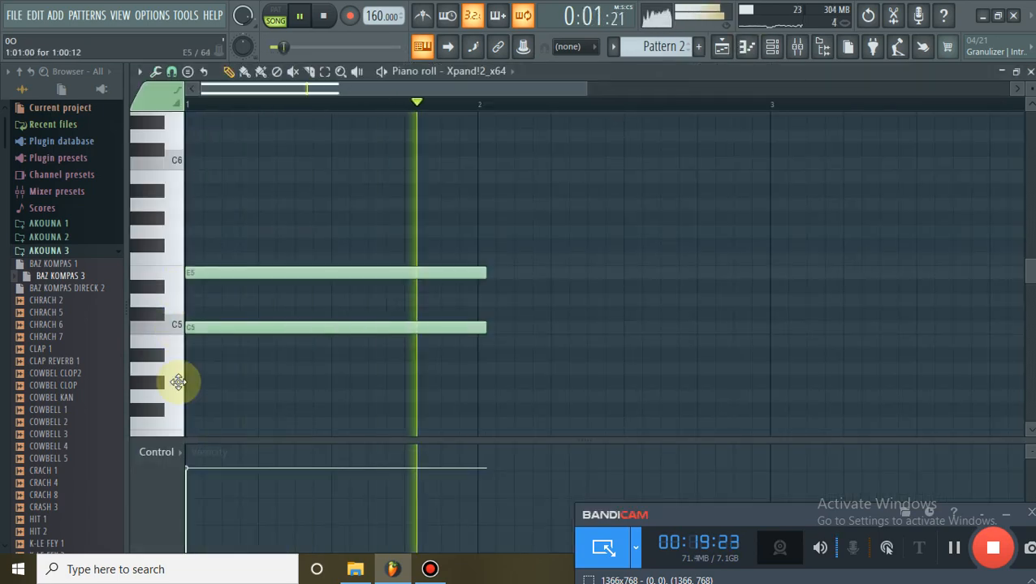
click(186, 274)
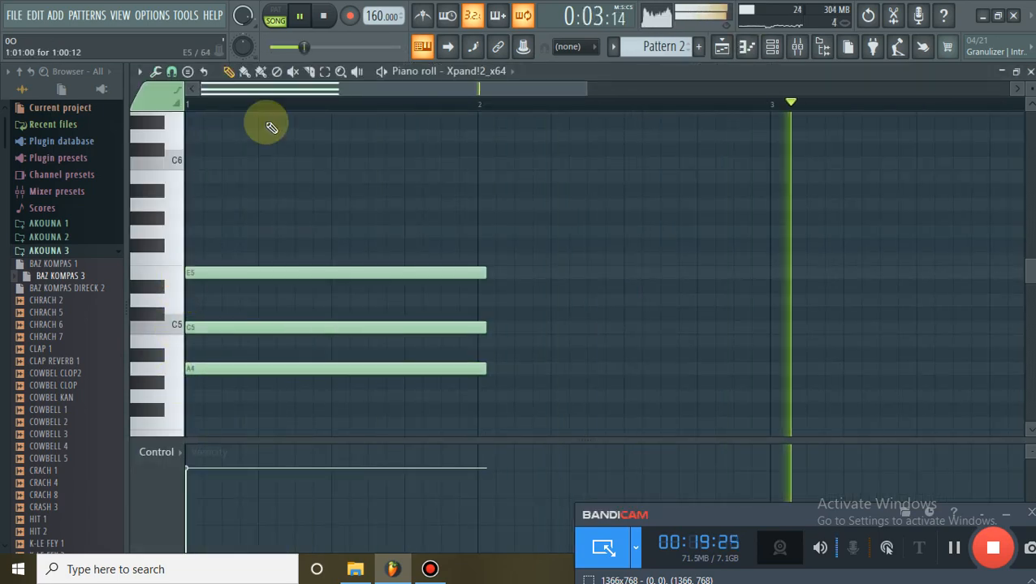
Draw the second chord in the piano roll with long F4, A4 and C5 notes starting at bar 2.
click(231, 103)
scroll(258, 119, down, 3)
scroll(335, 307, down, 3)
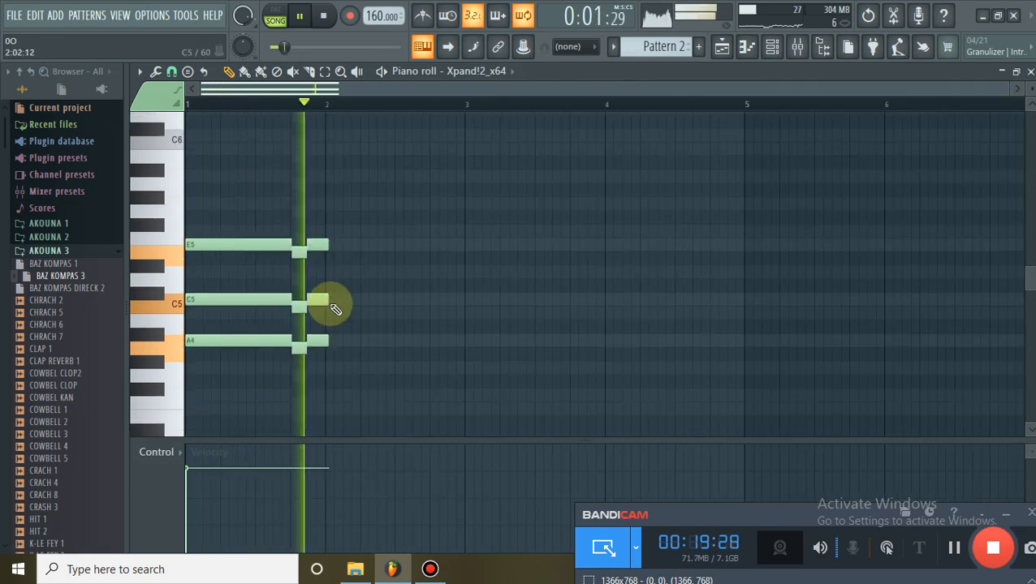
click(324, 305)
drag(324, 304, 334, 302)
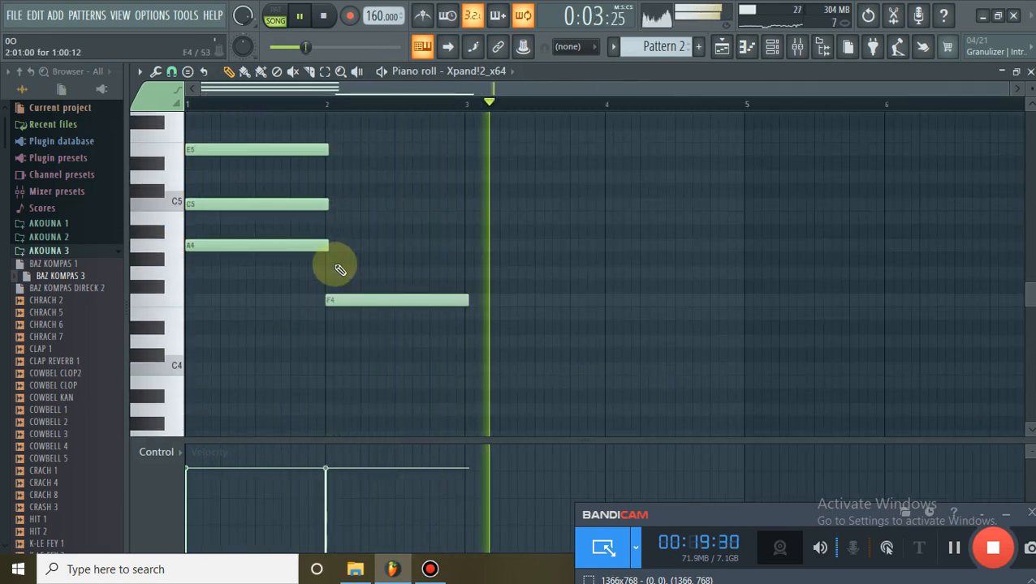
click(327, 258)
drag(325, 246, 322, 205)
click(326, 203)
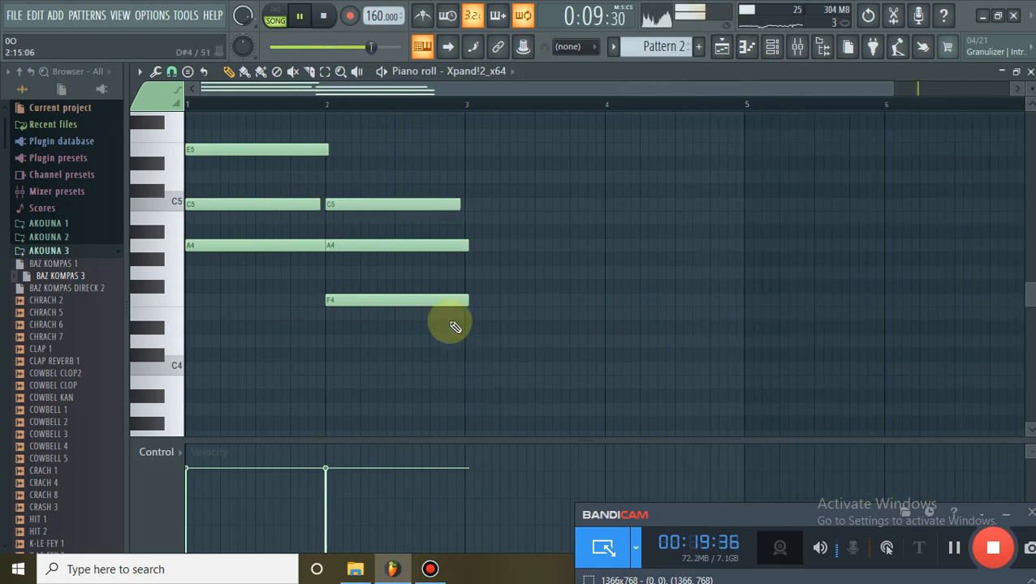
Draw the third chord in the piano roll with long A4, C5 and E5 notes starting at bar 3.
click(478, 244)
click(478, 218)
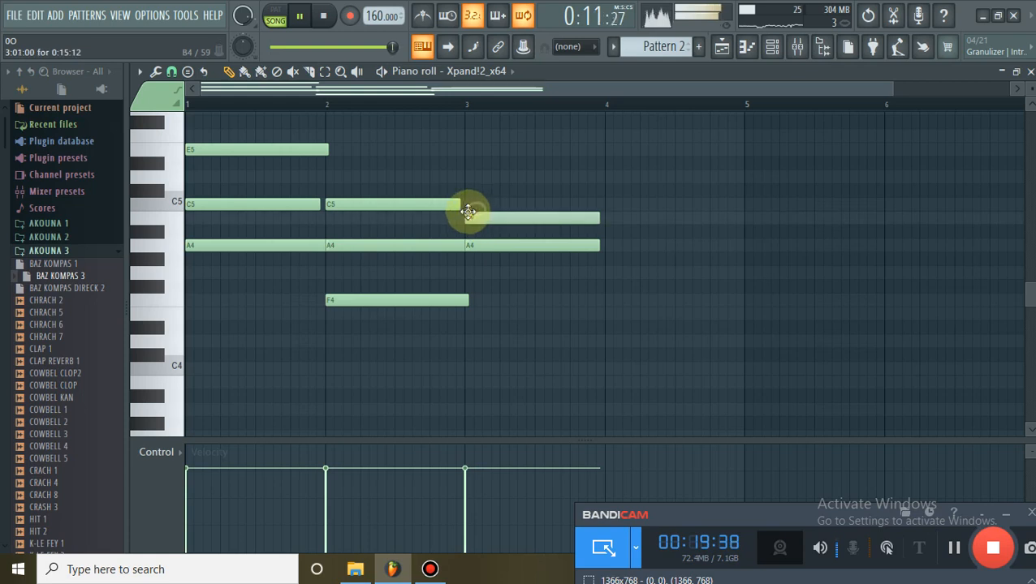
drag(464, 205, 467, 196)
drag(479, 162, 466, 142)
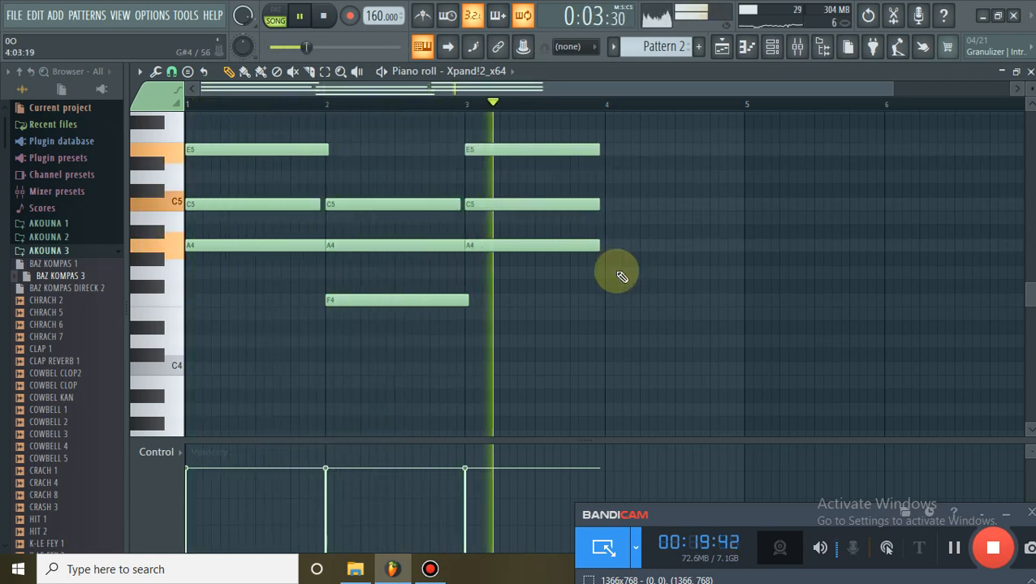
Draw the fourth chord in the piano roll with long G4, B4 and D5 notes starting at bar 4.
click(607, 273)
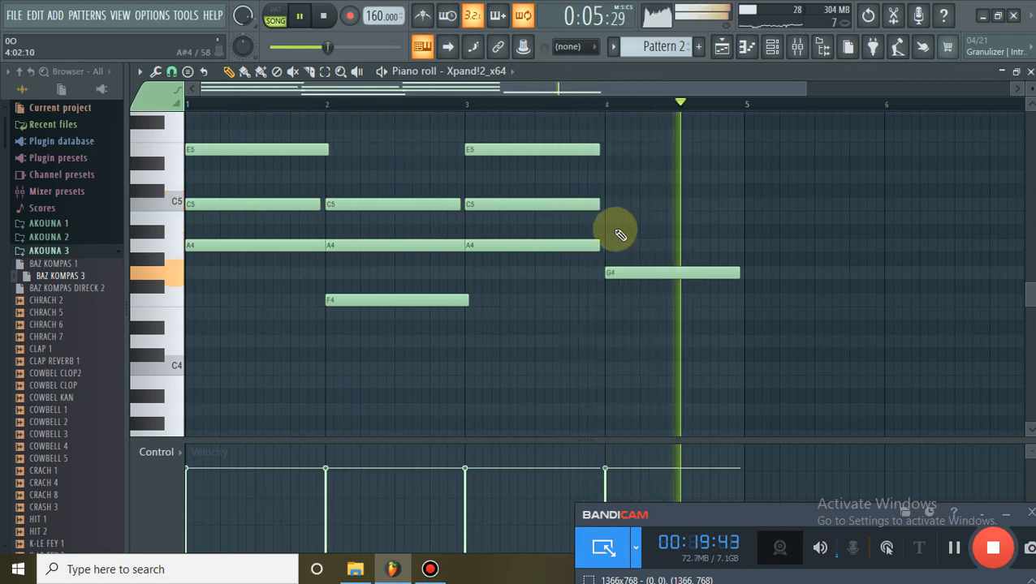
click(613, 231)
drag(667, 223, 636, 208)
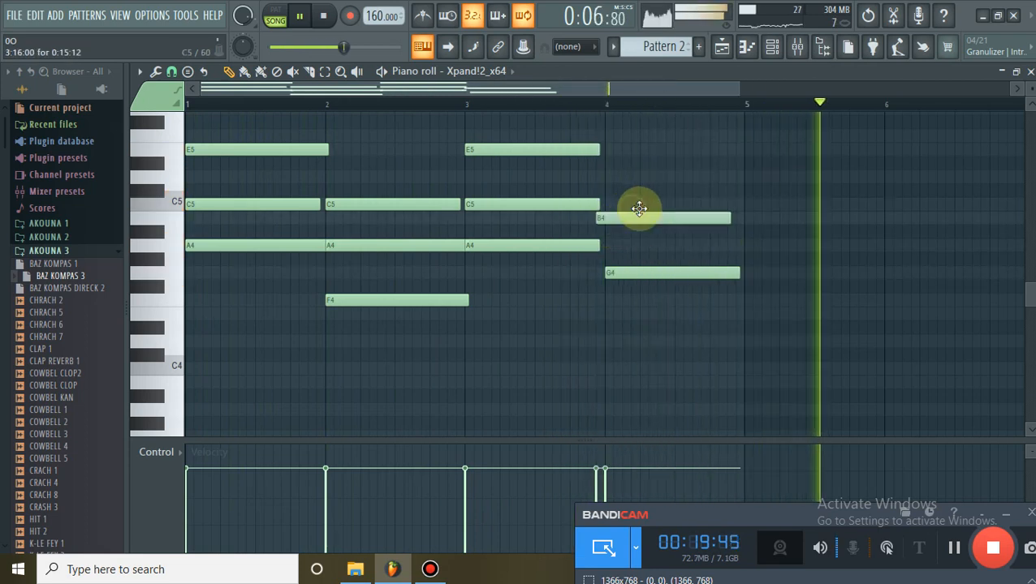
click(611, 177)
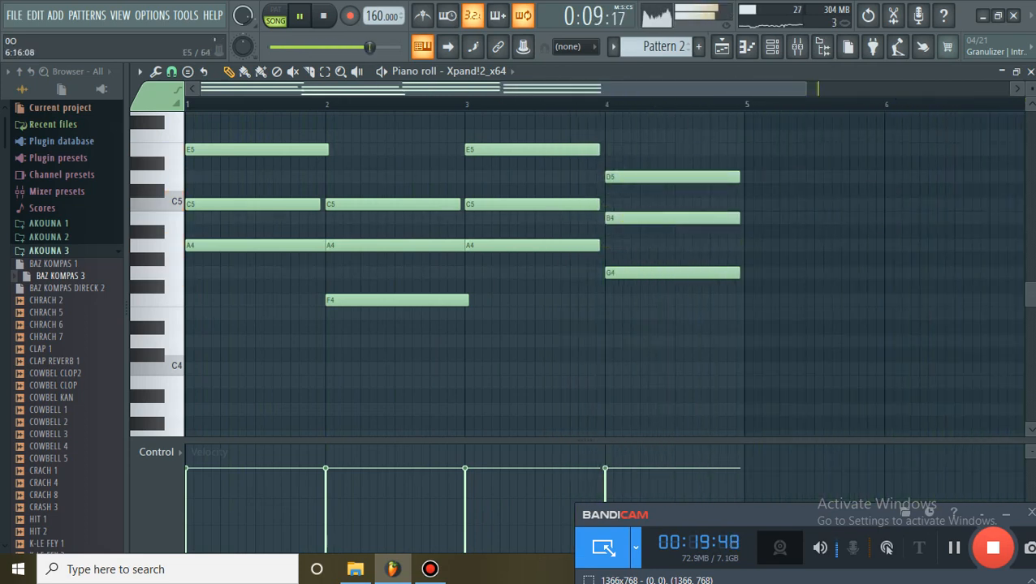
Return to the playlist, shorten the Pattern 2 clip on Track 2 to four bars and repeat it at bar 5.
click(1030, 71)
click(828, 319)
drag(586, 189, 460, 189)
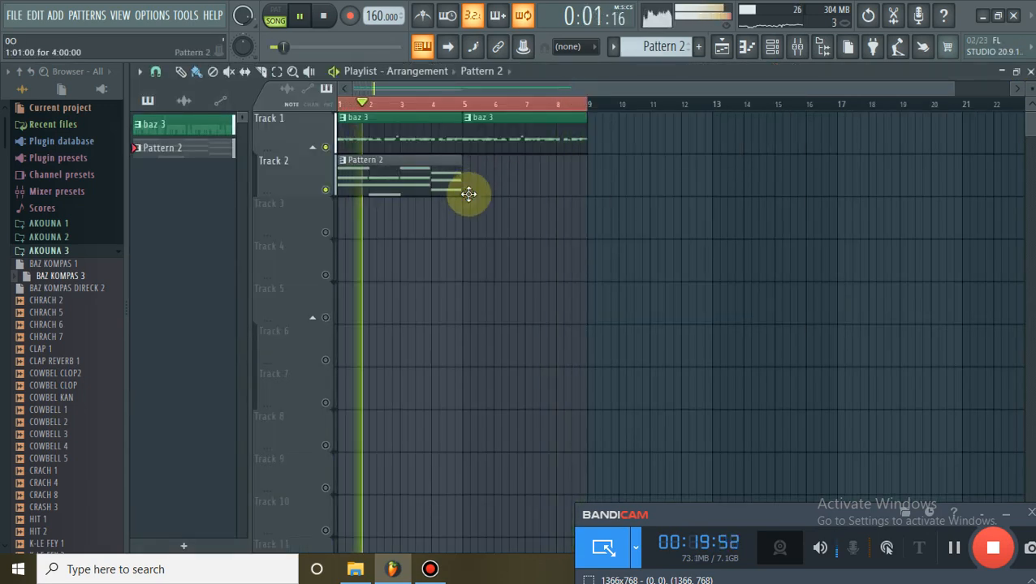
click(466, 191)
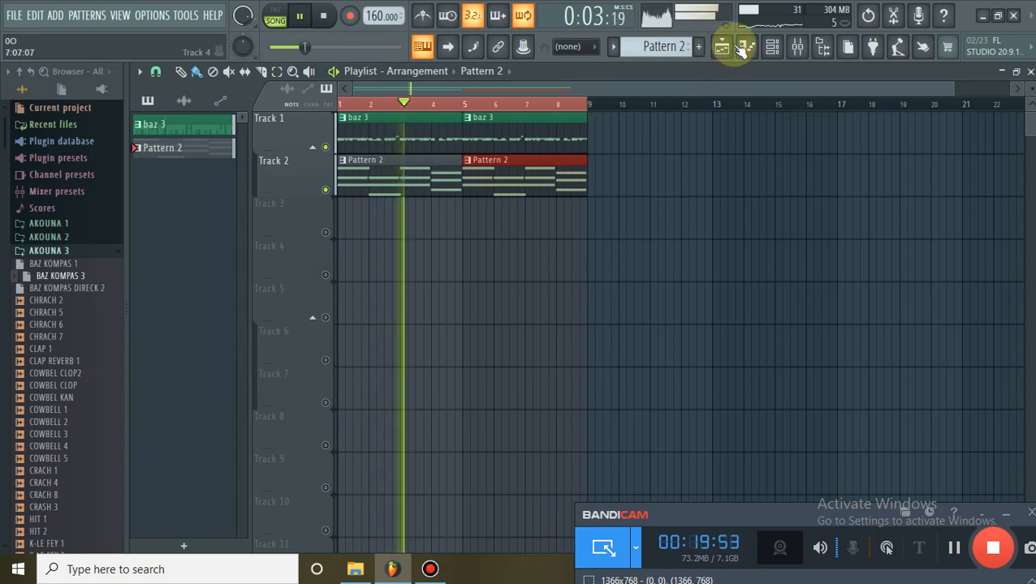
Check the Xpand!2_x64 instrument's settings from the channel rack, close it and clone its channel.
click(770, 52)
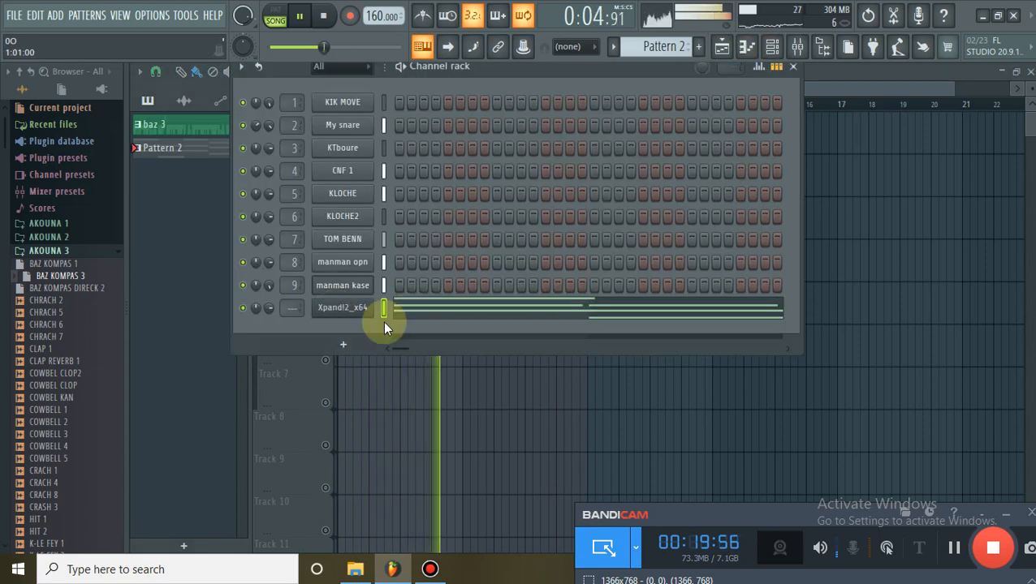
click(369, 310)
drag(493, 152, 486, 71)
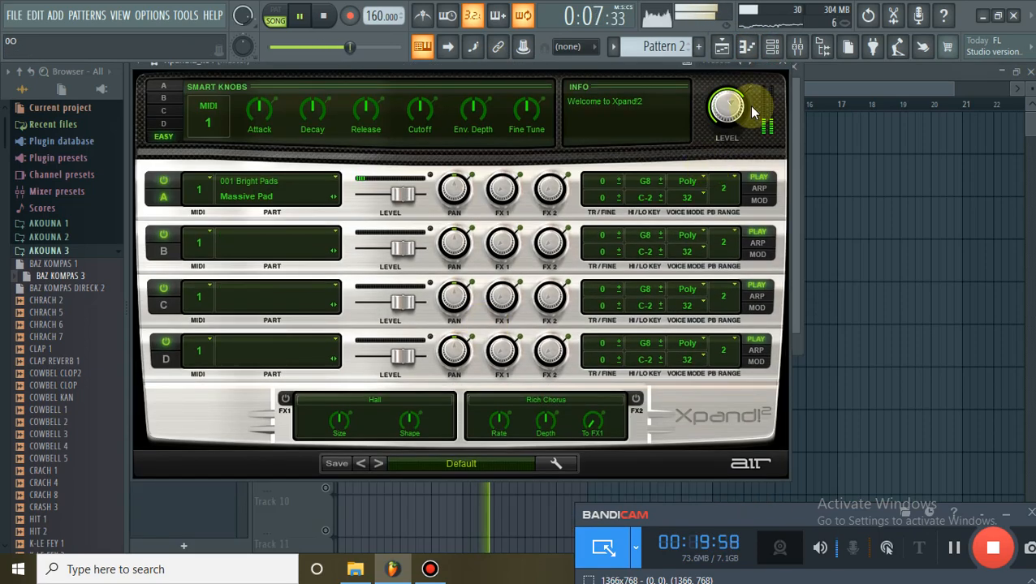
key(Escape)
right_click(330, 307)
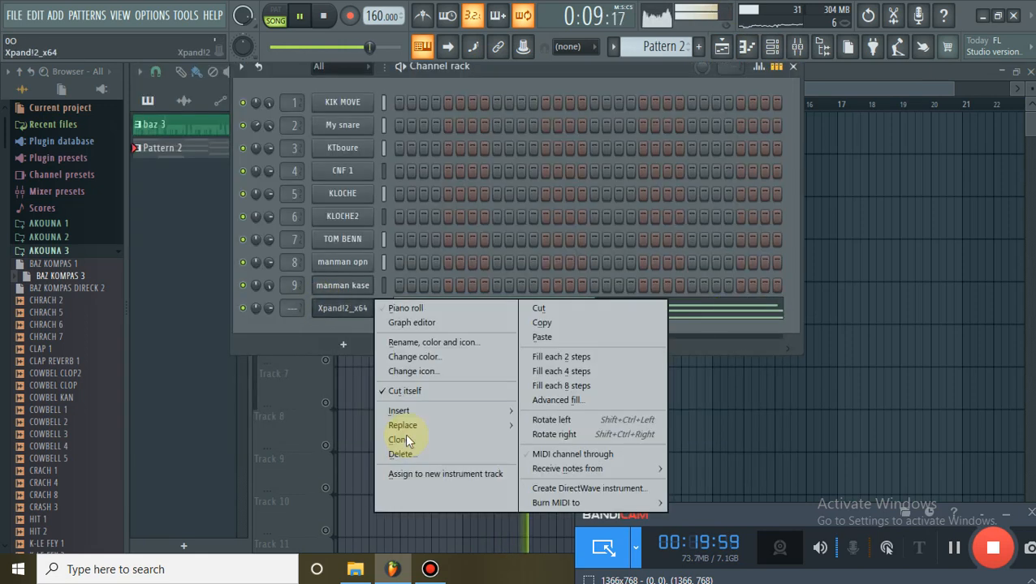
click(403, 434)
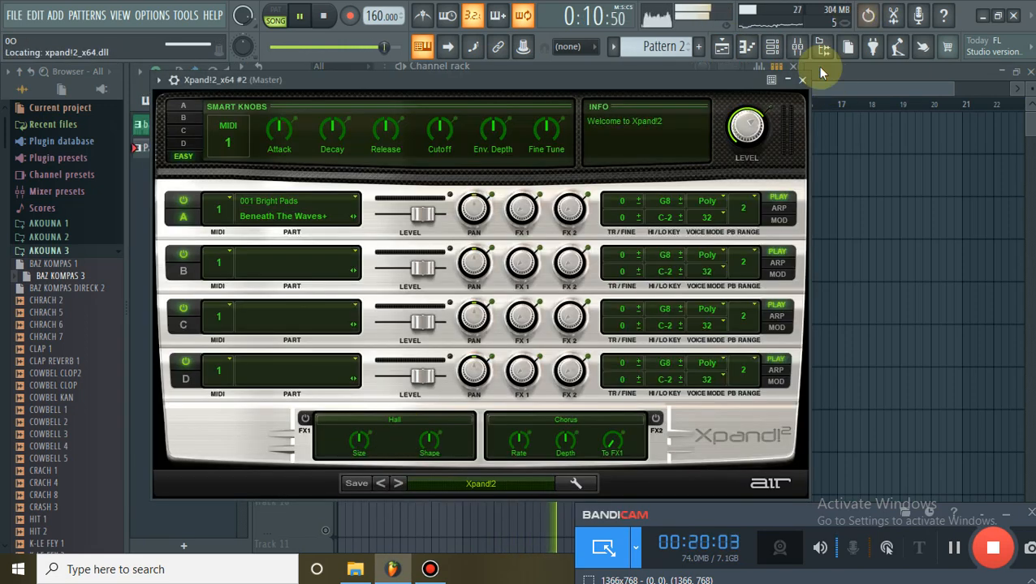
Close the cloned Xpand!2 window, copy the chord notes into the cloned channel and stop playback.
click(800, 79)
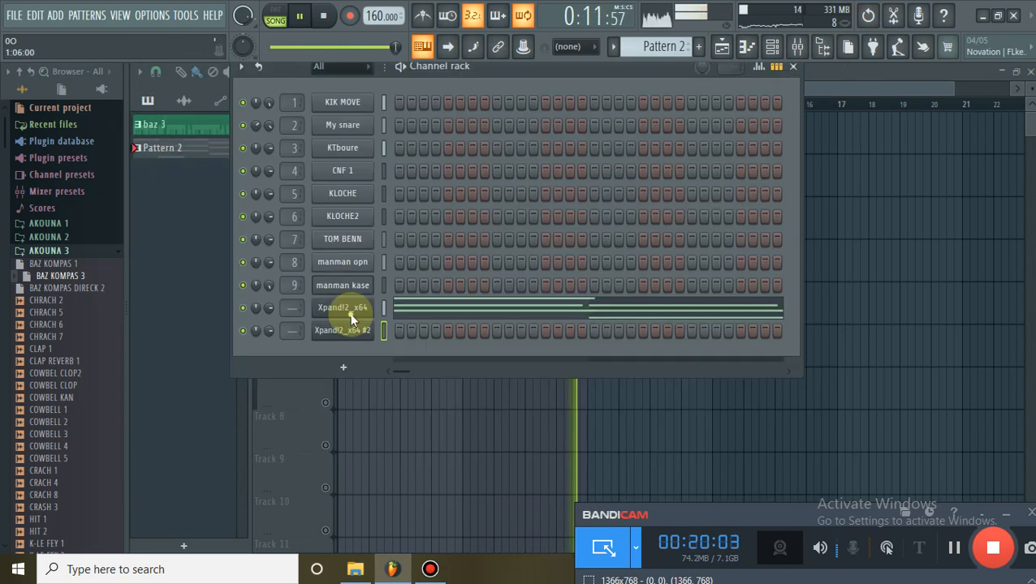
right_click(349, 310)
right_click(357, 331)
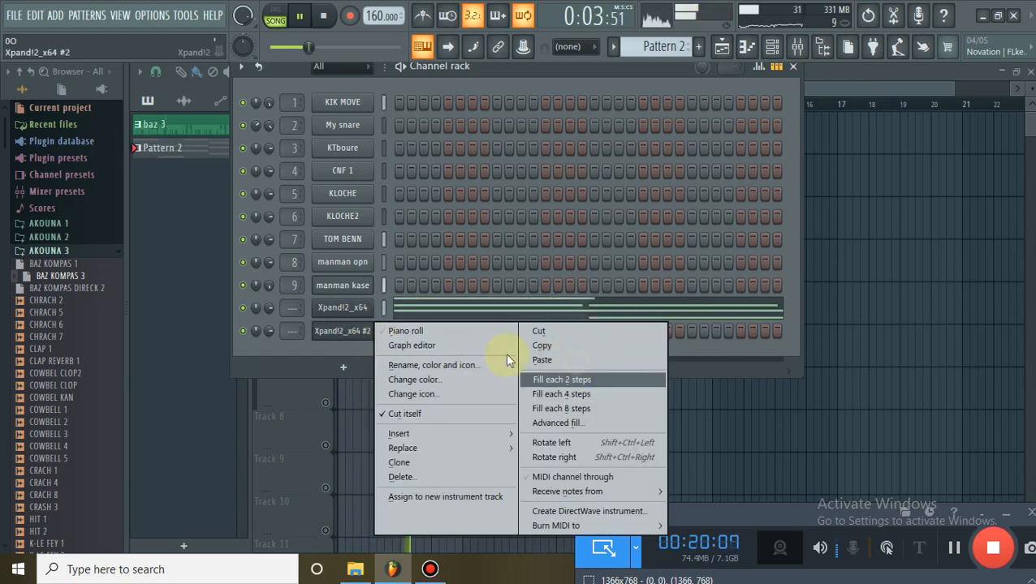
click(537, 360)
key(space)
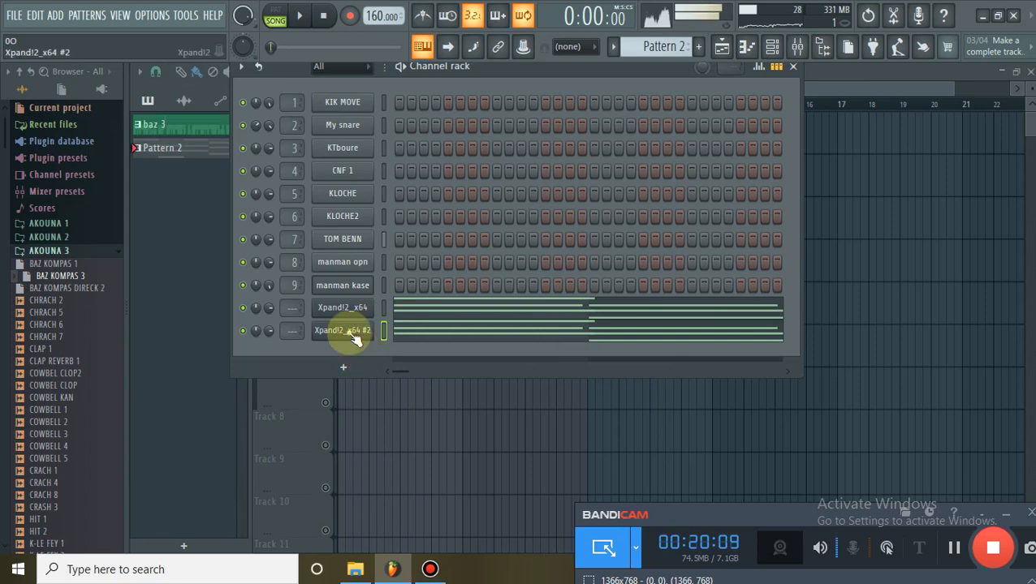
Try the cloned Xpand!2's bell presets from 34 Nasal Bells through 42 Church Bells Loop.
click(353, 333)
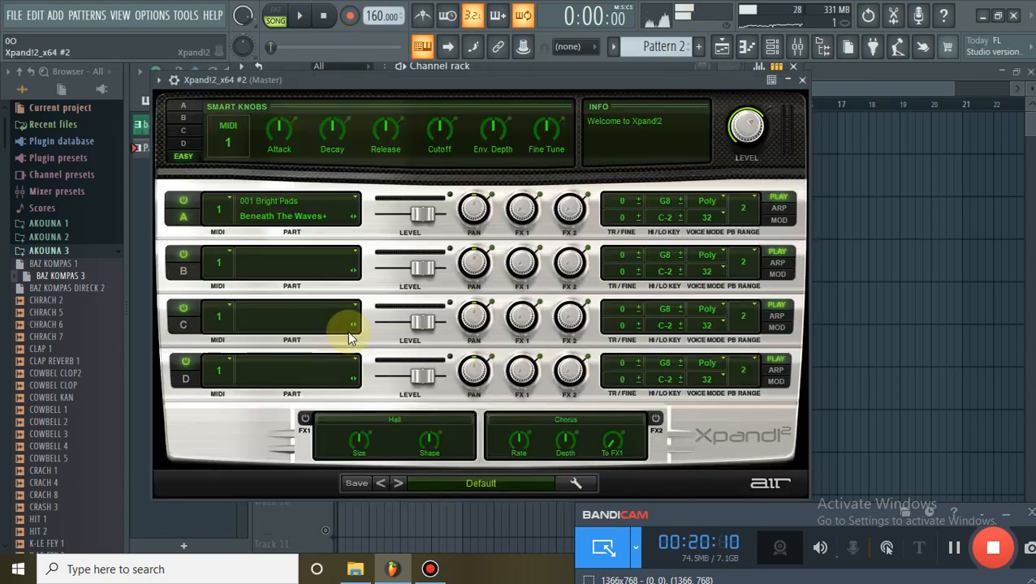
click(450, 482)
mouse_move(453, 481)
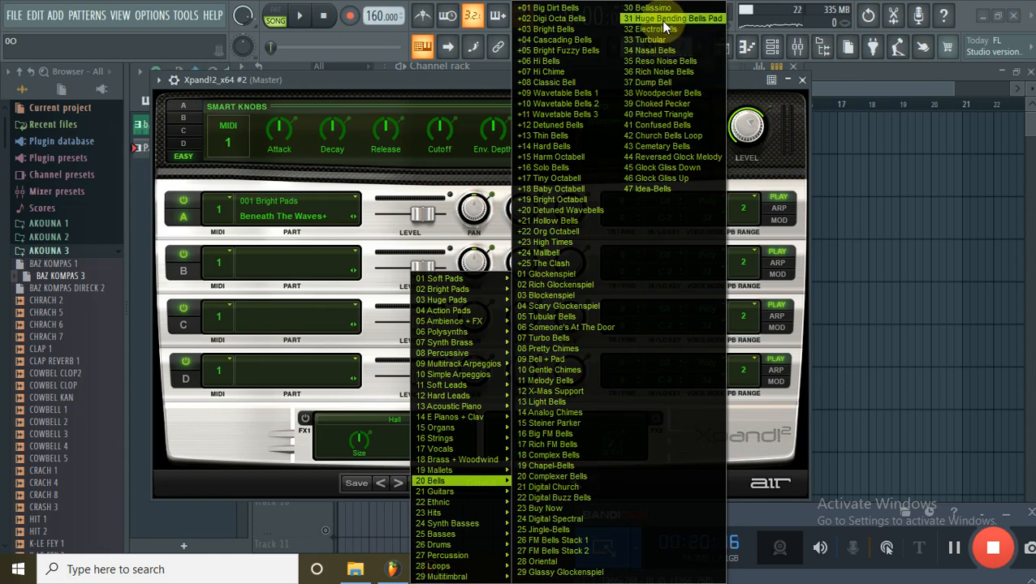
click(664, 49)
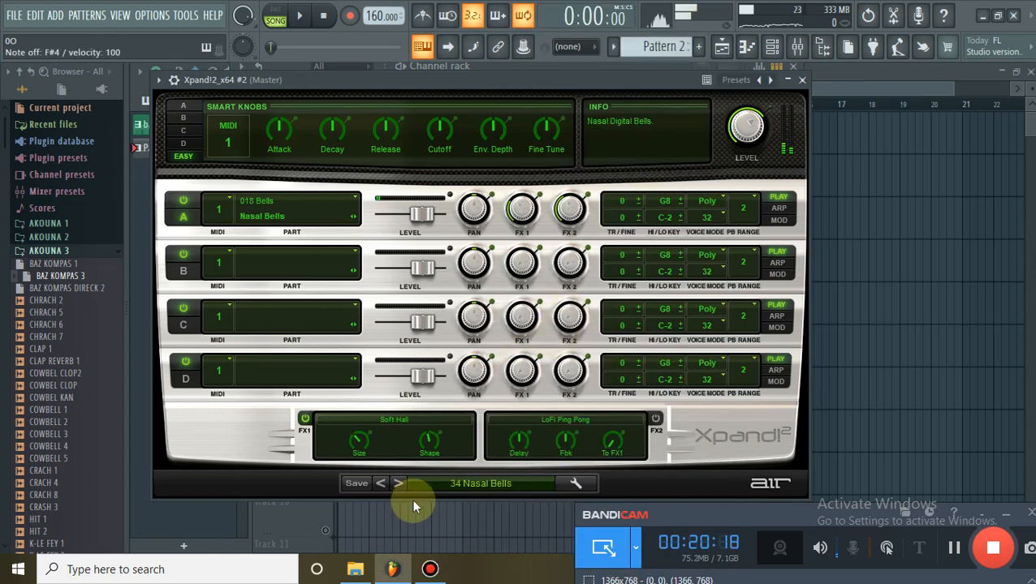
double_click(399, 485)
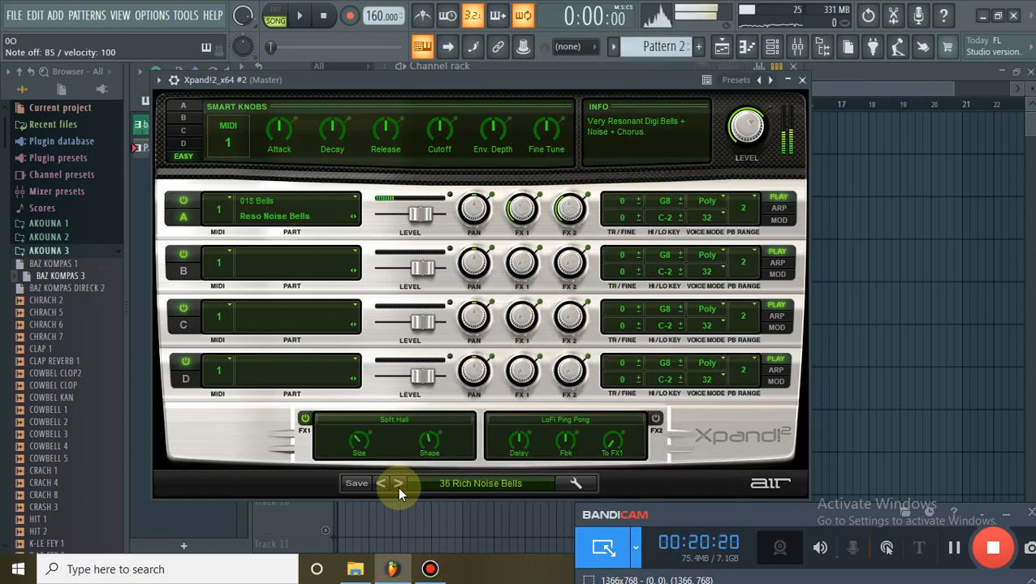
click(398, 484)
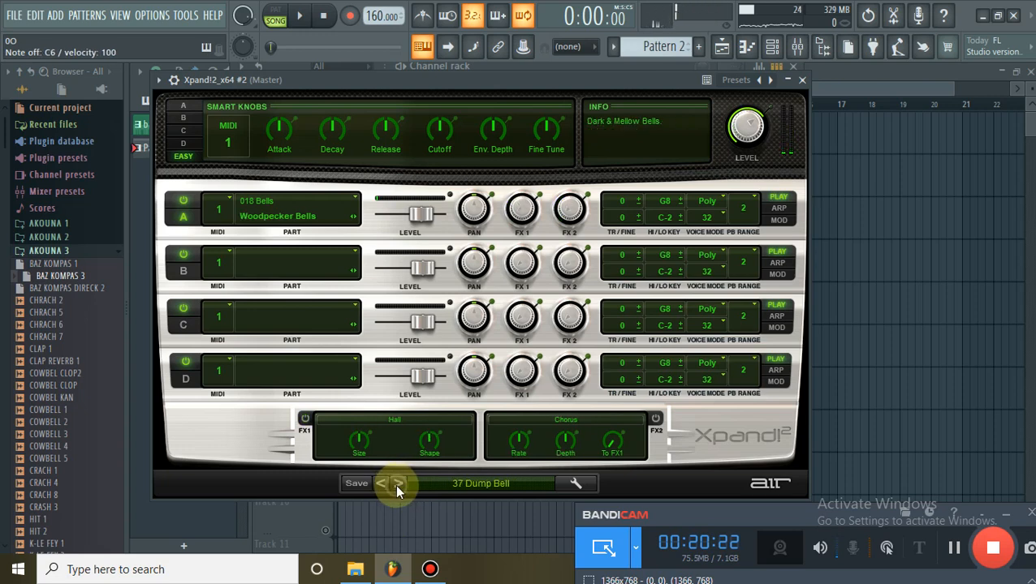
click(398, 484)
click(398, 484)
click(398, 484)
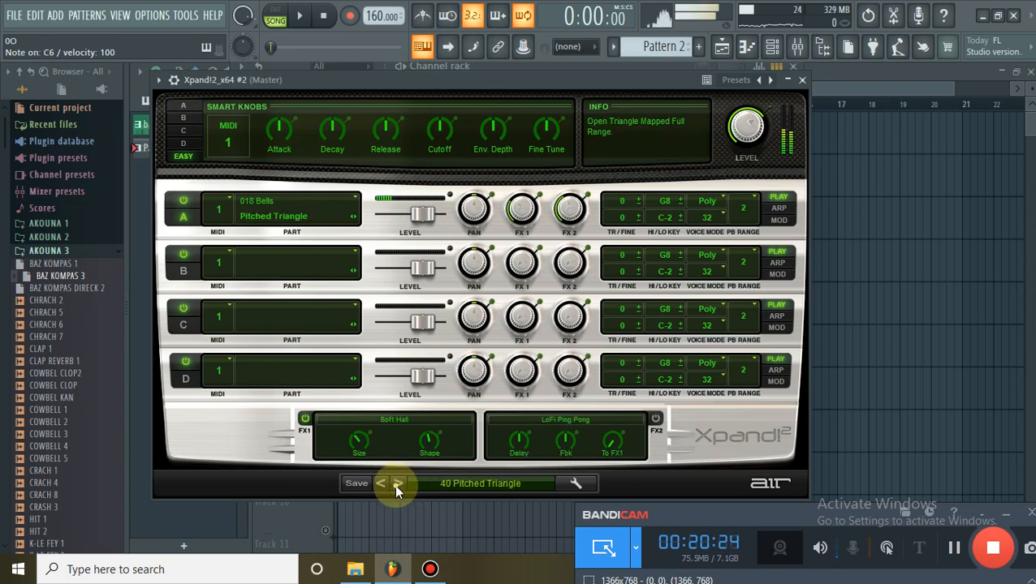
click(398, 483)
click(398, 484)
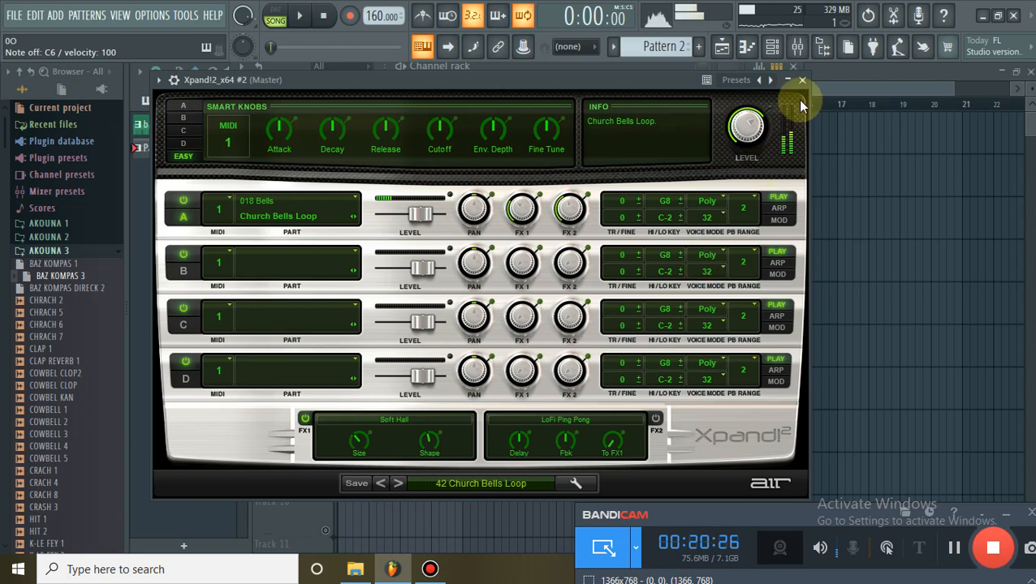
Close the cloned Xpand!2 window and replace that channel's instrument with Purity.
click(802, 79)
right_click(339, 329)
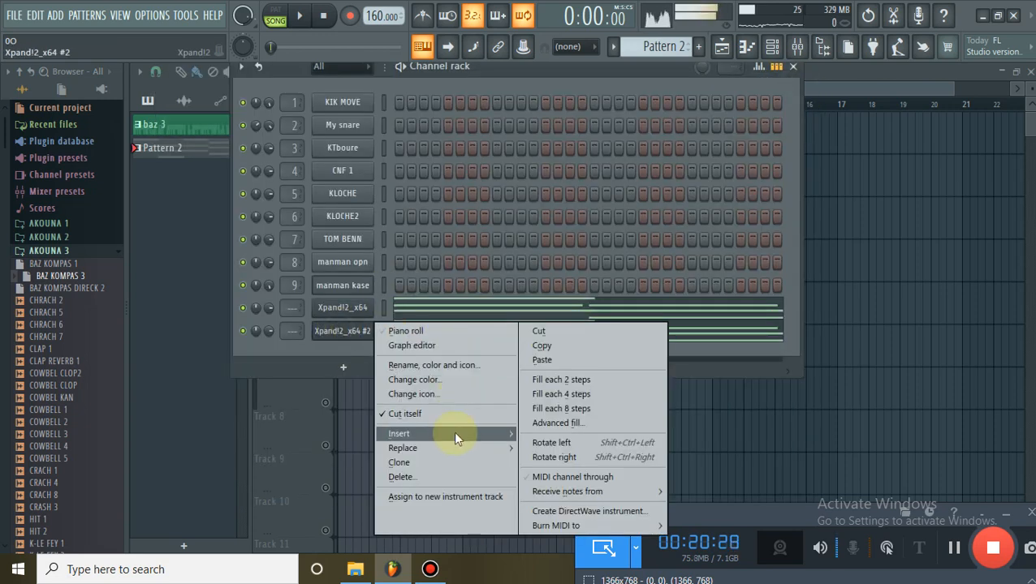
mouse_move(459, 446)
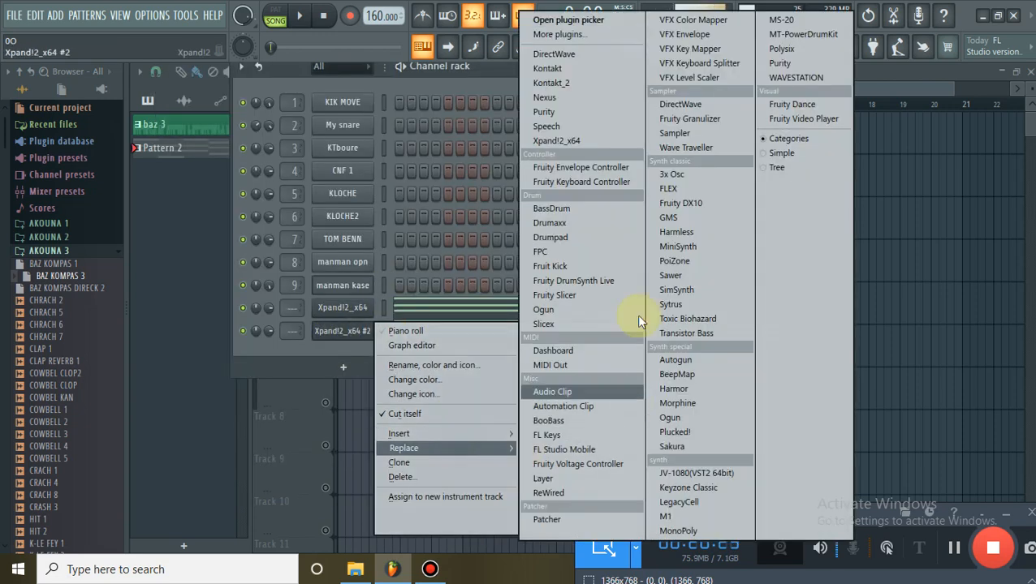
click(586, 112)
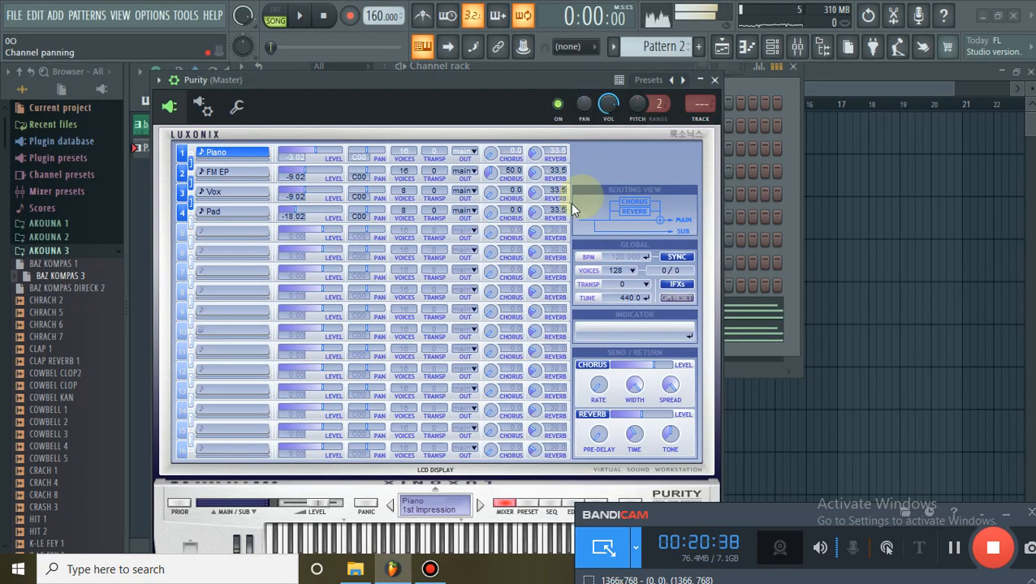
Load the Marimba preset from Purity's Bell & Perc category, then close the instrument window.
click(527, 507)
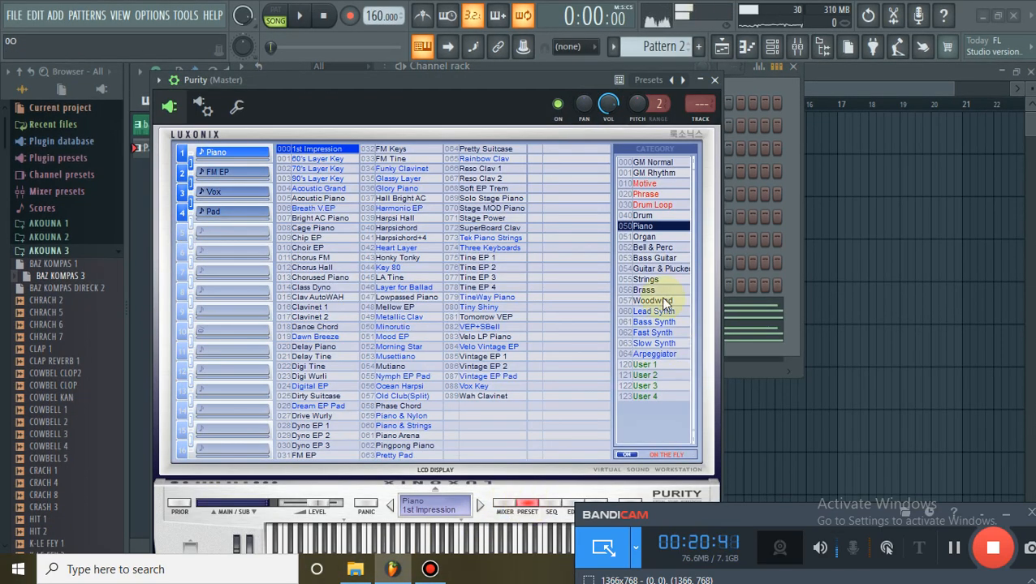
click(654, 247)
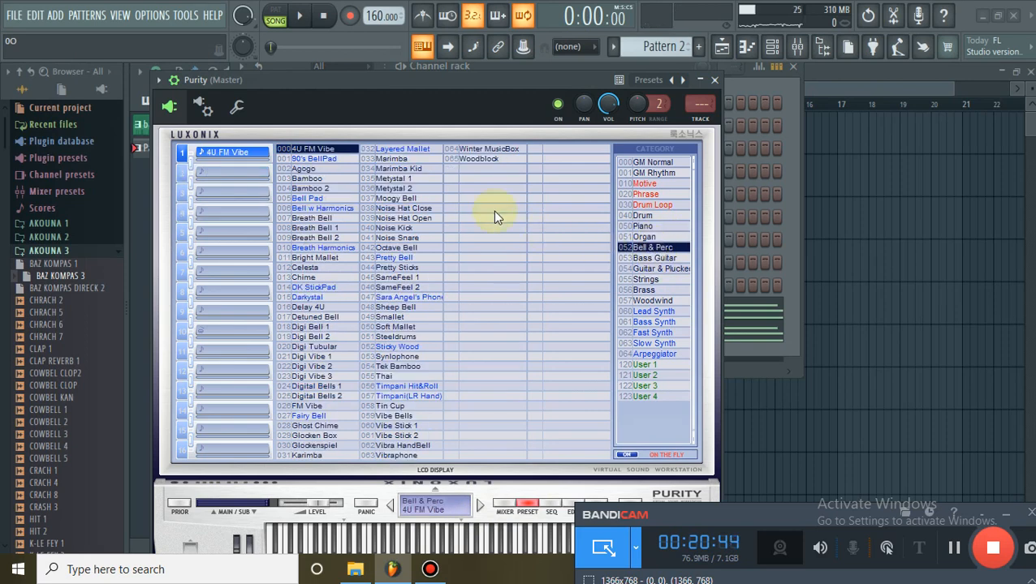
click(402, 159)
click(418, 560)
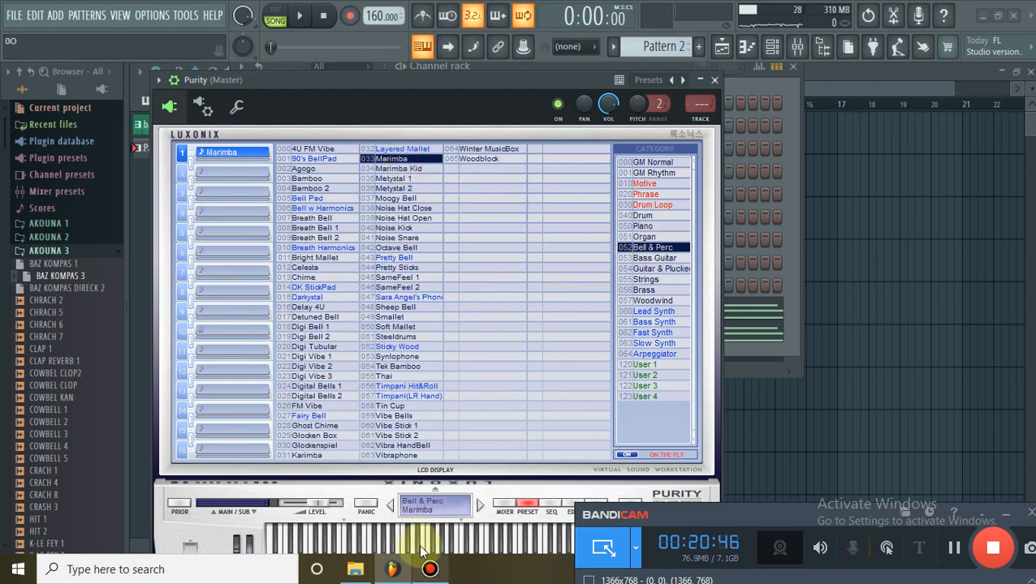
click(714, 80)
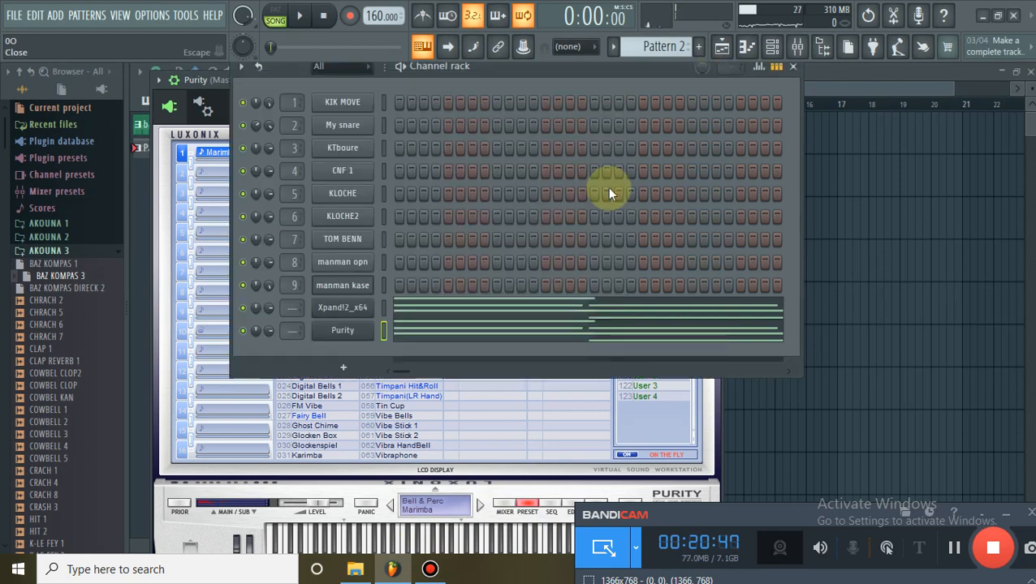
Cut the copied notes from the Purity channel and start recording with the Everything option.
right_click(351, 345)
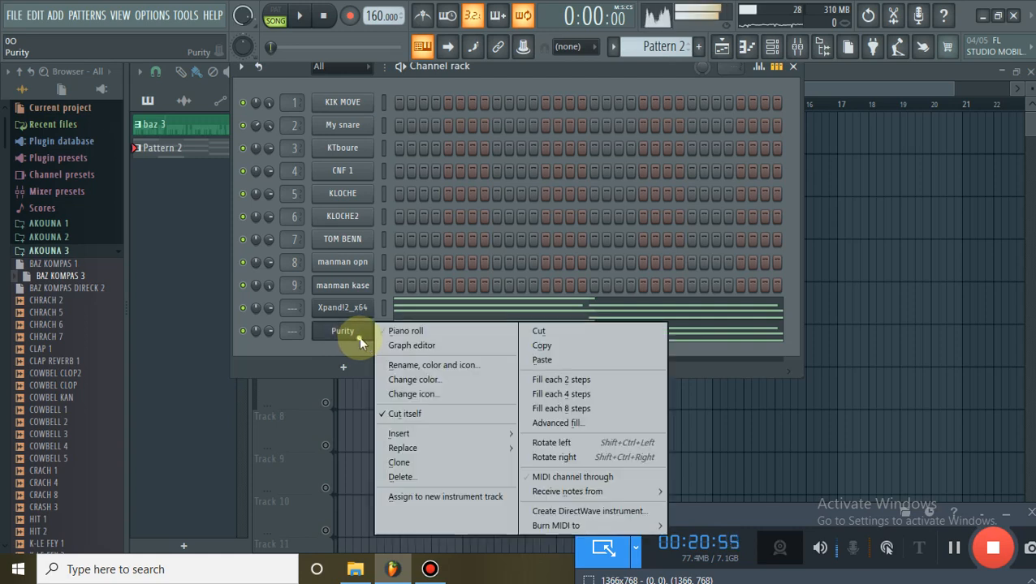
click(529, 329)
click(301, 20)
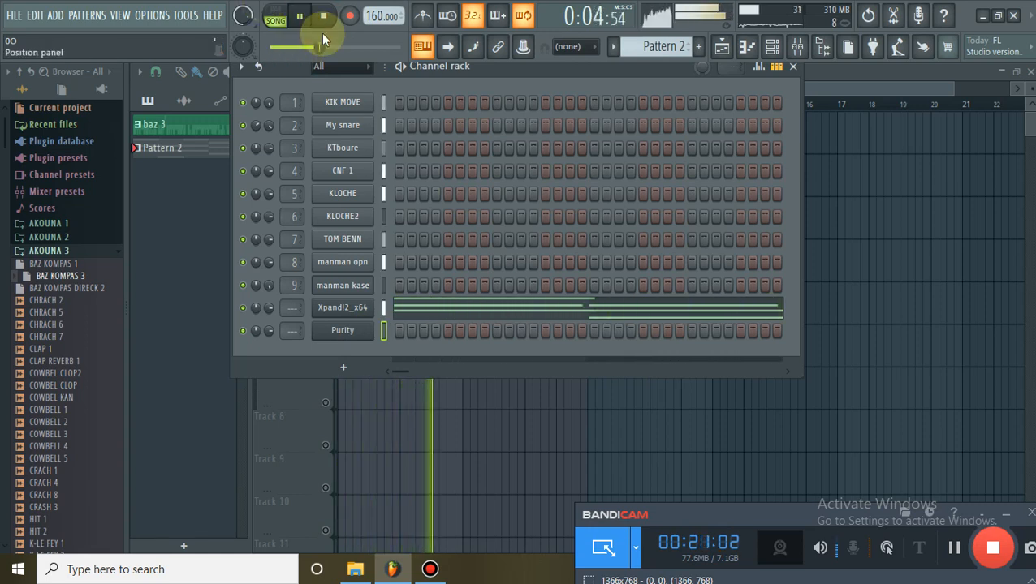
click(329, 20)
click(350, 17)
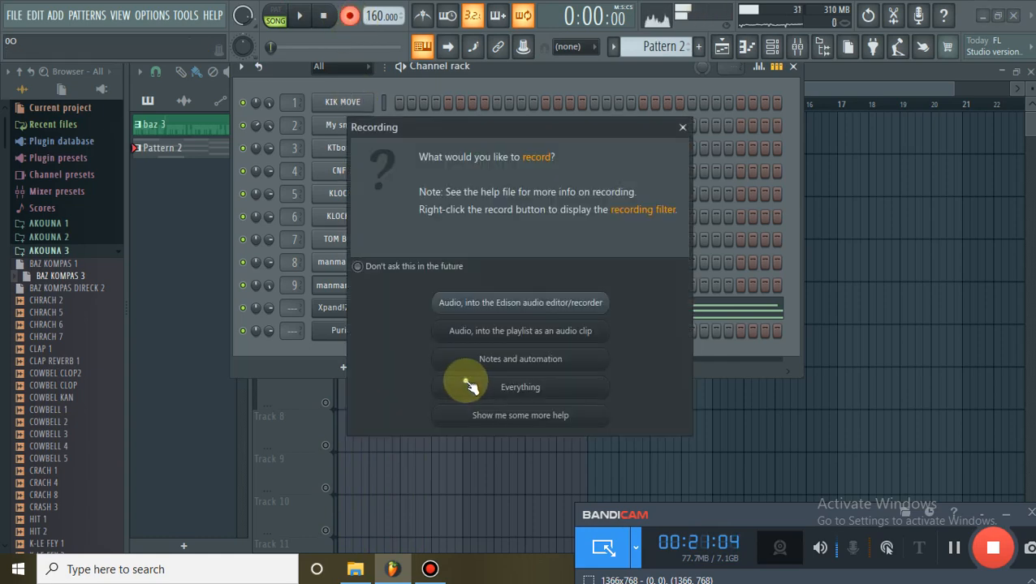
click(464, 384)
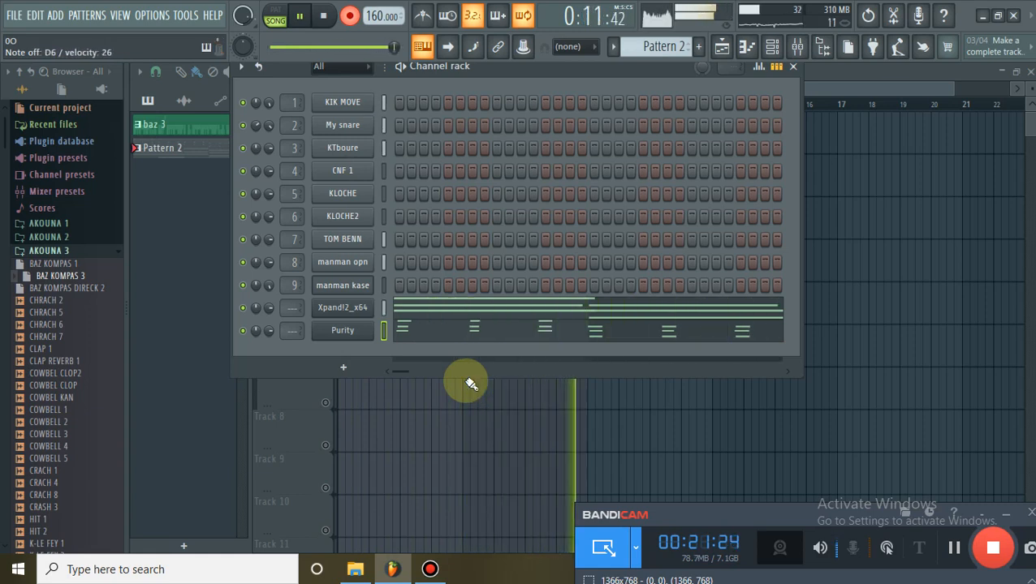
Stop the rejected Purity takes and undo the recorded notes.
key(space)
key(ctrl+z)
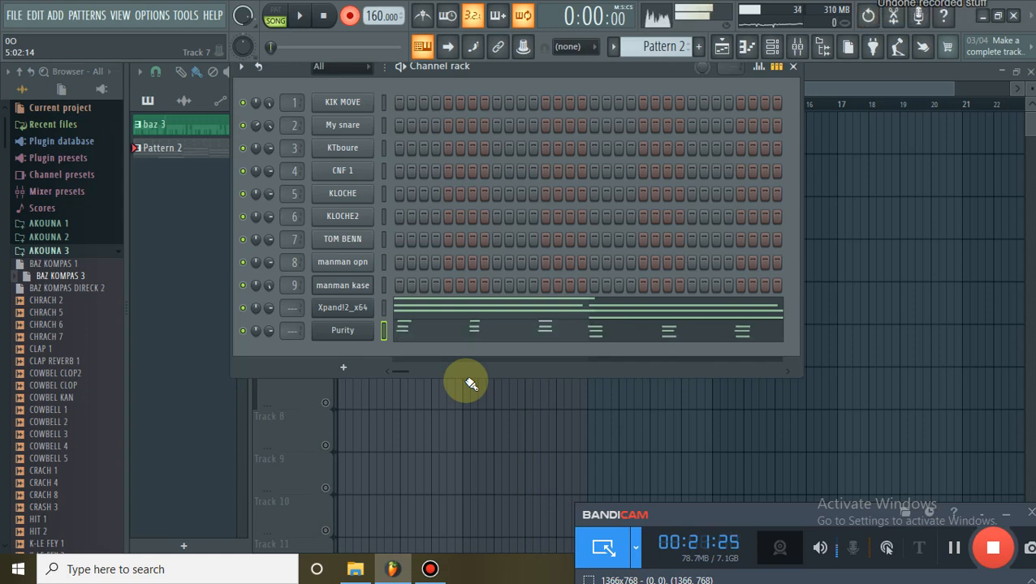
key(ctrl+z)
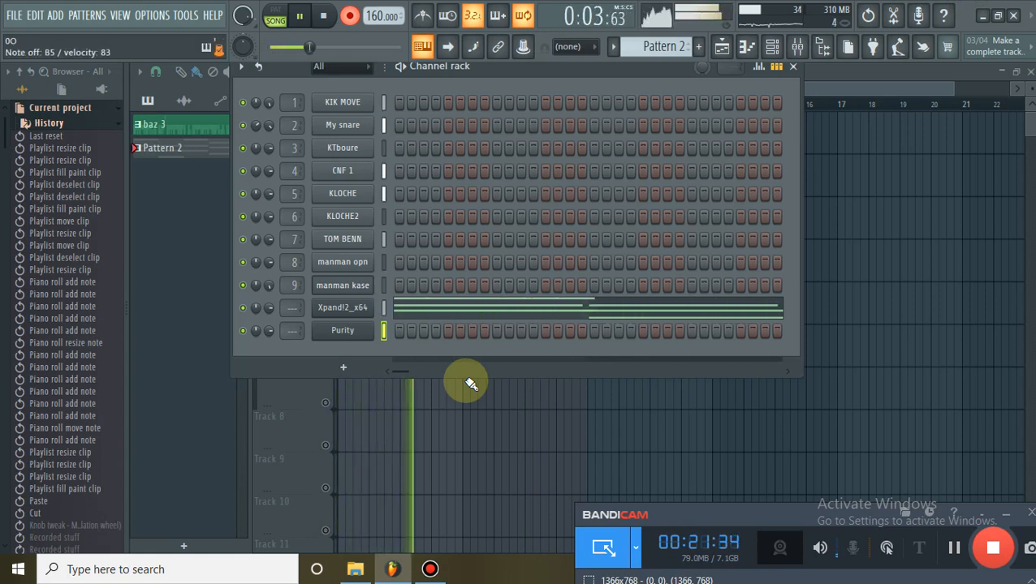
key(ctrl+z)
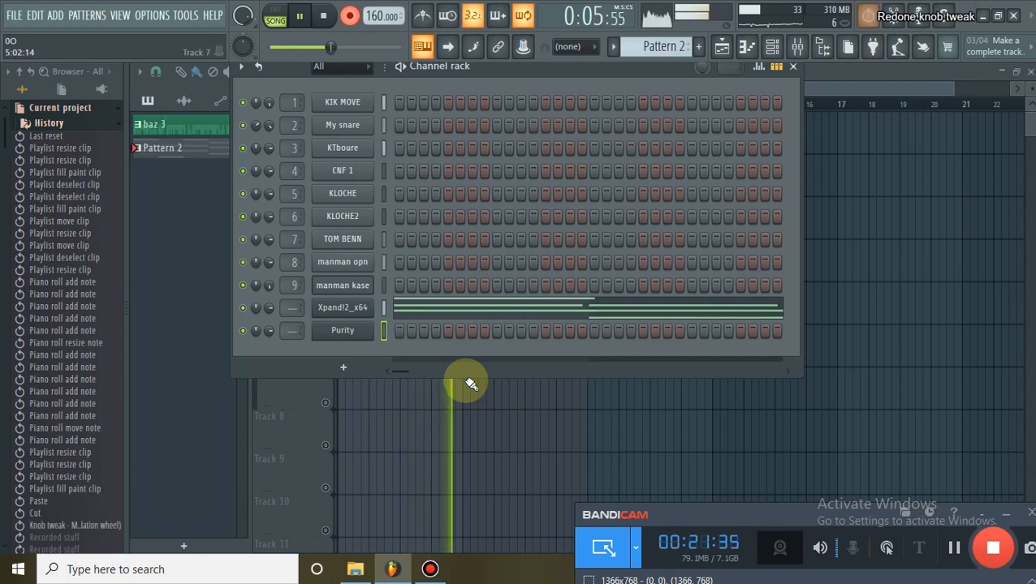
key(space)
key(ctrl+z)
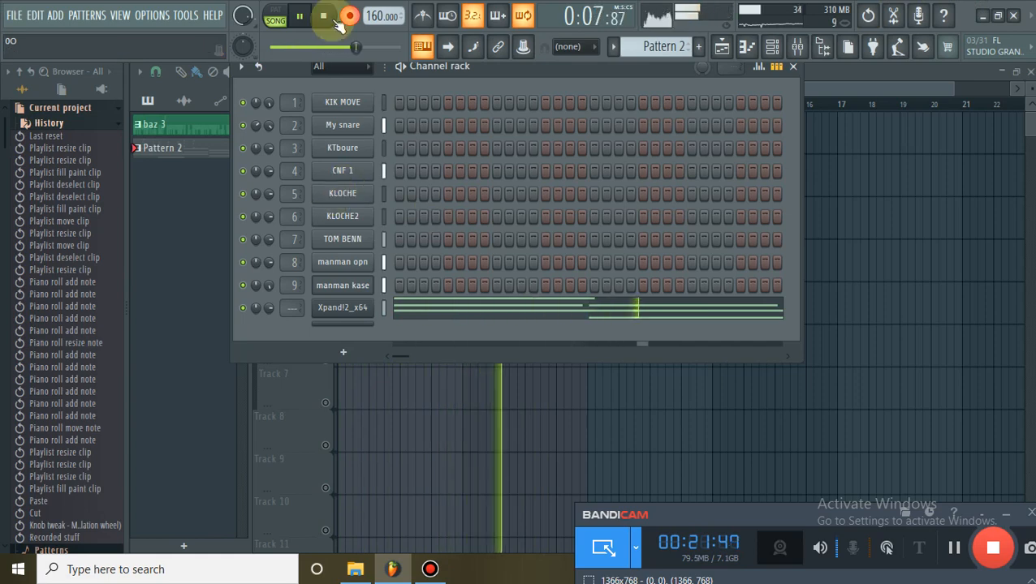
Finish recording the short chord take on Purity and return to the channel rack with the Xpand!2 window closed.
key(space)
click(357, 322)
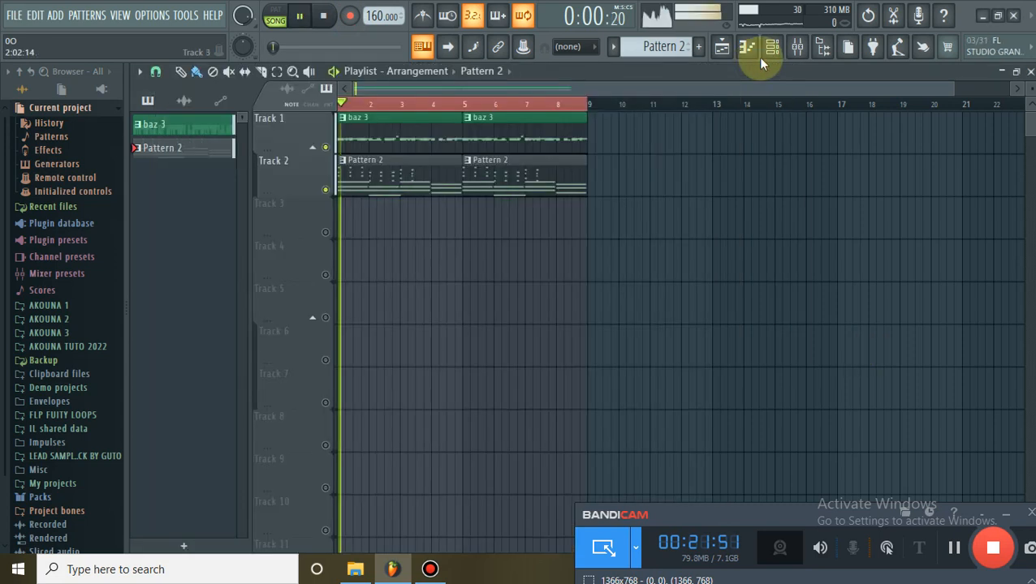
click(772, 48)
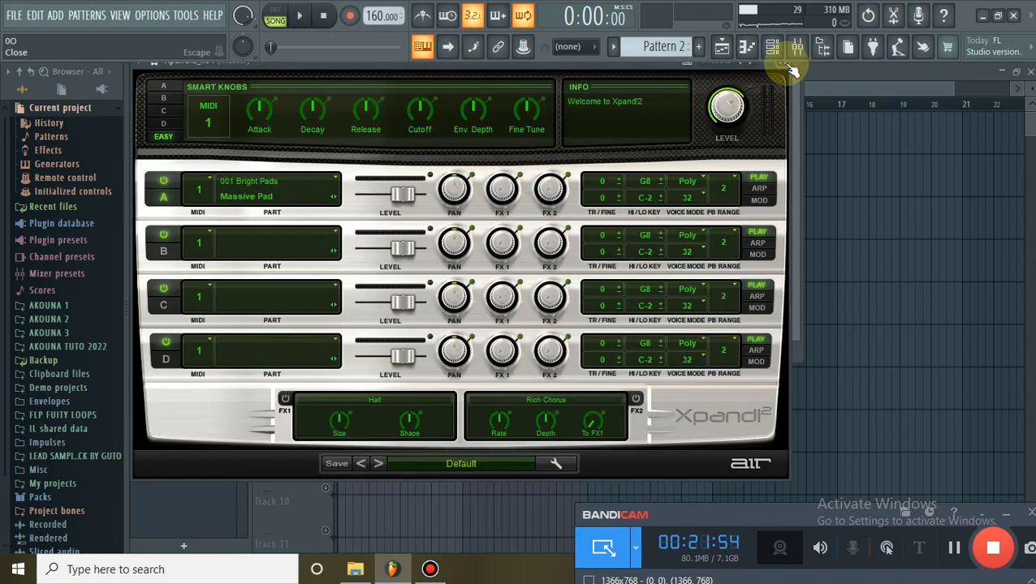
click(787, 66)
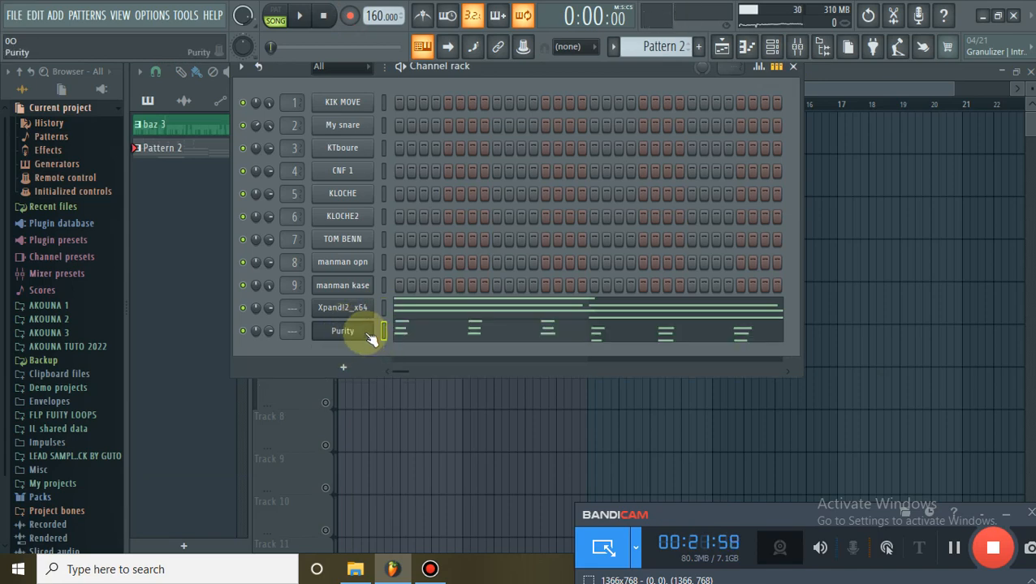
Quantize the recorded Purity notes in the piano roll using the quantizer's Default template.
click(457, 333)
scroll(410, 303, down, 2)
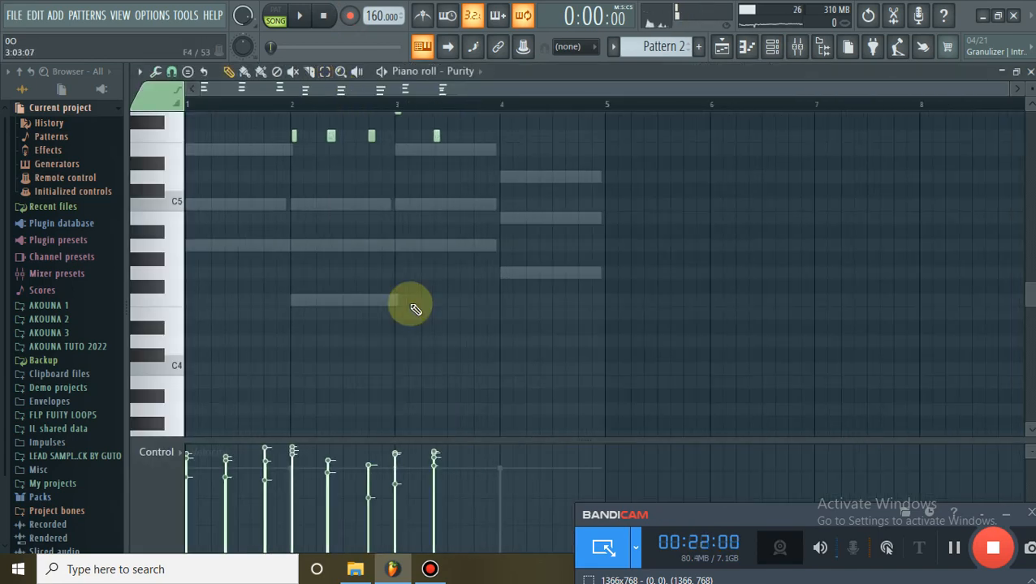
key(alt+q)
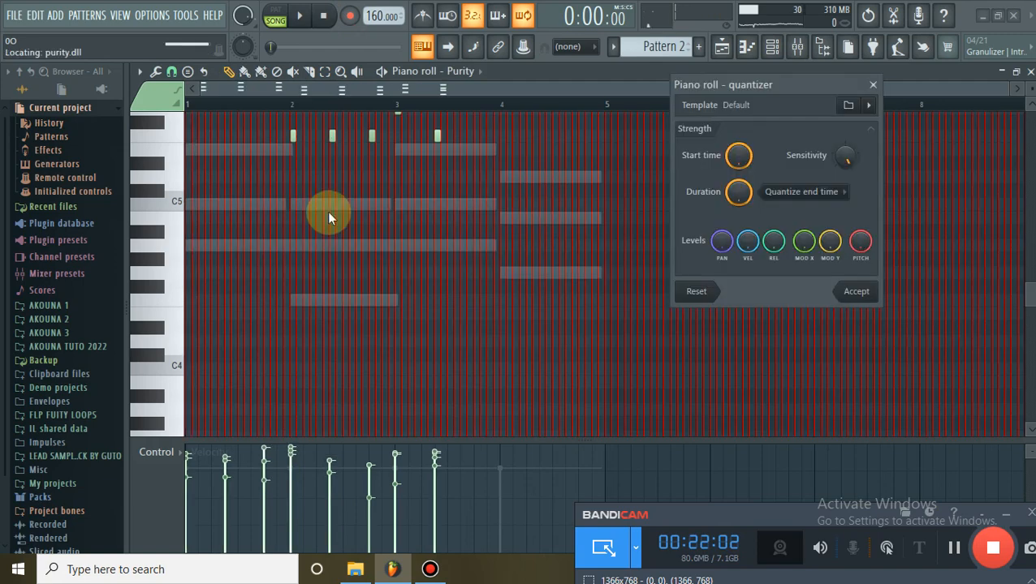
click(879, 294)
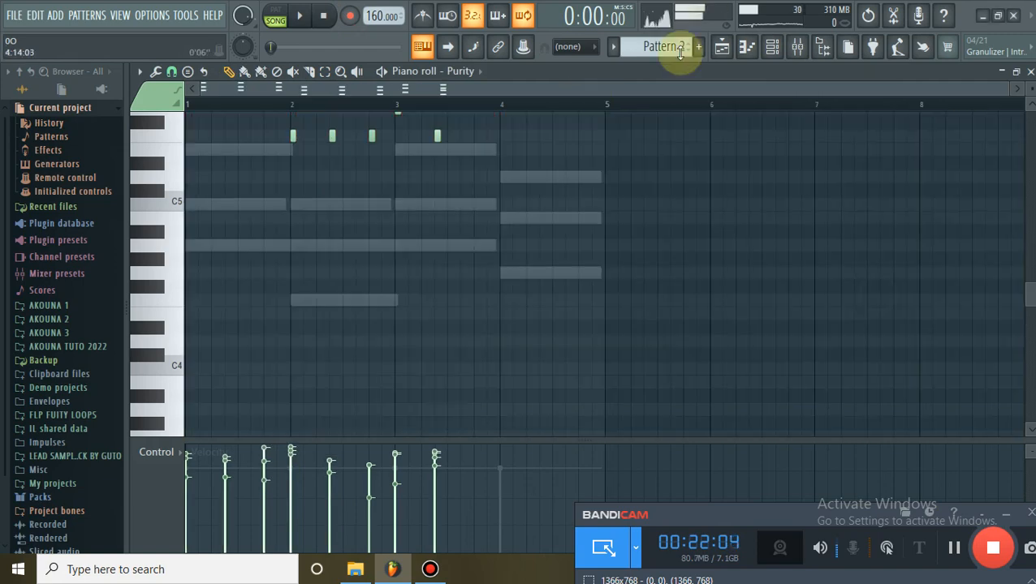
Switch the Purity instrument to the Marimba preset and close its window.
click(772, 46)
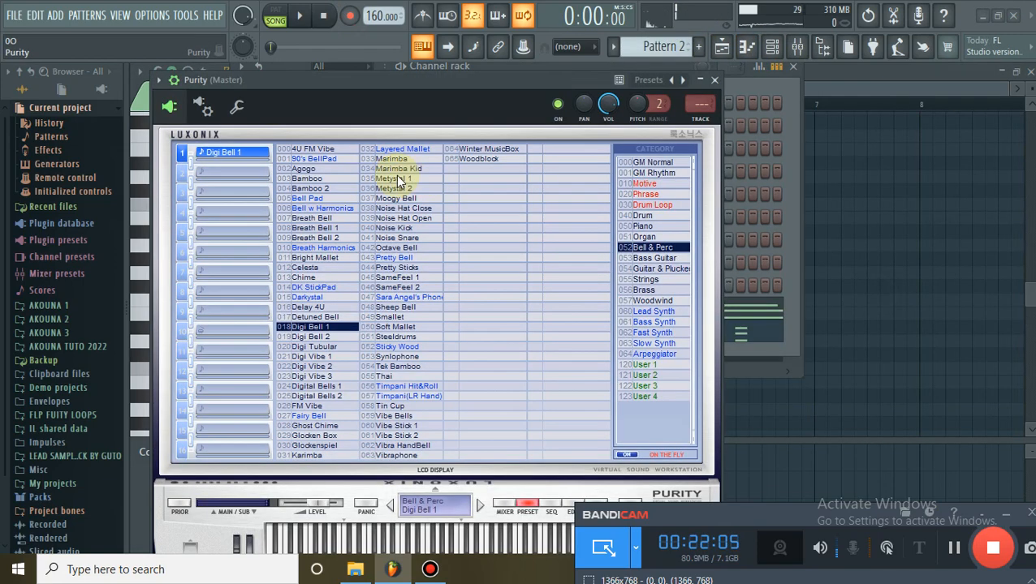
click(397, 159)
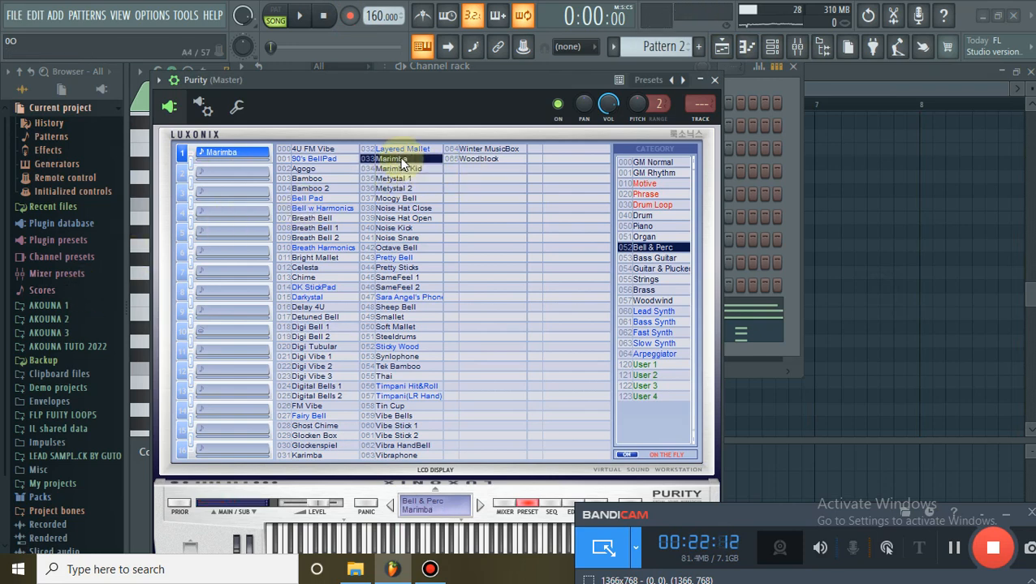
click(714, 79)
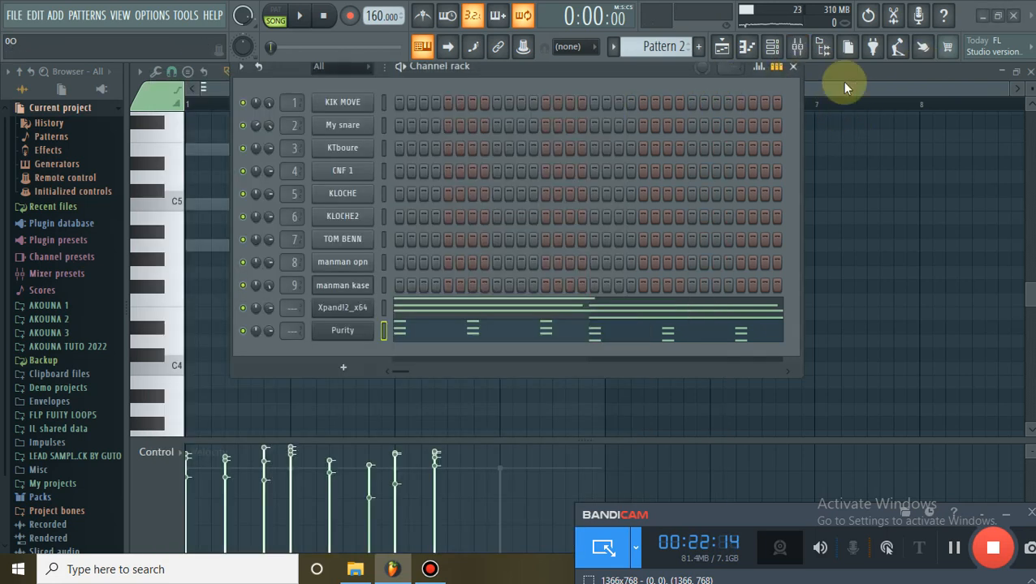
Open the Purity notes in the piano roll and bring the empty fourth bar with its ghost notes into view.
key(F6)
scroll(230, 98, up, 4)
scroll(239, 106, up, 3)
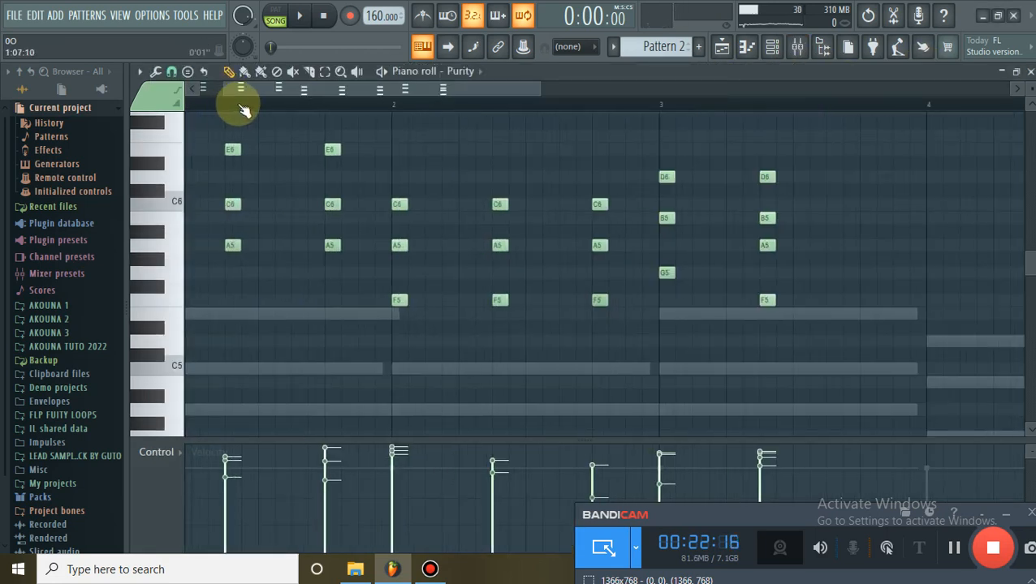
scroll(240, 104, down, 3)
scroll(528, 284, down, 2)
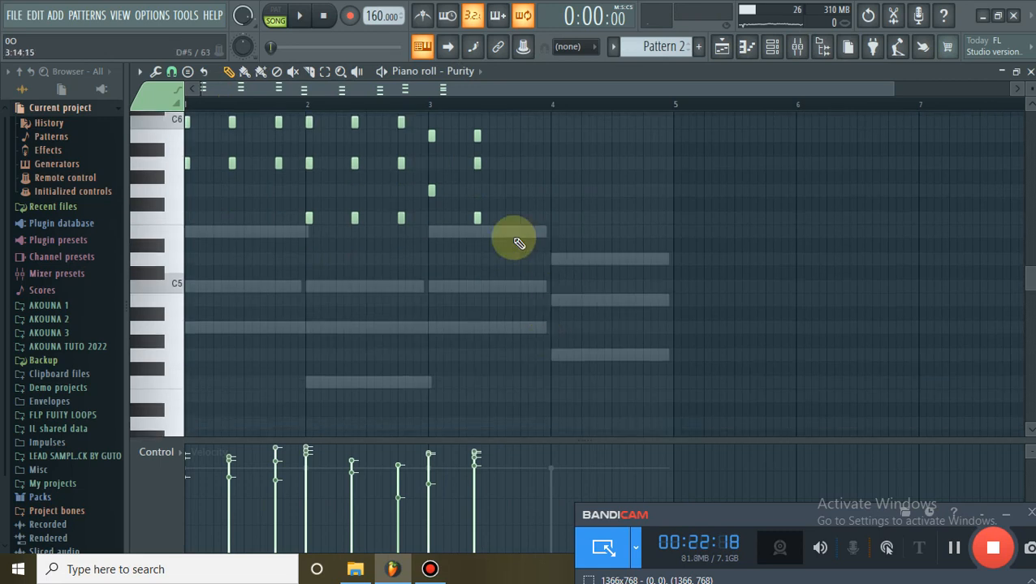
click(554, 300)
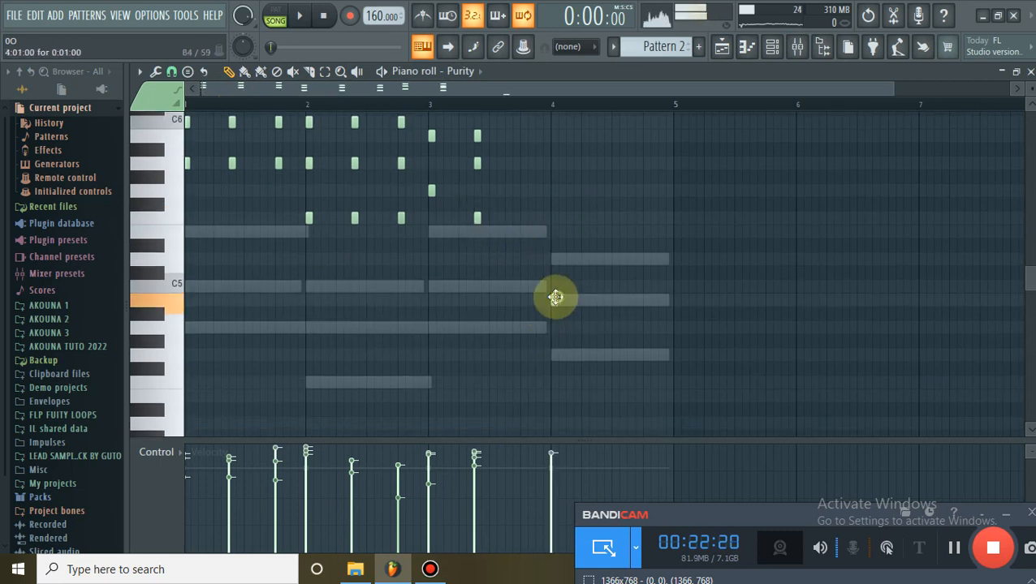
click(554, 259)
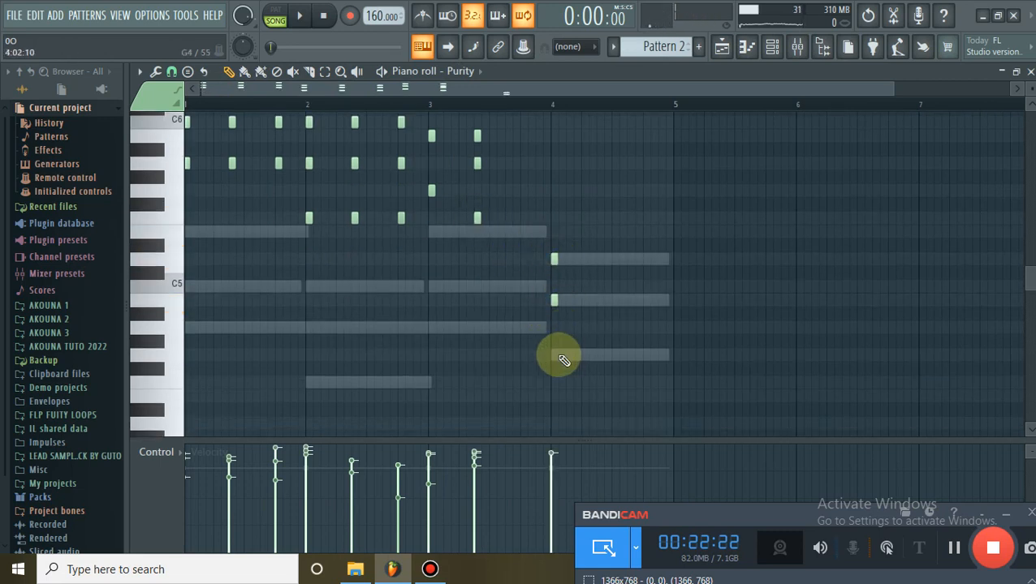
right_click(552, 258)
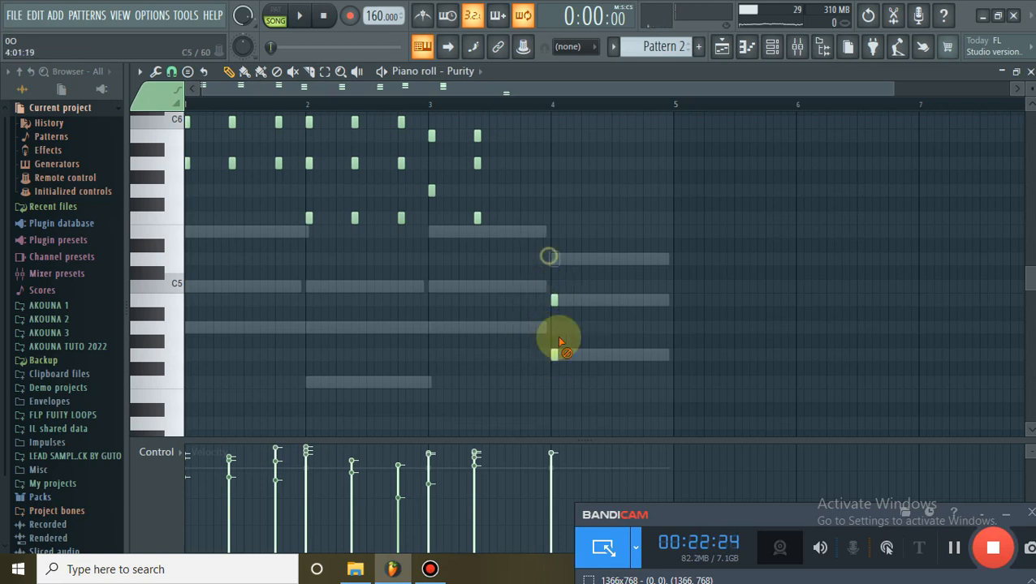
right_click(554, 300)
right_click(555, 357)
Delete all Purity notes in bar 3, keeping only the chords in bars 1 and 2, and play the result briefly.
scroll(467, 223, up, 3)
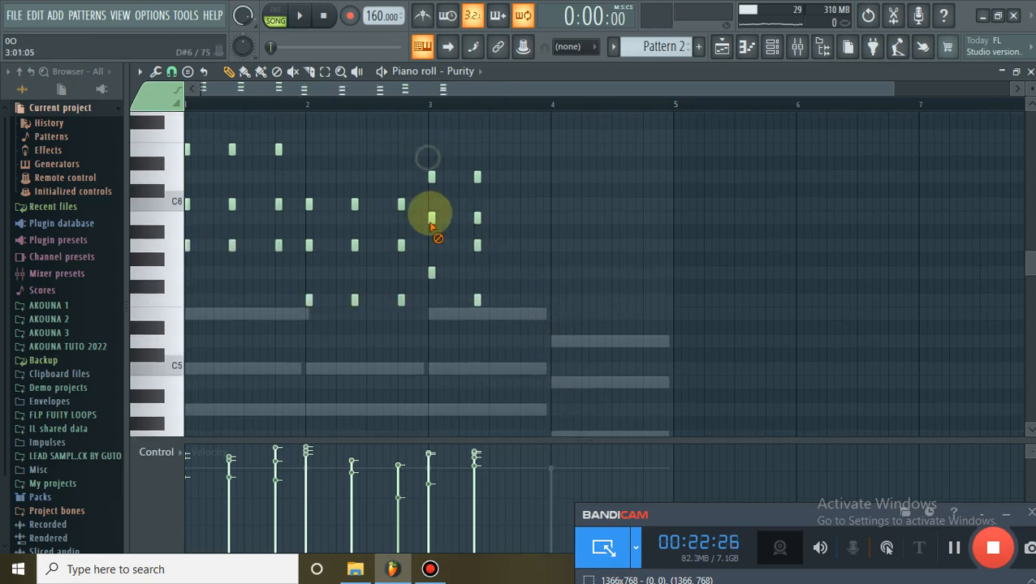
right_click(431, 218)
right_click(431, 273)
right_click(477, 245)
right_click(478, 218)
right_click(477, 177)
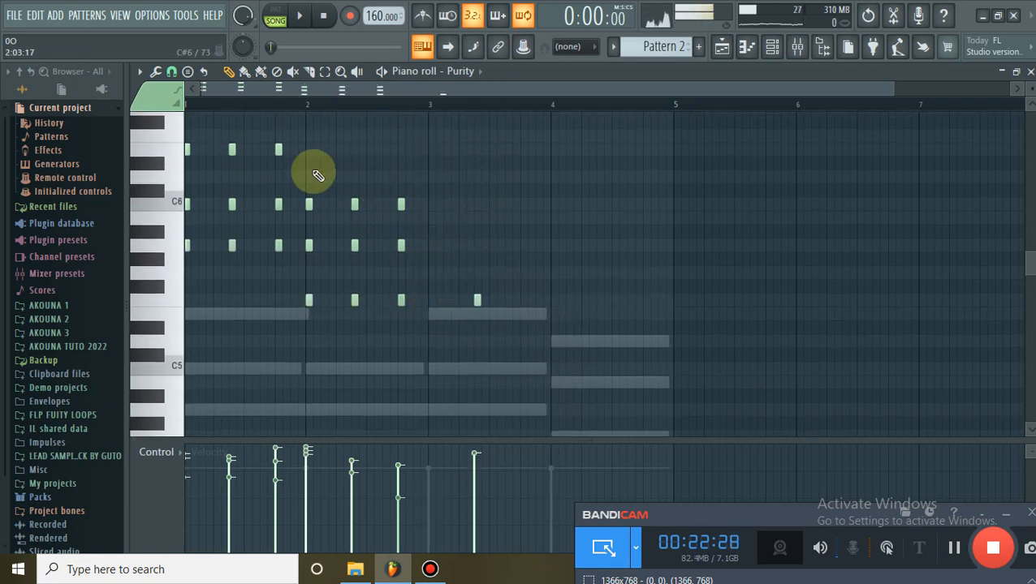
right_click(477, 300)
key(space)
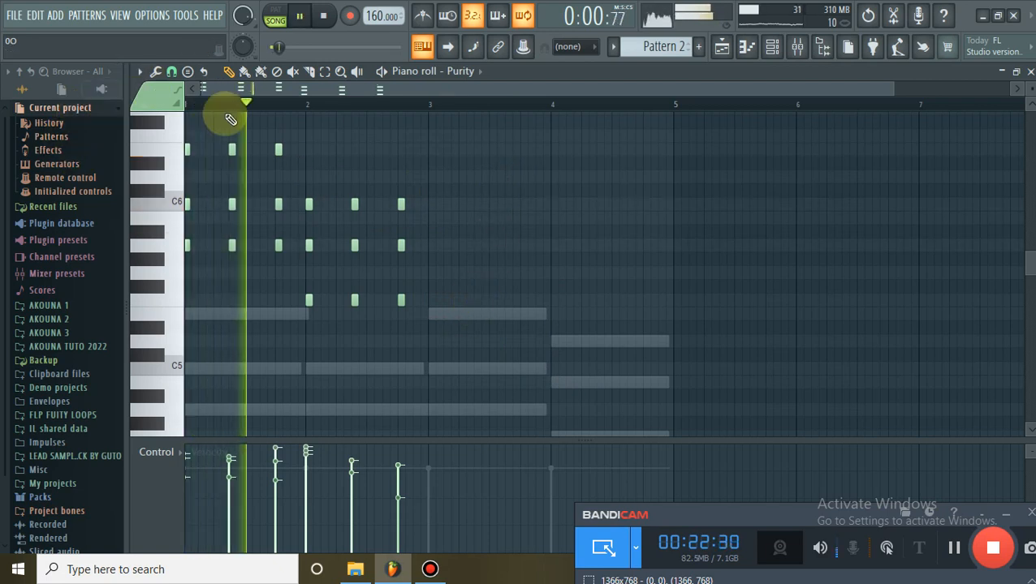
key(space)
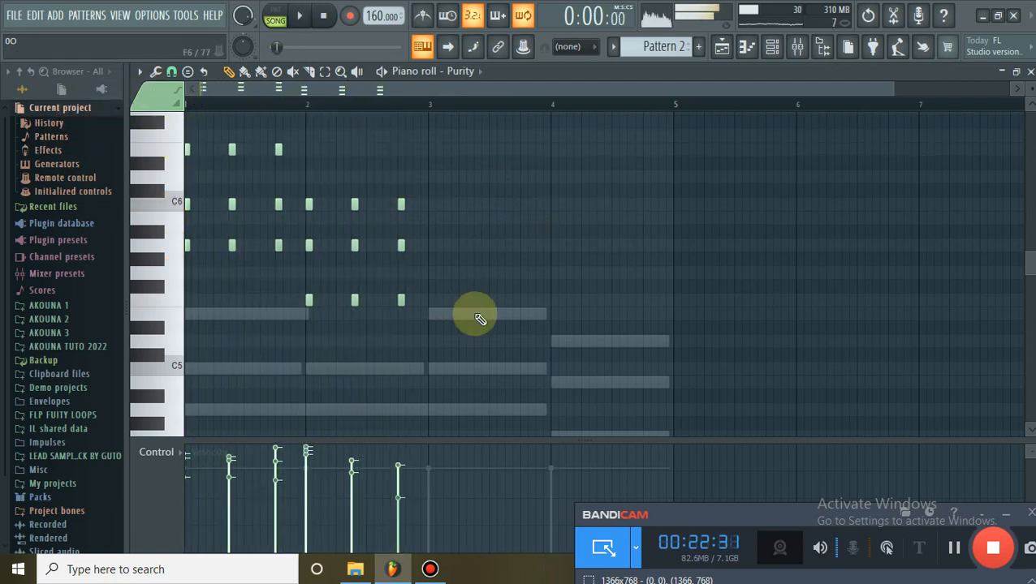
Duplicate the two-bar Purity phrase into bars 3 and 4, lower the copy one octave onto the ghost notes and deselect it.
drag(456, 331, 434, 315)
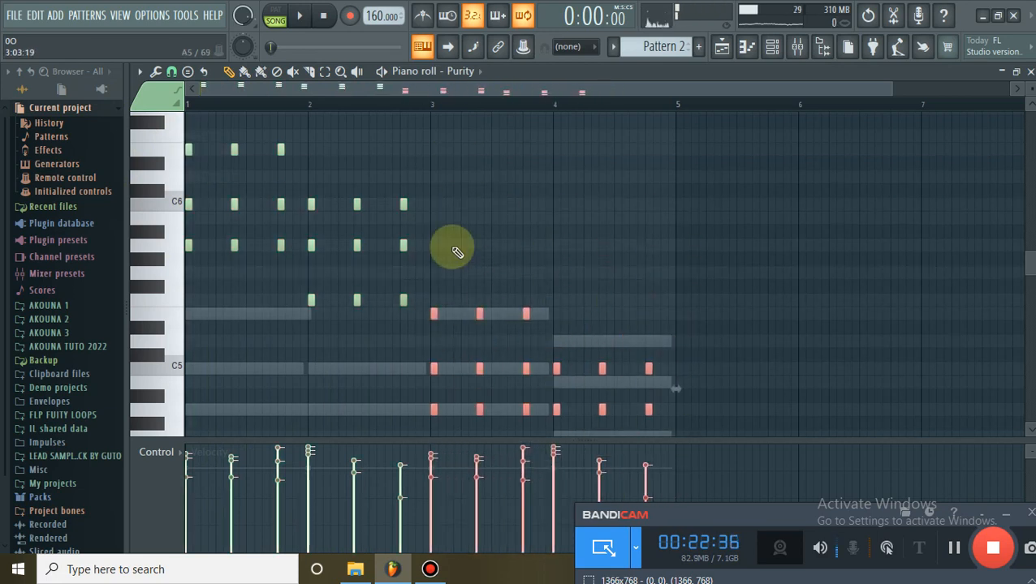
scroll(463, 247, down, 1)
ctrl+click(577, 226)
scroll(573, 215, down, 4)
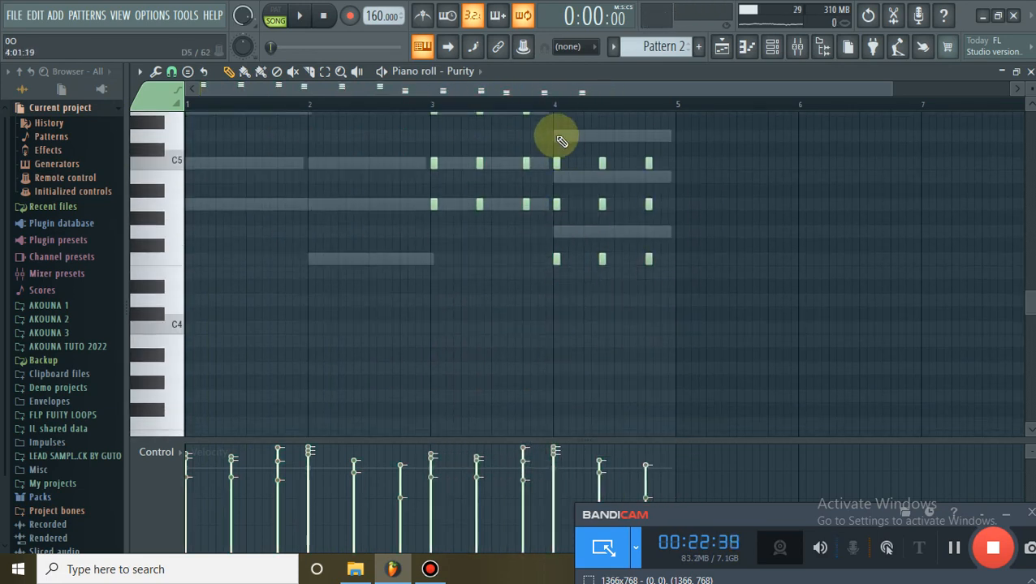
Raise the three Purity chords in bar 4 by two semitones to D5, B4 and G4, matching the ghost notes.
drag(557, 135, 686, 317)
scroll(613, 231, up, 4)
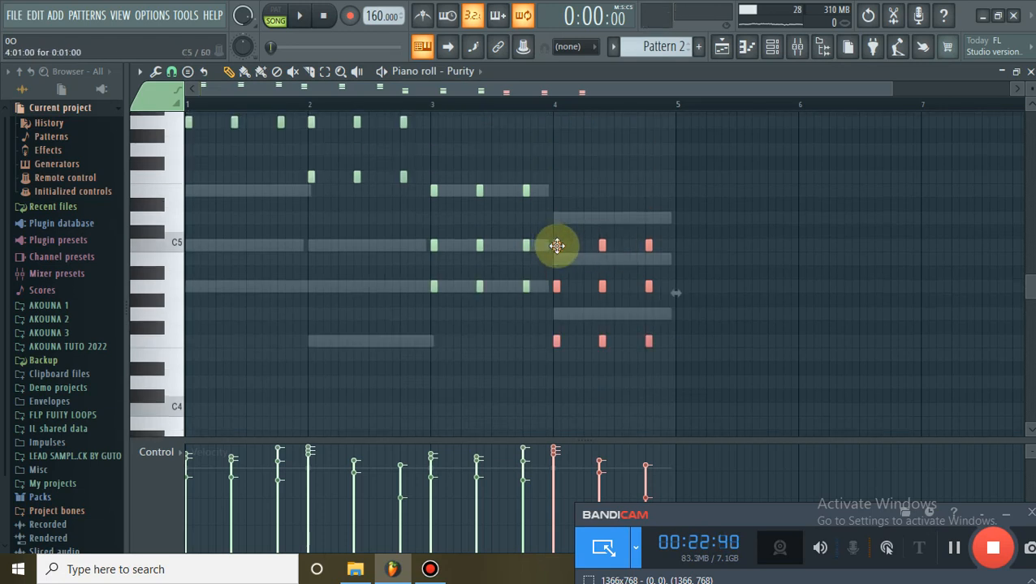
drag(557, 246, 556, 213)
ctrl+click(555, 141)
Play back the four-bar Purity chord part, close the piano roll and listen to it again with the full beat.
key(space)
scroll(366, 139, up, 4)
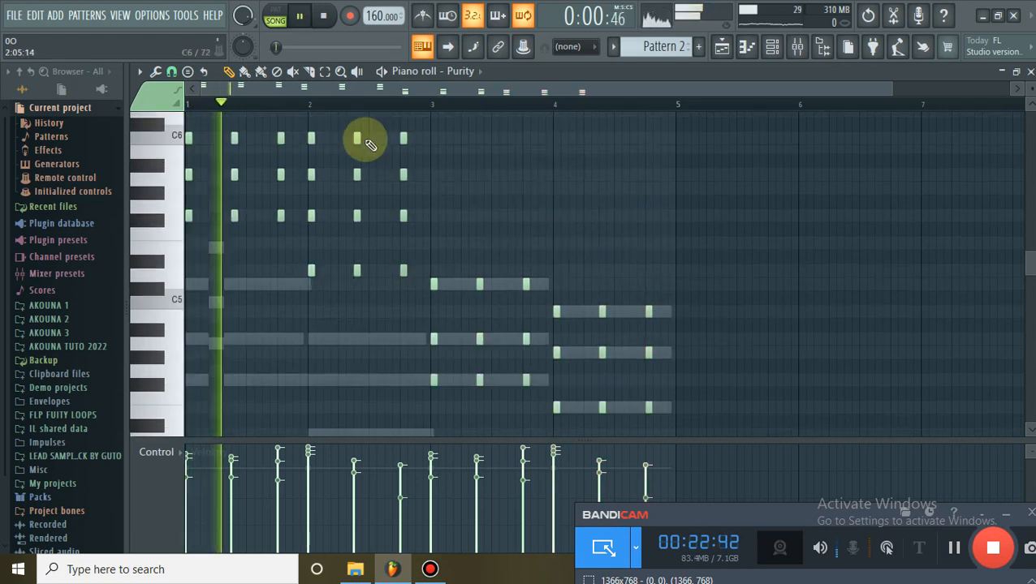
scroll(398, 144, up, 3)
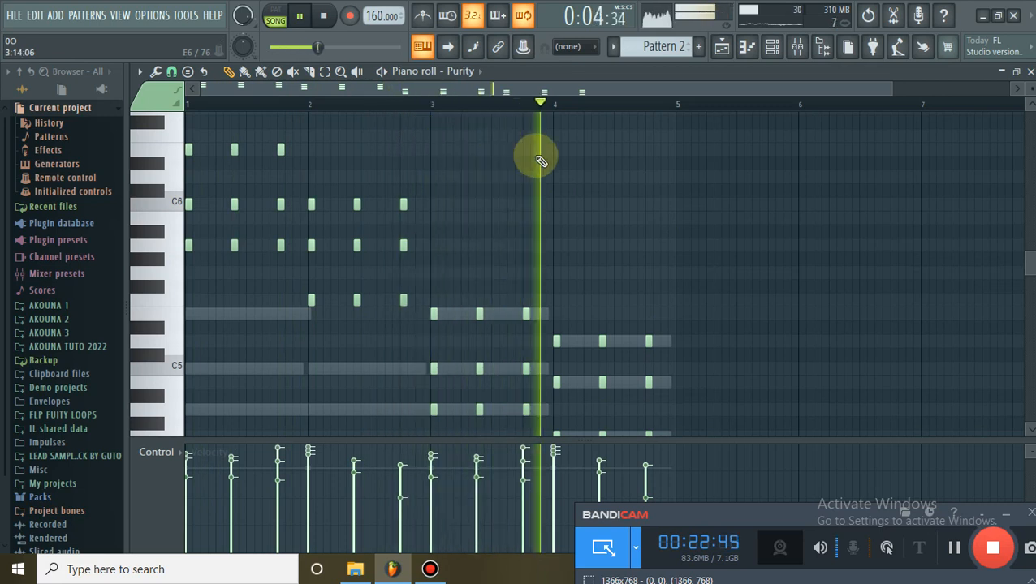
scroll(513, 112, down, 1)
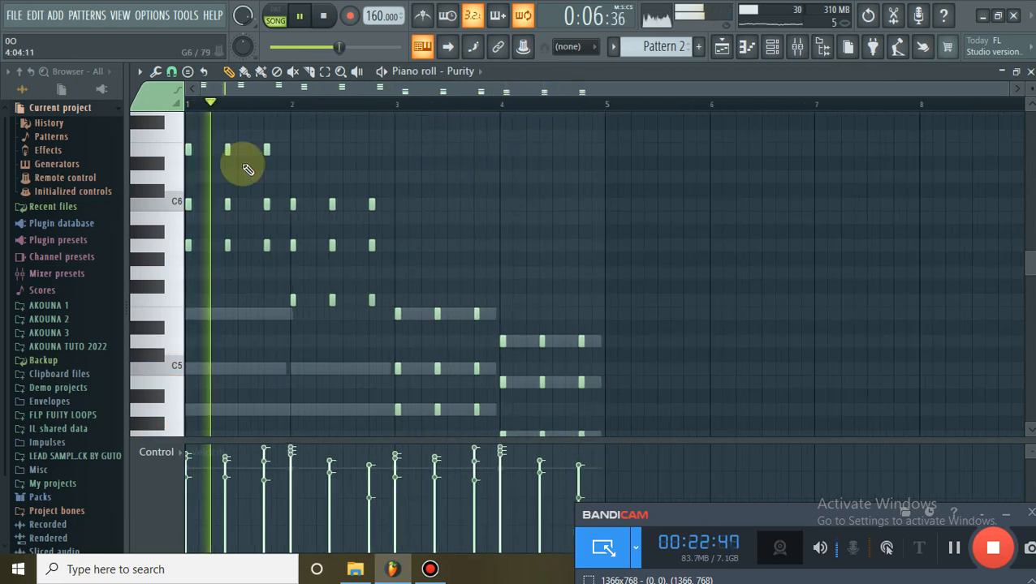
key(space)
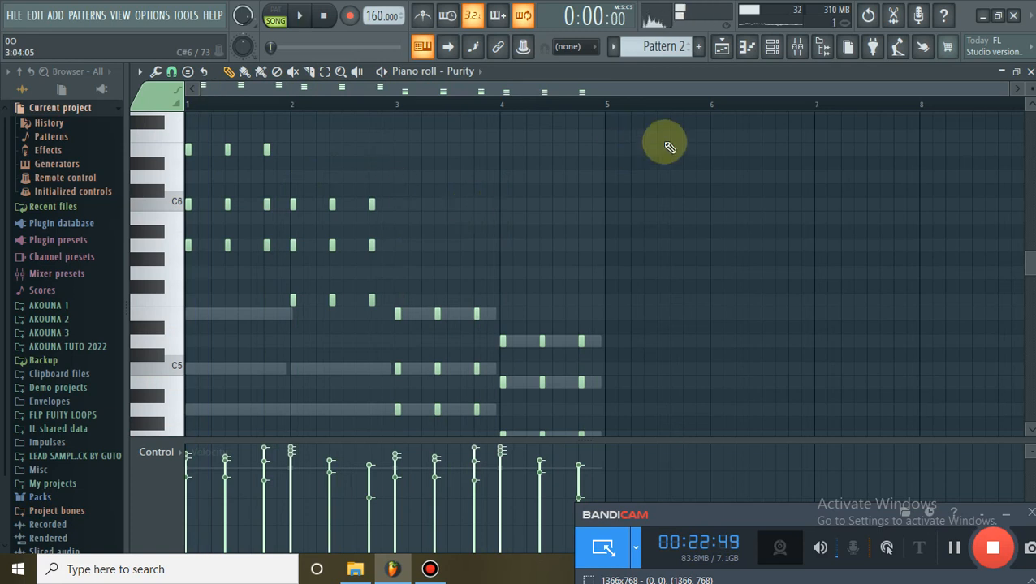
click(1030, 72)
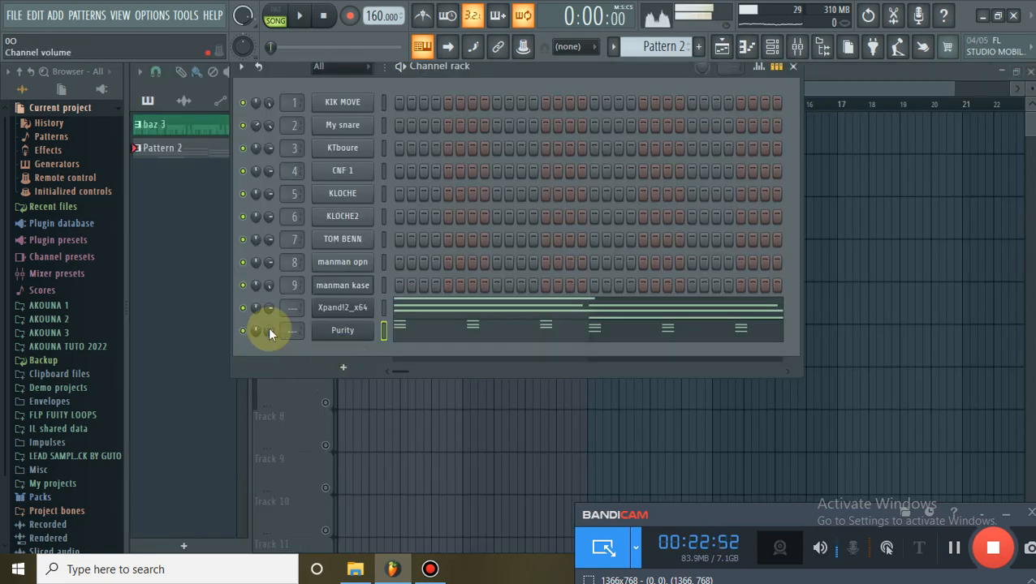
key(space)
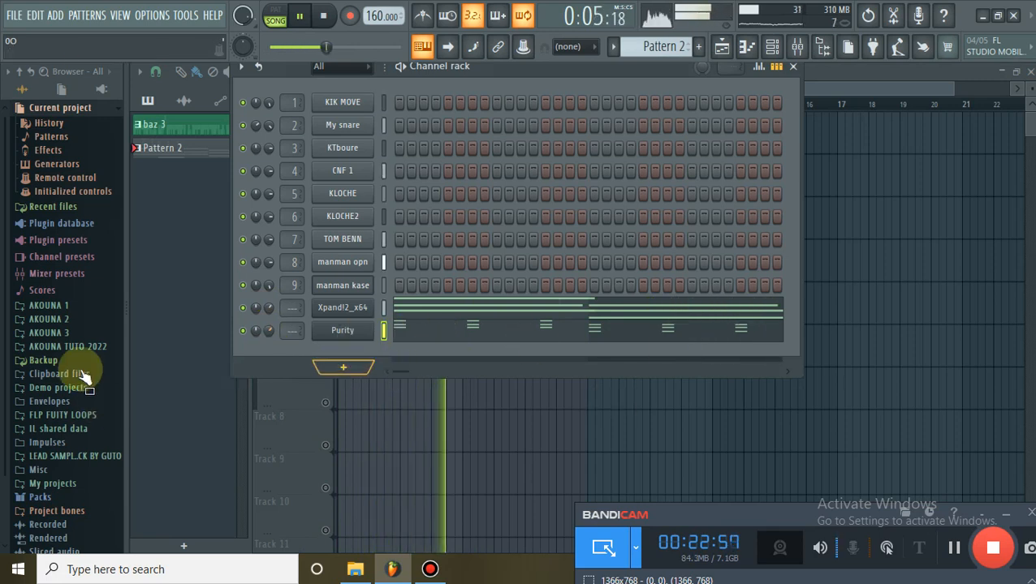
key(space)
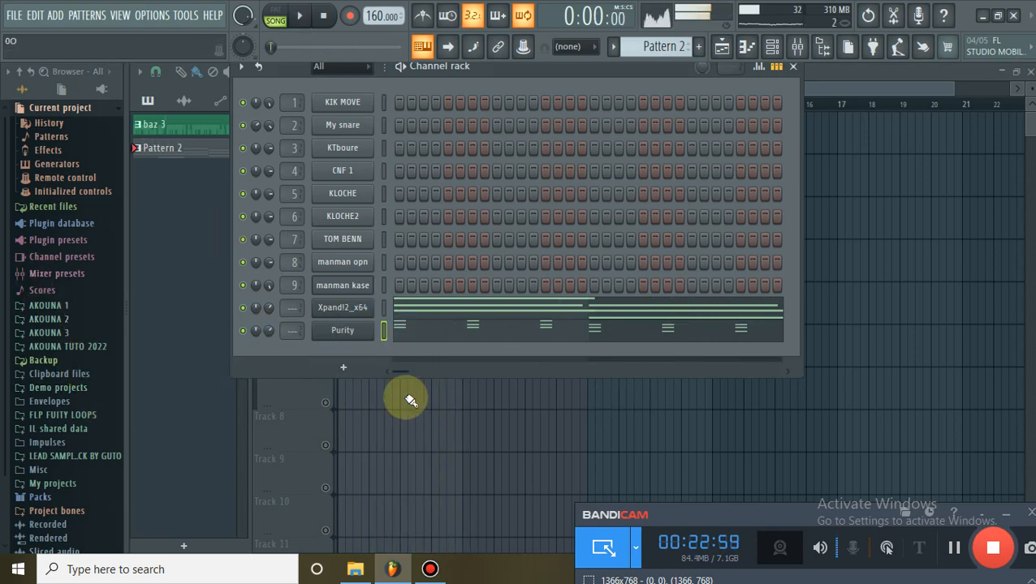
Hide the channel rack and create a new pattern named HOPE.
key(F6)
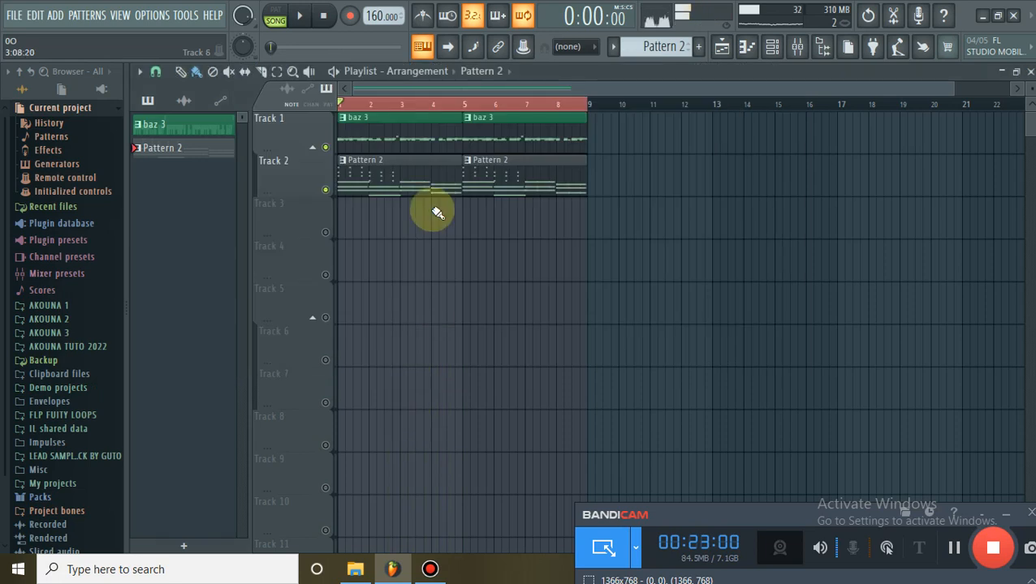
click(702, 47)
text(H)
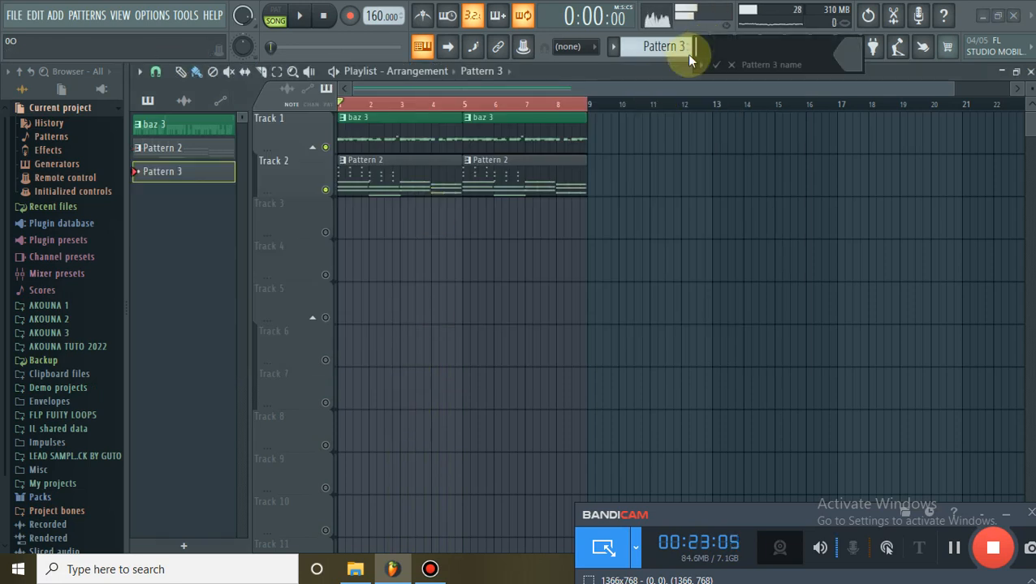
text(OPE)
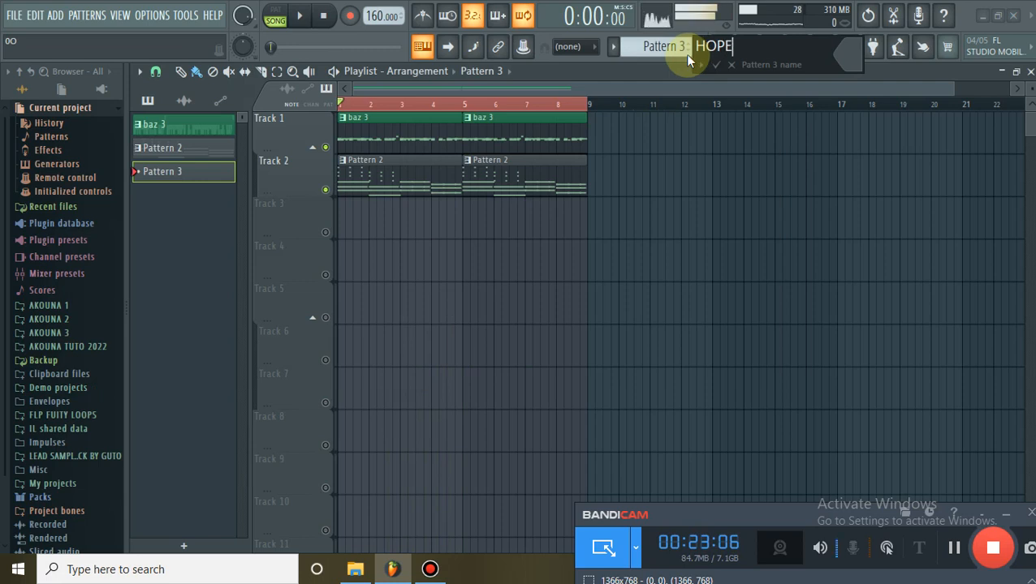
key(Return)
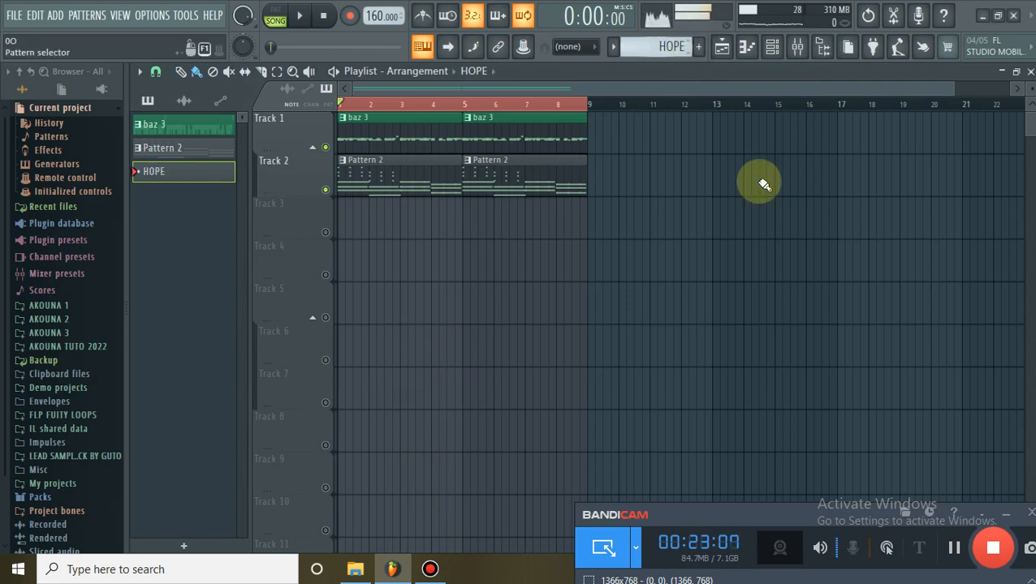
Add a DirectWave channel to the channel rack and move its window up to show the effect controls.
click(771, 47)
click(343, 369)
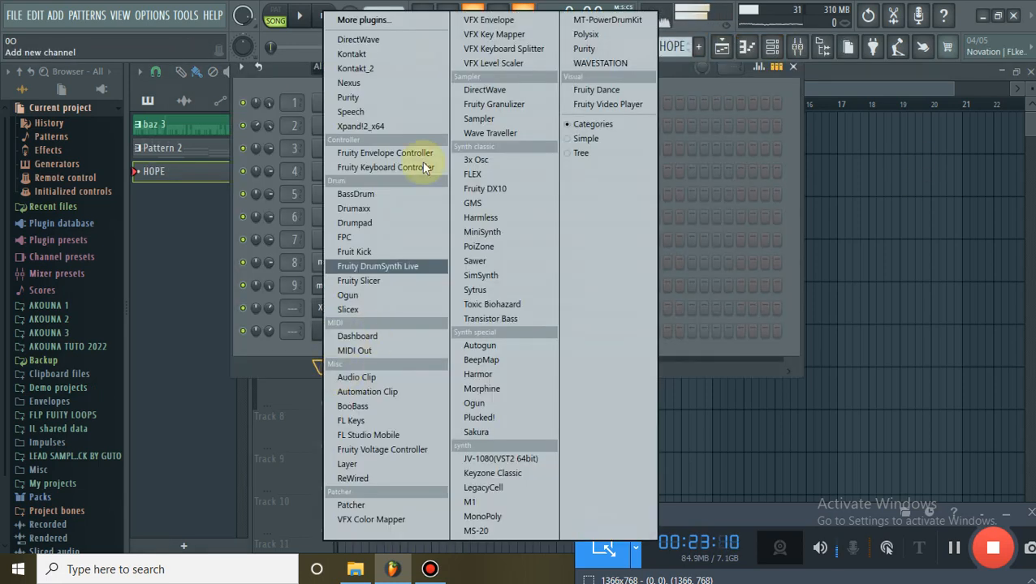
click(365, 42)
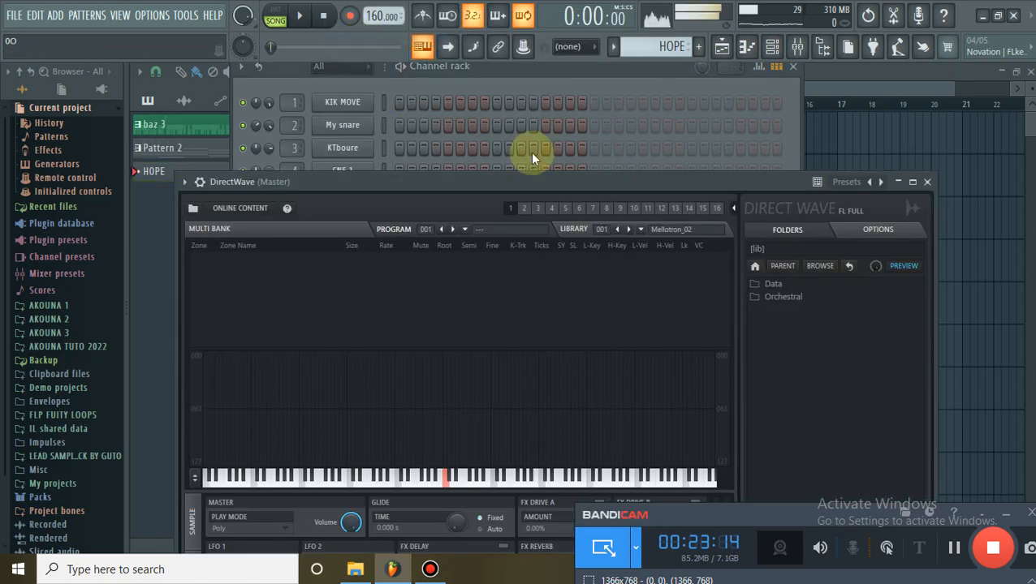
drag(527, 183, 544, 49)
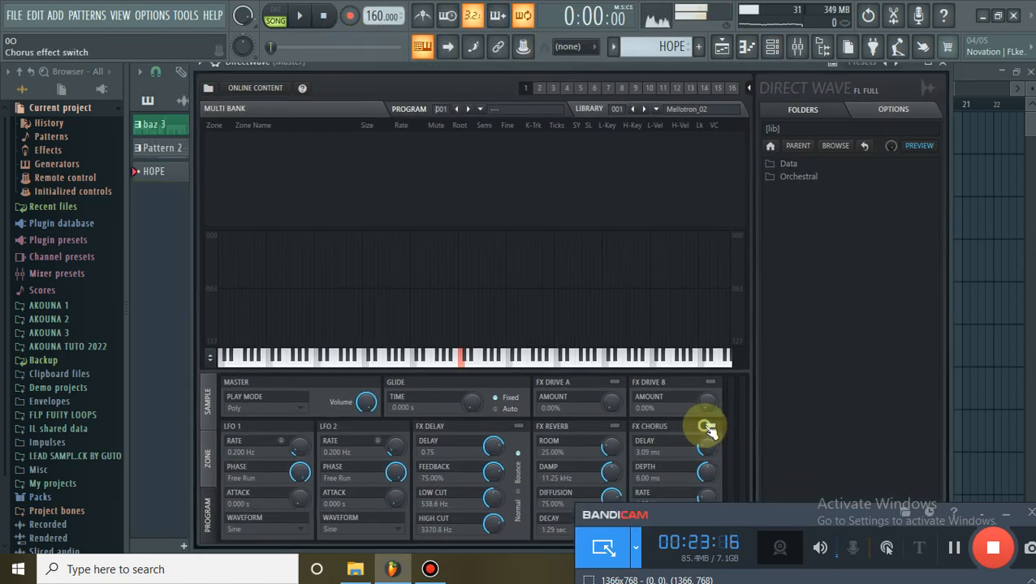
Enable DirectWave's delay, reverb, chorus, Drive A and Drive B, with Drive B's amount at 30.76% and glide time at 0.008 s.
click(617, 426)
click(712, 383)
click(619, 385)
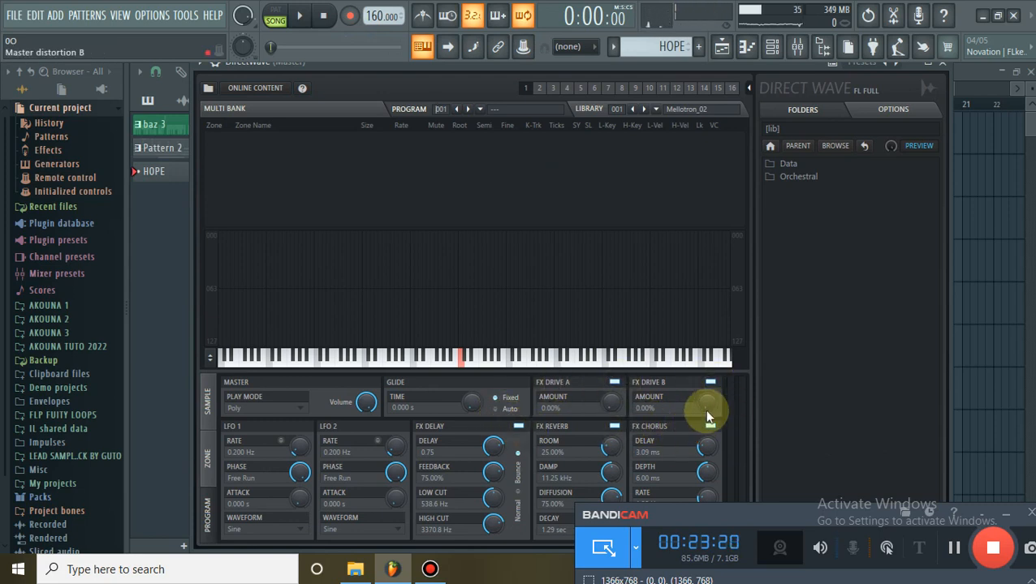
drag(706, 410, 705, 388)
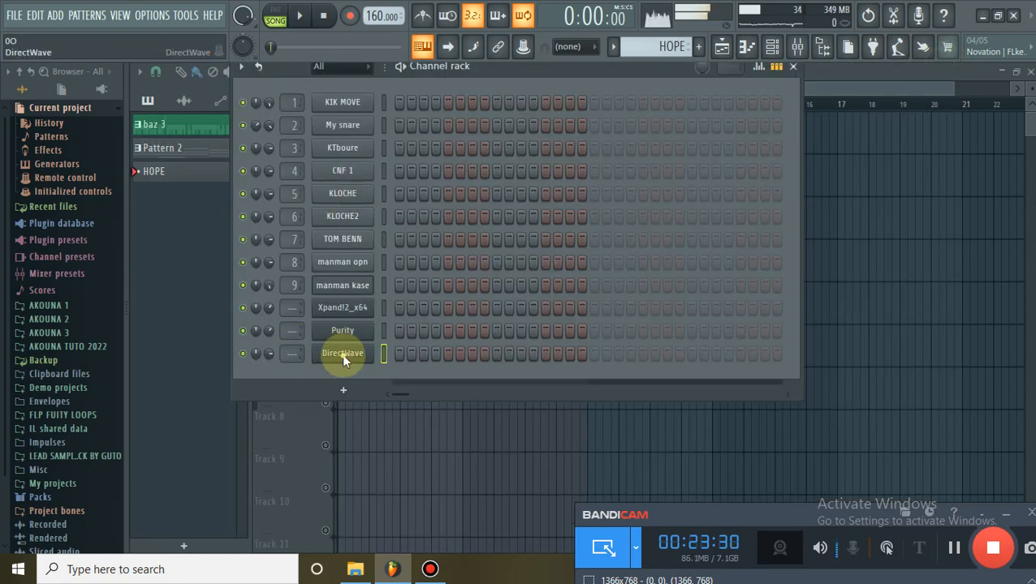
Clone the DirectWave channel and close the clone's window.
right_click(341, 354)
click(436, 475)
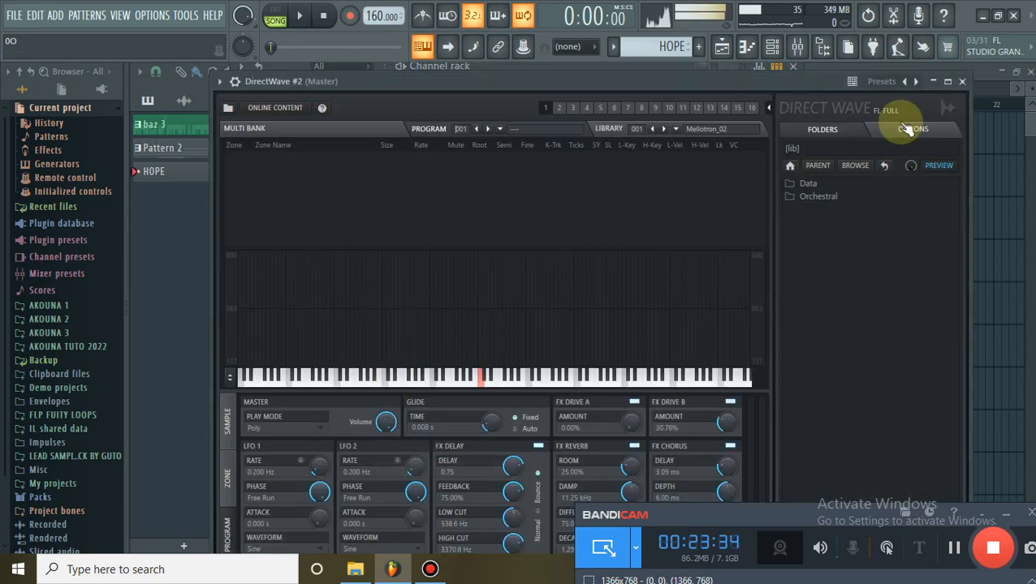
click(960, 82)
Rename the original DirectWave channel to TU-C and its clone to EW-C.
right_click(369, 374)
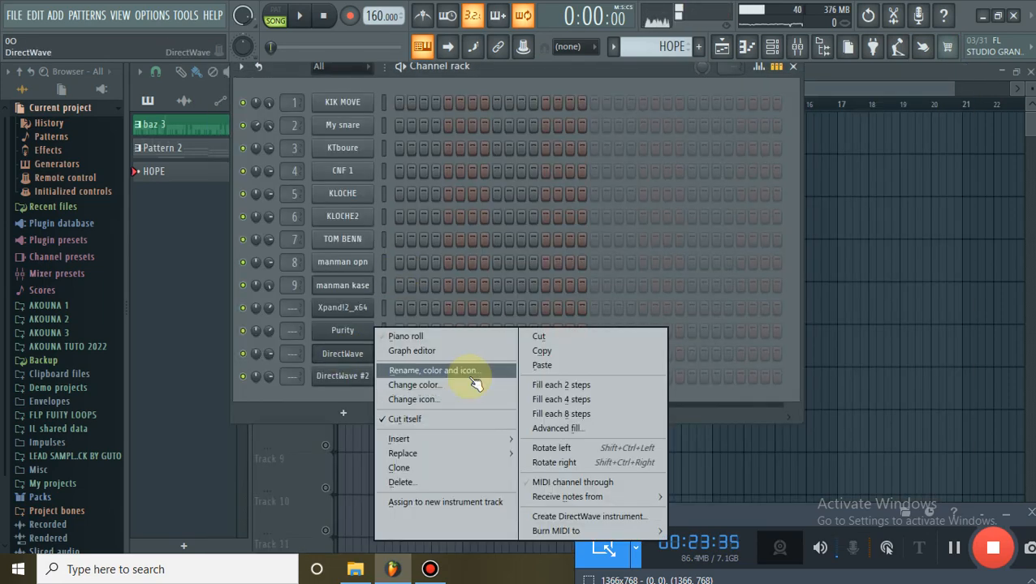
click(471, 373)
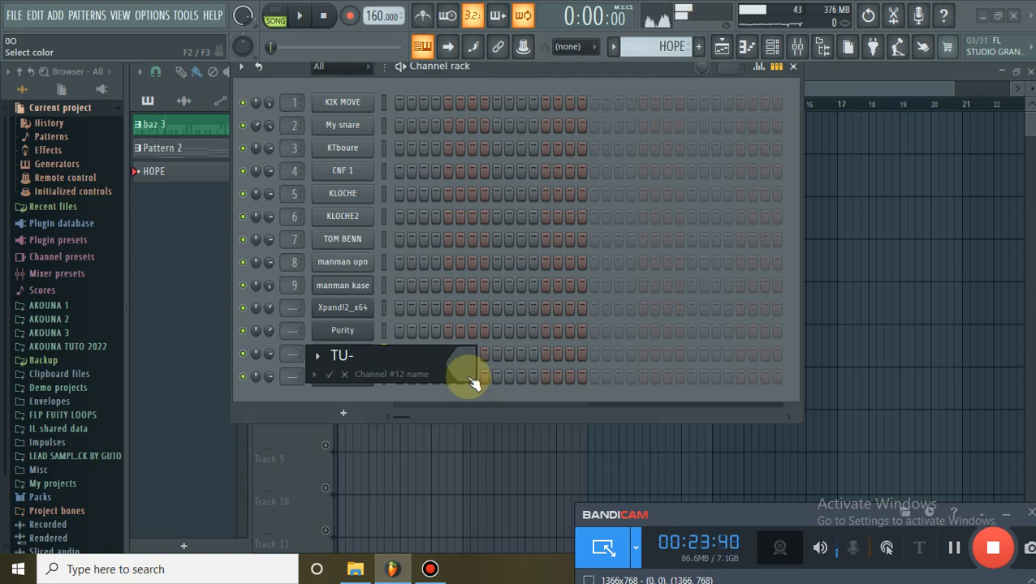
key(Escape)
right_click(353, 376)
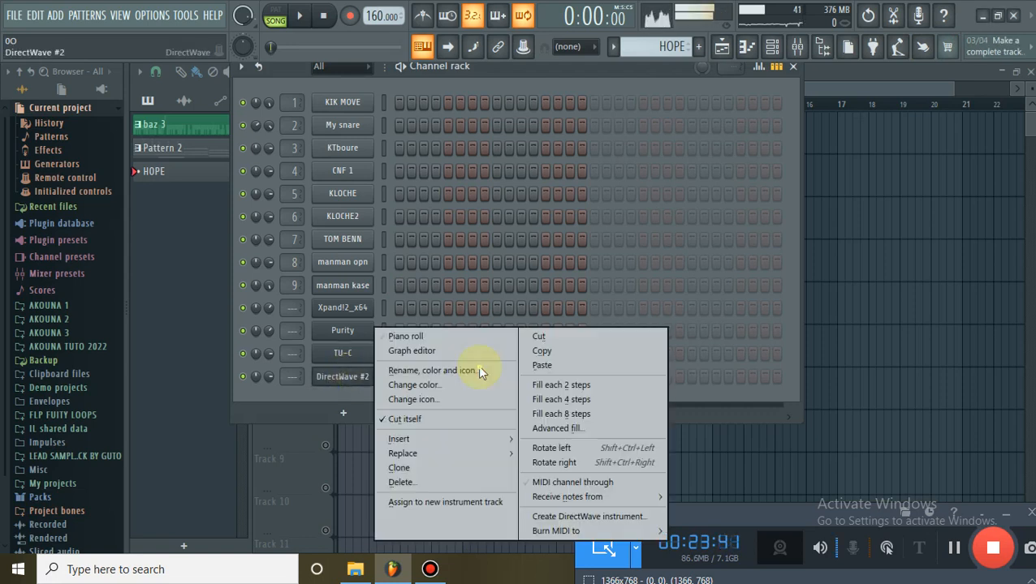
click(483, 371)
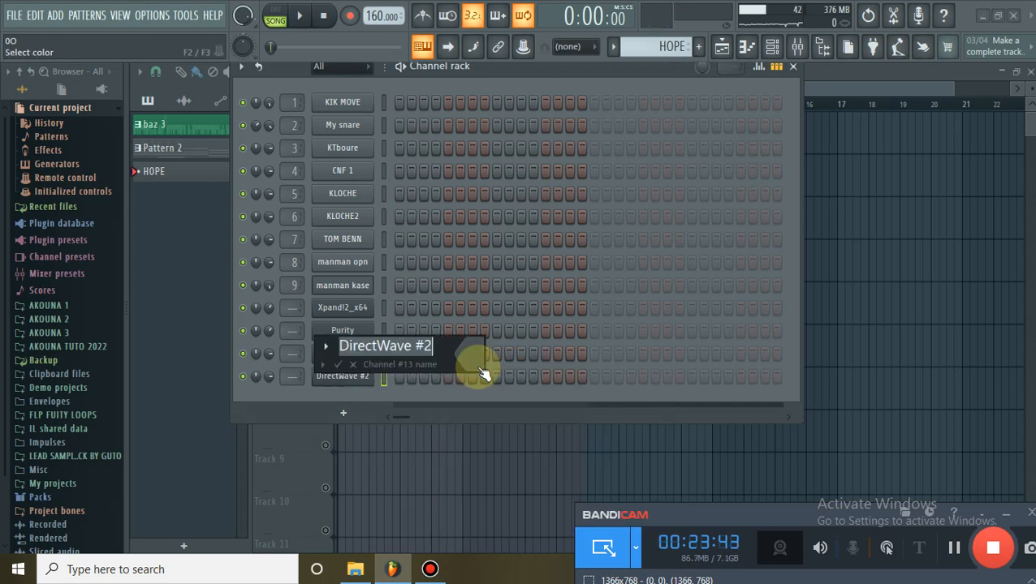
text(EW-C)
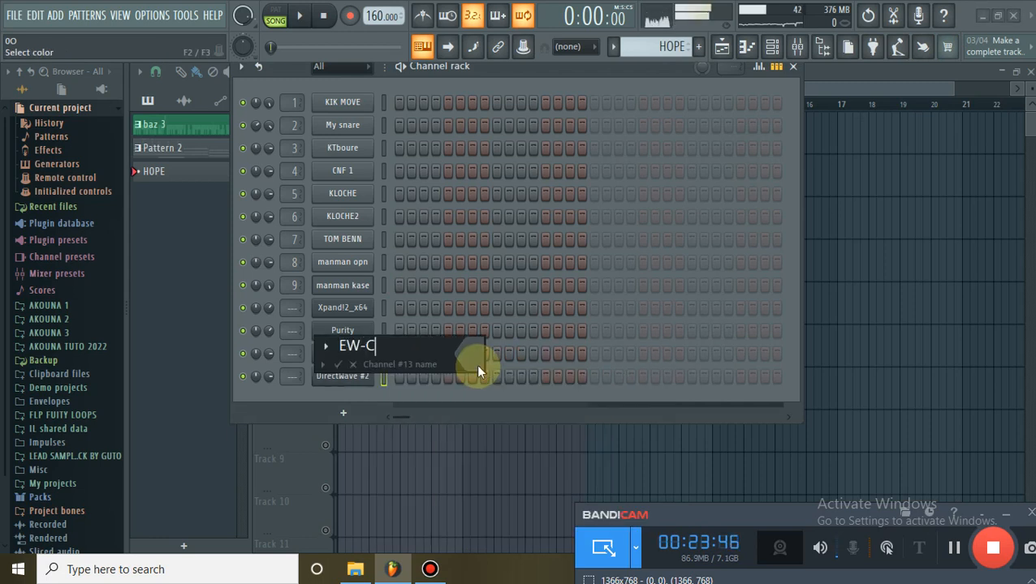
key(Return)
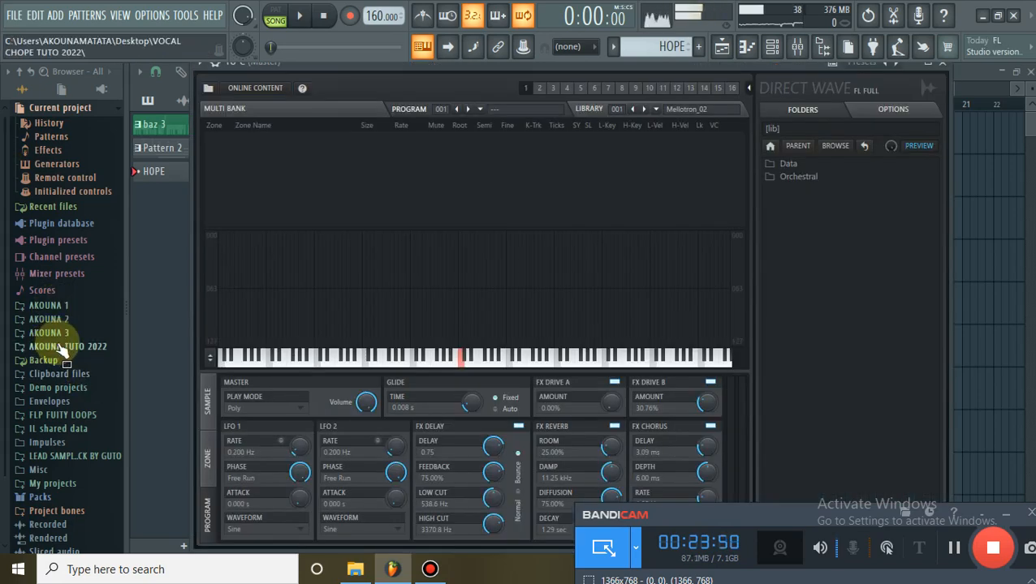
Load the TU-C sample from the AKOUNA TUTO 2022 folder into the TU-C DirectWave channel.
click(64, 347)
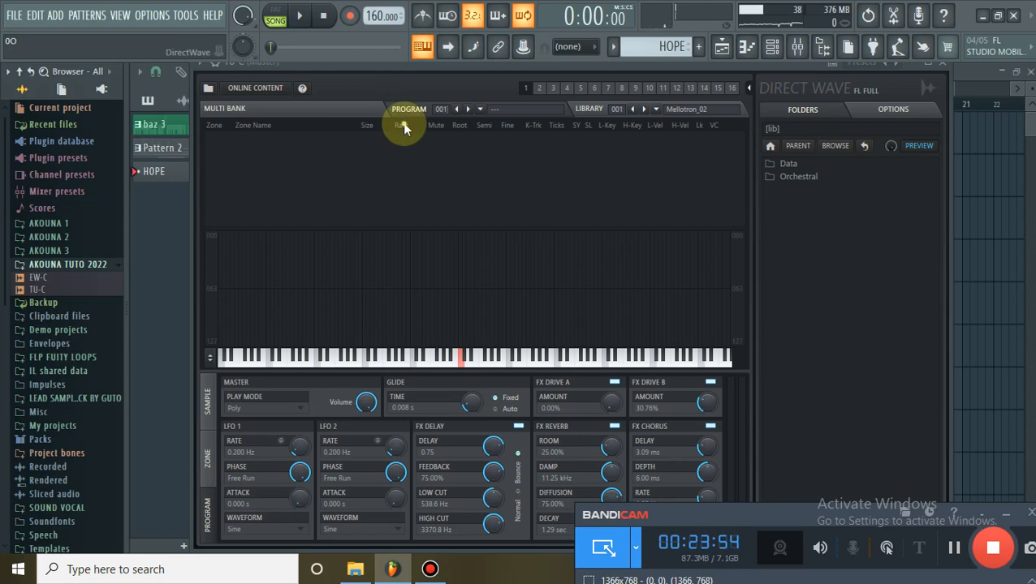
drag(404, 128, 454, 309)
drag(582, 105, 99, 192)
click(544, 184)
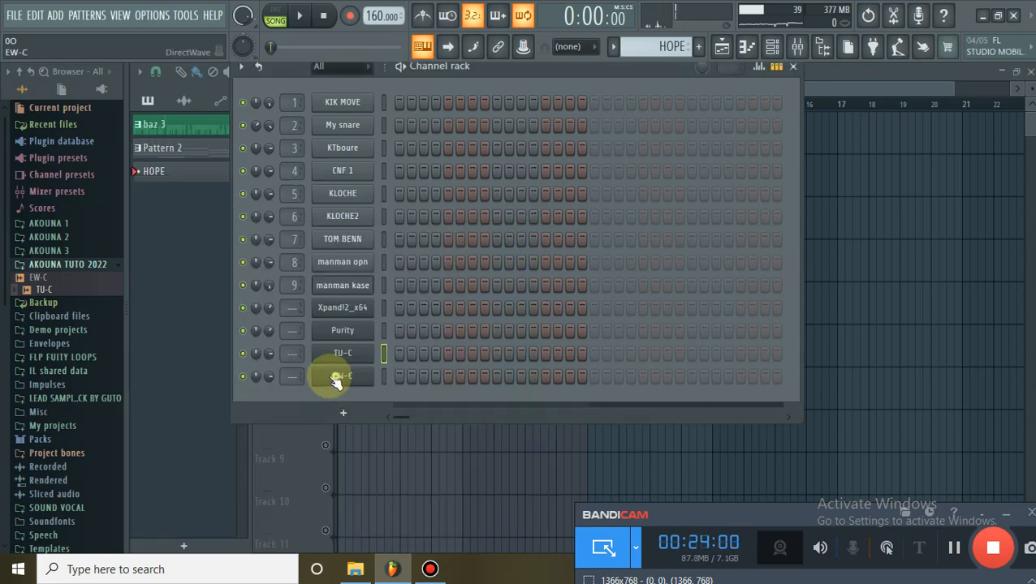
Load the EW-C sample into the EW-C DirectWave channel and close its window.
click(337, 376)
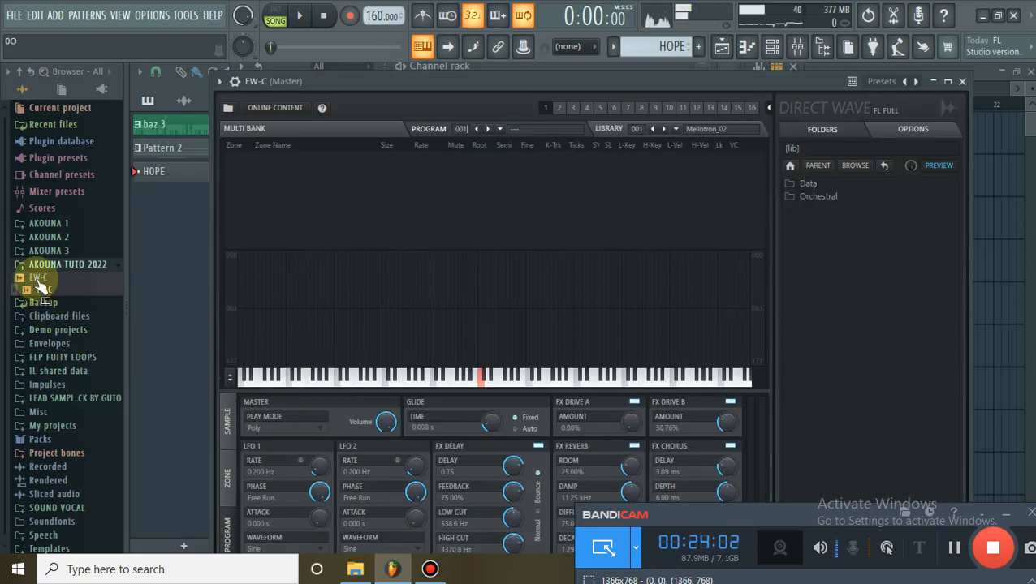
drag(37, 277, 355, 274)
click(962, 82)
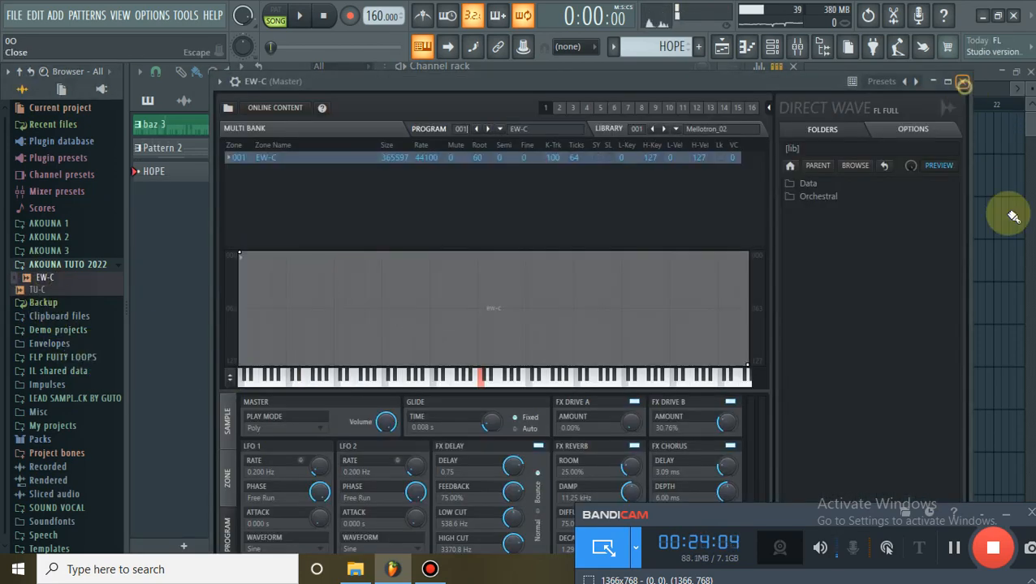
Place the HOPE pattern on Track 3 across bars 1 to 8, and audition the TU-C channel over the arrangement.
drag(684, 51, 594, 228)
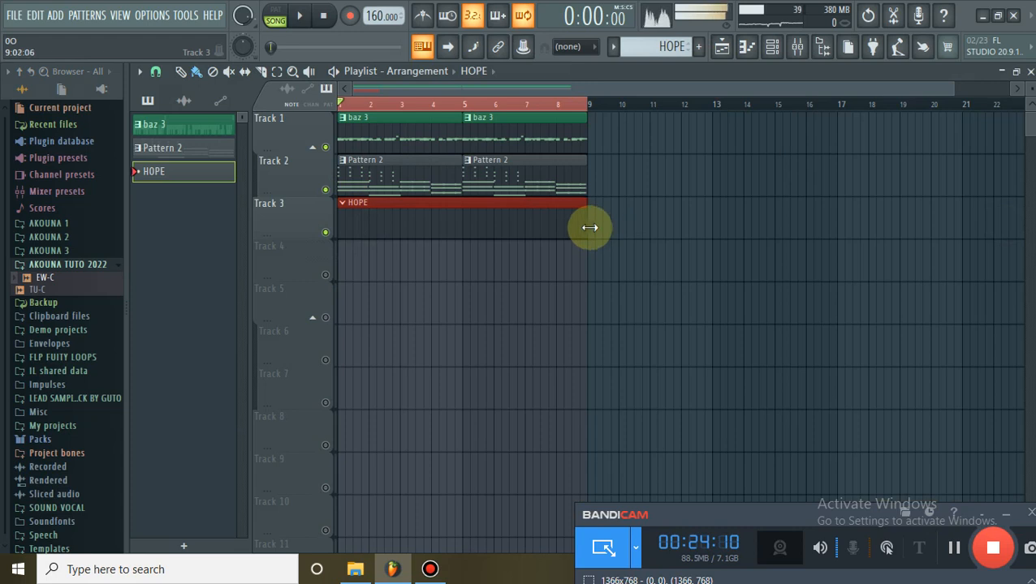
click(773, 47)
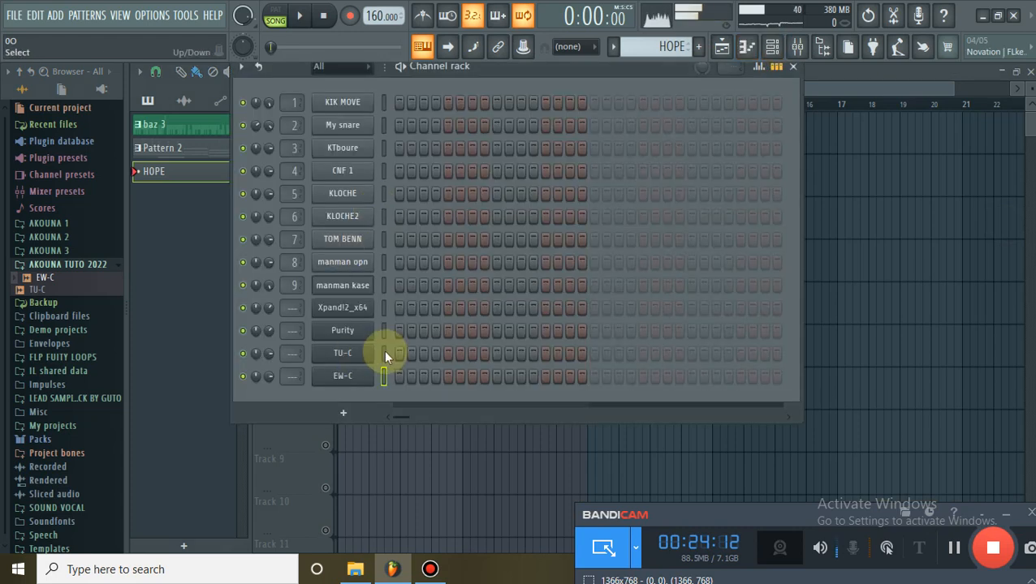
key(F6)
key(space)
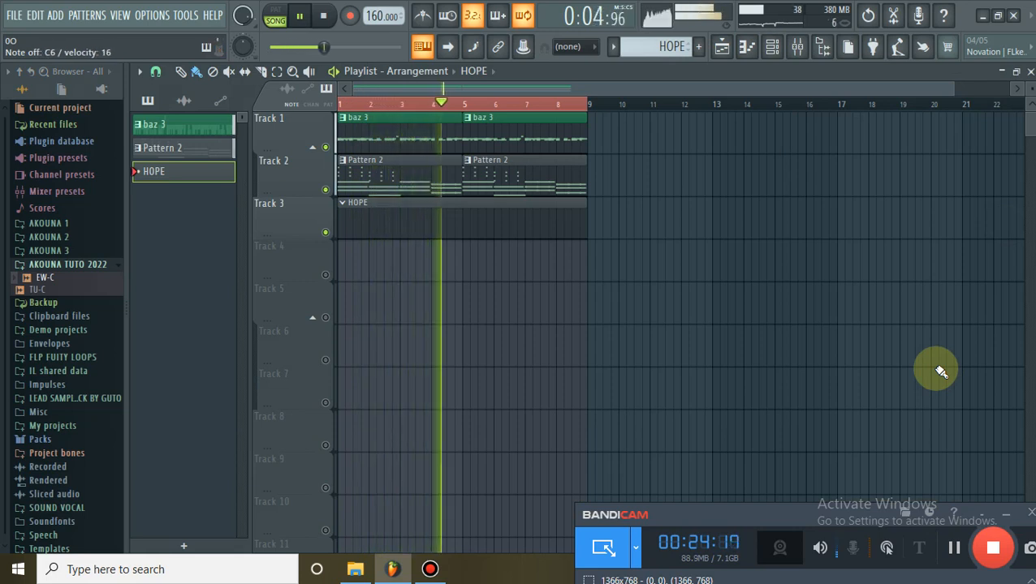
key(space)
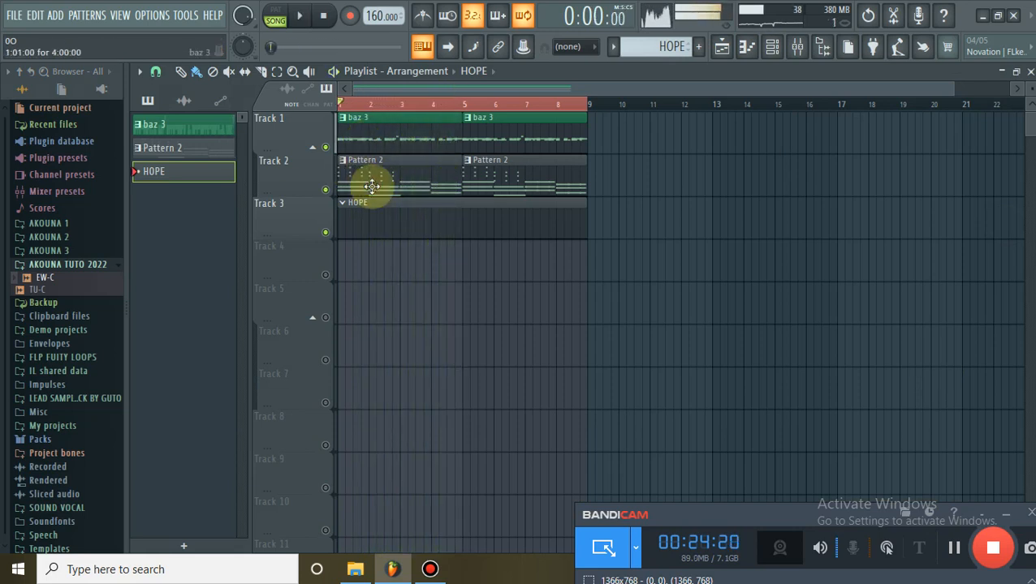
Examine Pattern 2's chord notes in the Xpand!2 piano roll and as ghost notes in the TU-C piano roll.
double_click(368, 180)
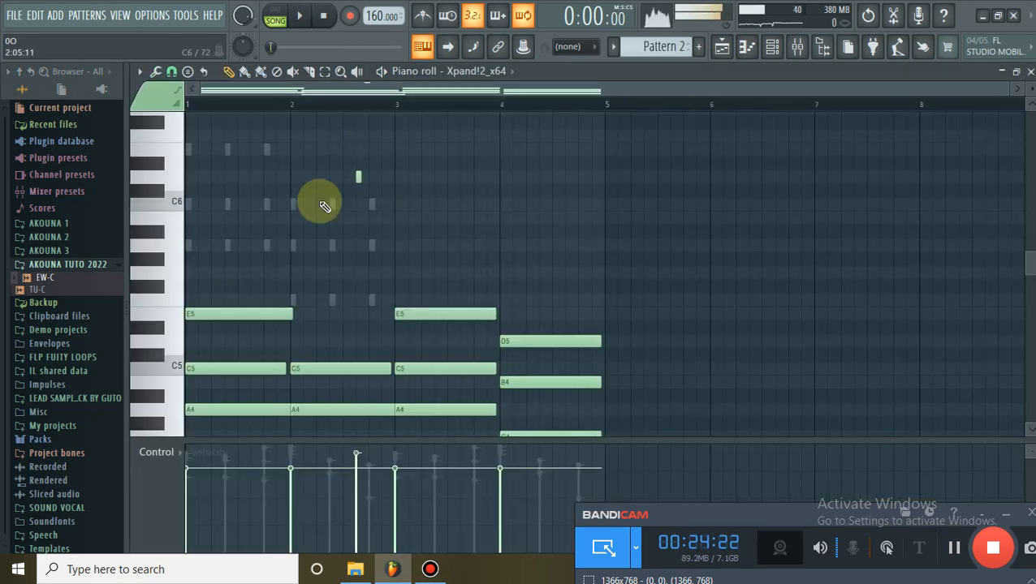
scroll(243, 205, up, 2)
click(772, 46)
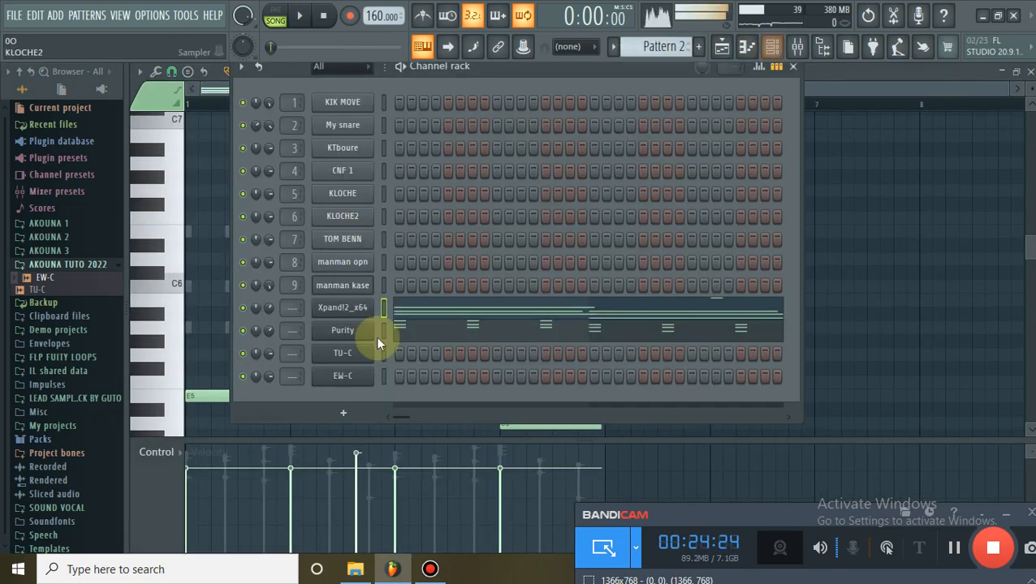
right_click(362, 353)
click(399, 341)
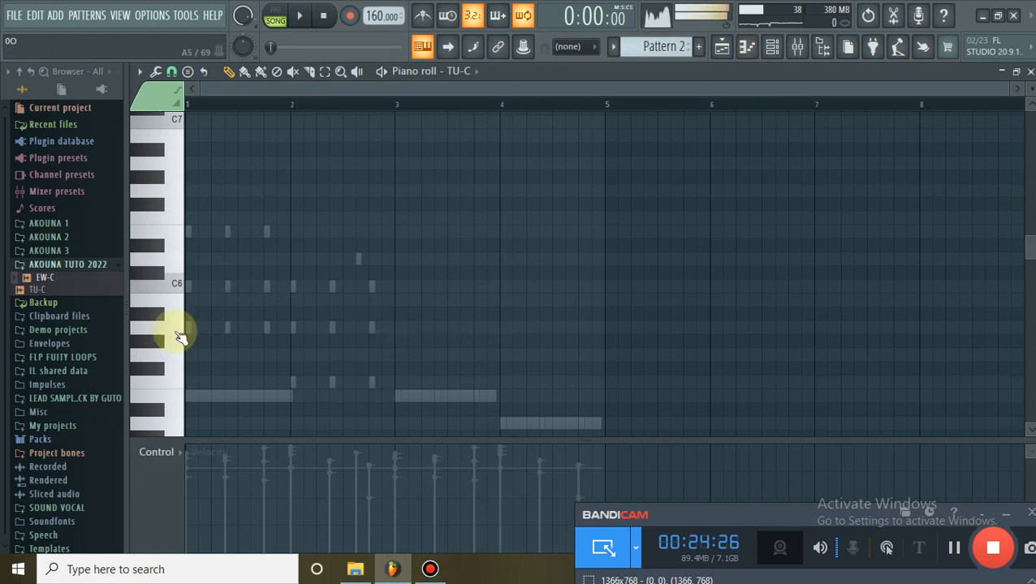
key(space)
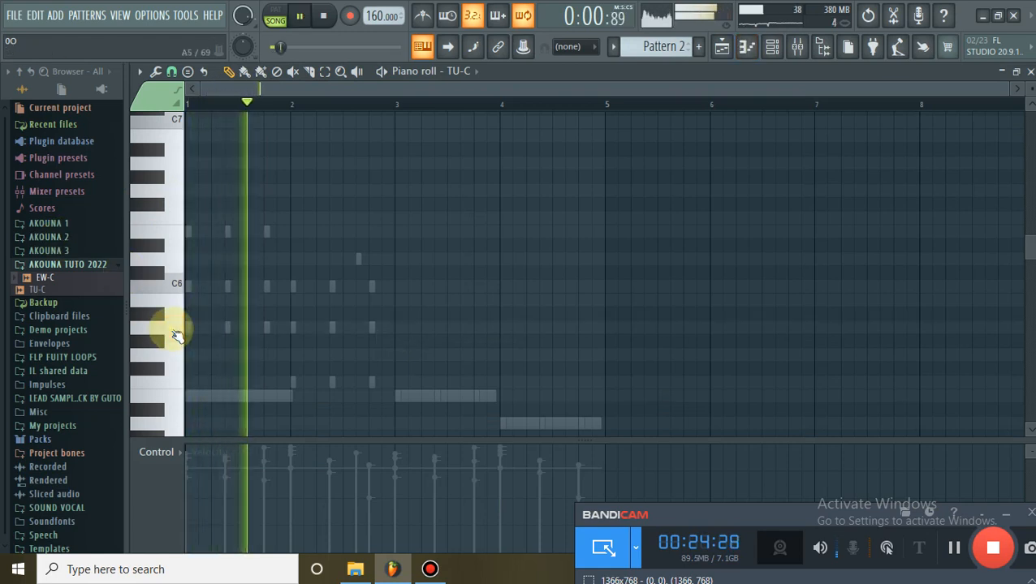
key(space)
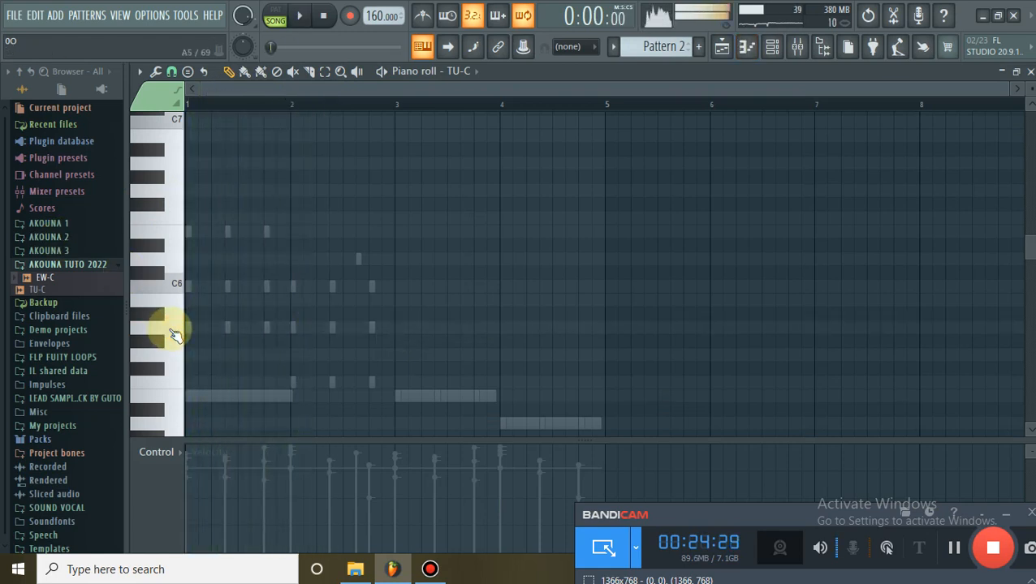
click(1027, 73)
click(871, 294)
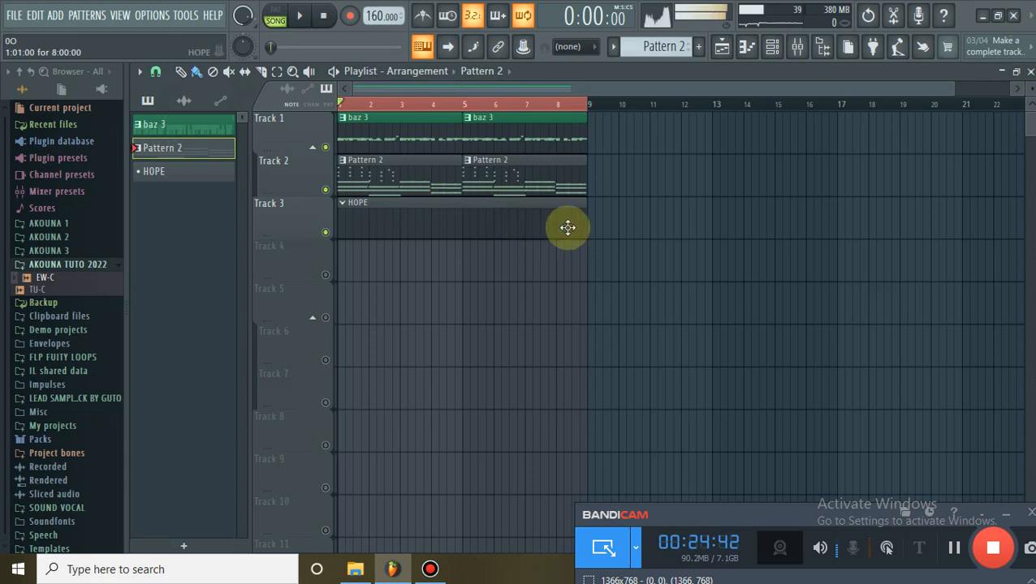
Rehearse the TU-C vocal chop melody over the arrangement and record it live with the Everything recording option.
key(space)
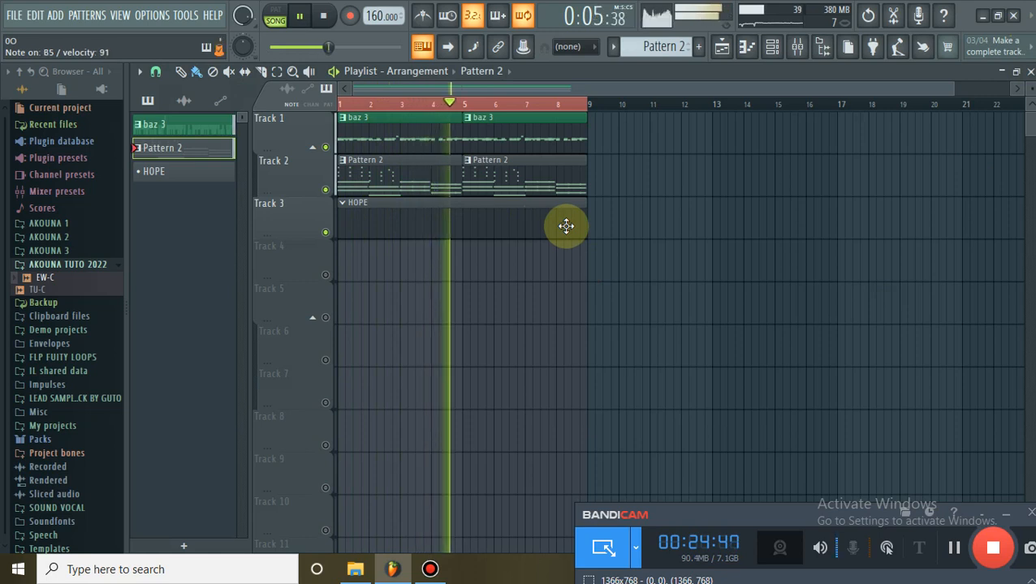
key(space)
click(350, 16)
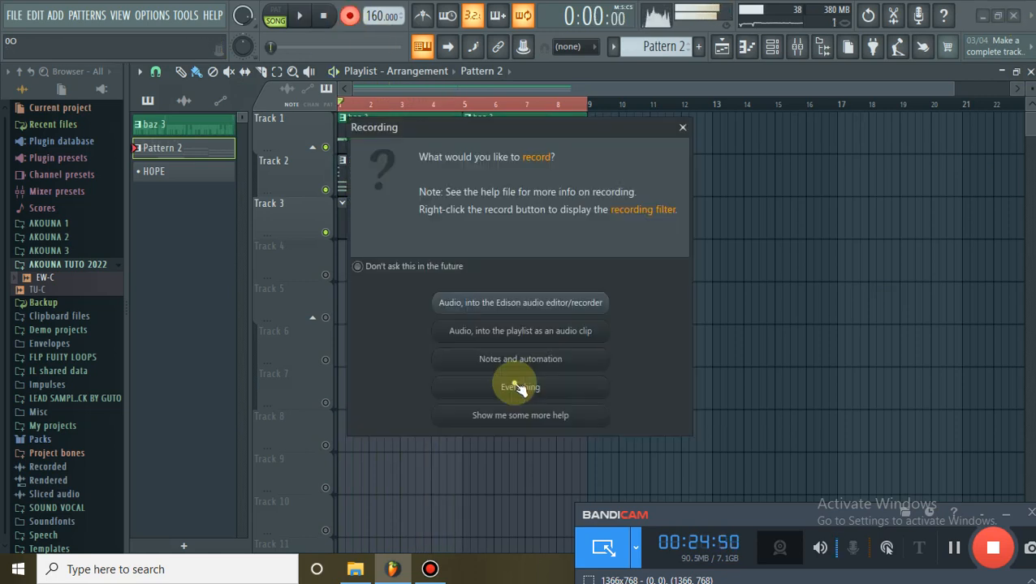
click(539, 396)
key(space)
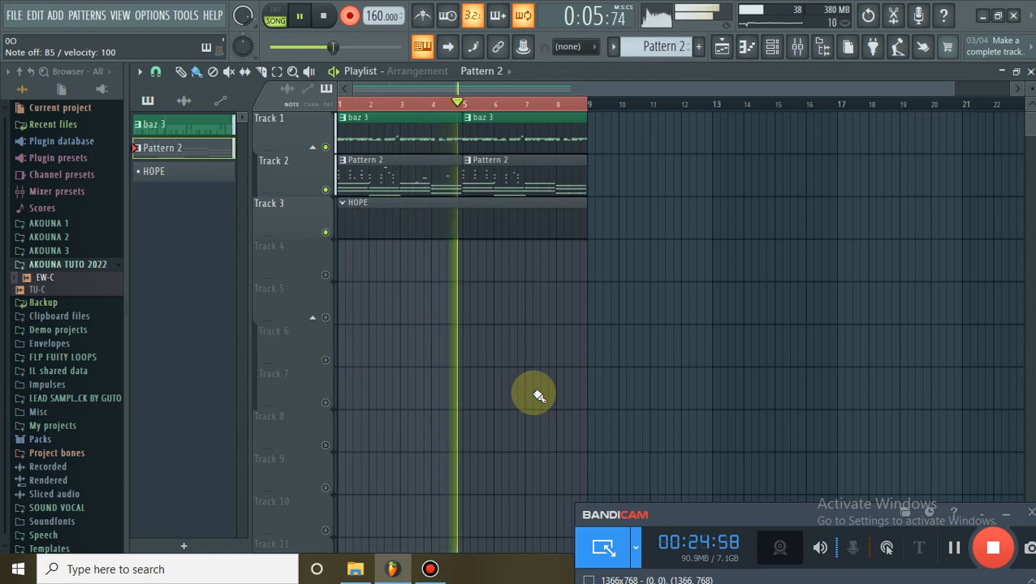
key(space)
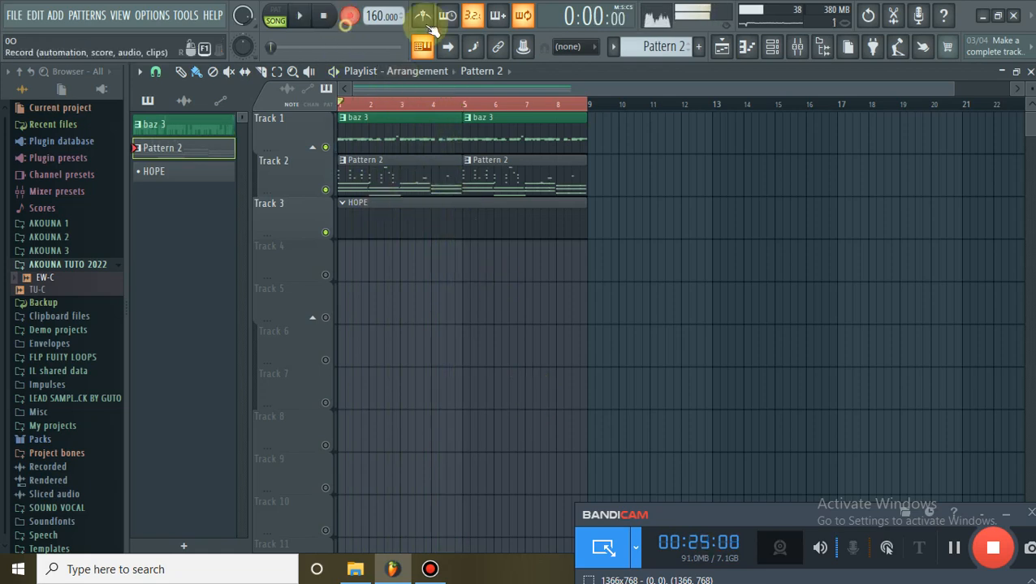
Cut the recorded TU-C notes from Pattern 2 and paste them into the TU-C channel of the HOPE pattern.
click(770, 51)
right_click(346, 356)
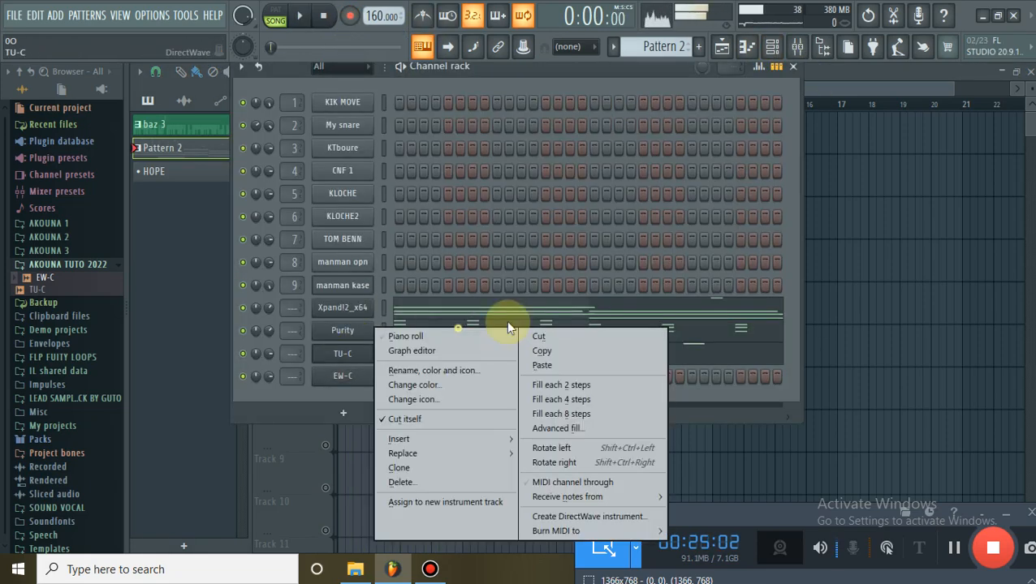
click(546, 337)
drag(663, 47, 594, 145)
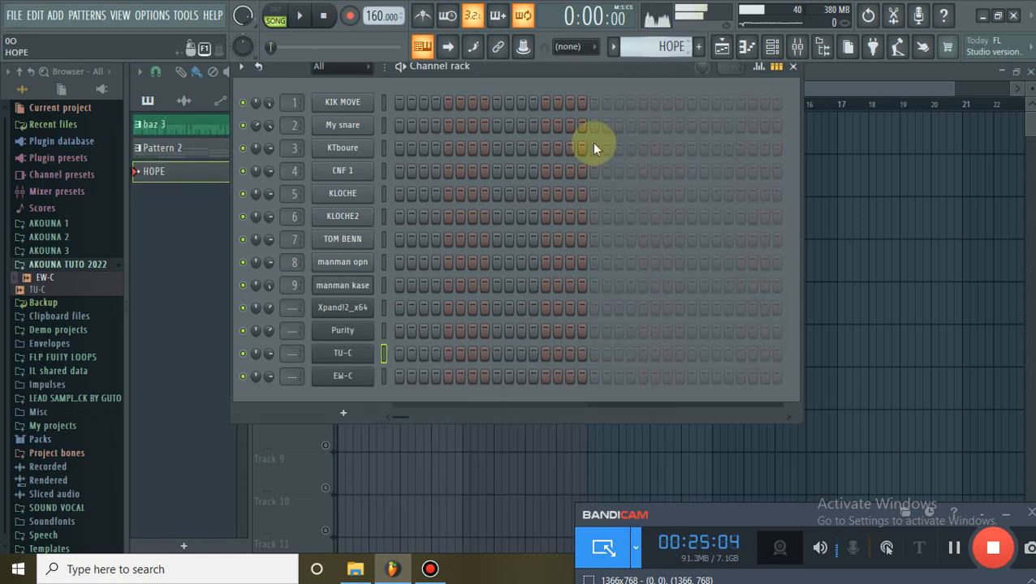
right_click(342, 352)
click(537, 364)
key(F6)
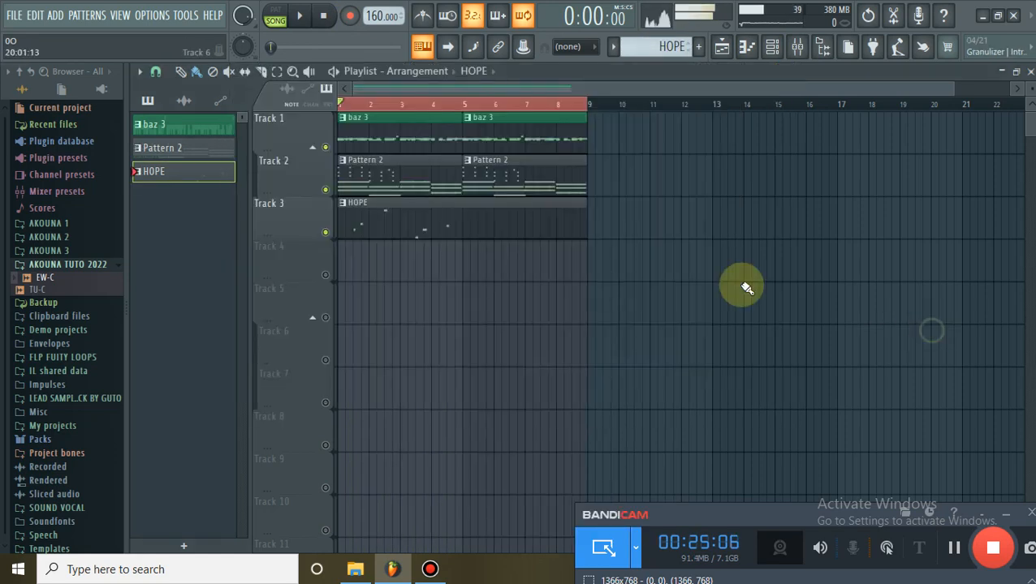
Shorten the HOPE clip on Track 3 to four bars and place a second HOPE clip at bar 5 during playback.
key(space)
drag(598, 216, 471, 213)
click(470, 212)
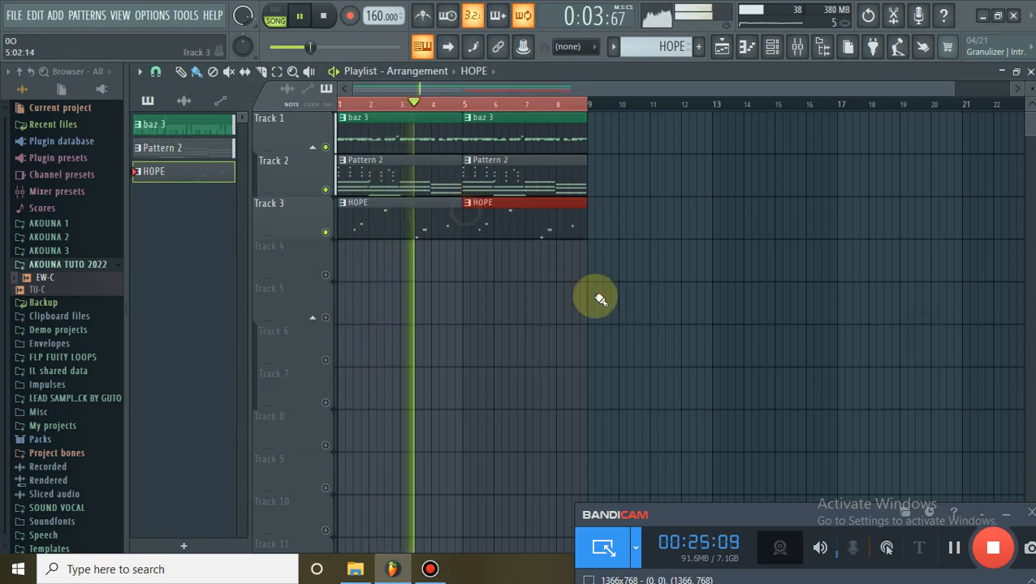
In HOPE's TU-C piano roll, lower the A5 note late in bar 3 to G5.
double_click(416, 234)
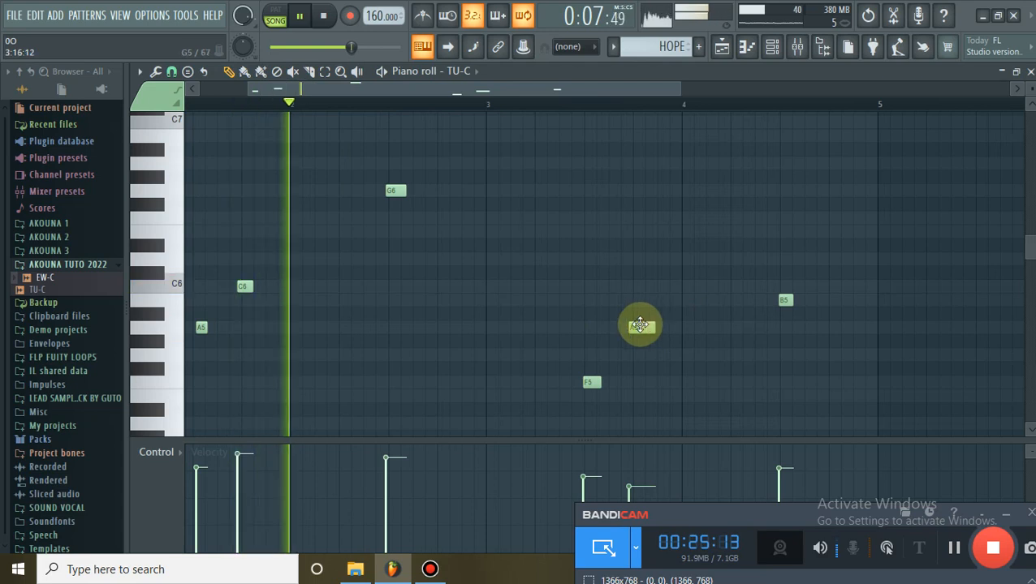
right_click(642, 325)
click(645, 314)
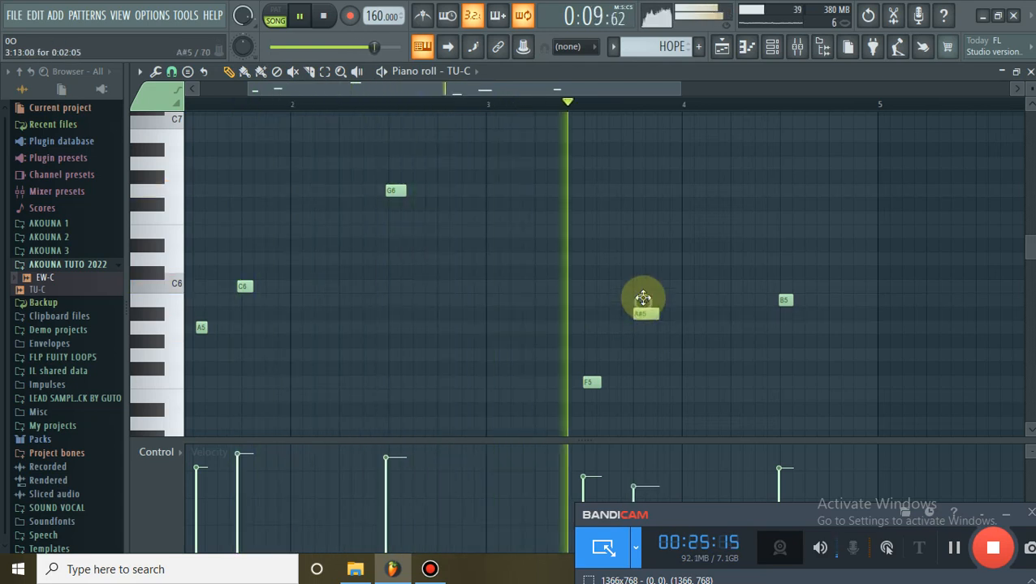
key(space)
drag(644, 347, 643, 351)
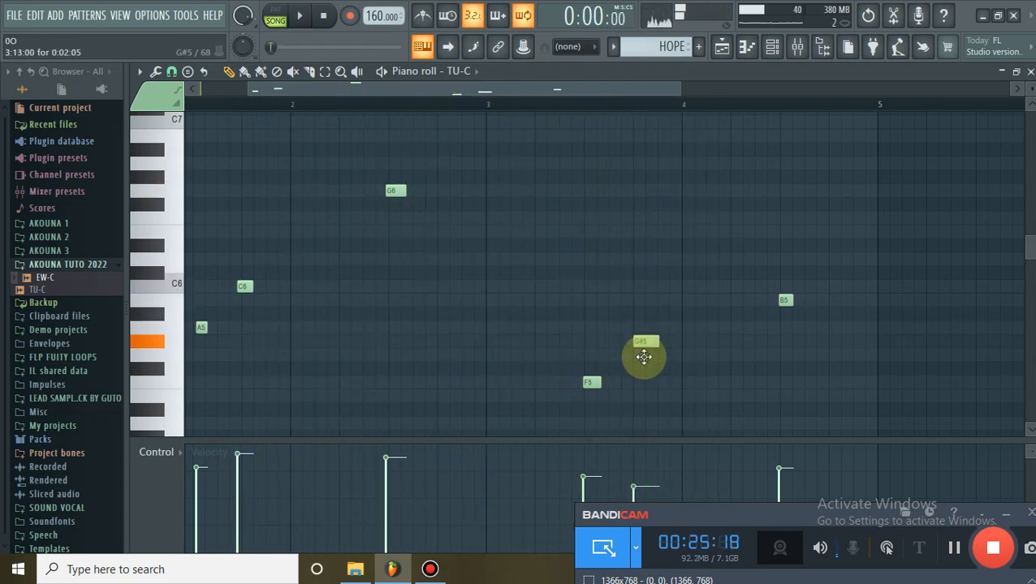
Play the arrangement and quantize the TU-C notes in the HOPE pattern.
key(space)
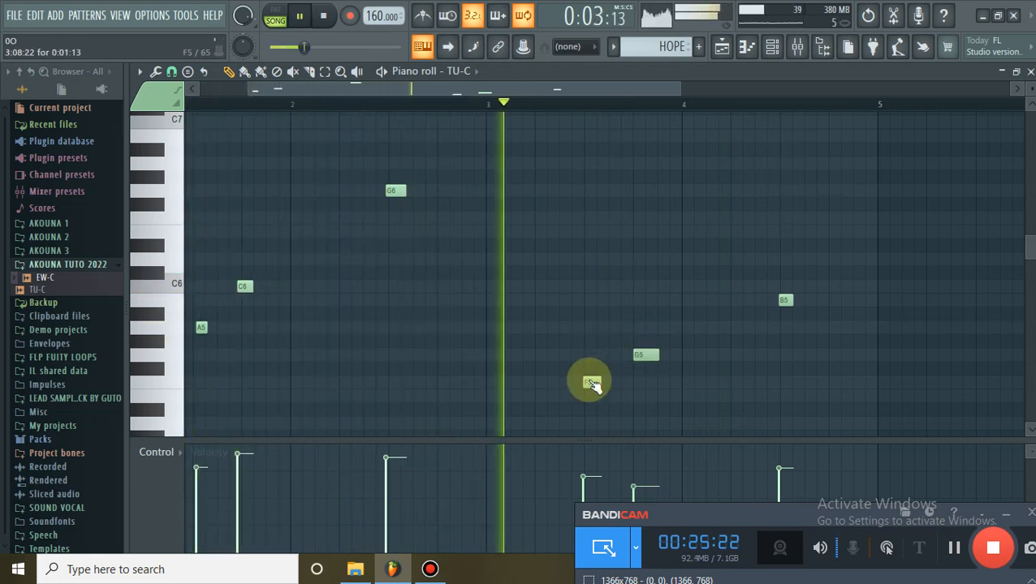
key(alt+q)
key(Return)
Lower the F5 note in bar 3 to E5, play back the melody and close the TU-C piano roll.
scroll(589, 316, down, 2)
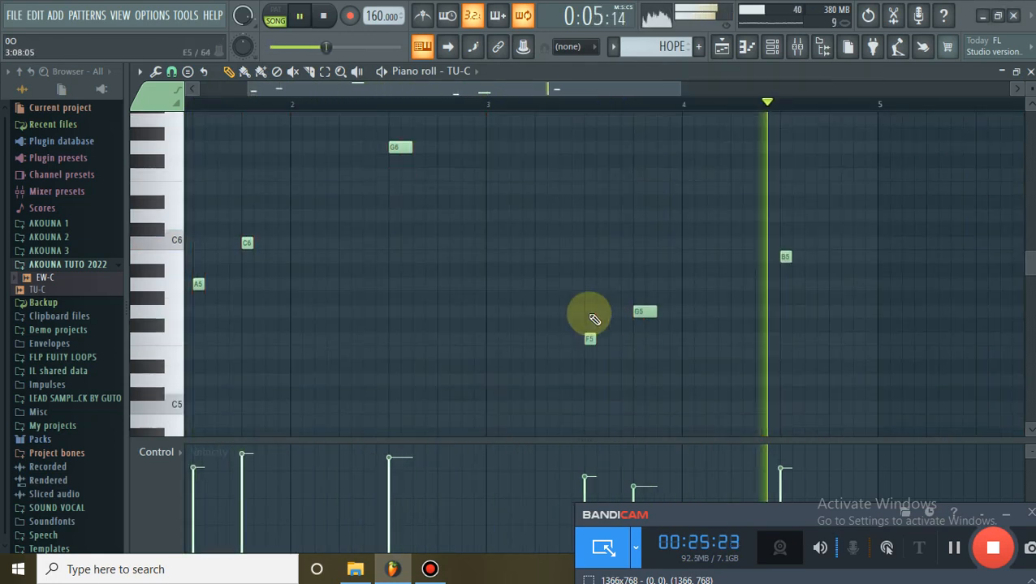
key(space)
click(591, 311)
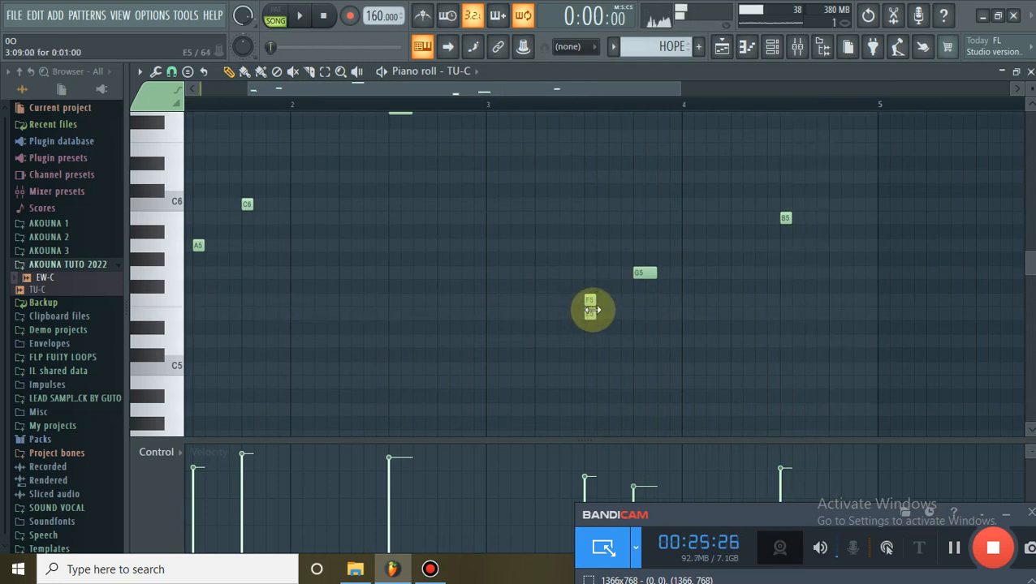
key(space)
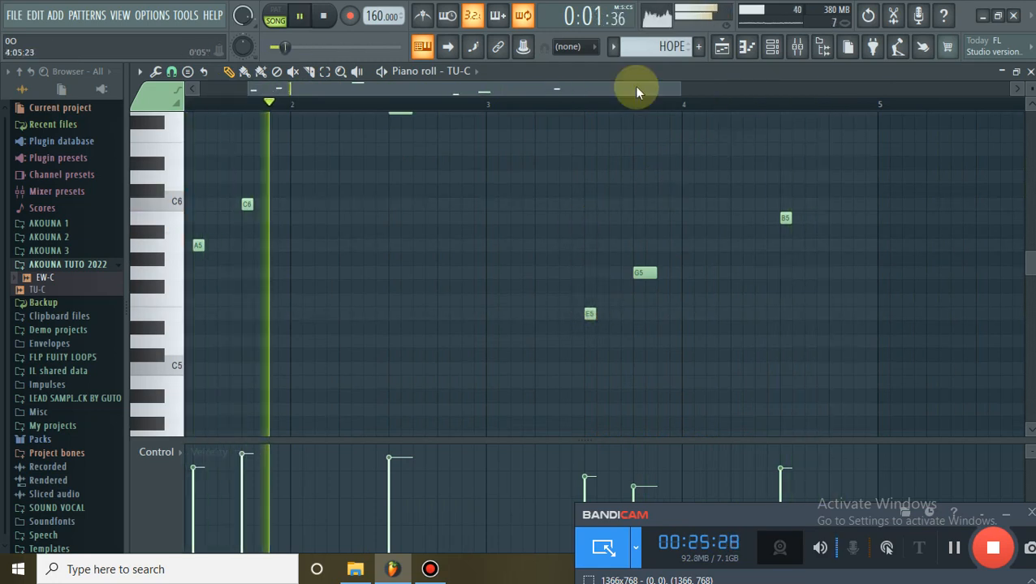
scroll(754, 182, up, 1)
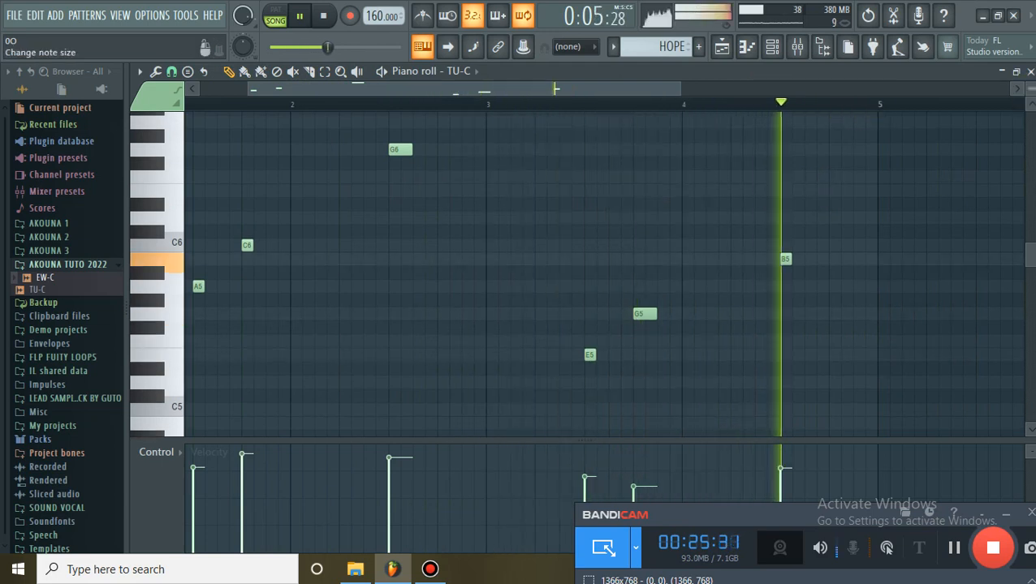
click(1030, 72)
key(space)
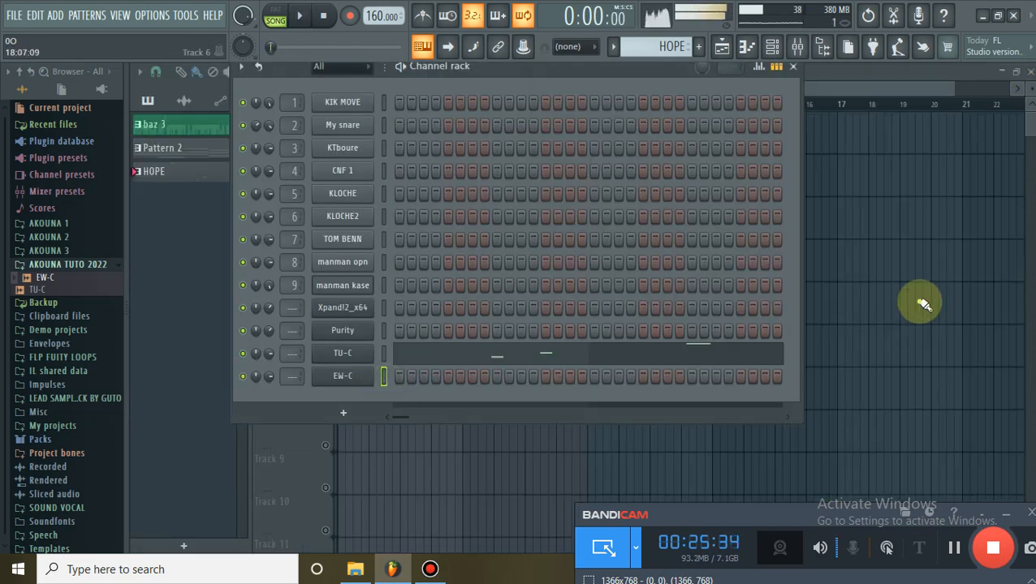
Collapse the AKOUNA TUTO 2022 browser folder and play the arrangement to rehearse EW-C notes with the channel rack open.
right_click(920, 302)
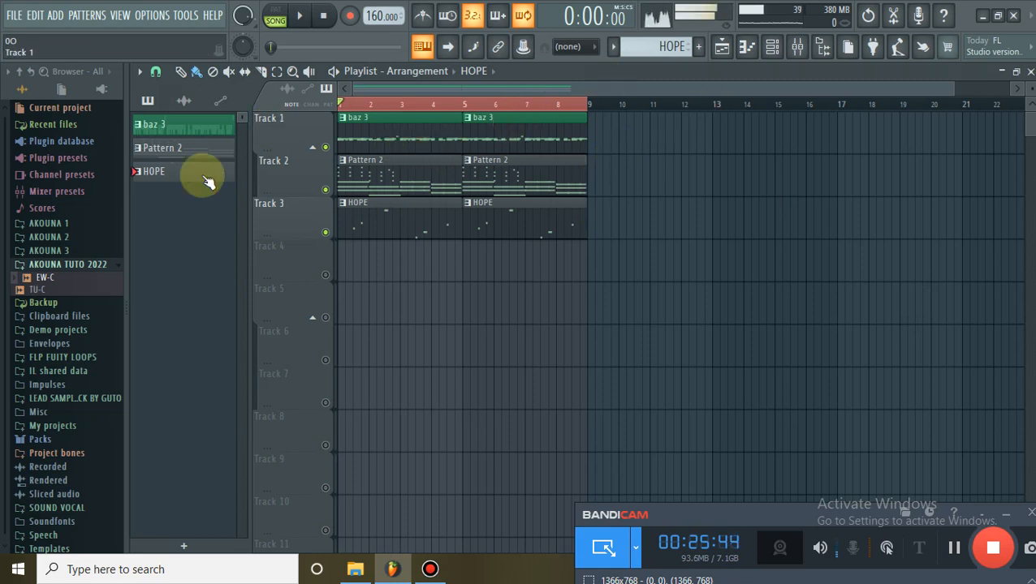
click(75, 263)
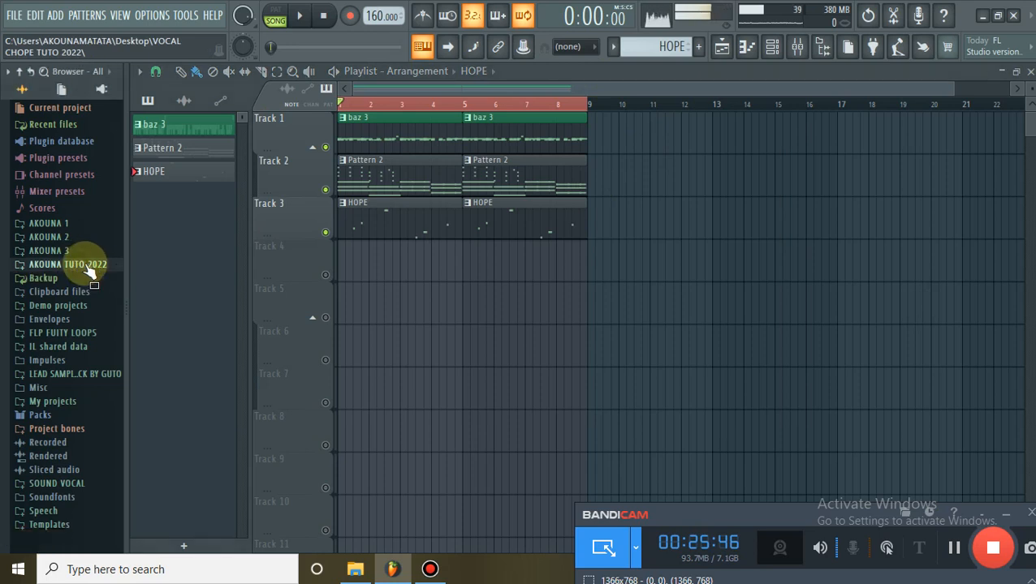
click(775, 48)
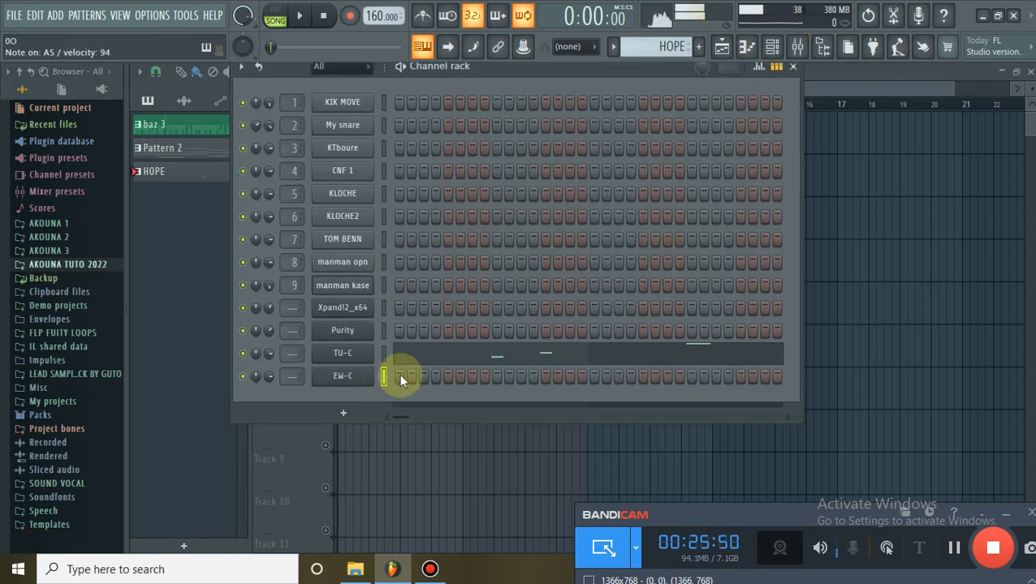
key(space)
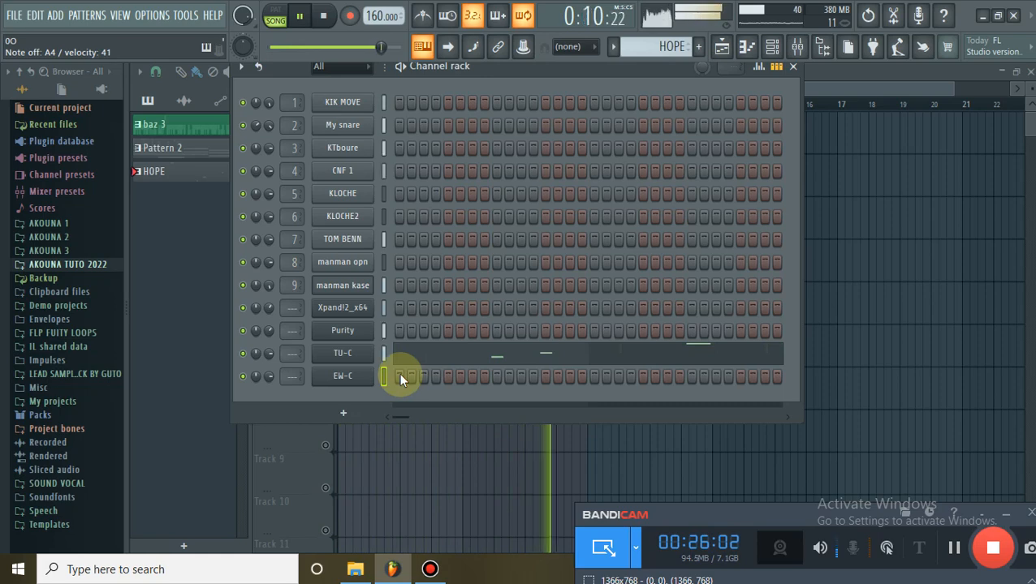
key(space)
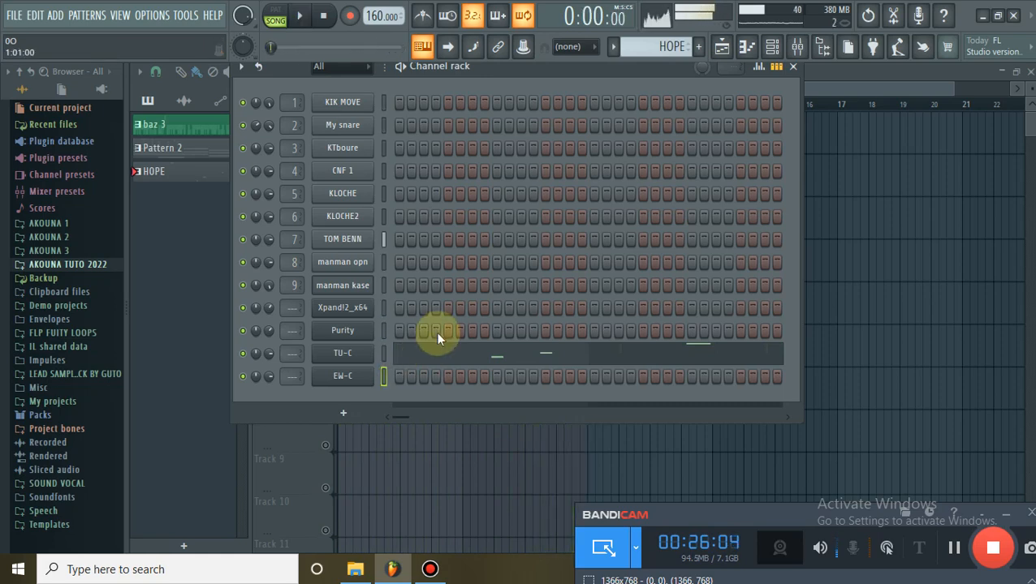
Record an EW-C vocal chop performance into the HOPE pattern with the Everything recording option, and disarm recording.
click(350, 17)
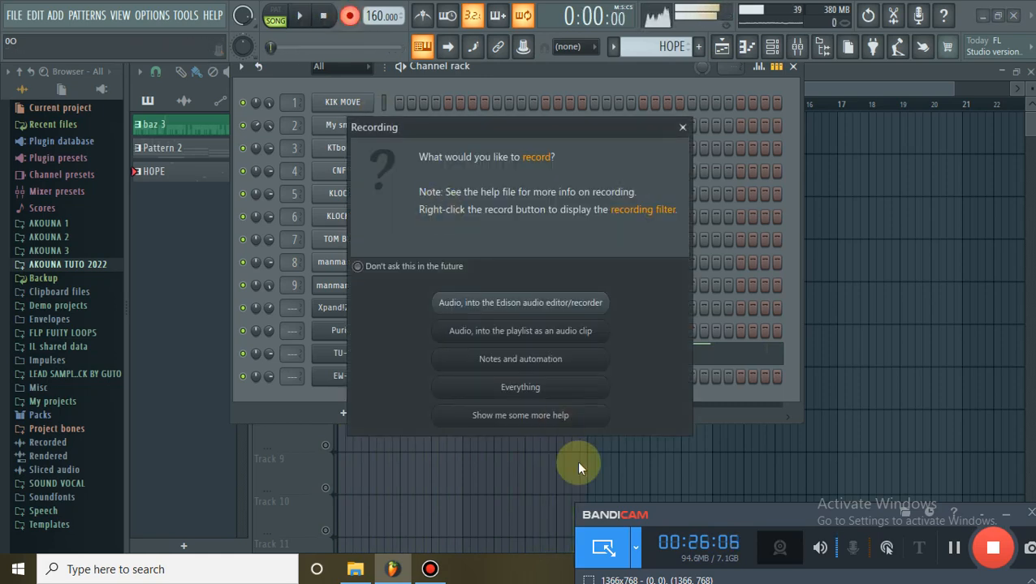
click(560, 398)
click(872, 243)
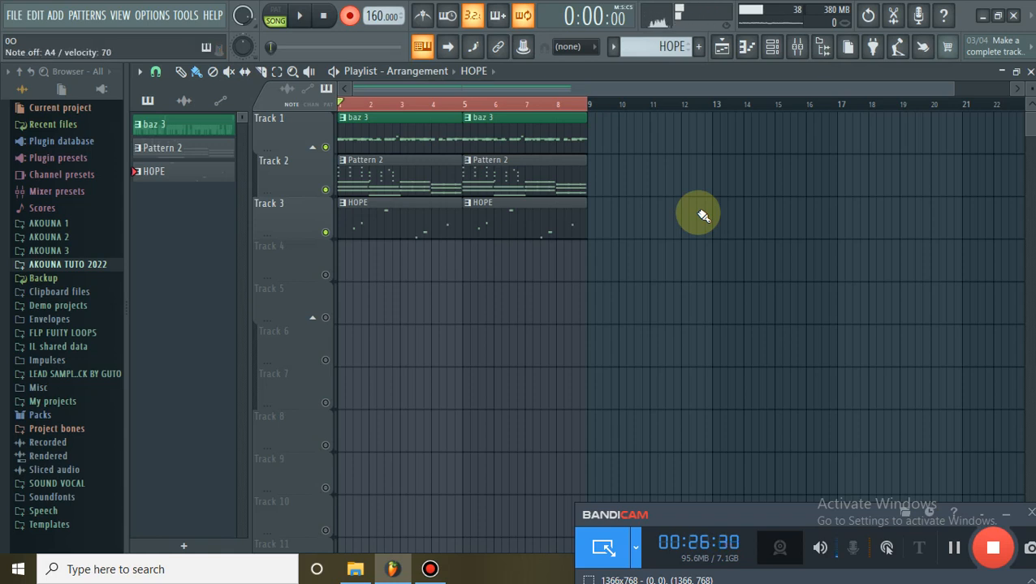
key(space)
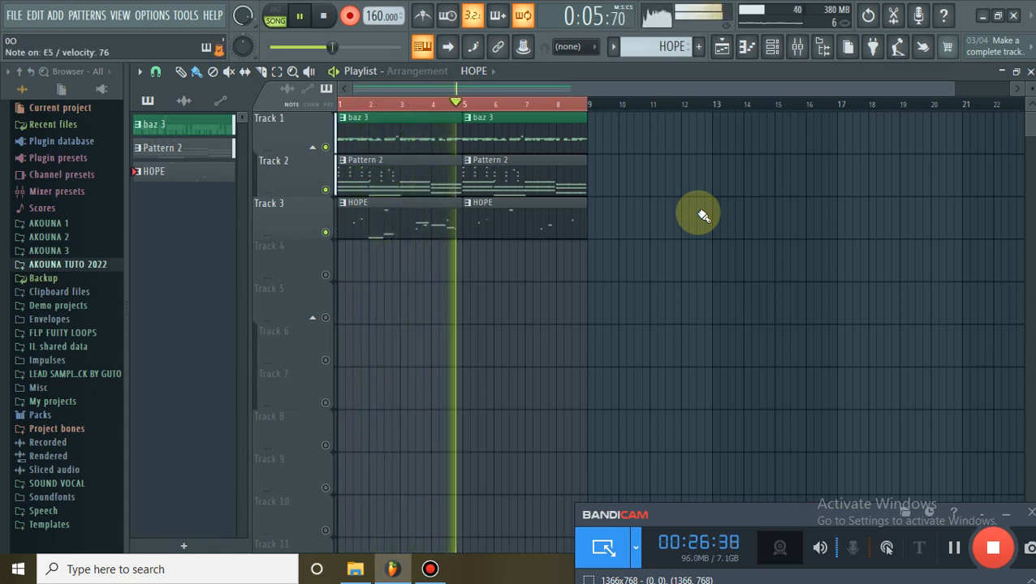
click(352, 15)
Adjust the EW-C channel volume to about 61% during playback, stop the song and close the channel rack.
click(795, 47)
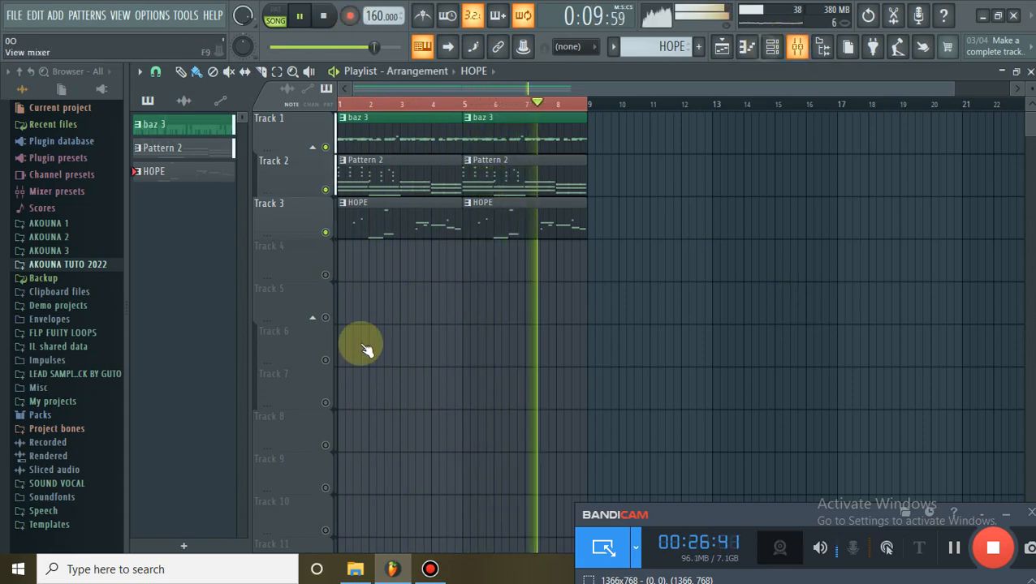
key(F6)
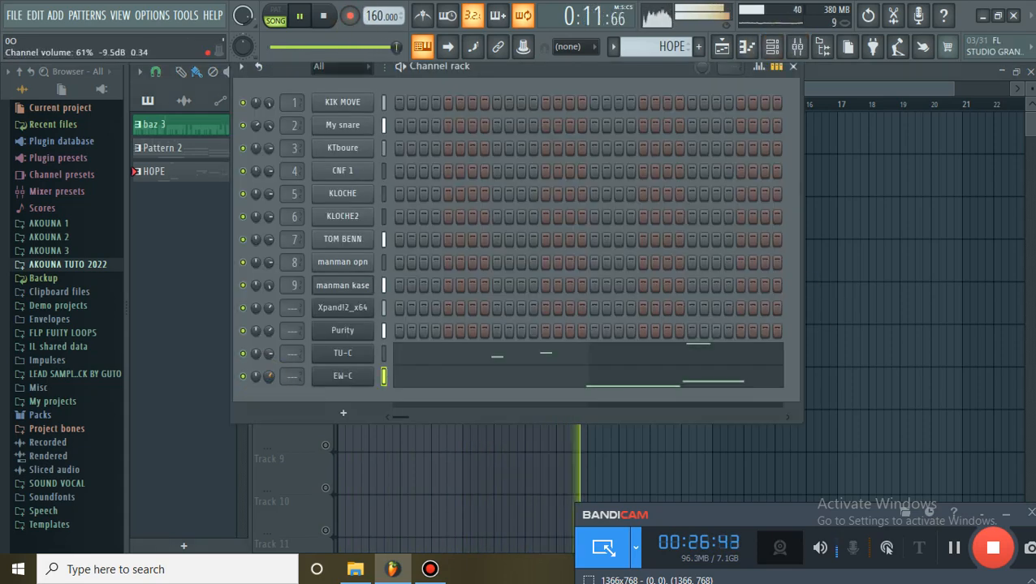
drag(269, 377, 269, 374)
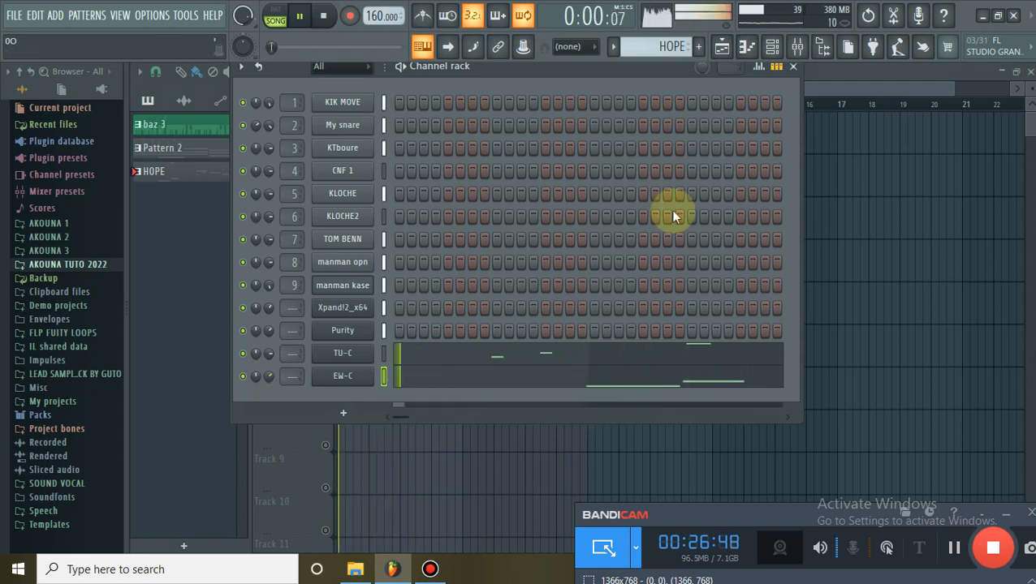
key(space)
key(F6)
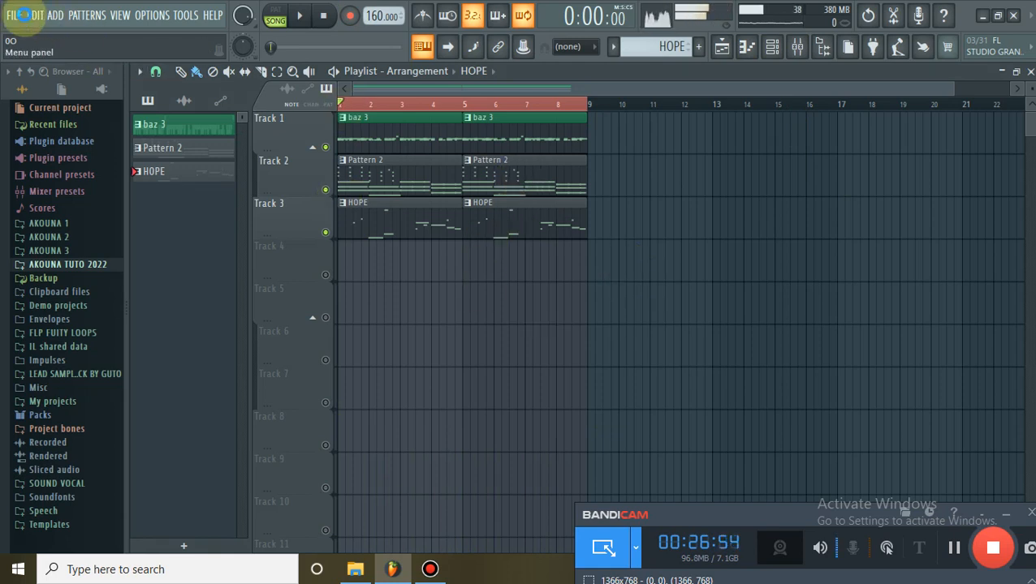
Save the project as PROJET EKZANMP VOCAL CHOP LA in the Desktop folder VOCAL CHOPE TUTO 2022.
key(ctrl+shift+s)
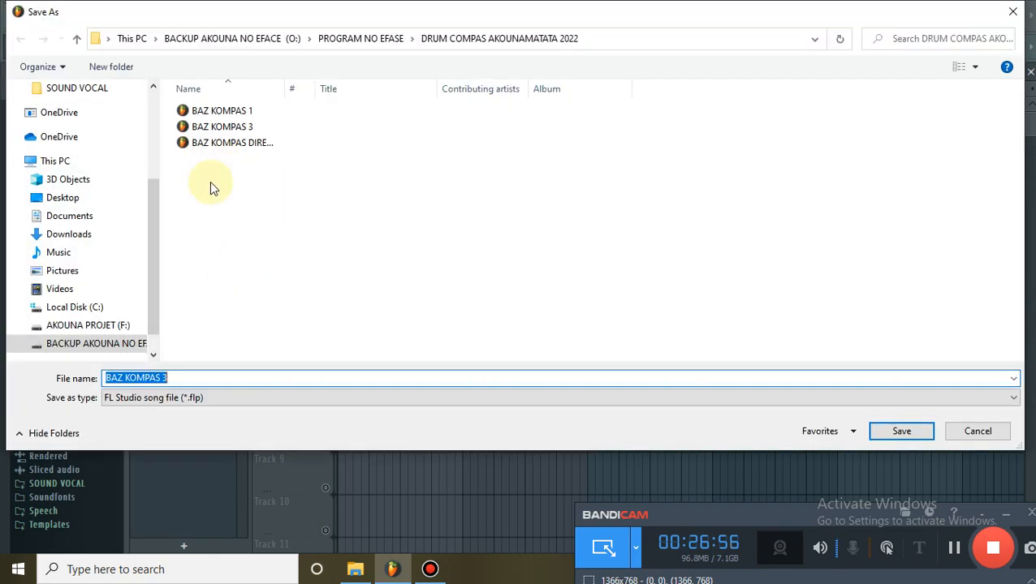
click(64, 200)
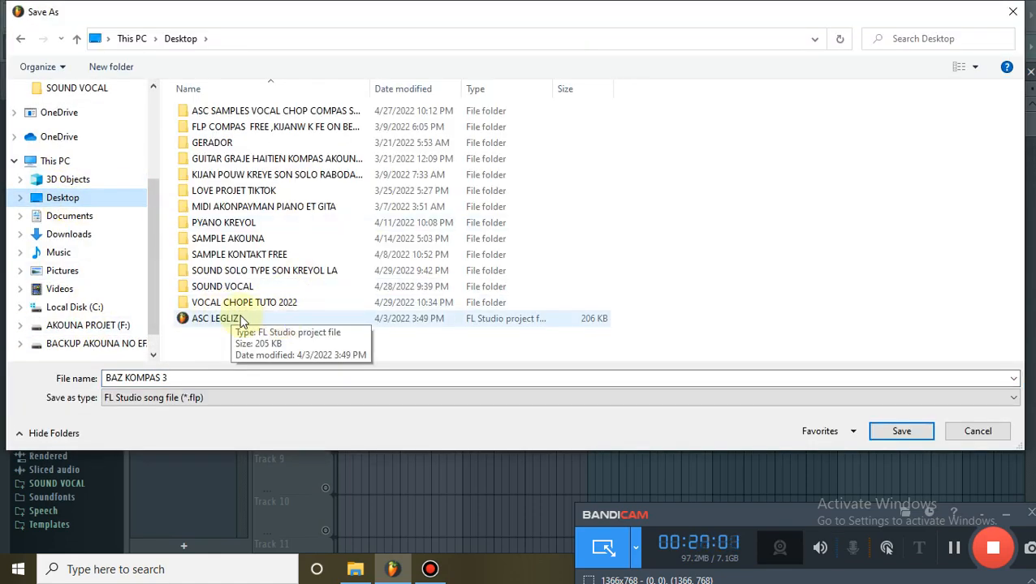
double_click(245, 303)
click(200, 379)
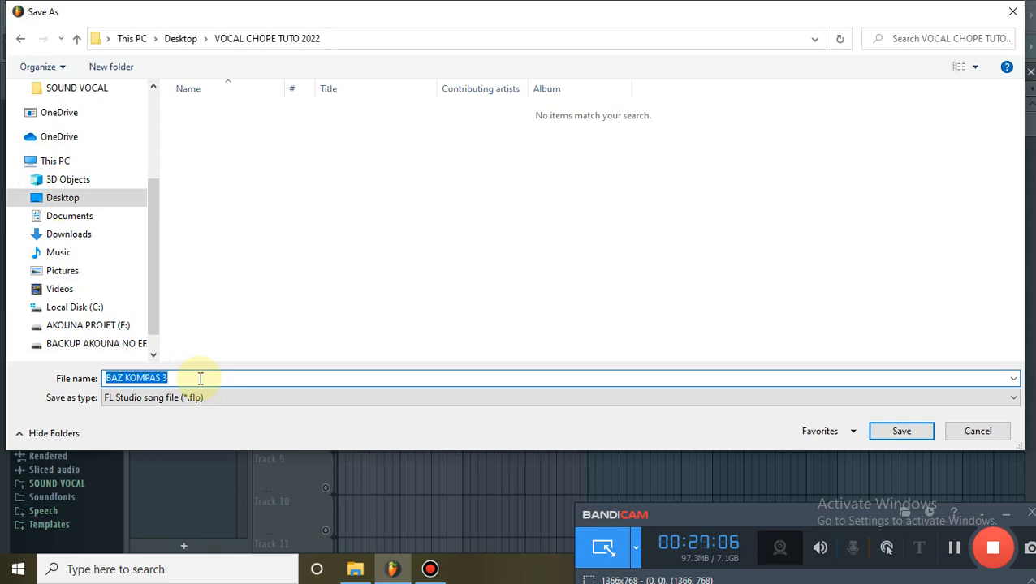
text(E3)
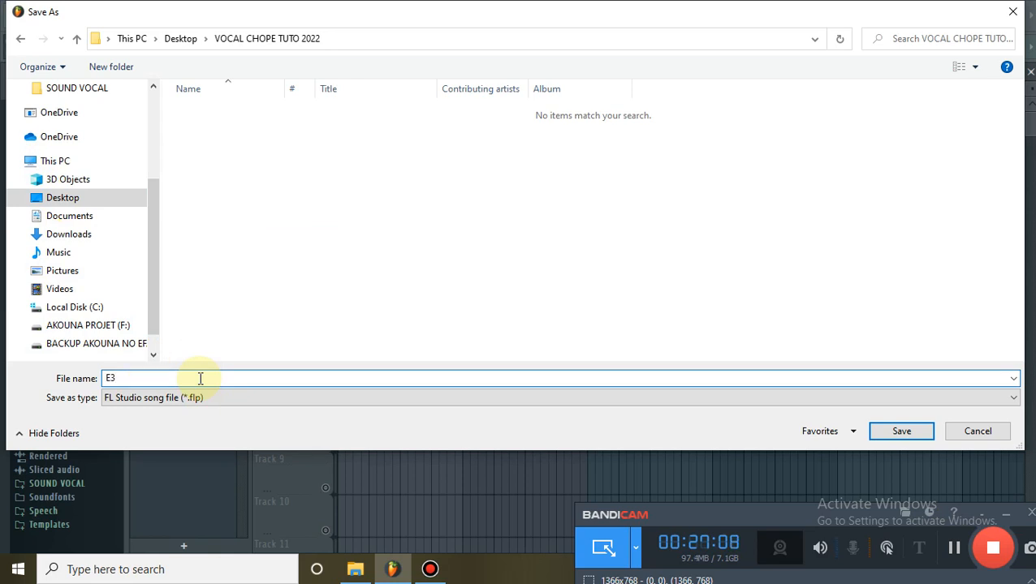
text(PROJET EKZANMP VOCAL CHOP LA)
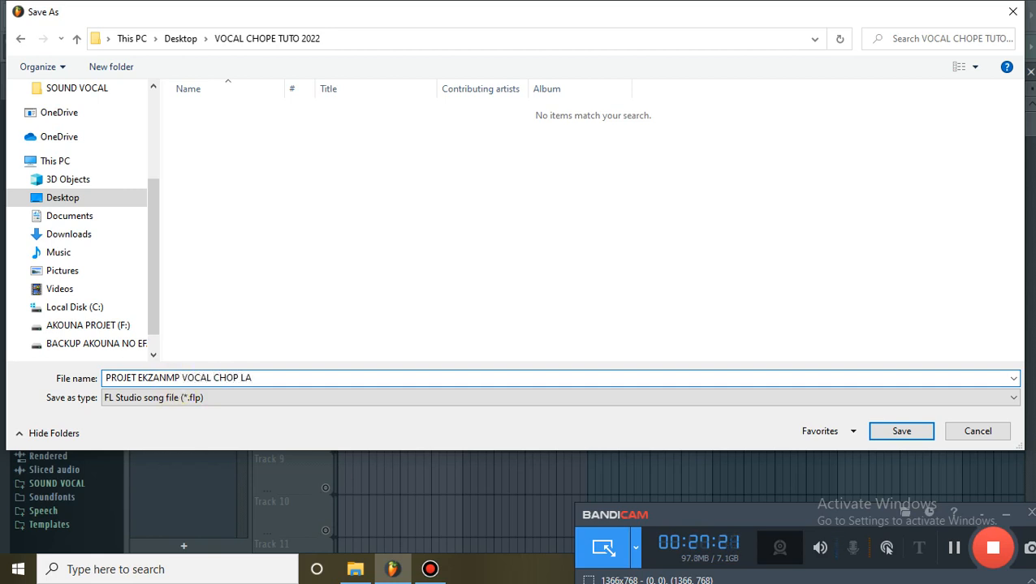
key(Return)
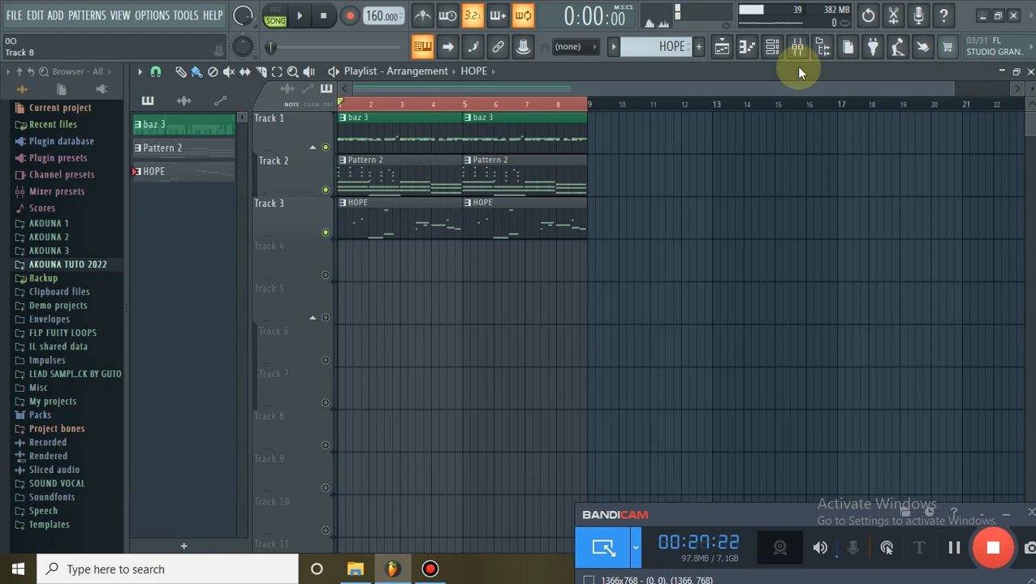
Add a Kontakt instrument channel to the channel rack.
key(F6)
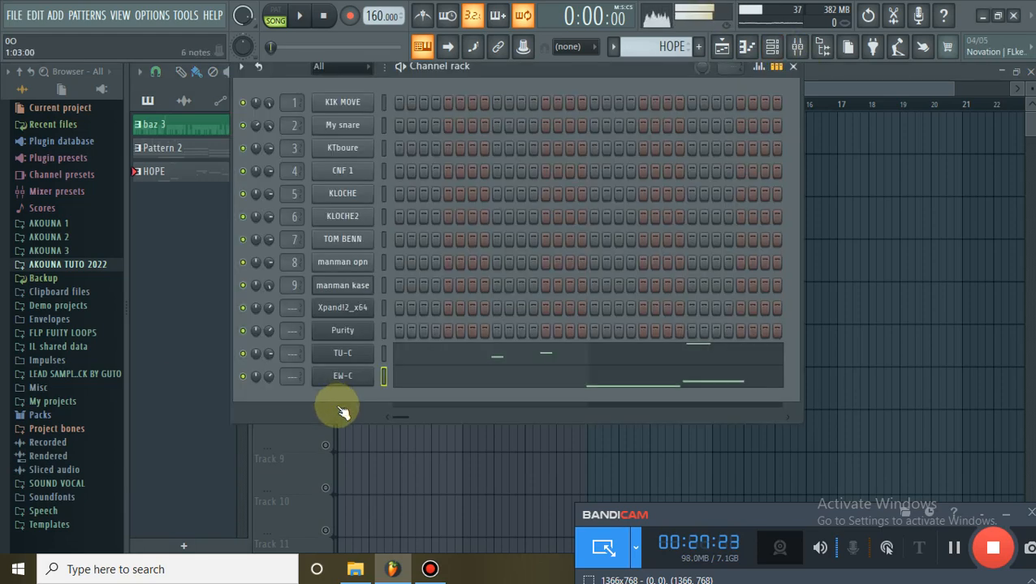
click(339, 410)
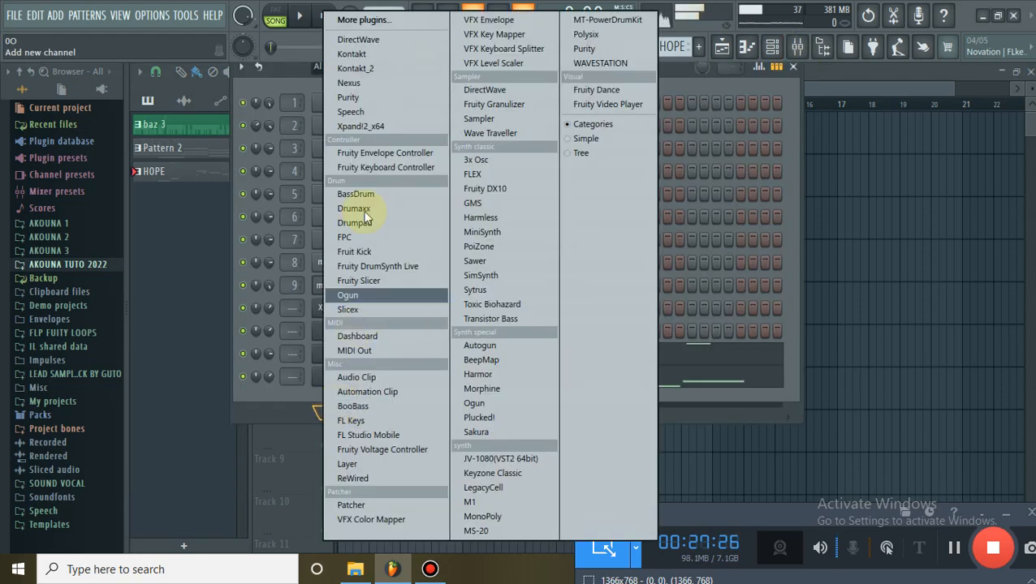
click(360, 54)
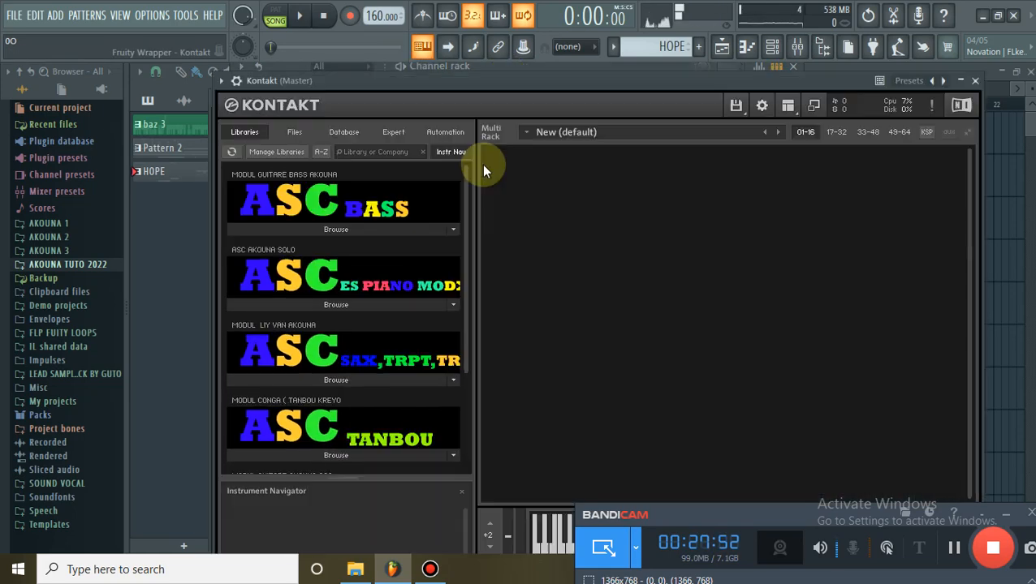
List the guitar folders of the MODUL GUITARE AKOUNA ASC library in Kontakt.
scroll(406, 260, down, 3)
scroll(404, 265, down, 1)
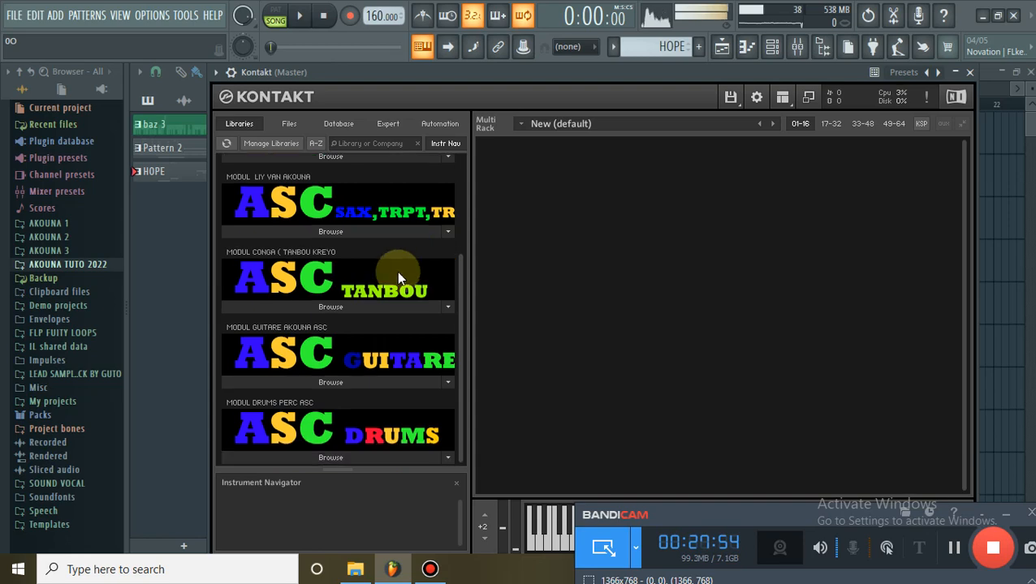
scroll(396, 271, up, 2)
scroll(387, 262, down, 2)
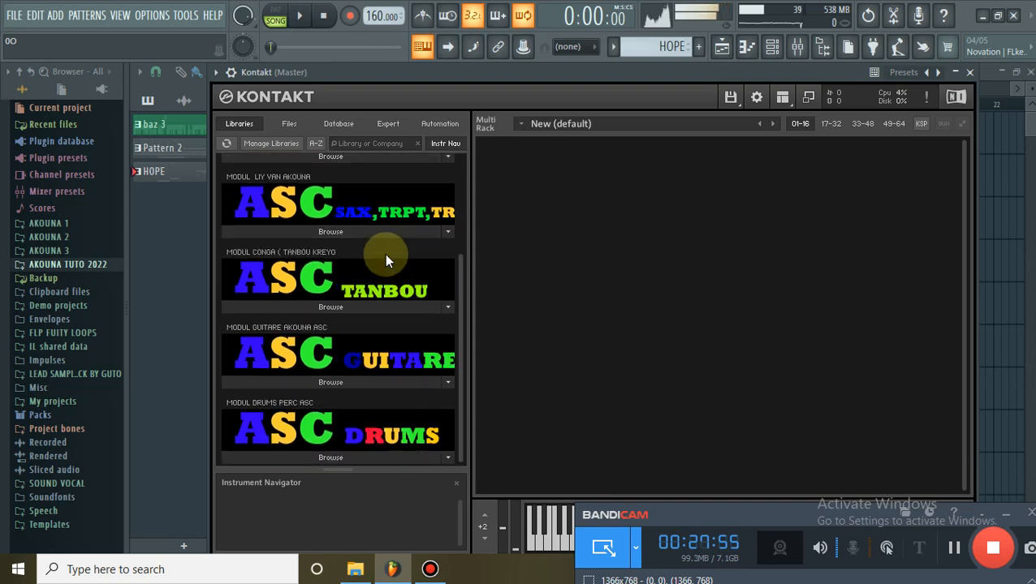
click(375, 382)
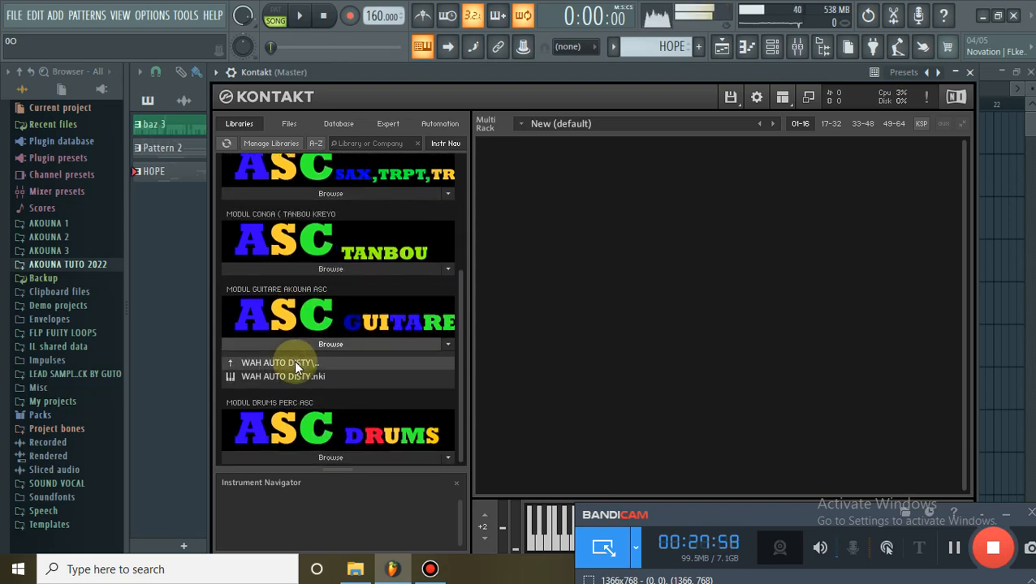
click(293, 363)
scroll(317, 319, down, 1)
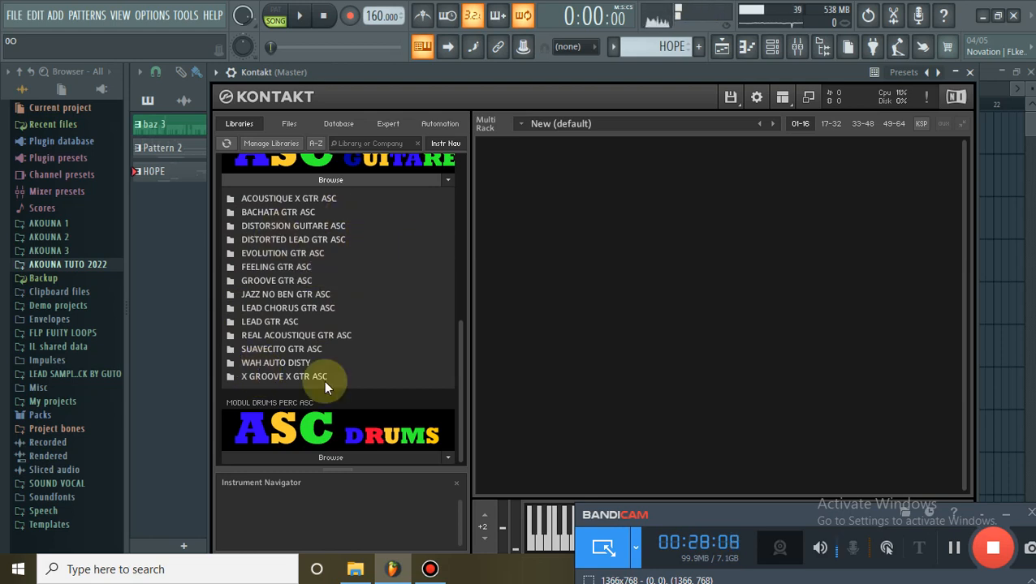
Load REAL ACOUSTIQUE GTR ASC.nki into the Kontakt rack and return to the playlist.
click(343, 457)
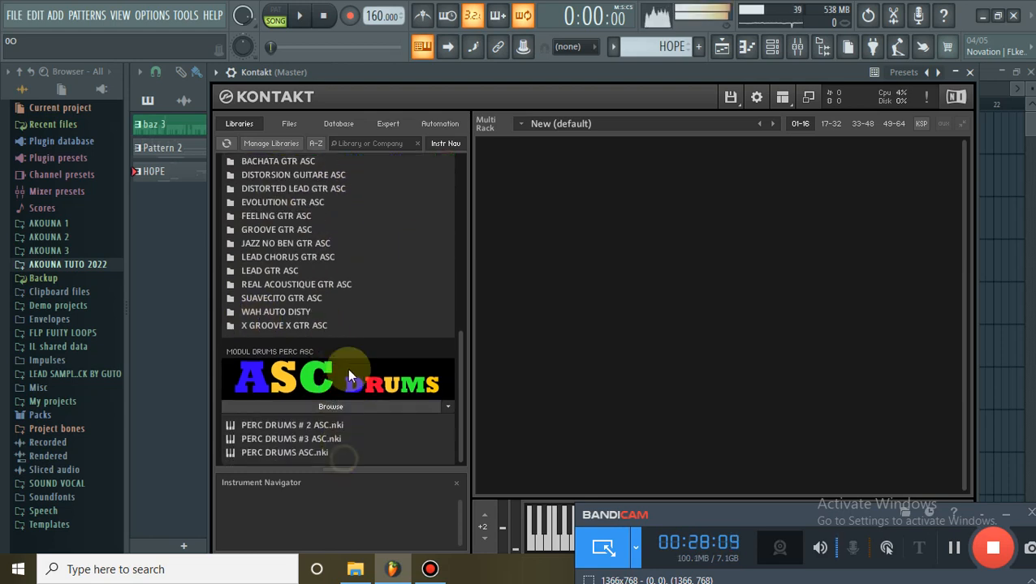
click(315, 408)
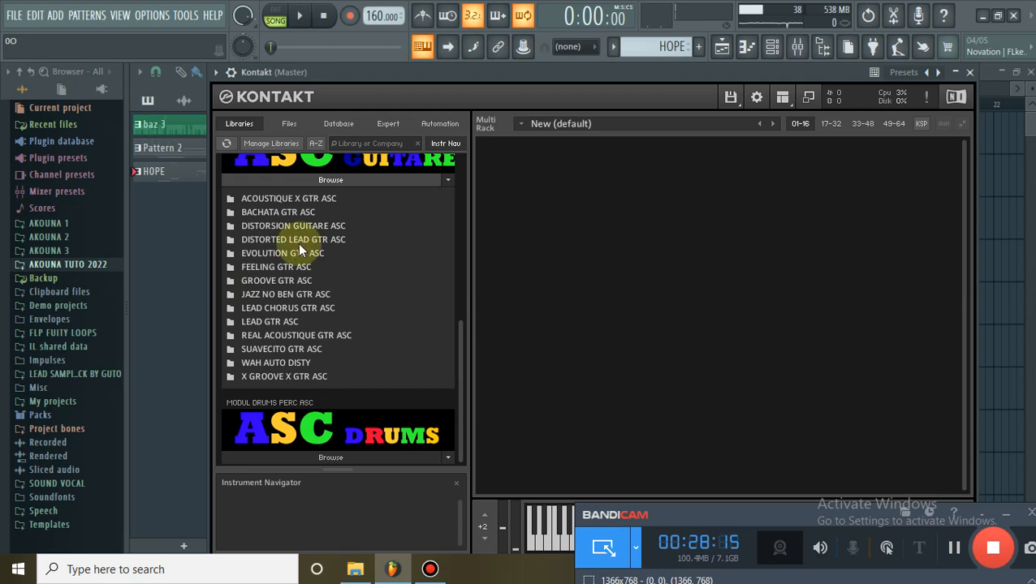
click(286, 333)
drag(277, 378, 656, 349)
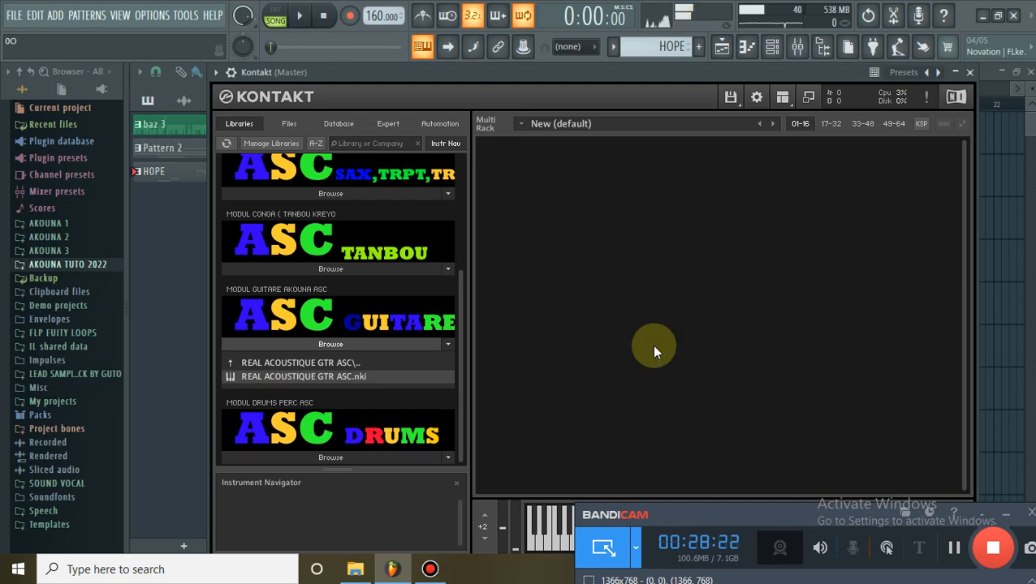
click(955, 73)
click(922, 405)
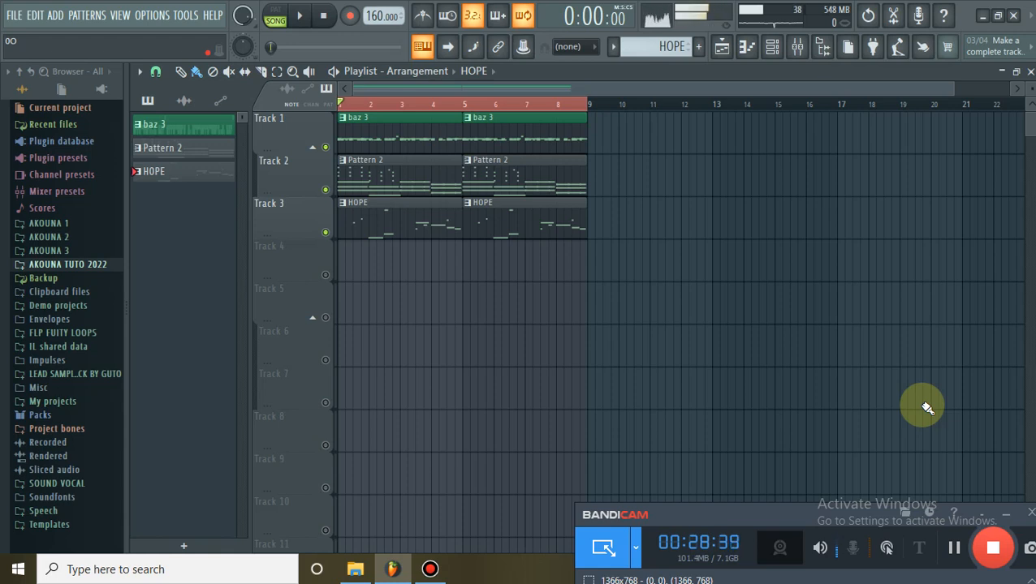
Create a new pattern named GUITARE.
click(700, 50)
text(GUI)
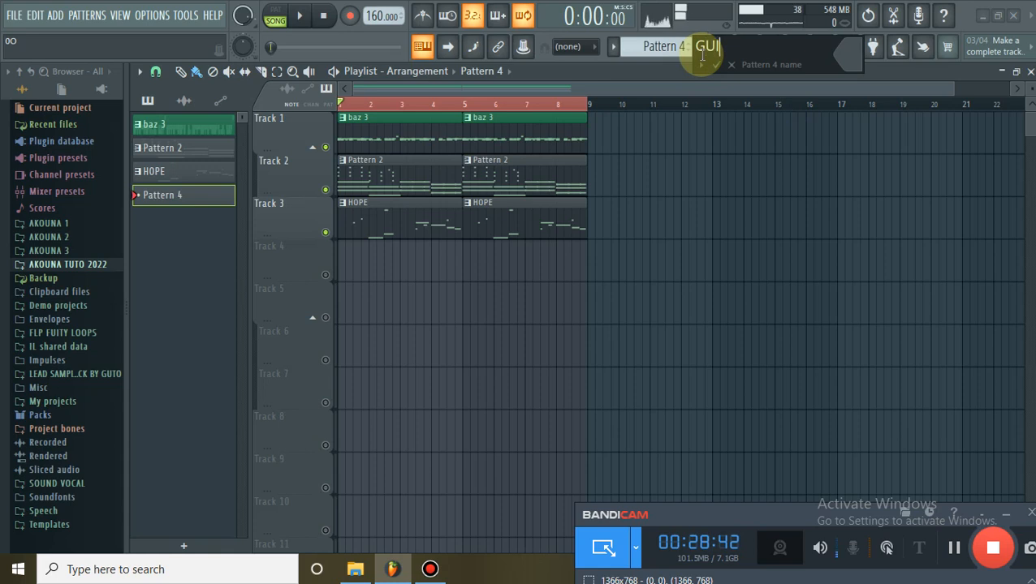
text(TARE)
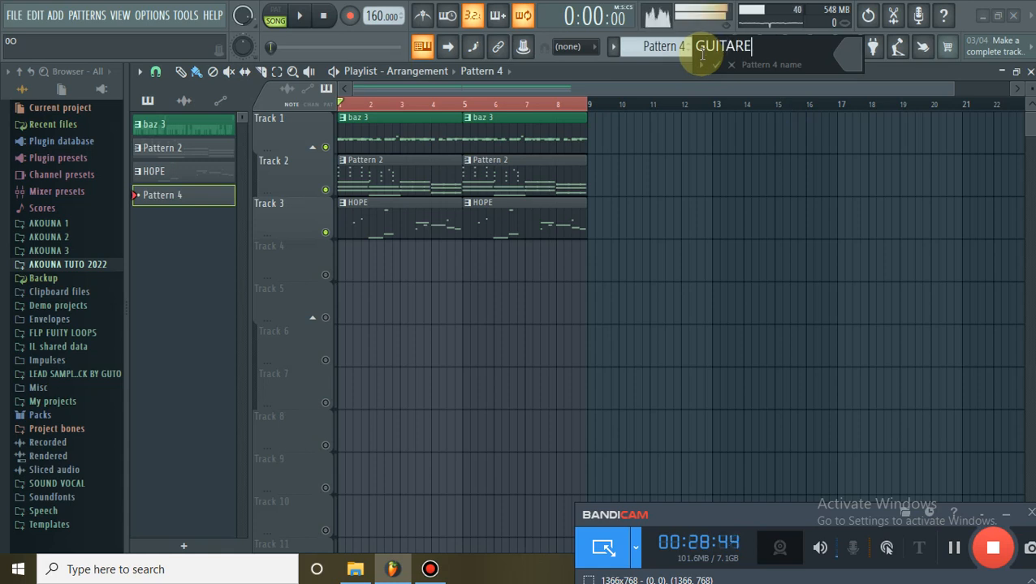
key(Return)
Place a four-bar GUITARE clip at bar 1 and a one-bar GUITARE clip at bar 5 on Track 4.
drag(373, 250, 341, 261)
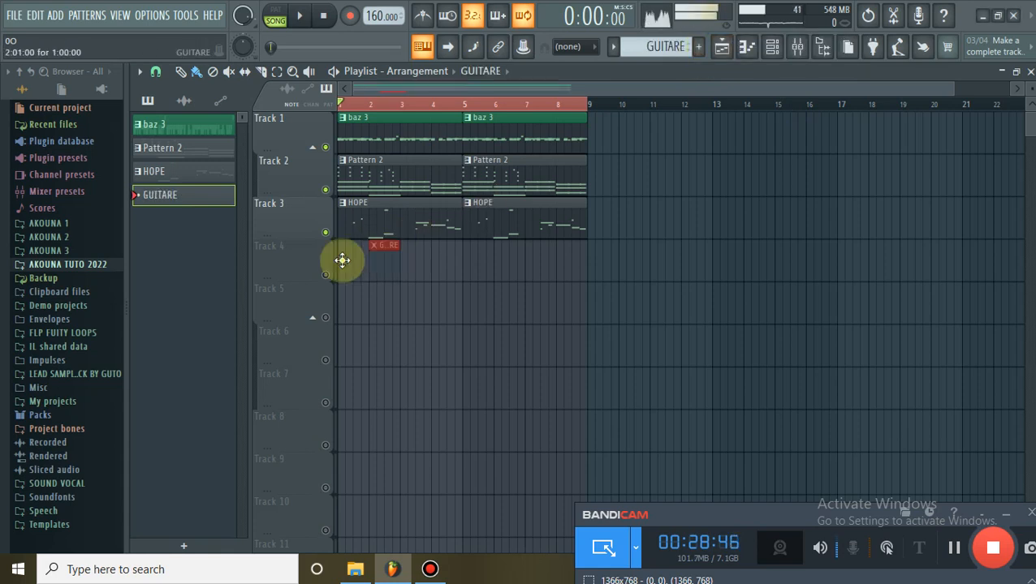
drag(438, 266, 462, 265)
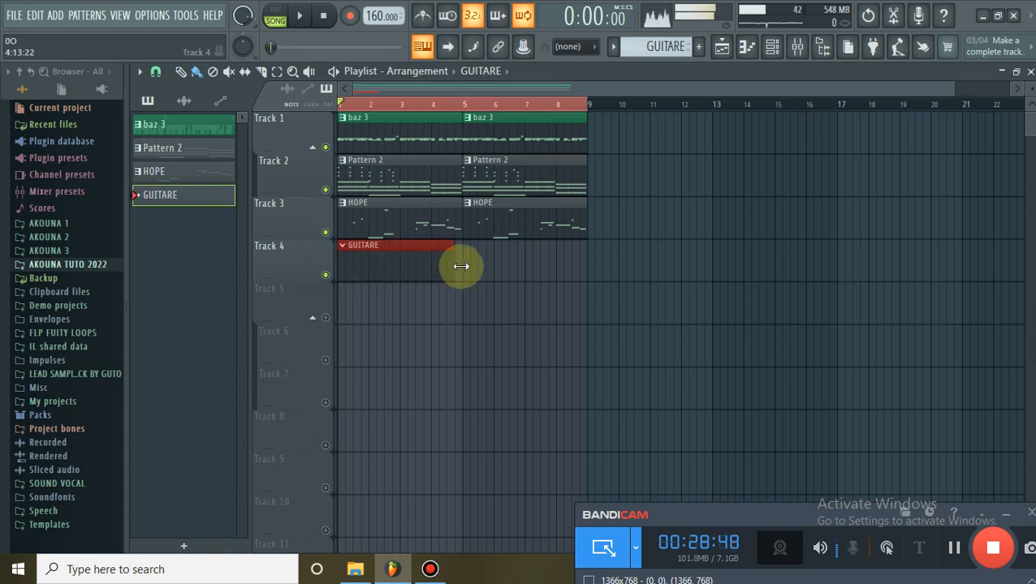
click(464, 280)
right_click(418, 276)
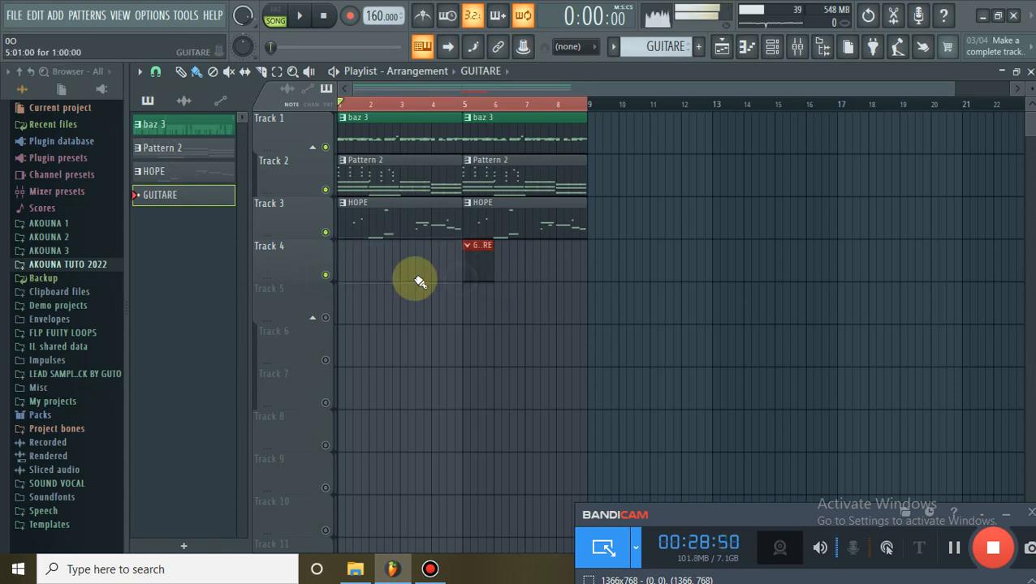
click(357, 268)
drag(341, 271, 464, 292)
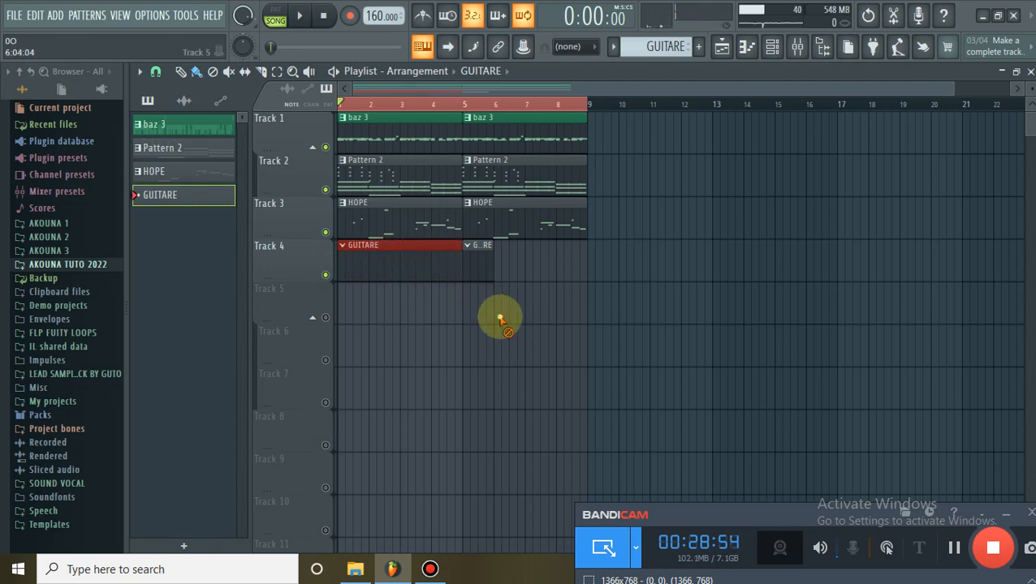
Replace the one-bar GUITARE clip at bar 5 on Track 4 with a four-bar GUITARE clip.
right_click(478, 270)
click(468, 275)
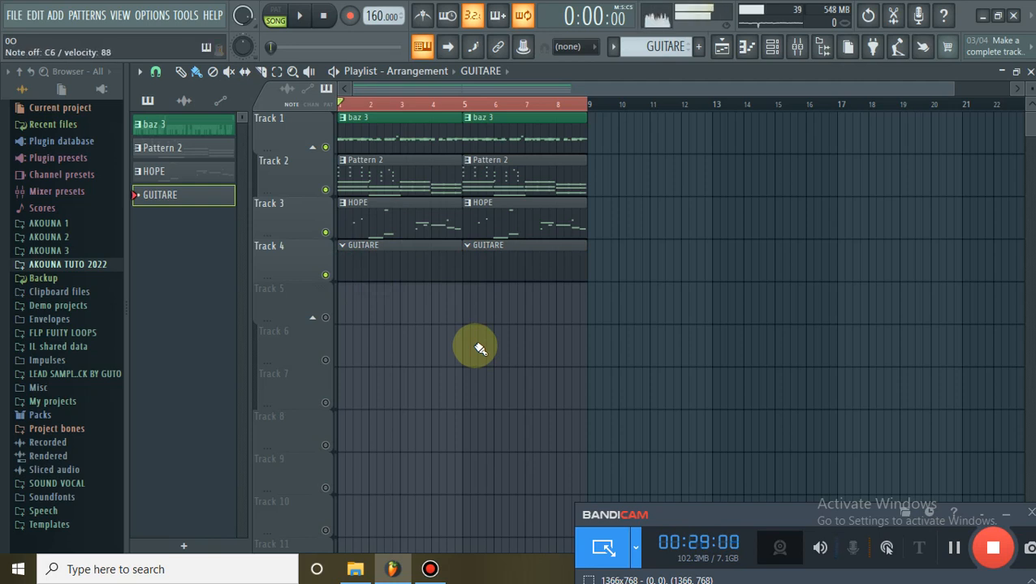
Play the looped song and look over the channel rack, then stop playback in the playlist.
key(space)
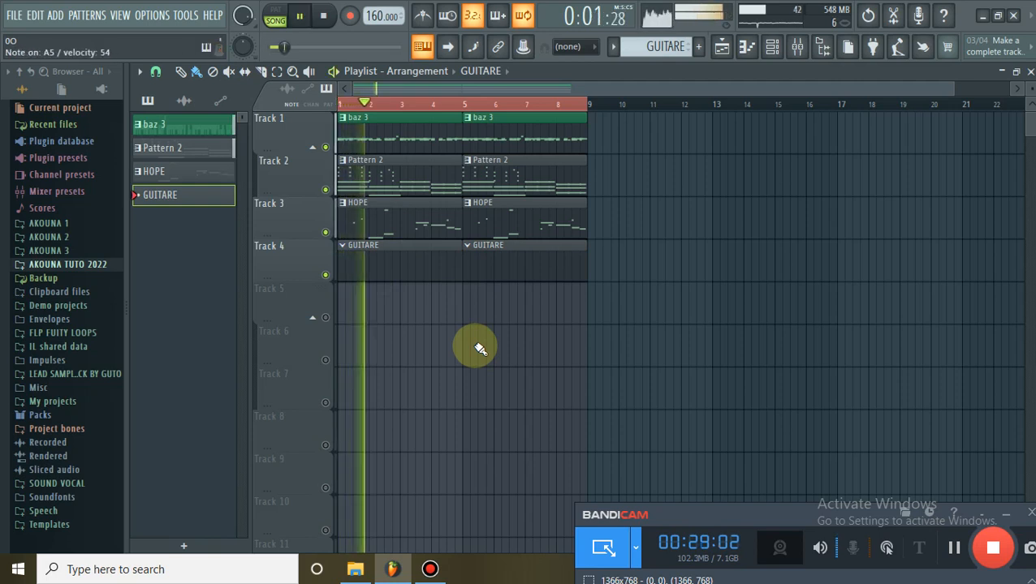
click(773, 46)
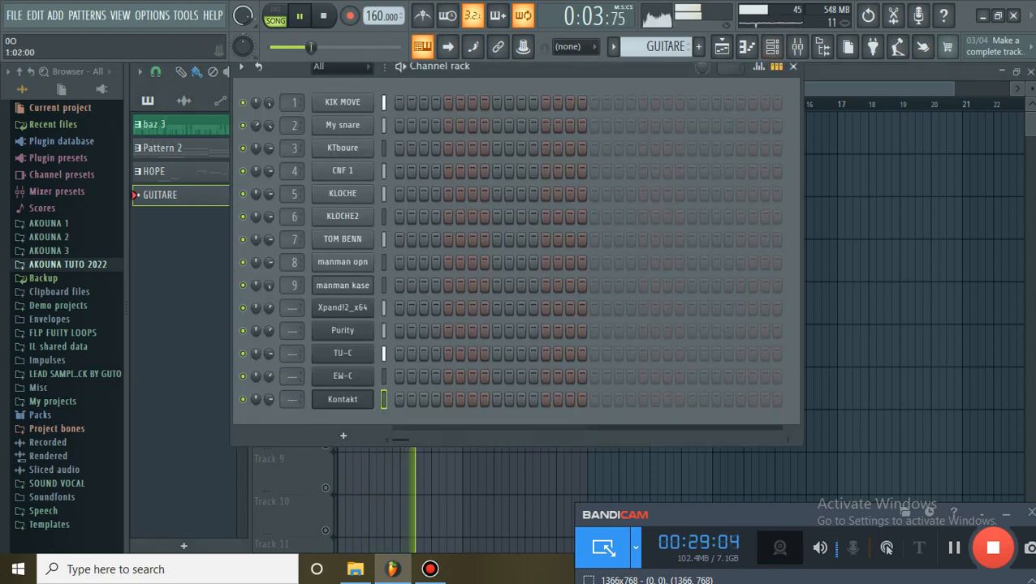
right_click(872, 294)
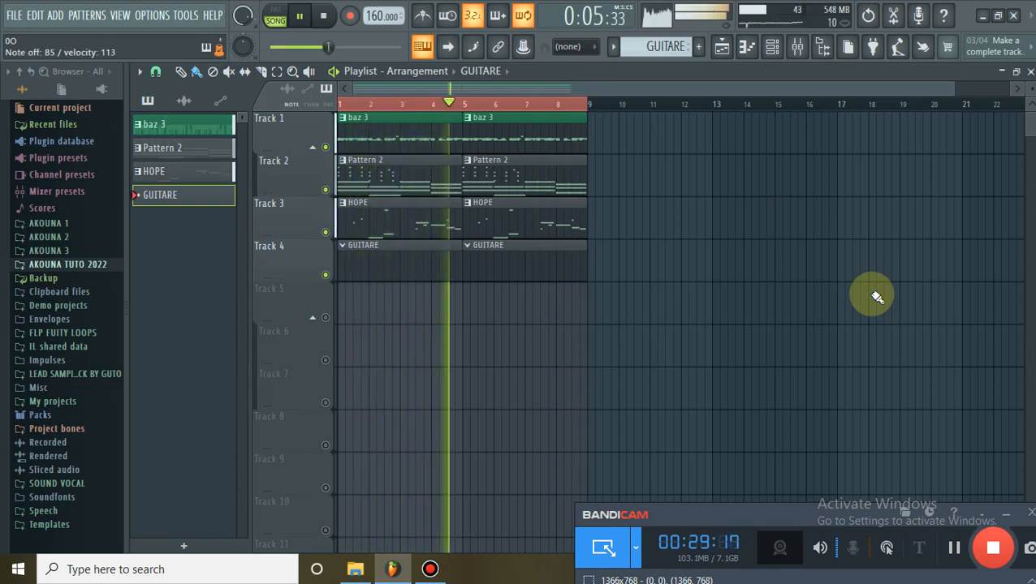
key(space)
Record a guitar performance into the GUITARE pattern over the looping song, undoing the first take and recording another.
click(351, 16)
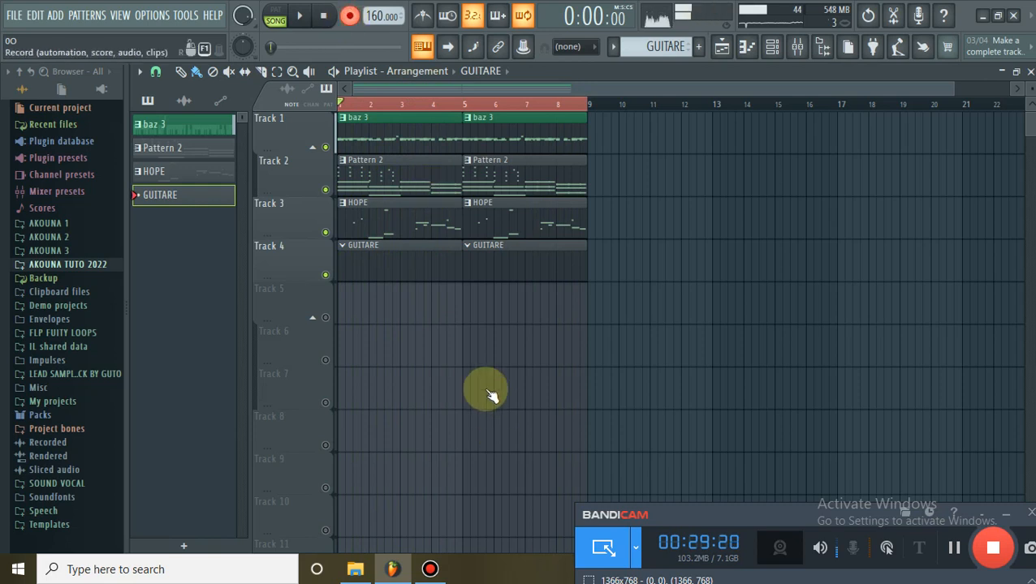
click(495, 388)
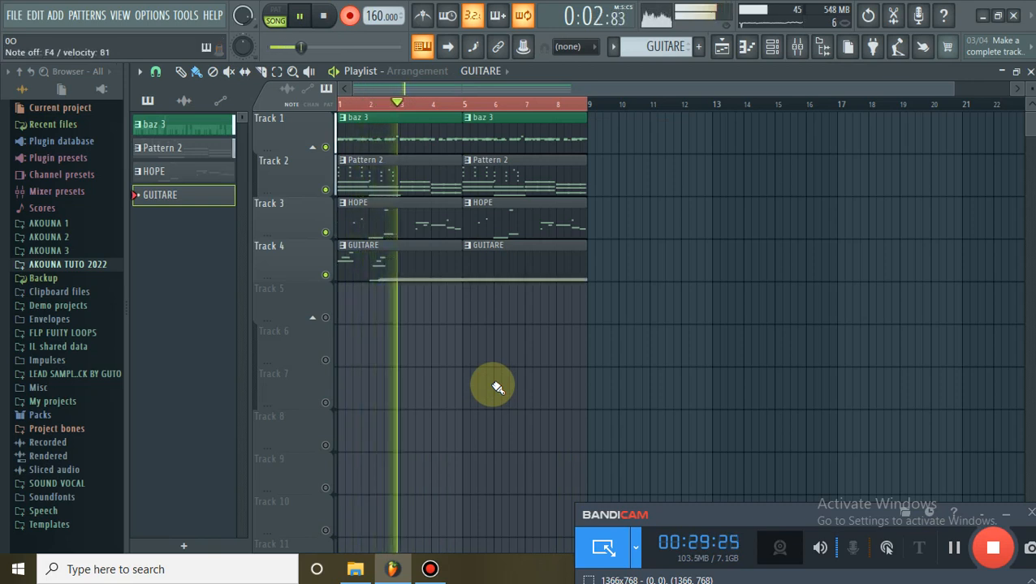
key(space)
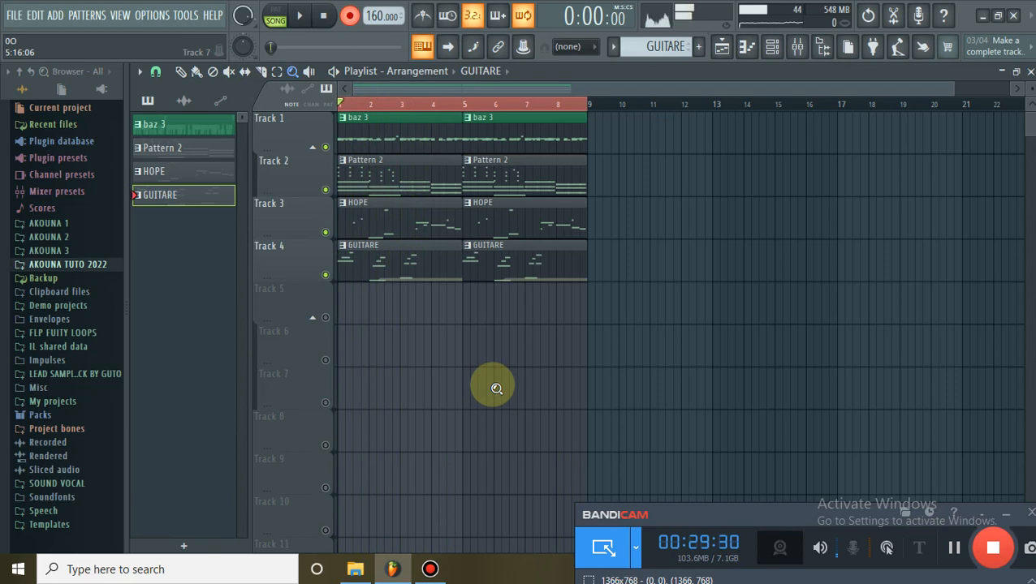
key(ctrl+z)
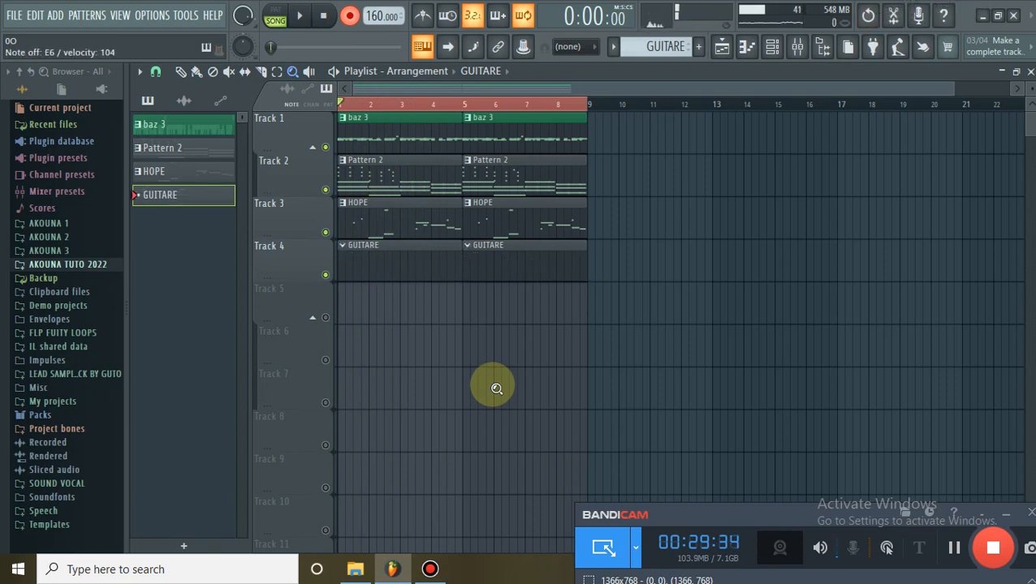
key(space)
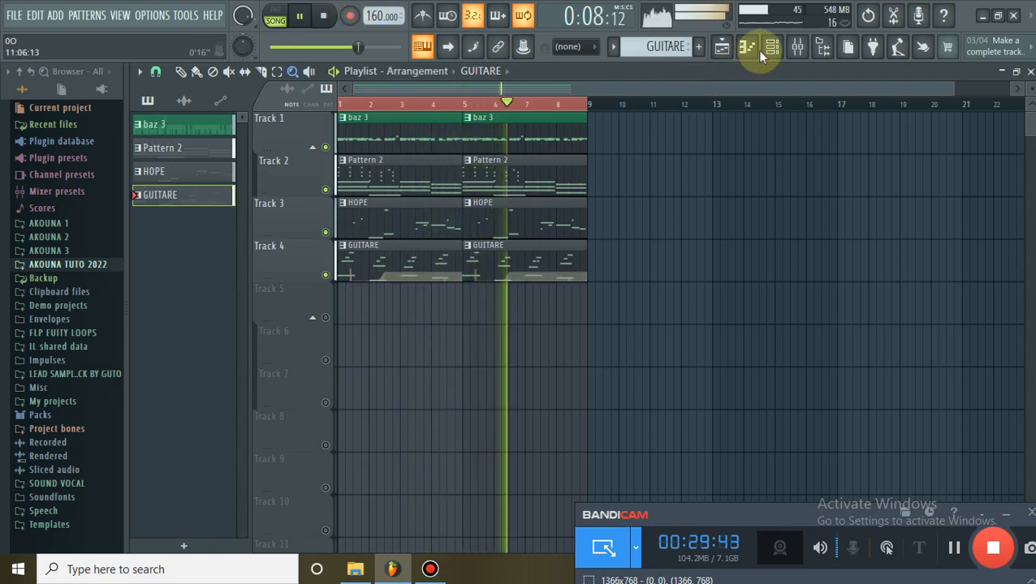
Save the project and switch the playlist to the Draw tool.
key(alt+f)
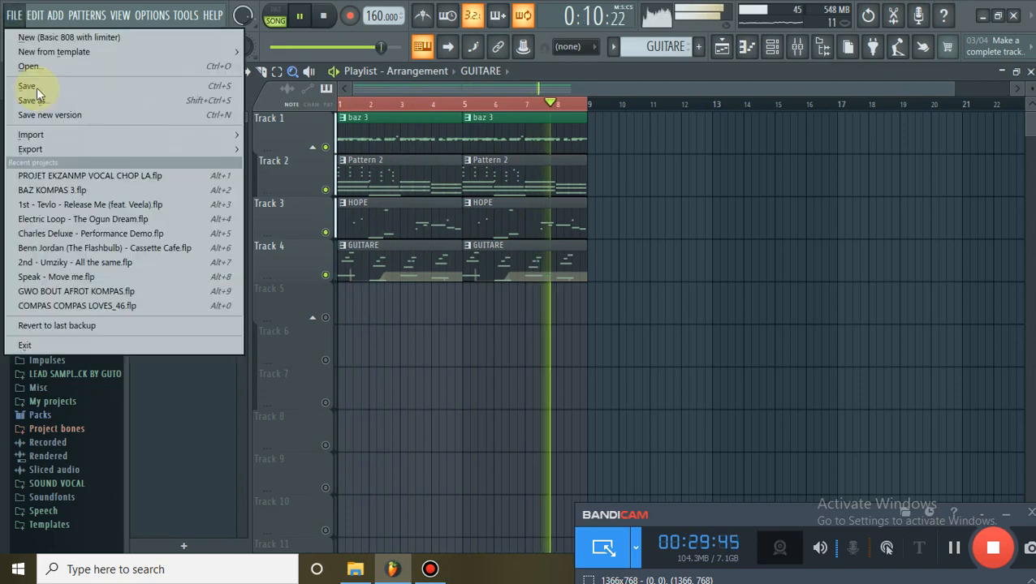
click(40, 87)
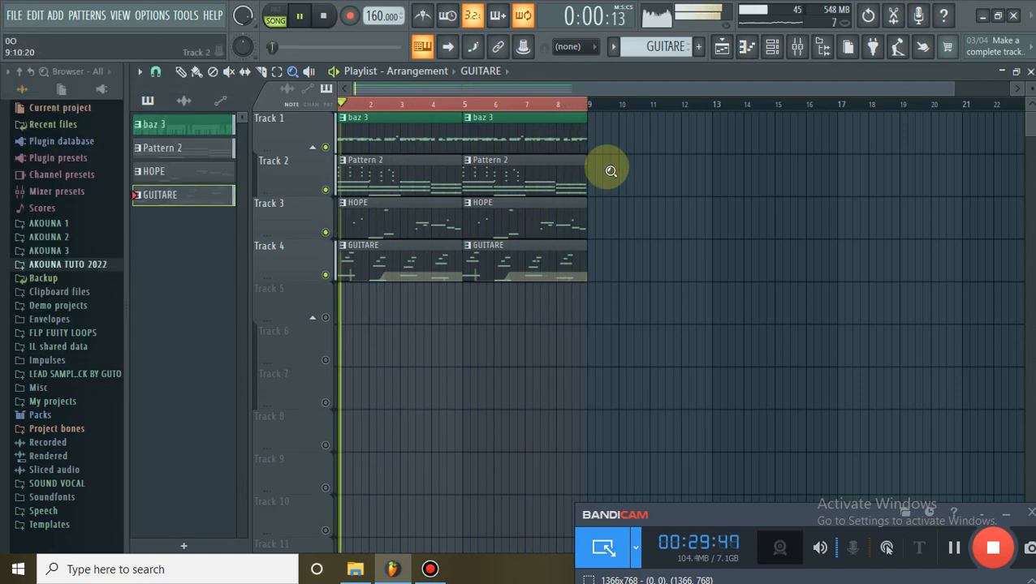
click(181, 74)
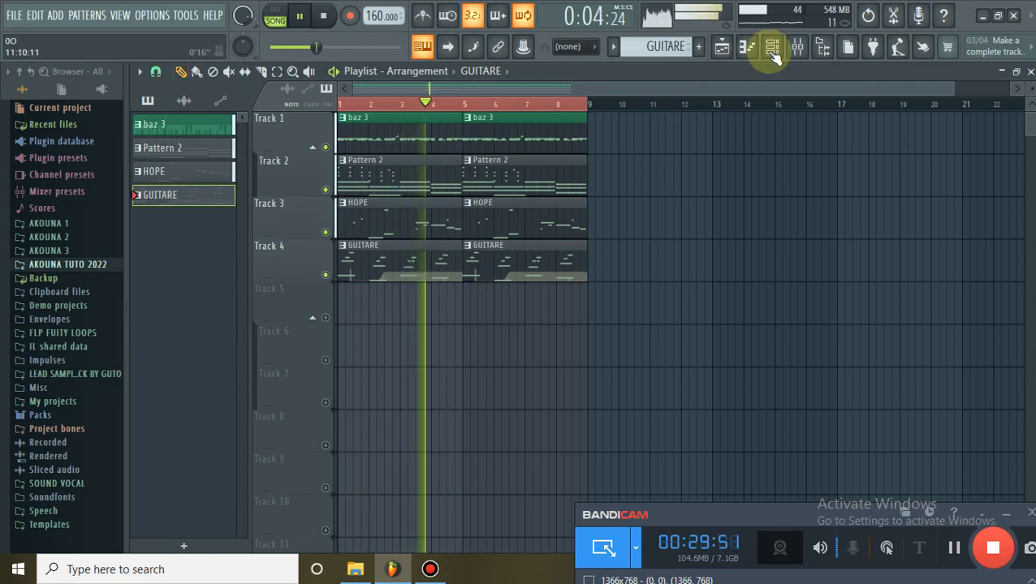
Check the recorded Kontakt notes in the channel rack, stop playback and return to the playlist.
click(318, 75)
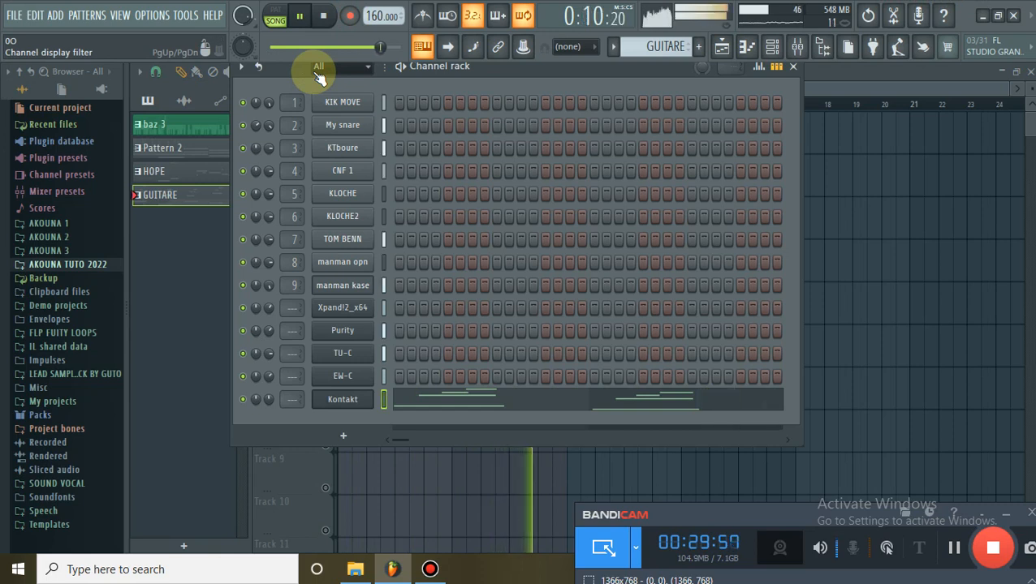
key(space)
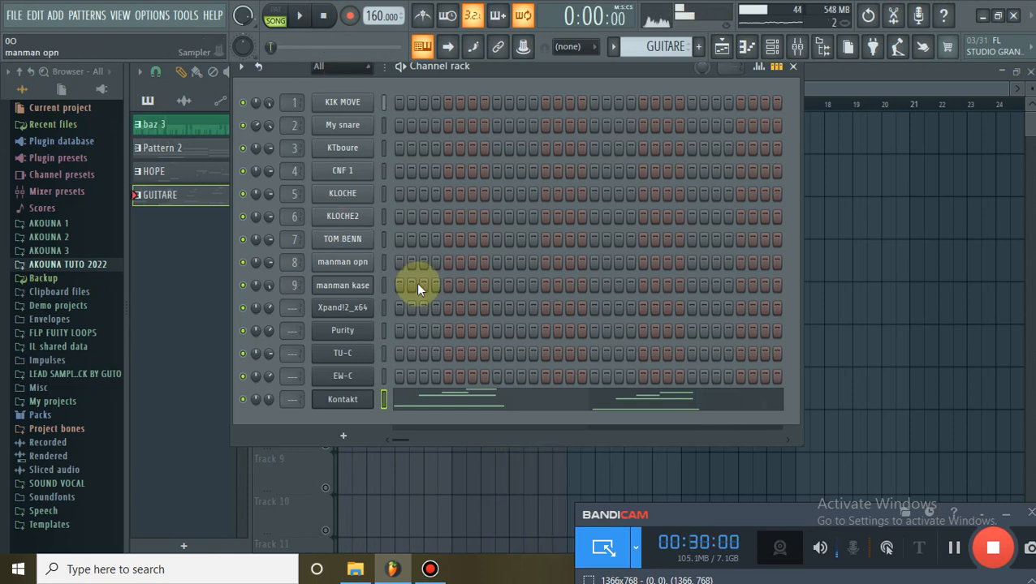
key(F6)
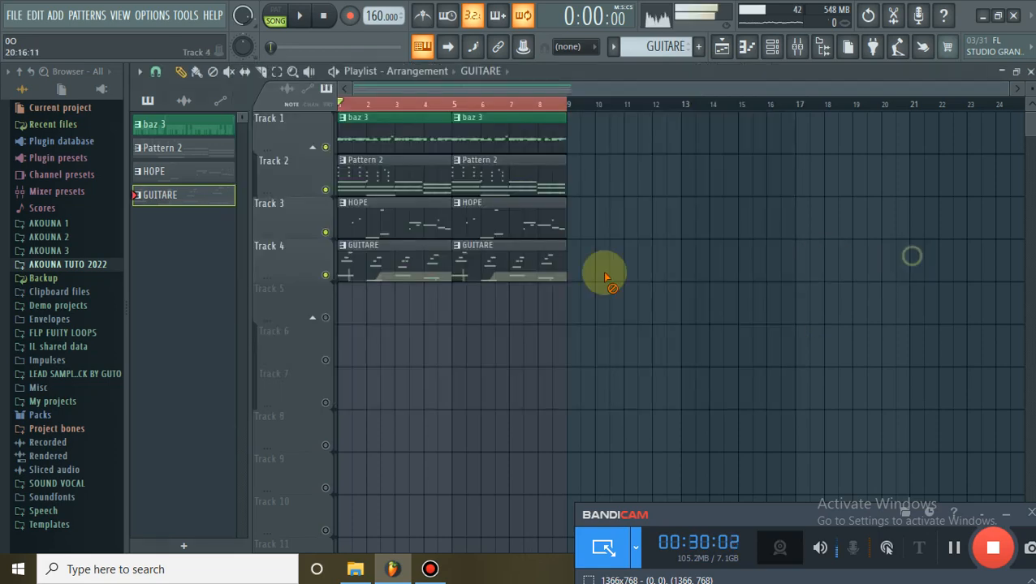
Consolidate Track 4's guitar clips into a single audio clip spanning bars 1 to 8.
right_click(272, 248)
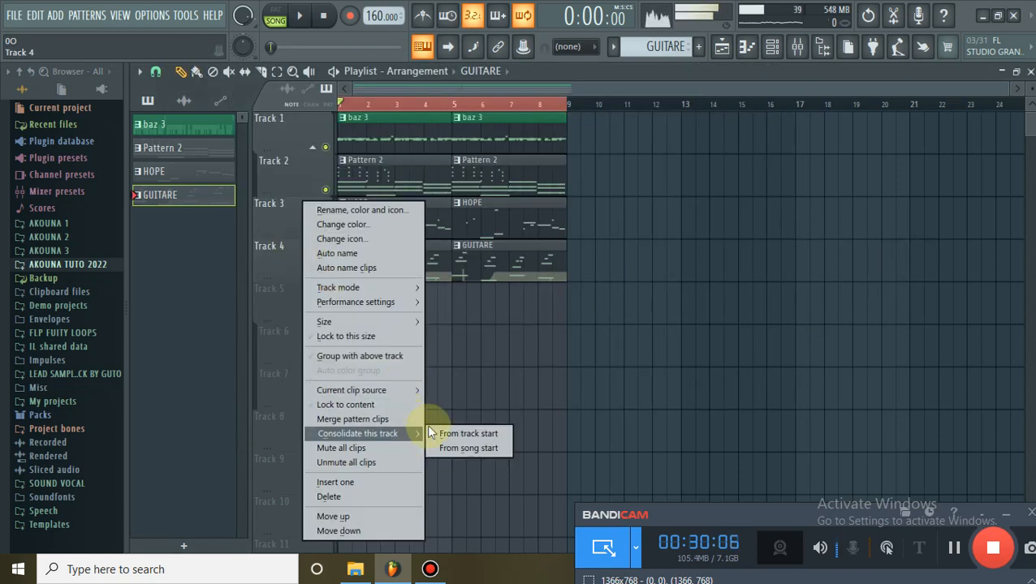
click(443, 421)
right_click(312, 265)
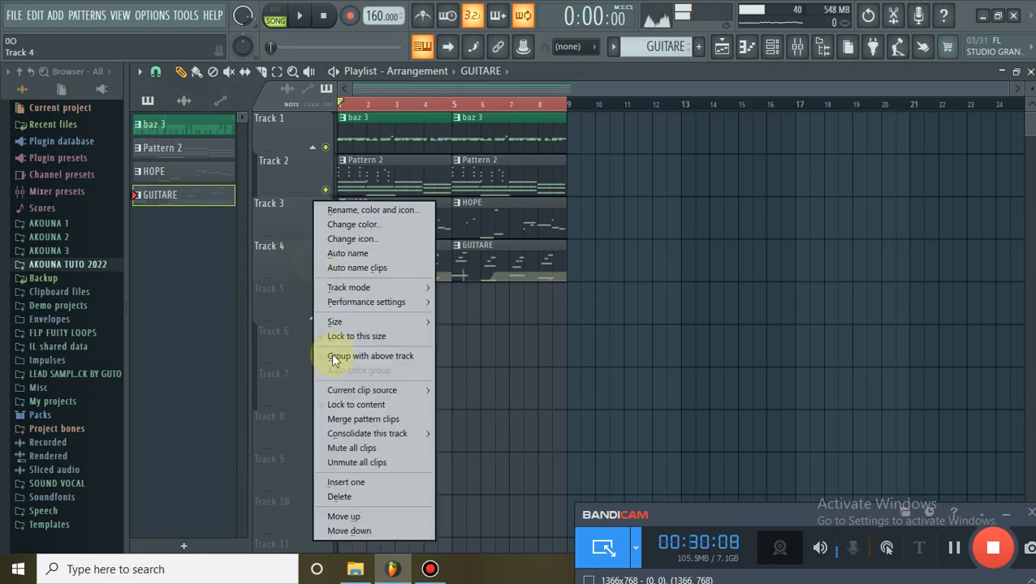
mouse_move(428, 435)
click(529, 440)
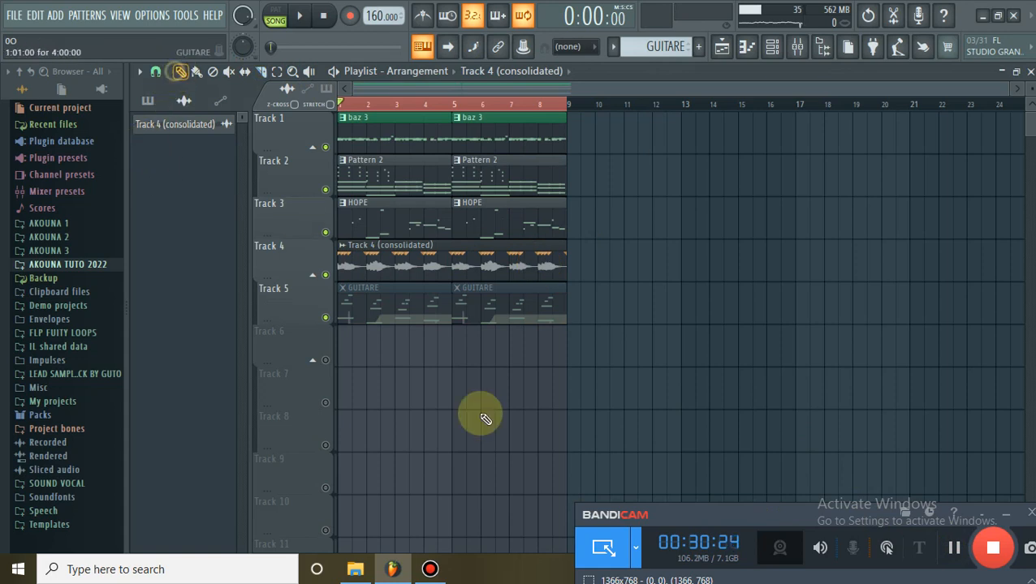
Rename the consolidated audio clip on Track 4 as GTR ASC and give it a green color.
click(344, 247)
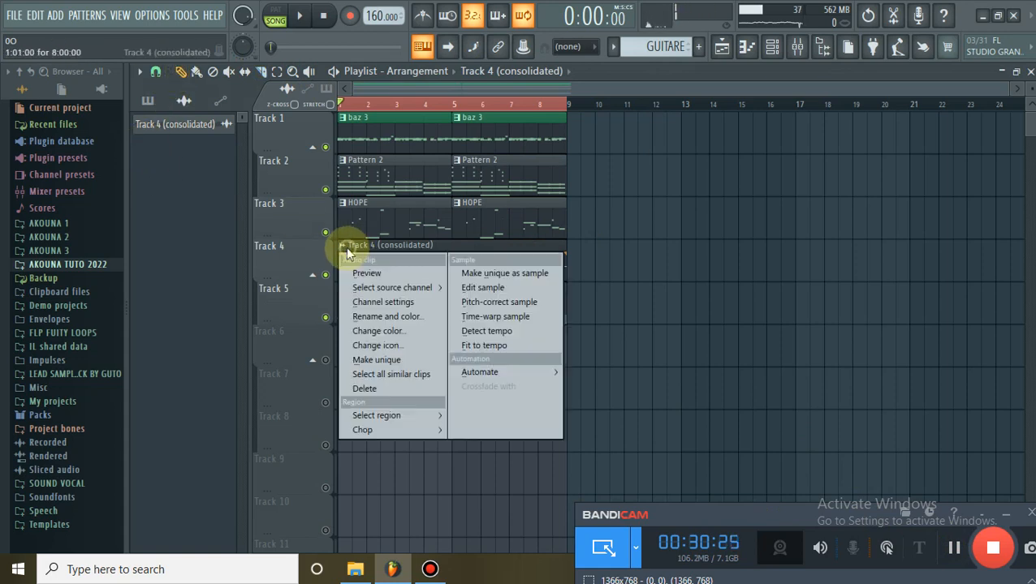
click(362, 317)
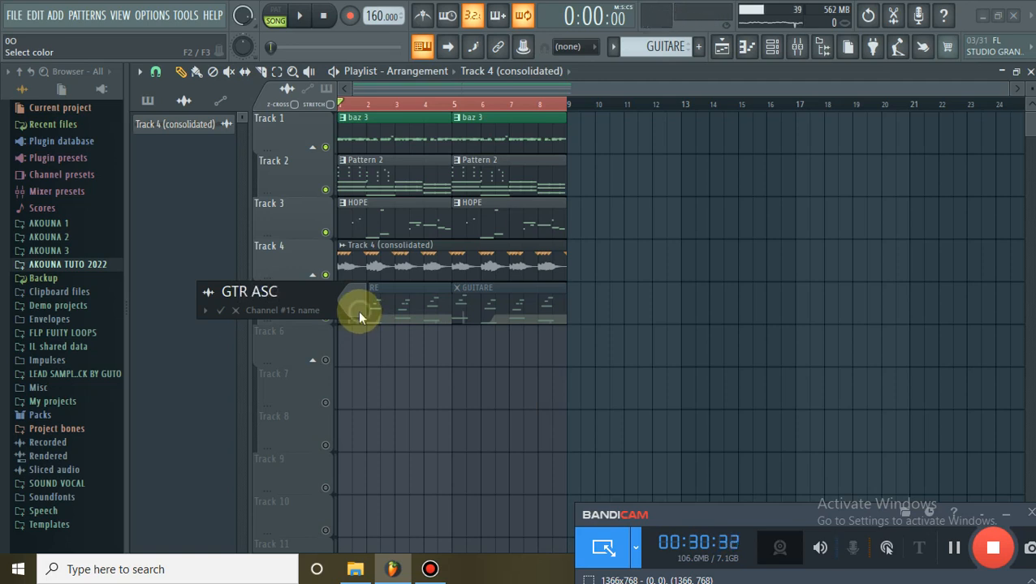
click(358, 312)
click(452, 309)
key(Return)
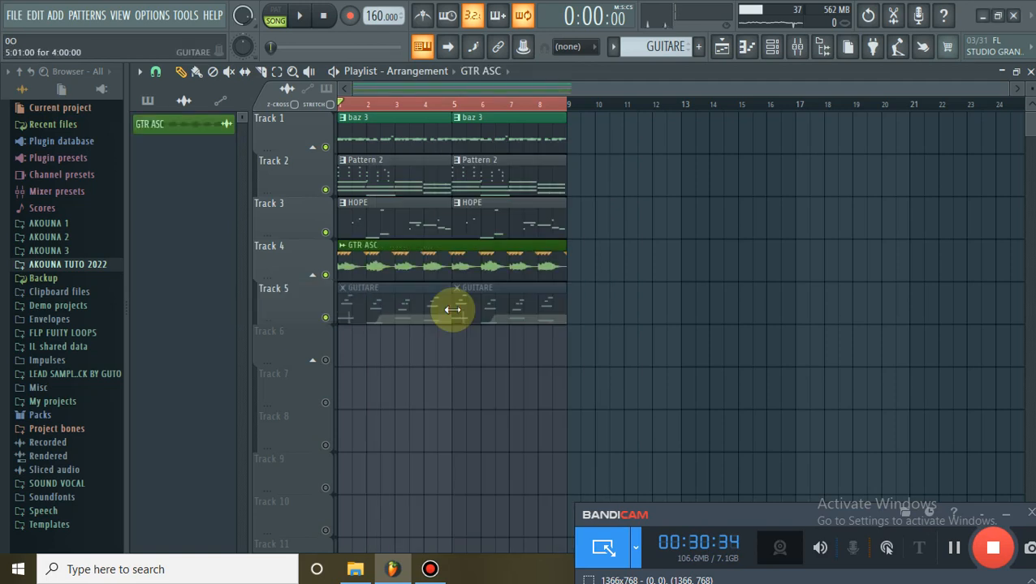
Unmute the GUITARE clips on Track 5 and cut the Kontakt channel's notes from the GUITARE pattern.
click(408, 319)
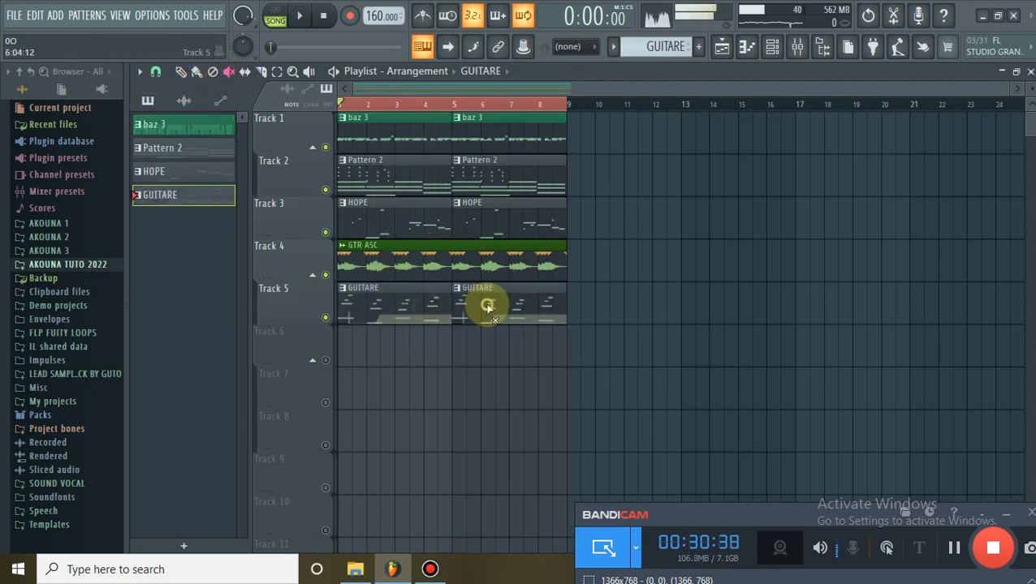
click(751, 48)
click(348, 72)
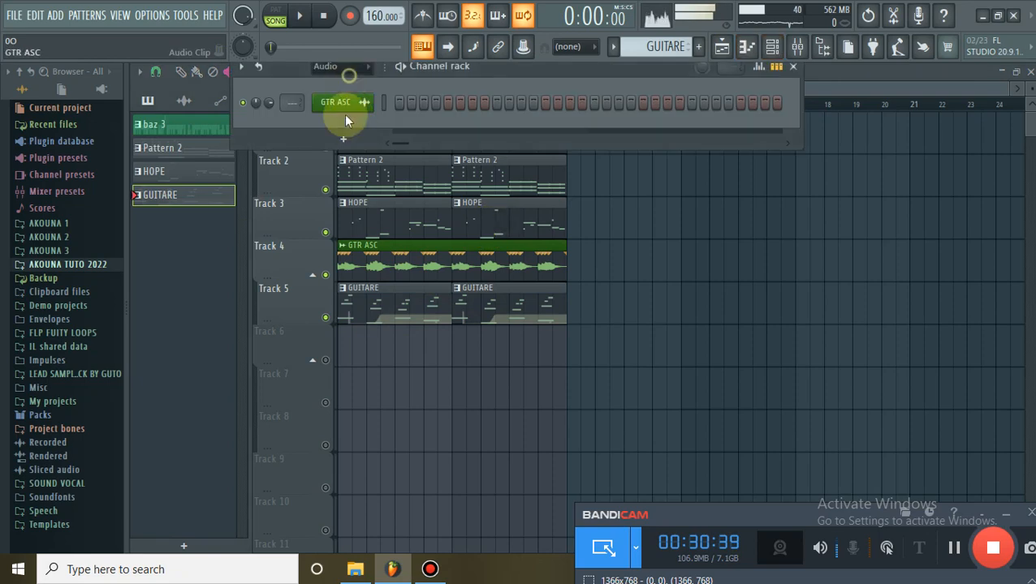
click(343, 116)
right_click(345, 403)
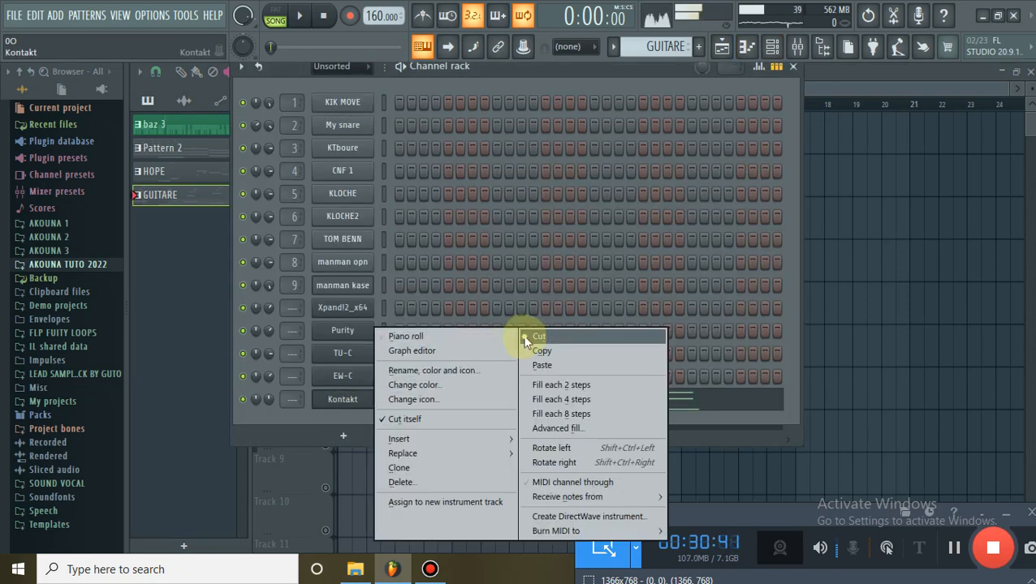
click(525, 337)
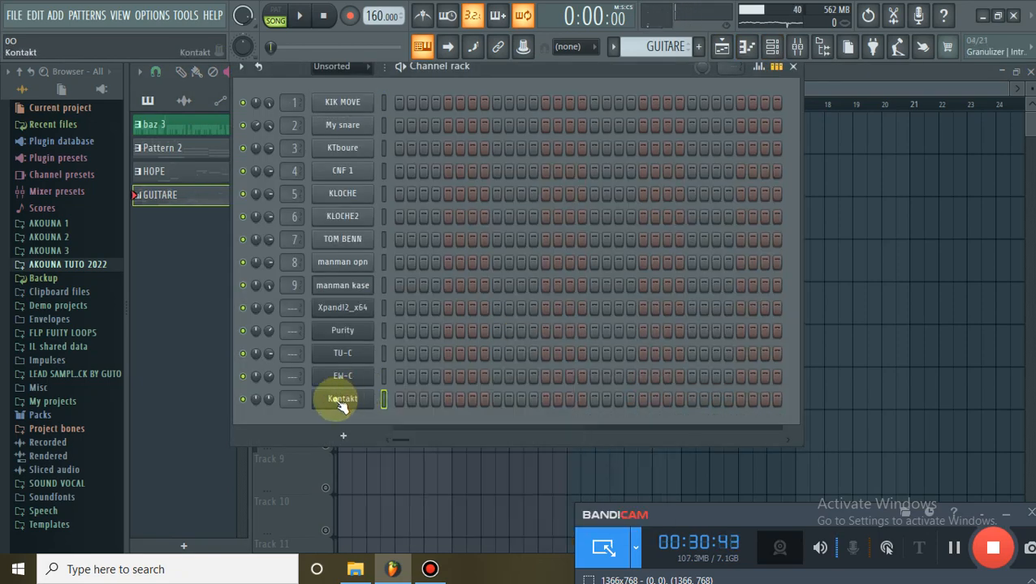
Open the Kontakt instrument and list the guitar folders of the MODUL GUITARE AKOUNA ASC library.
click(341, 403)
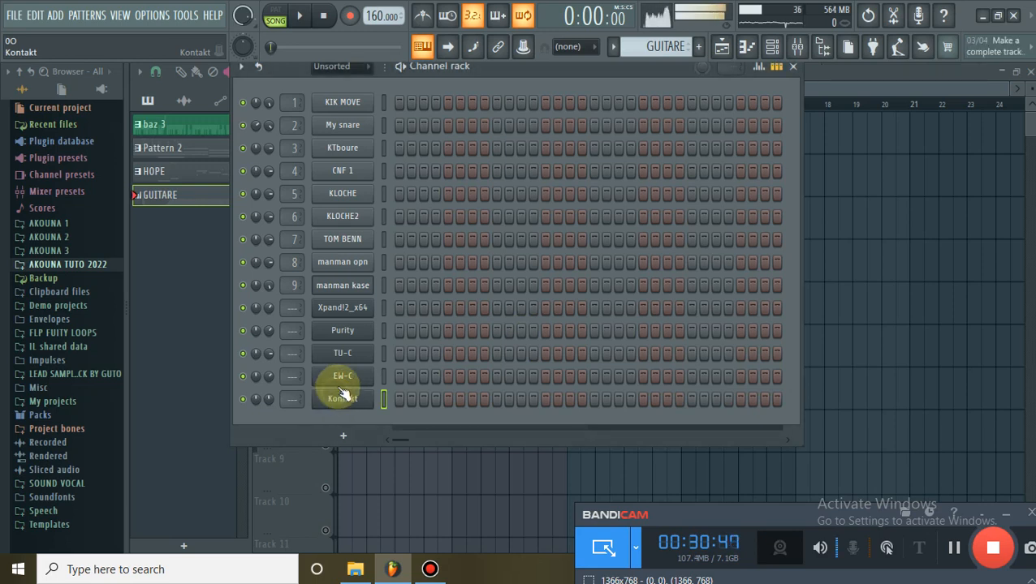
click(341, 394)
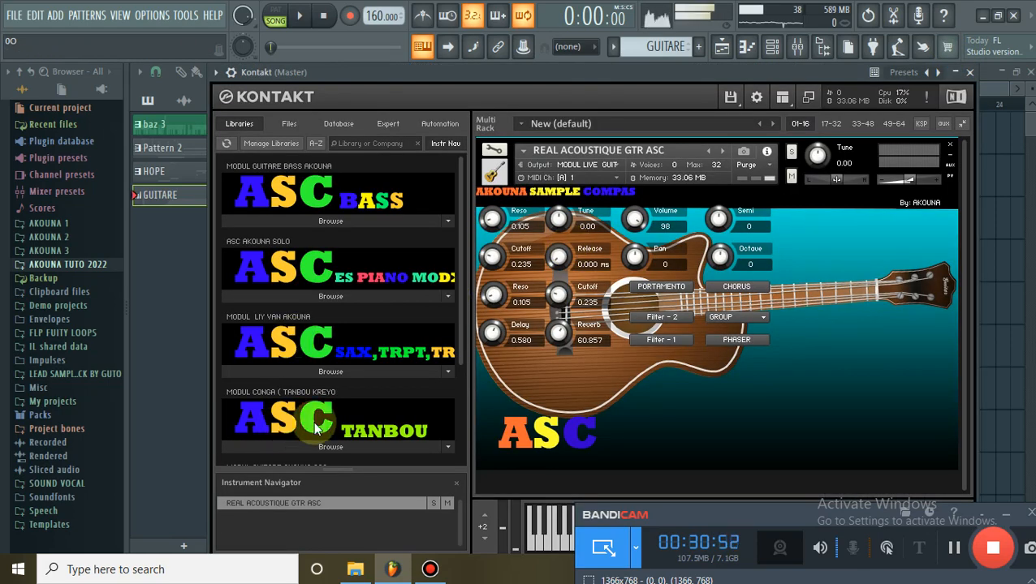
scroll(321, 431, down, 3)
click(320, 403)
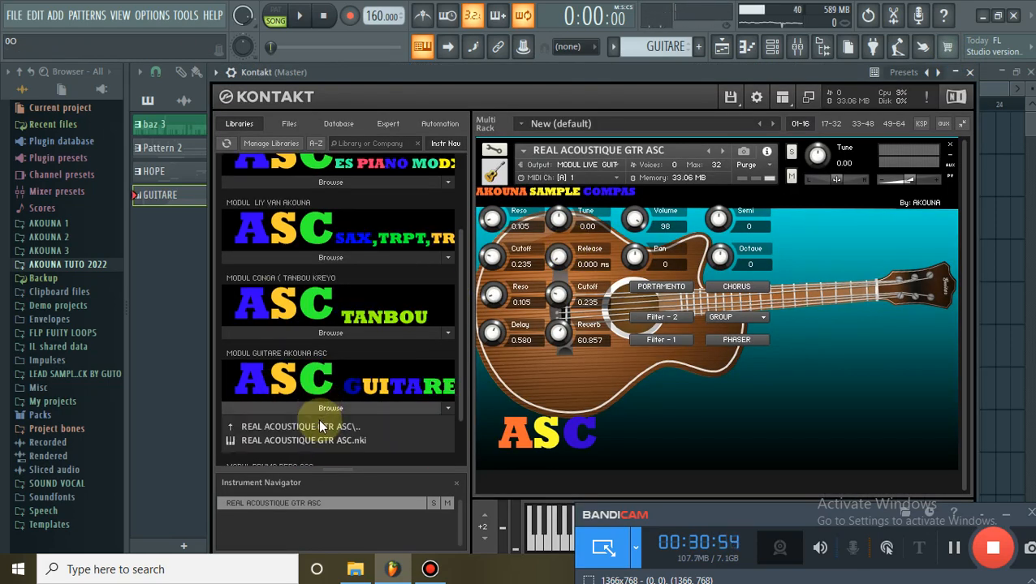
scroll(318, 418, down, 1)
click(274, 387)
scroll(276, 369, down, 2)
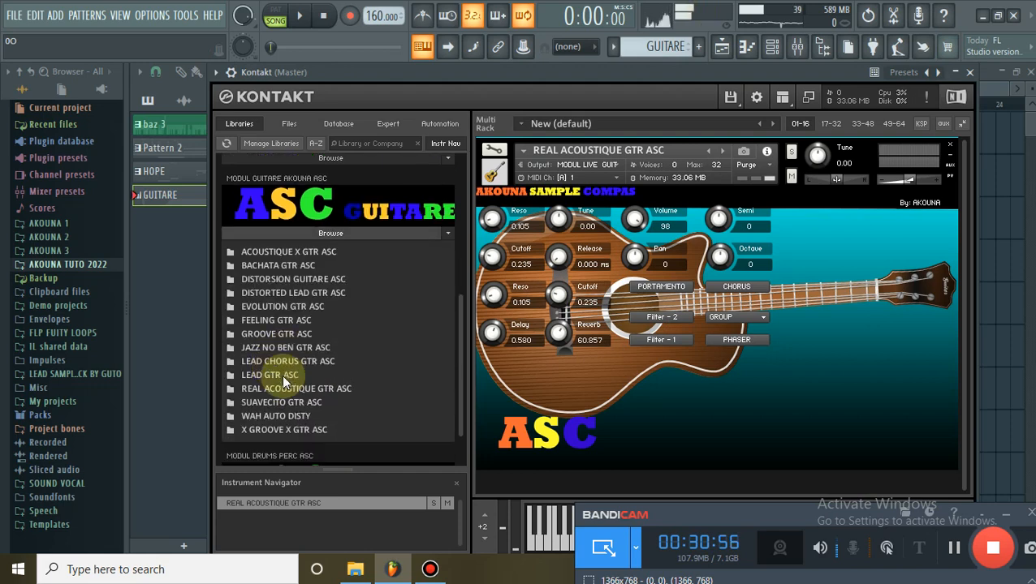
Replace the rack's REAL ACOUSTIQUE GTR ASC instrument with JAZZ NO BEN GTR ASC.nki and return to the playlist.
click(255, 342)
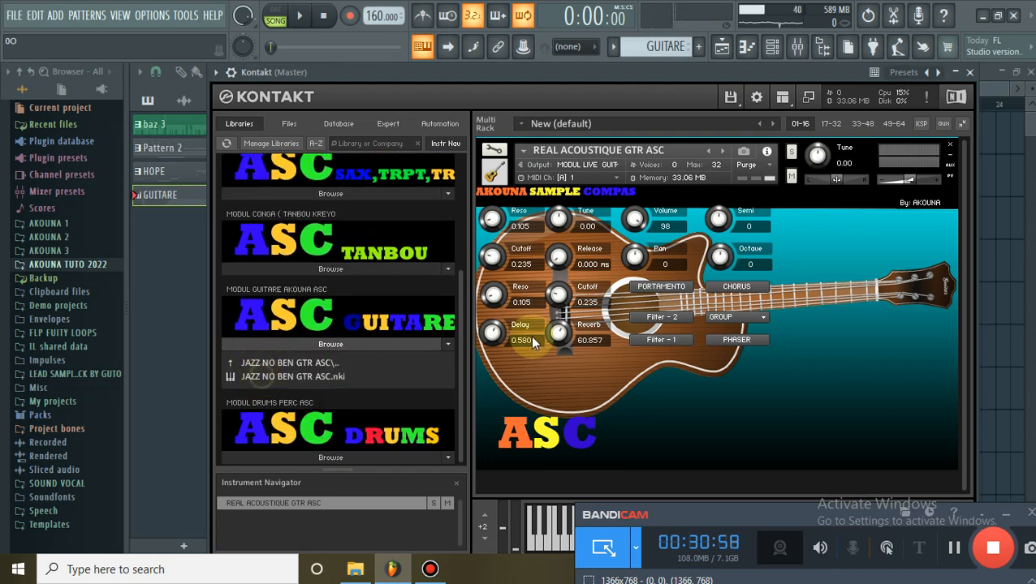
drag(342, 379, 633, 159)
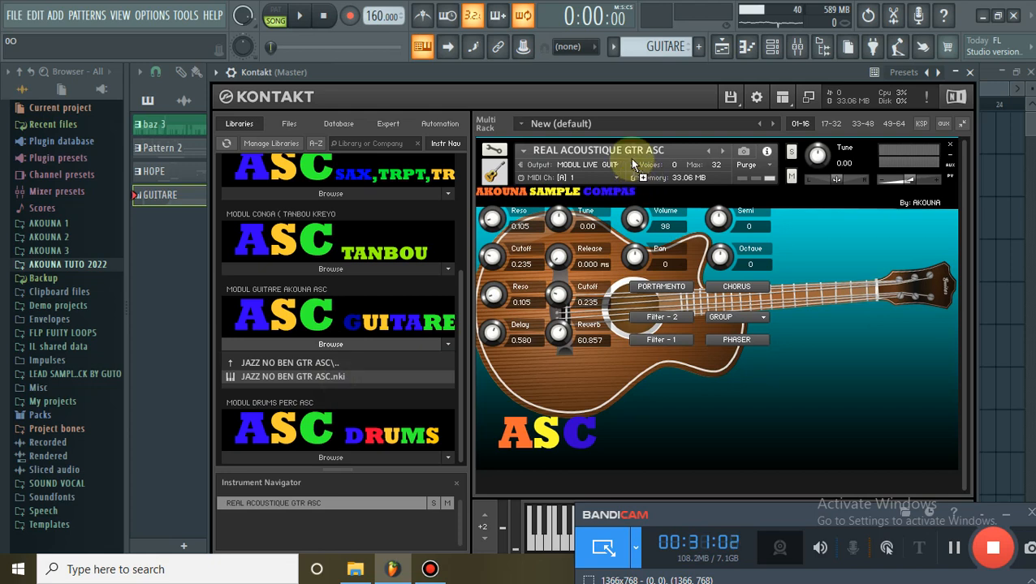
drag(752, 150, 755, 151)
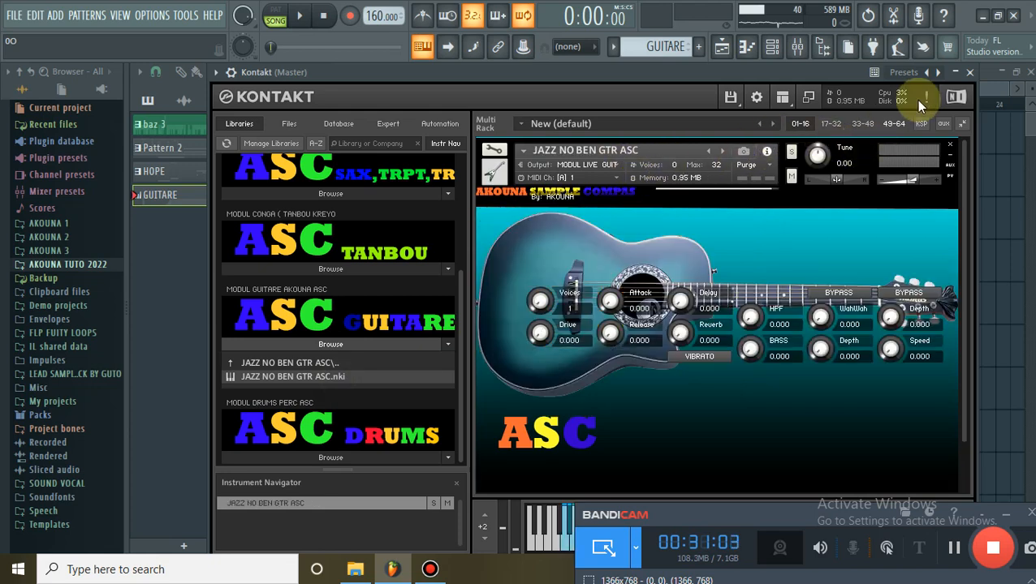
click(1016, 195)
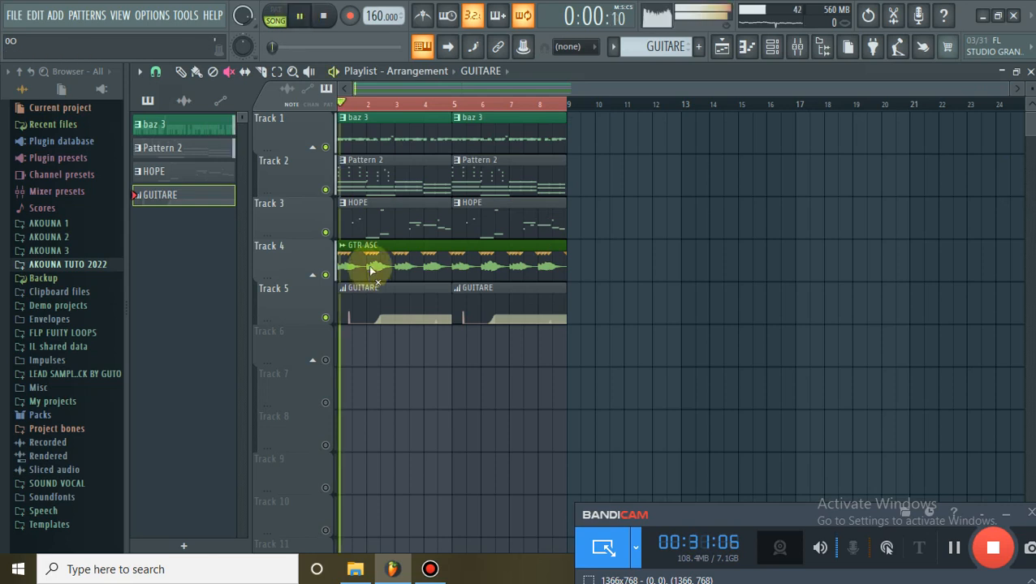
Check the channel settings of the GTR ASC clip on Track 4 while the loop plays, and stop playback.
click(422, 262)
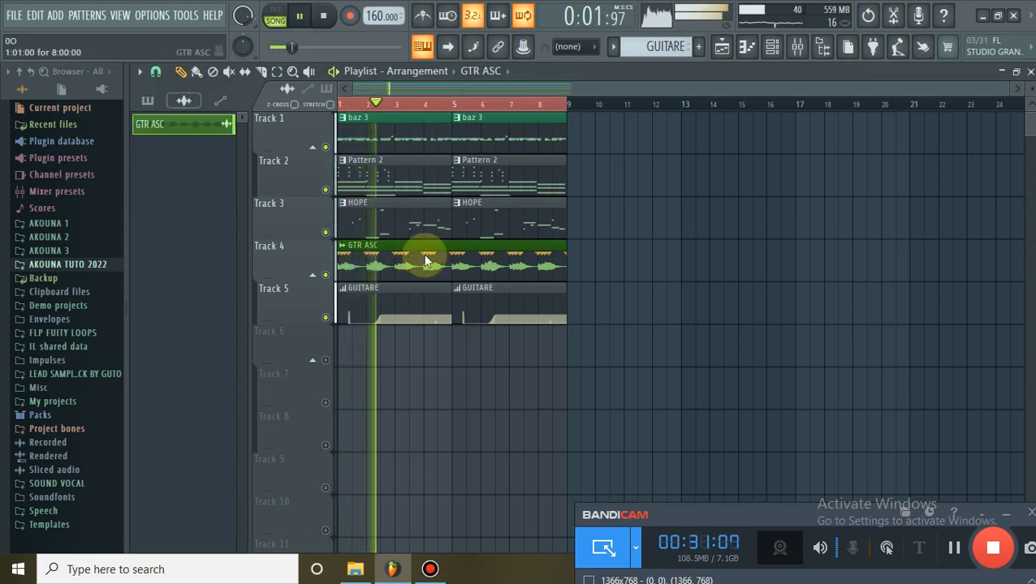
double_click(548, 260)
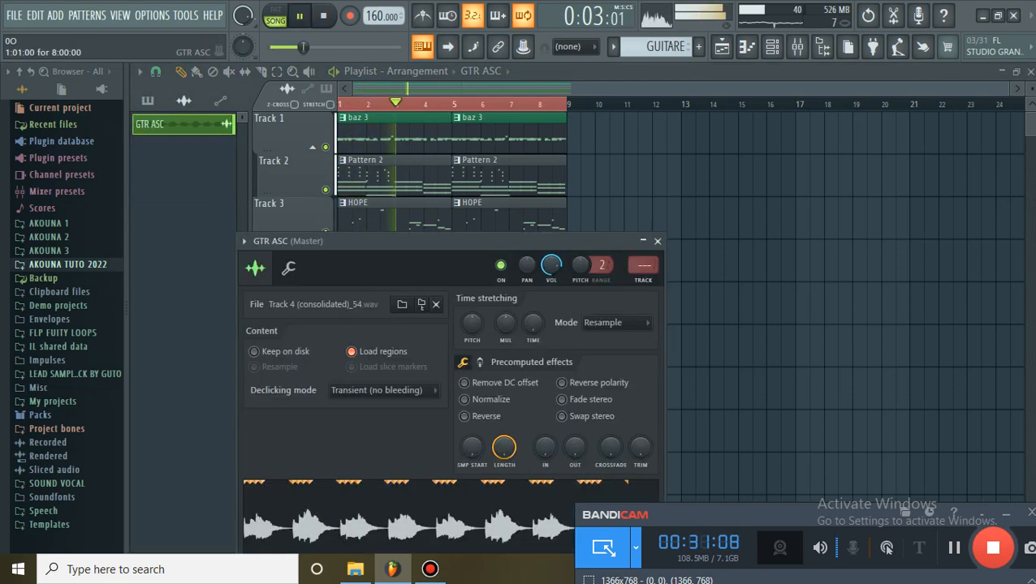
click(659, 243)
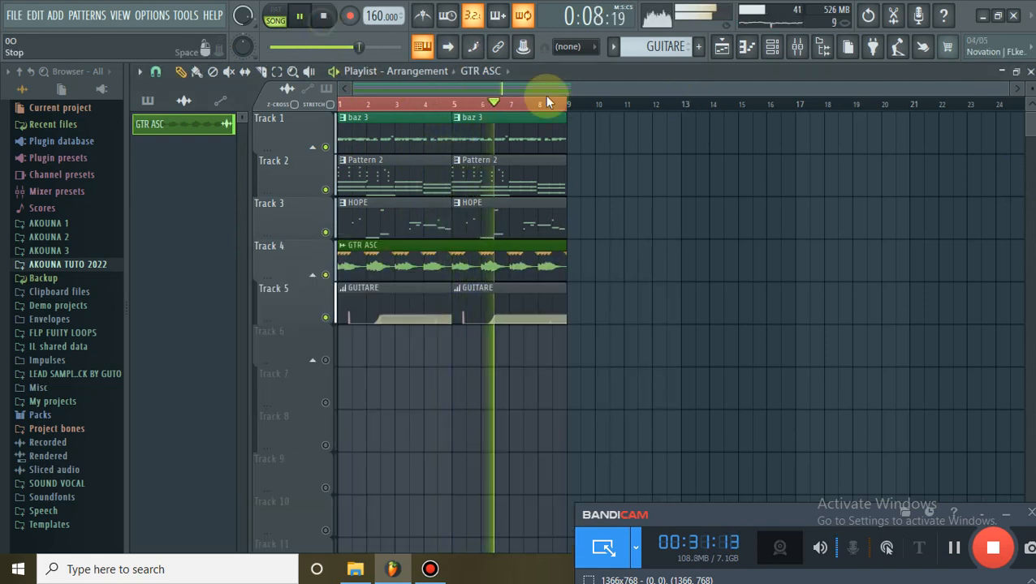
key(space)
Filter the channel rack to the Unsorted channels, select the Kontakt channel and return to the playlist.
click(770, 49)
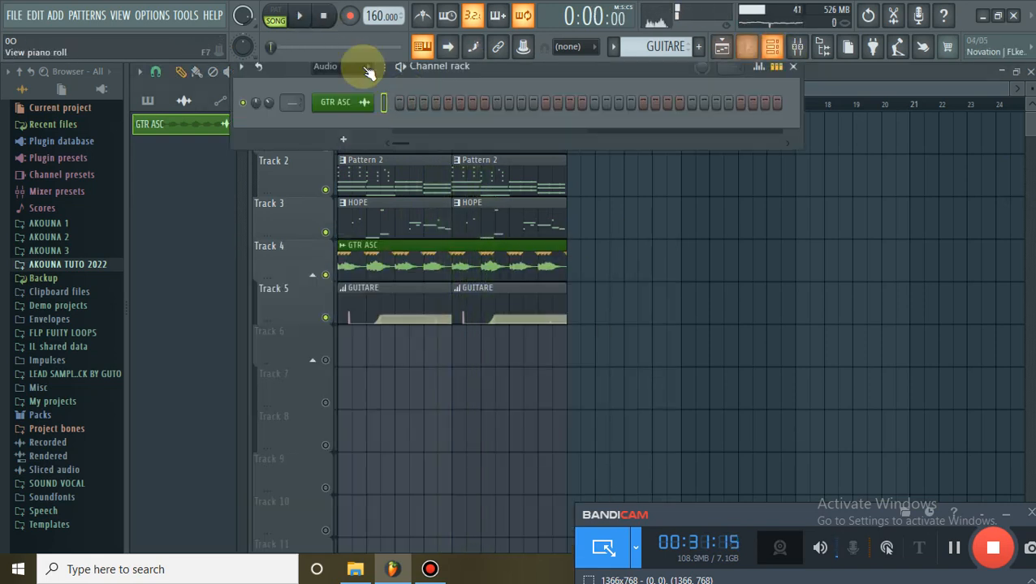
click(343, 113)
click(349, 122)
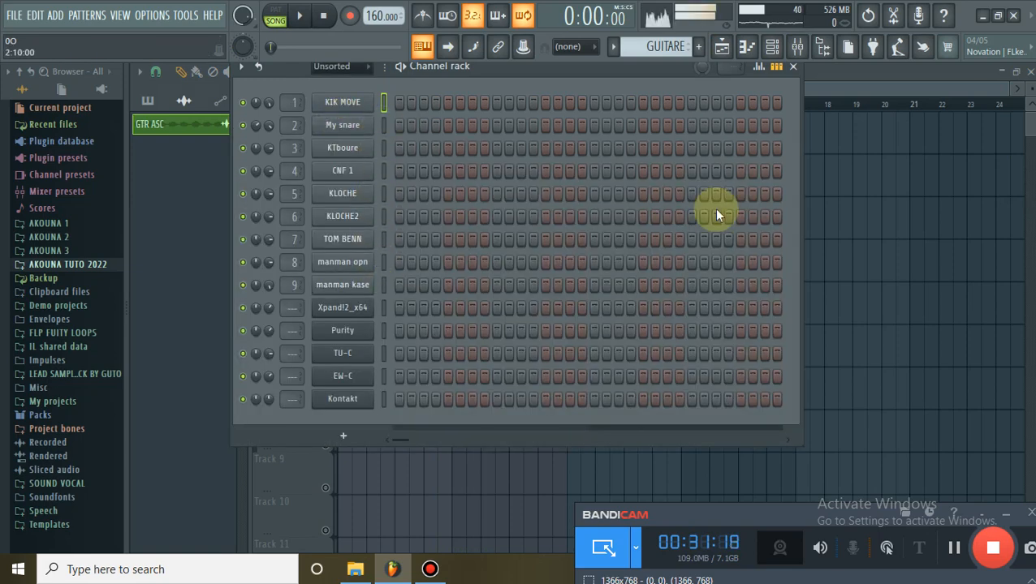
click(925, 311)
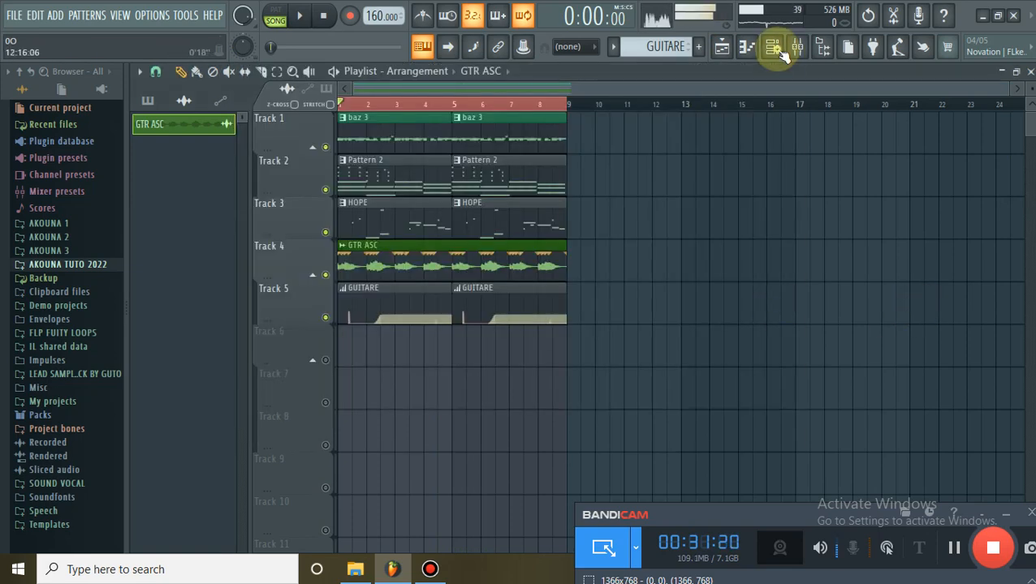
click(776, 48)
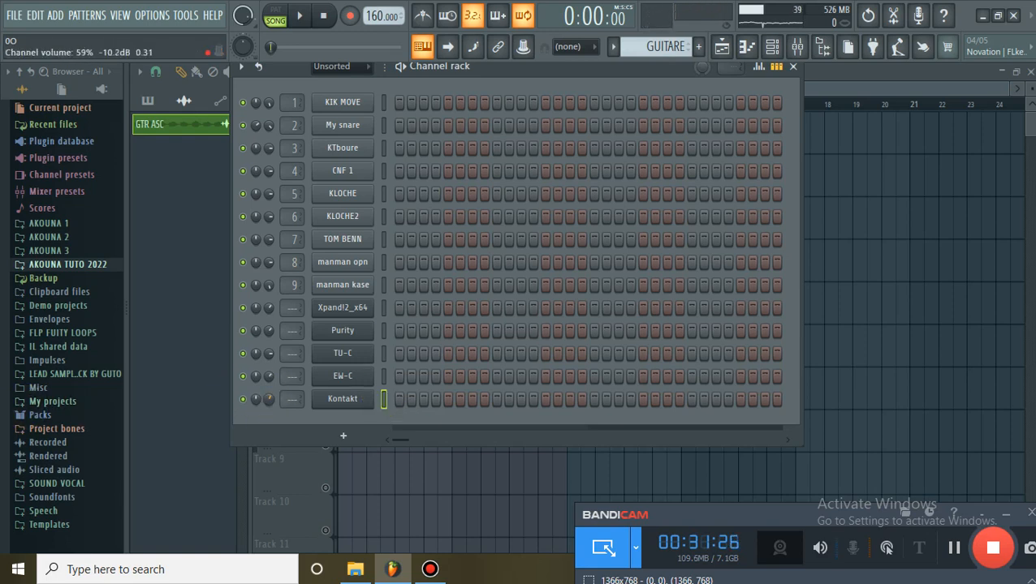
click(867, 166)
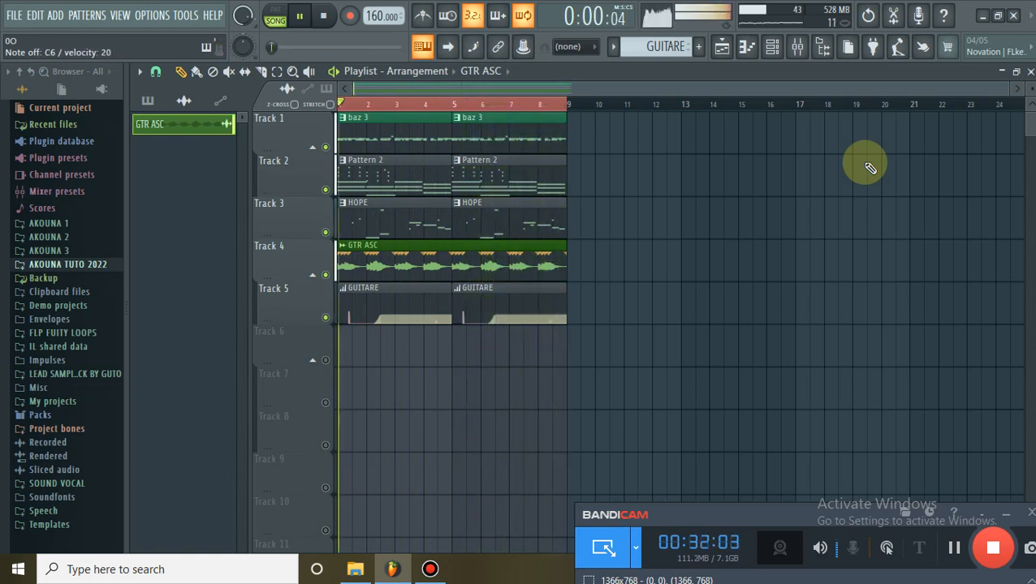
Record a new Kontakt guitar melody into the GUITARE pattern over the playing loop, with Everything as the recording mode.
key(space)
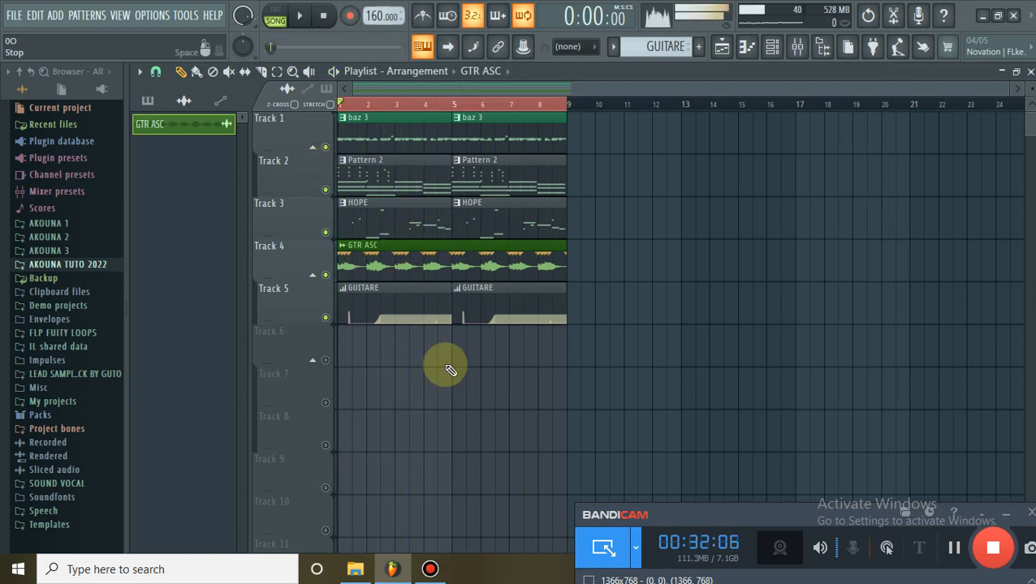
click(351, 18)
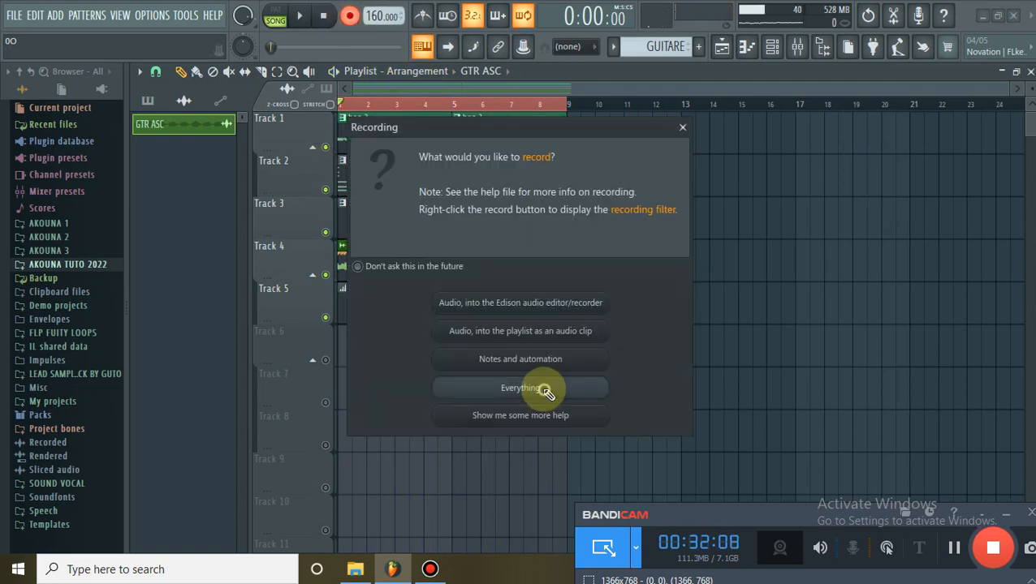
click(541, 389)
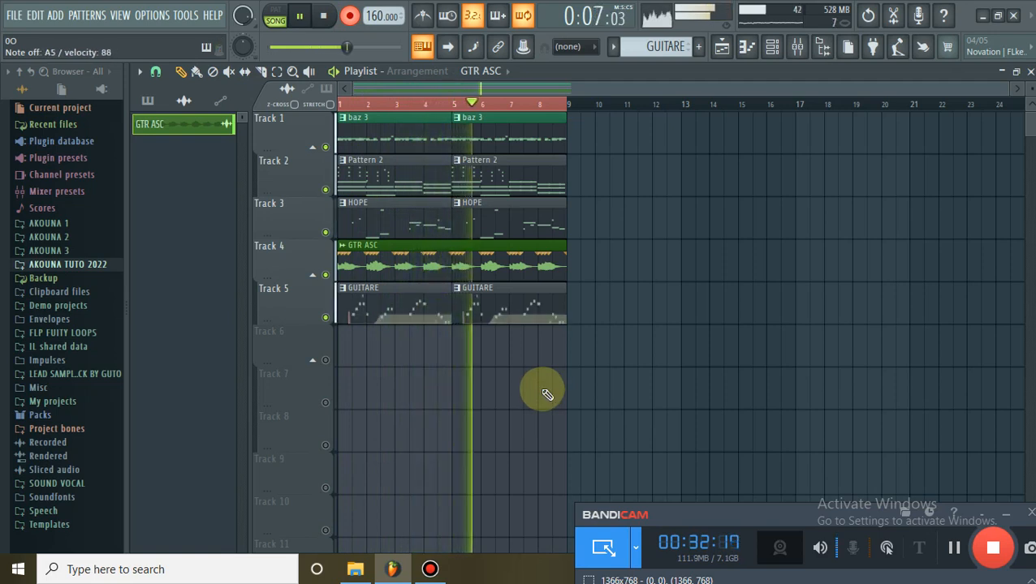
click(352, 22)
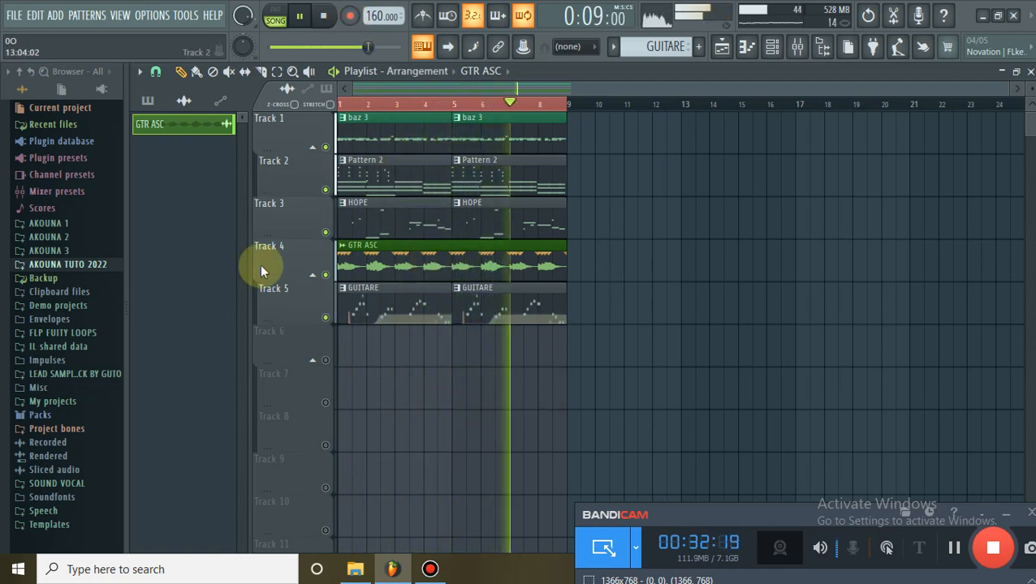
Quantize the start and end times of the GUITARE pattern's Kontakt notes with the Default template and play the result.
double_click(435, 302)
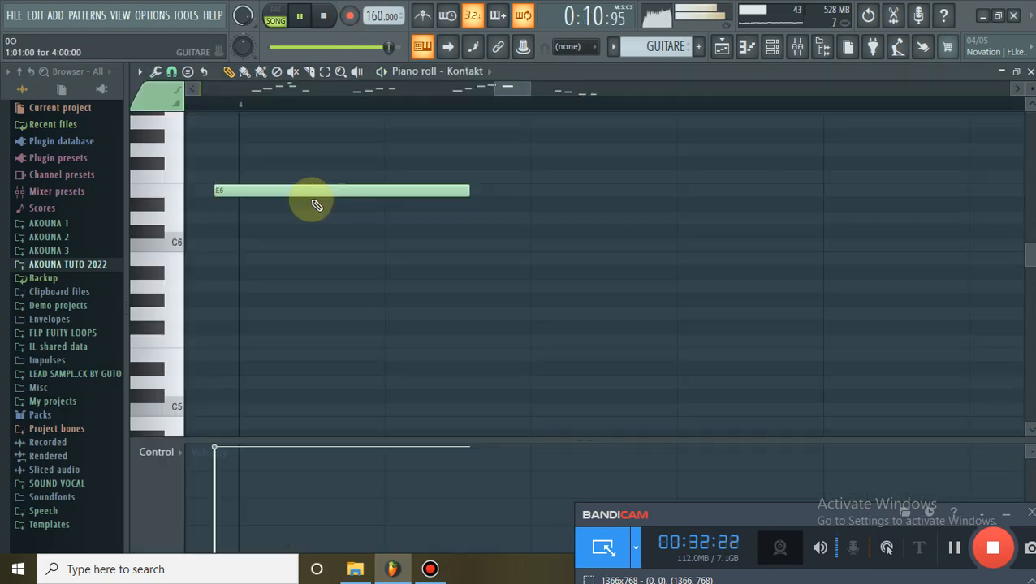
key(alt+q)
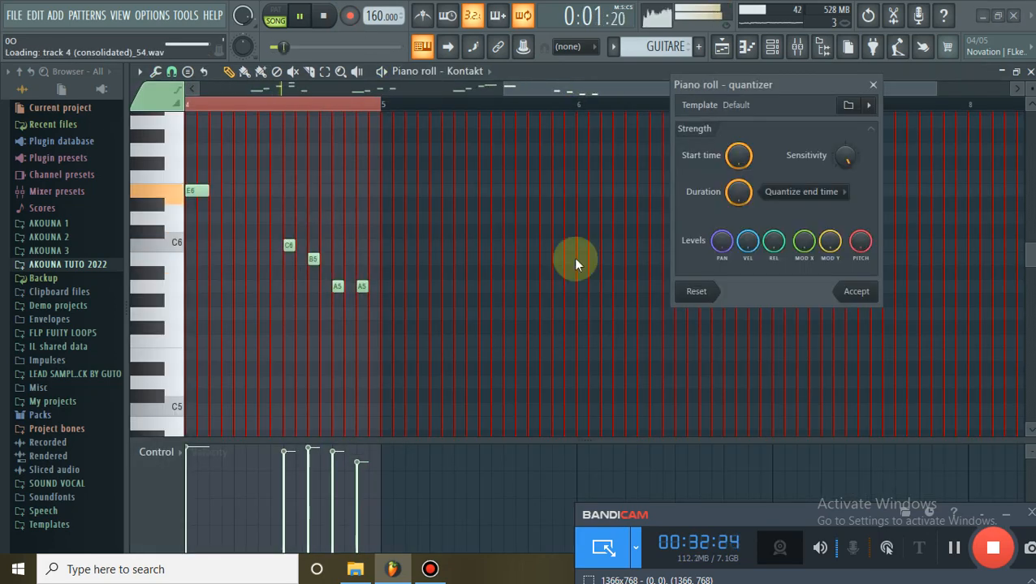
click(862, 302)
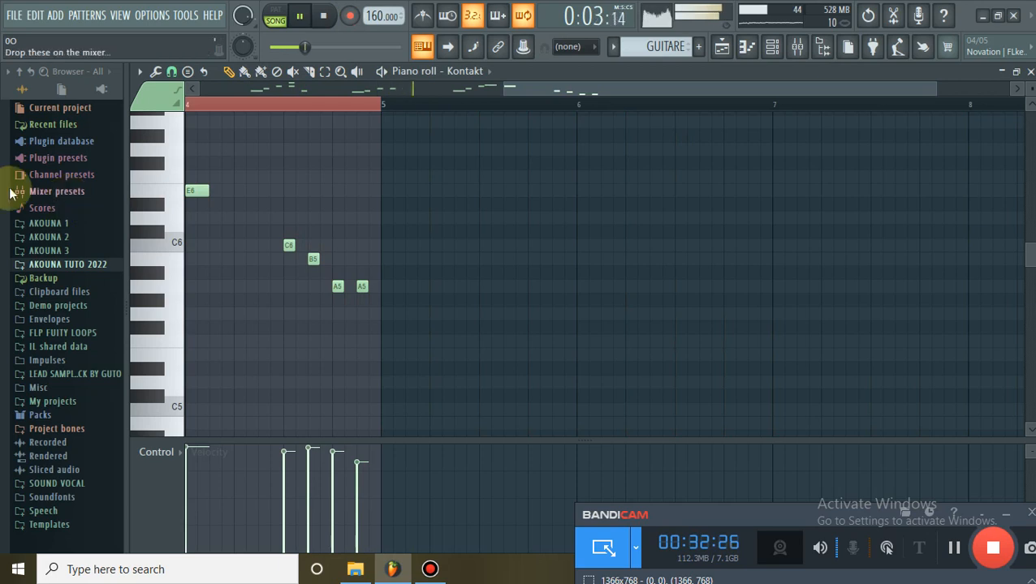
scroll(385, 104, down, 3)
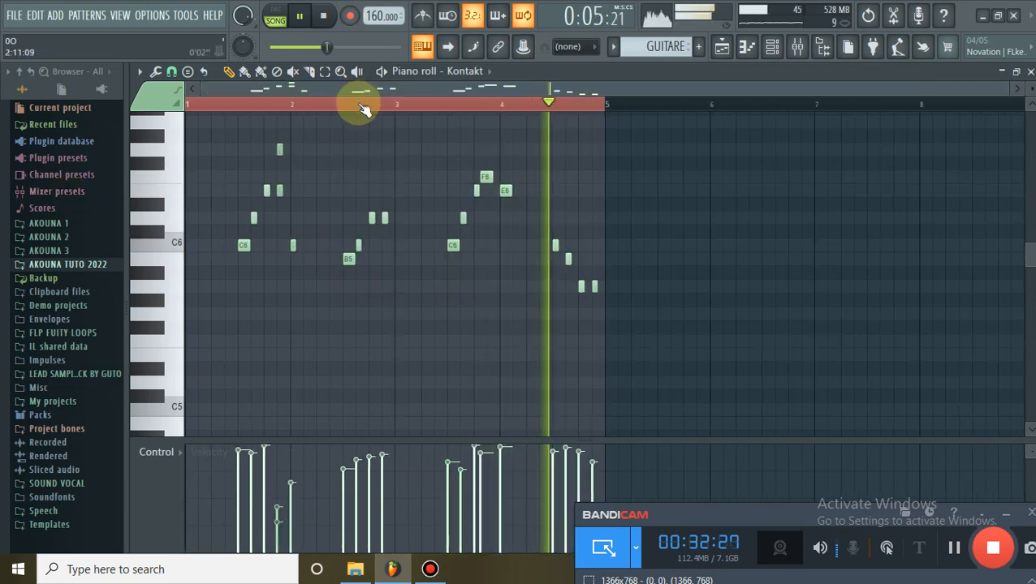
scroll(321, 107, up, 3)
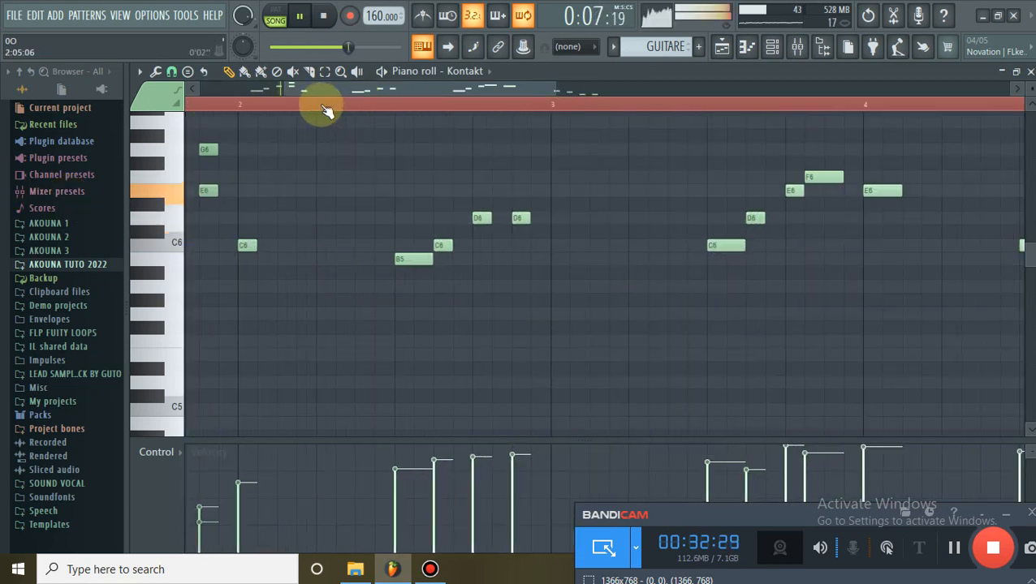
scroll(462, 181, down, 2)
key(space)
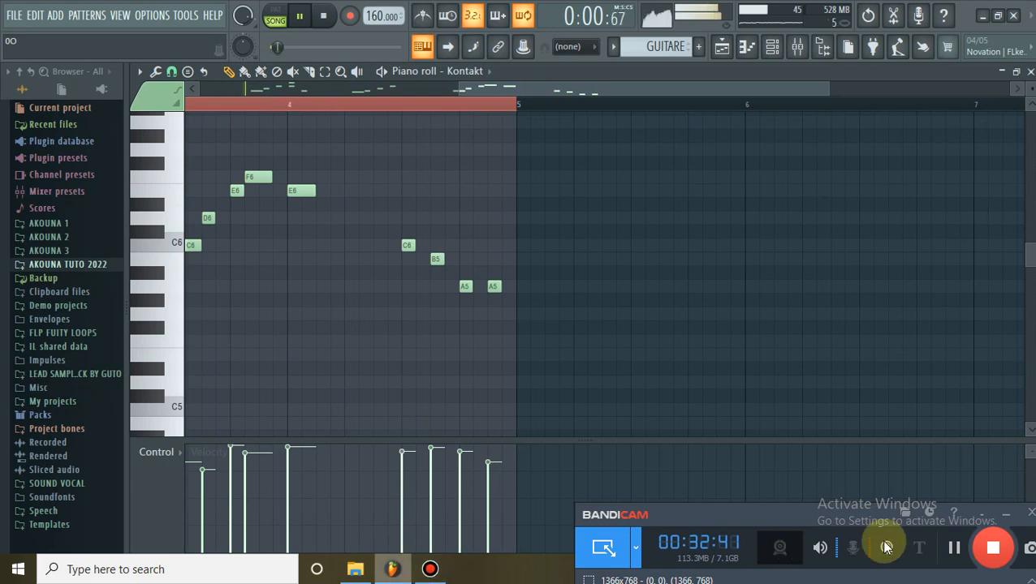
click(955, 552)
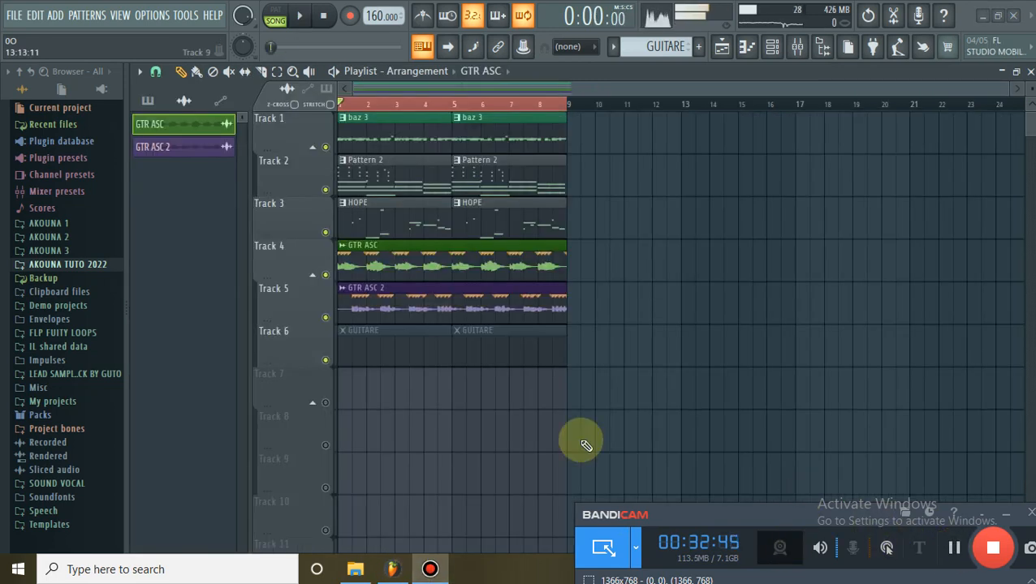
Review the channel settings of the GTR ASC 2 and GTR ASC audio clips, including the panning.
double_click(434, 310)
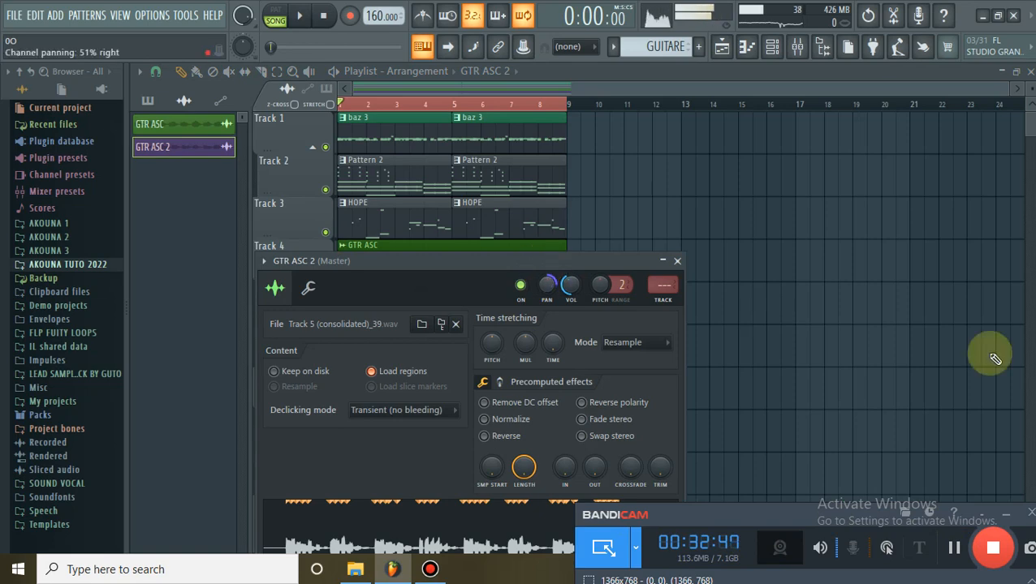
key(Escape)
double_click(435, 297)
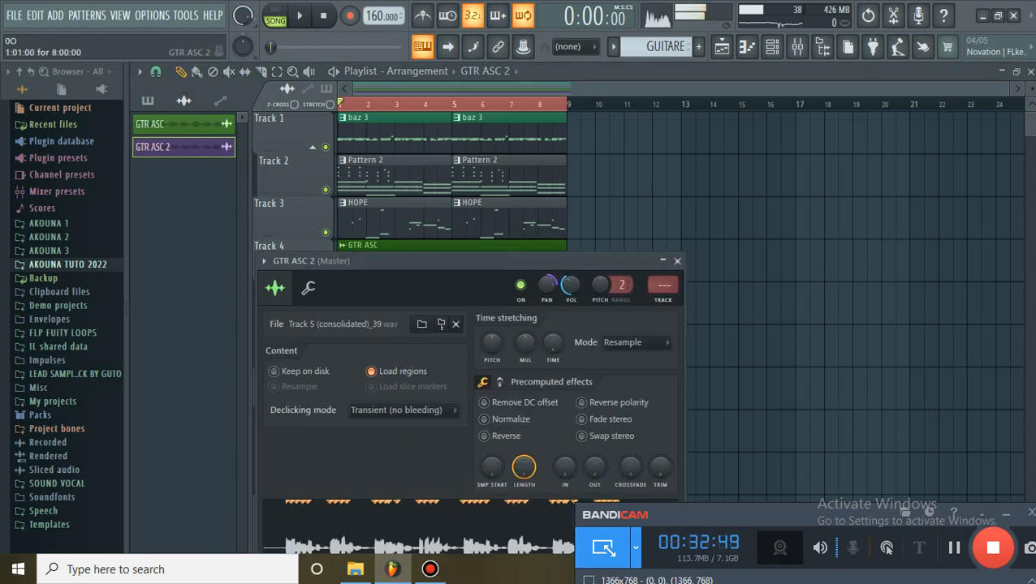
key(Escape)
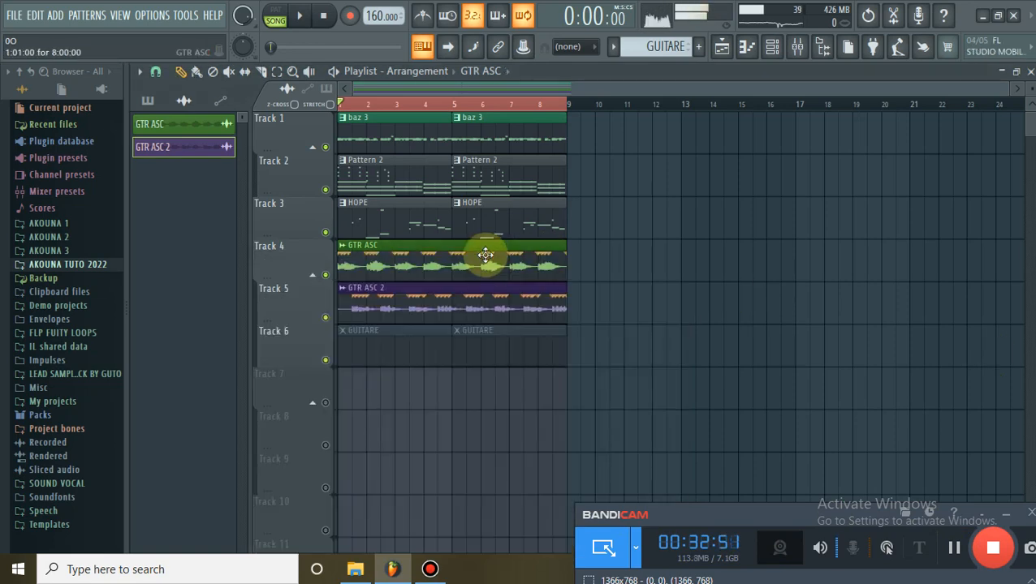
double_click(562, 276)
click(647, 262)
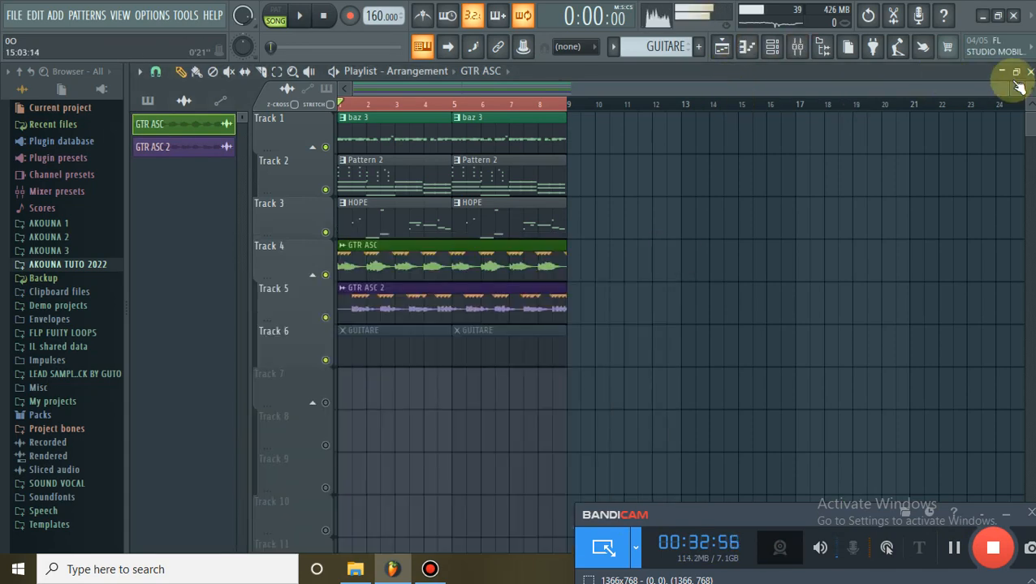
Show the Unsorted channels in the channel rack, return to the playlist and play the eight-bar loop.
drag(1030, 87, 1030, 90)
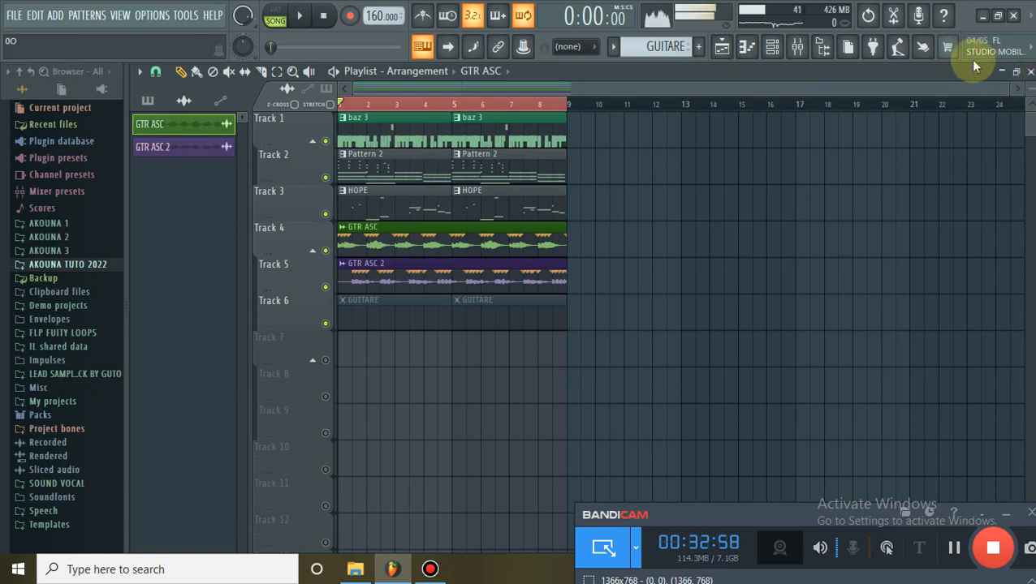
click(773, 47)
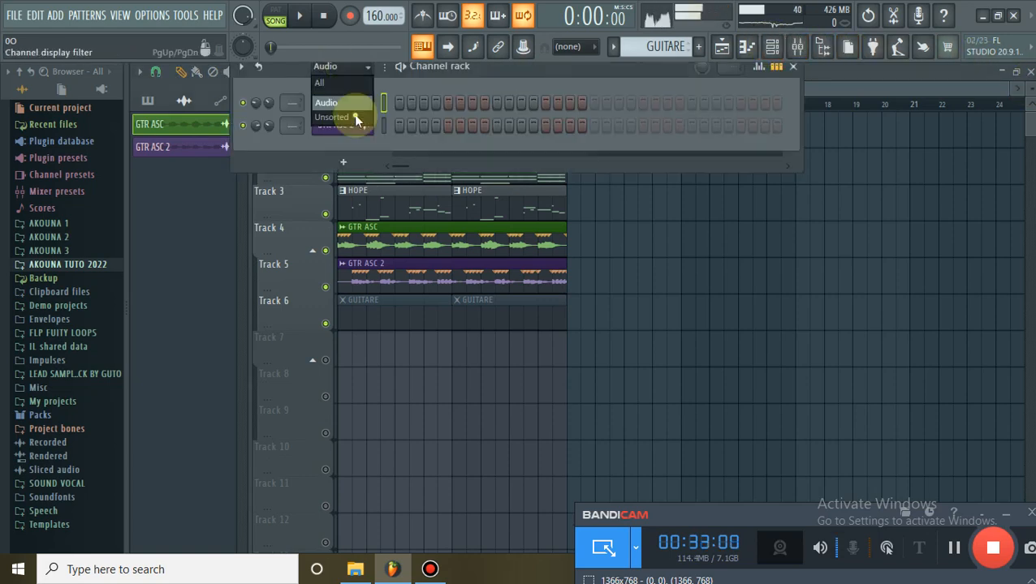
click(354, 118)
right_click(877, 293)
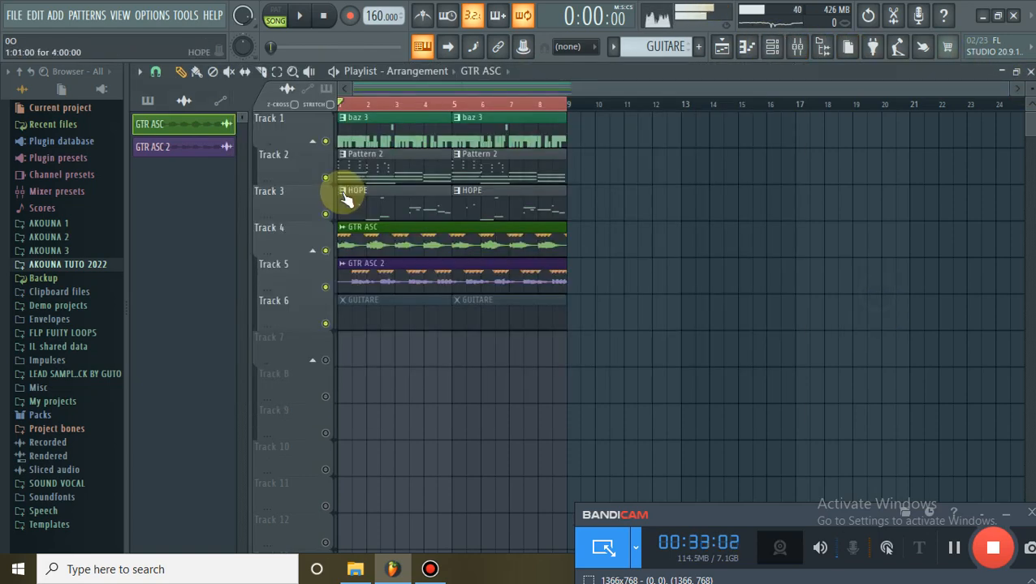
key(space)
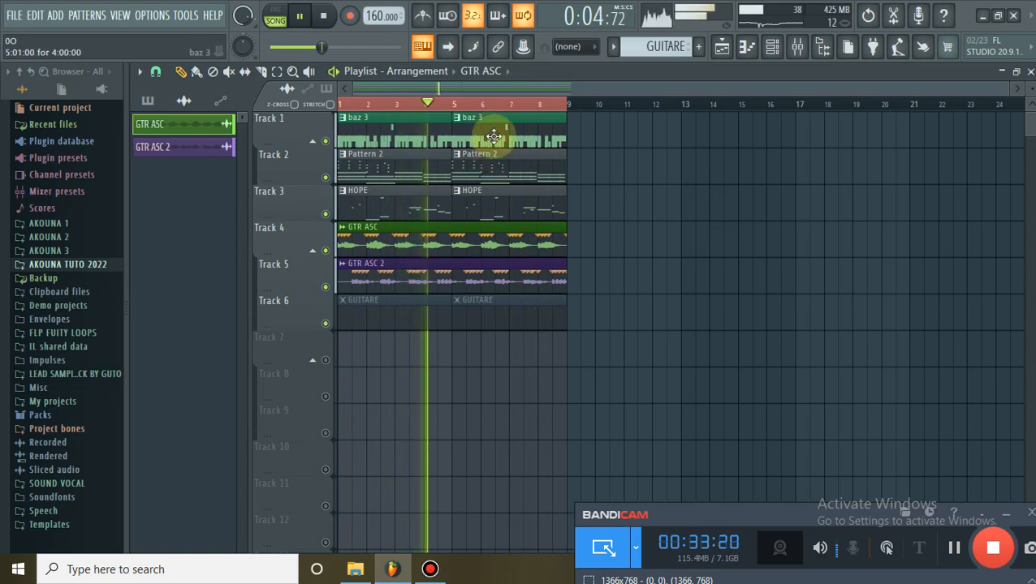
Shorten the second baz 3 clip by about half a bar and fill bars 9 to 12 with Pattern 2 and GTR ASC clips.
drag(567, 134, 553, 135)
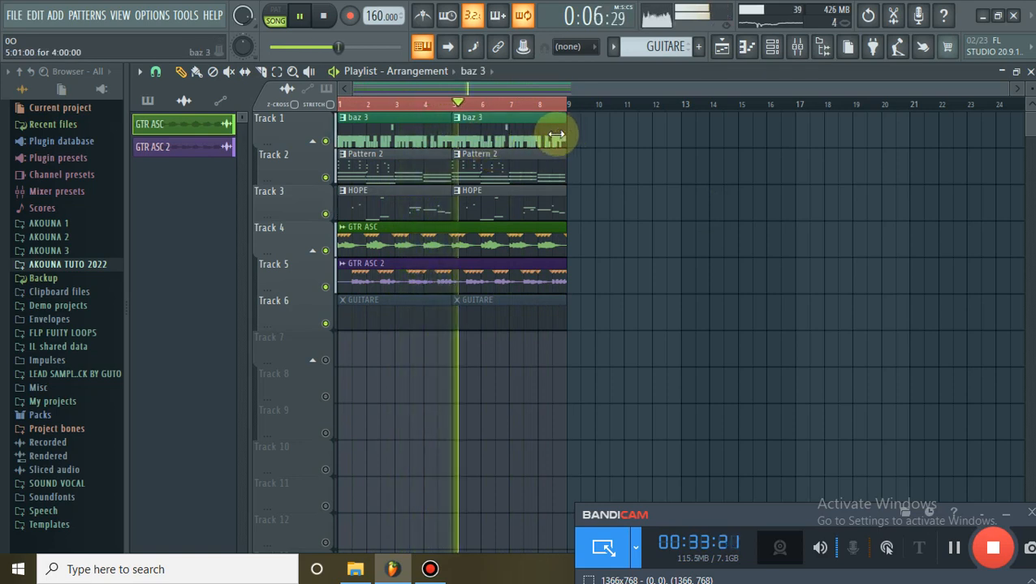
click(576, 171)
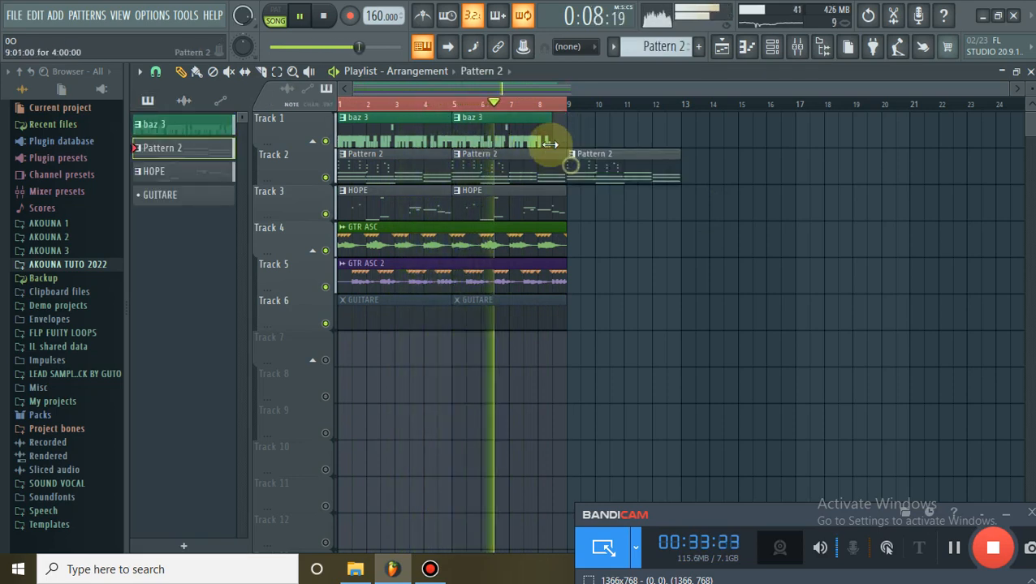
click(548, 255)
click(572, 245)
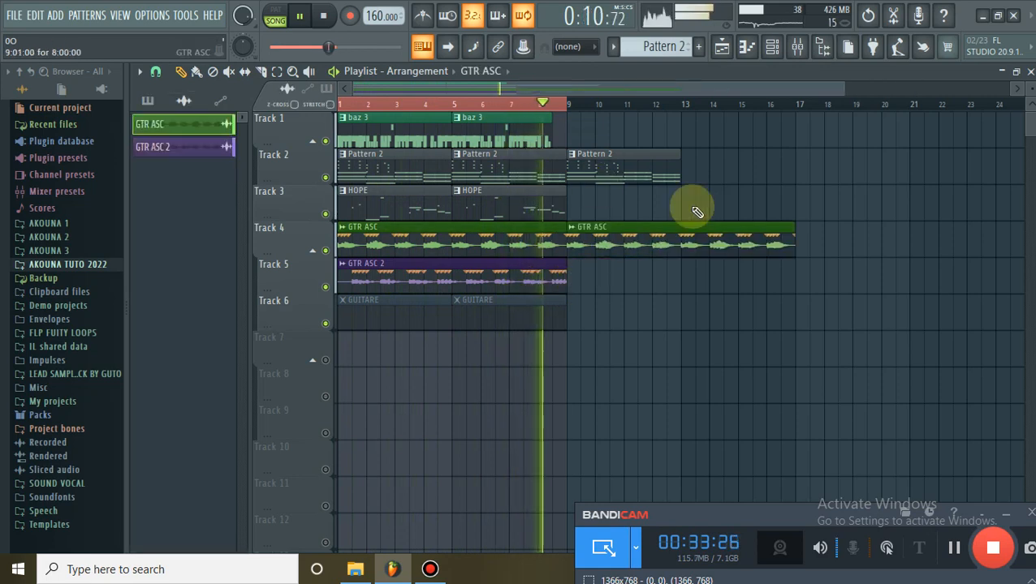
drag(566, 104, 795, 122)
drag(794, 229, 681, 233)
Duplicate the clips of bars 1 to 8 on all tracks to bar 13 and extend the playback range to bar 21.
drag(530, 364, 370, 141)
key(ctrl+b)
drag(722, 165, 705, 163)
scroll(655, 108, down, 1)
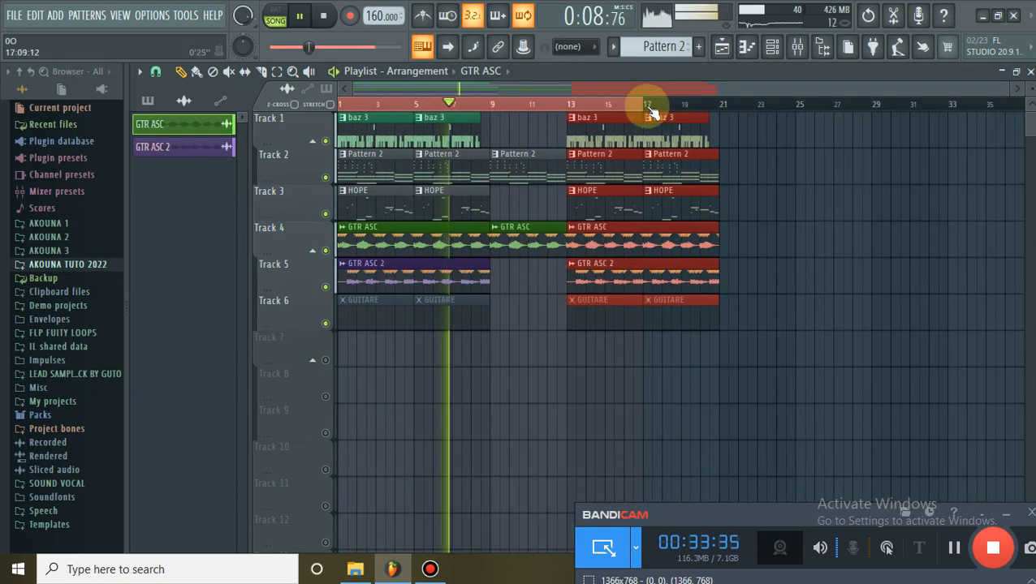
drag(653, 108, 715, 108)
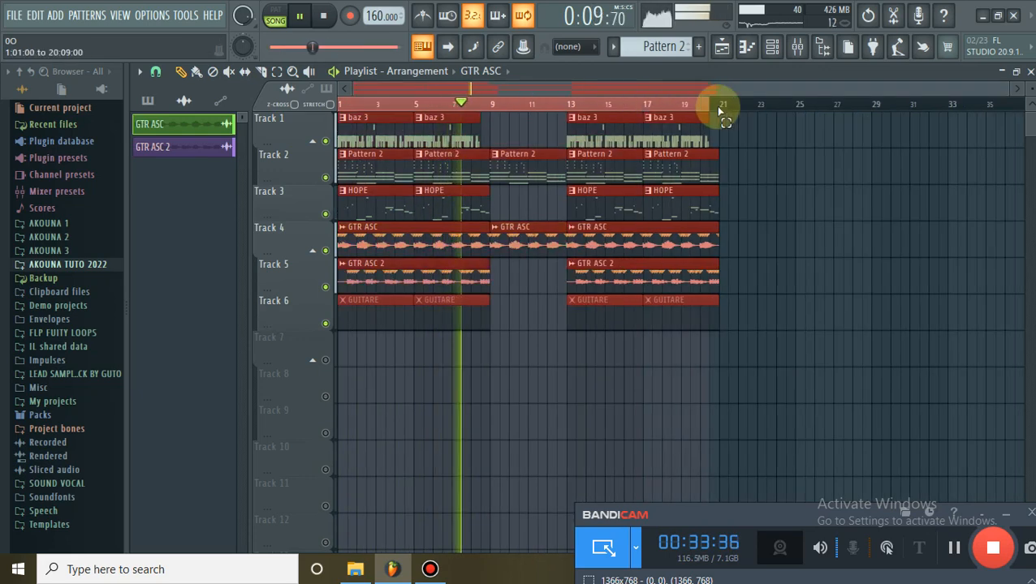
click(747, 179)
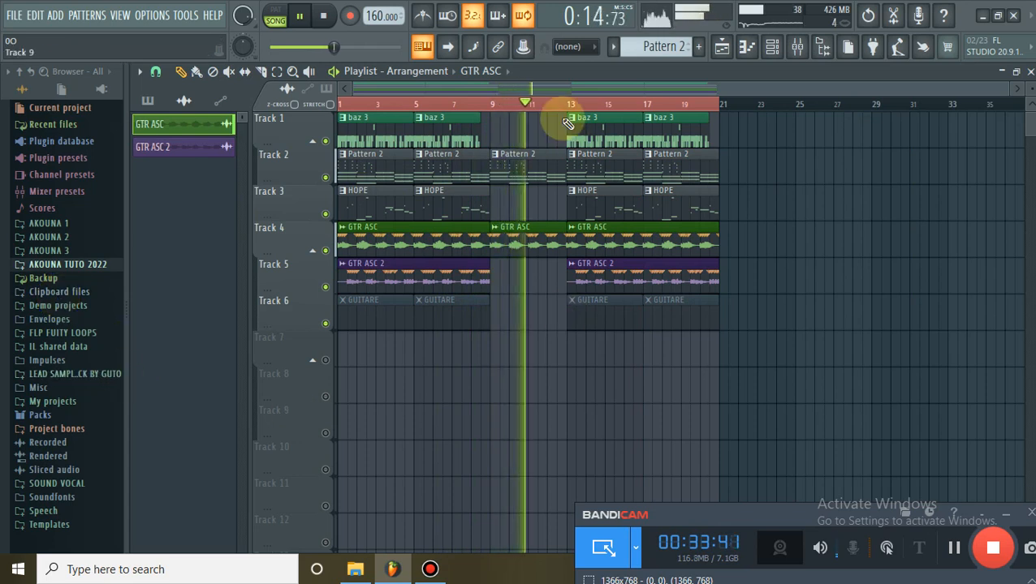
Delete the duplicated baz 3 clip at bar 13 on Track 1, leaving the drums to re-enter at bar 17.
scroll(572, 105, up, 1)
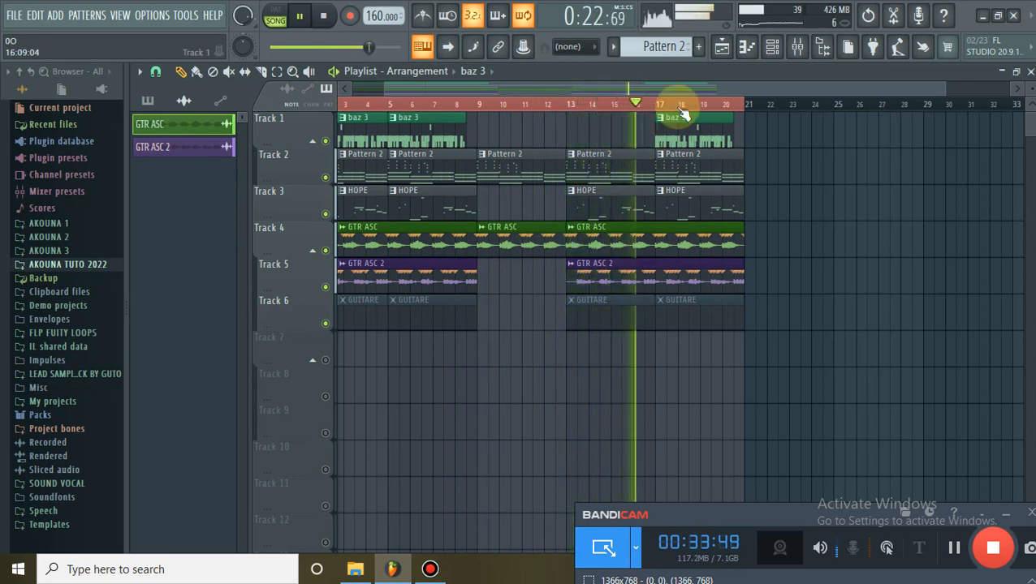
scroll(675, 107, up, 3)
scroll(679, 108, down, 3)
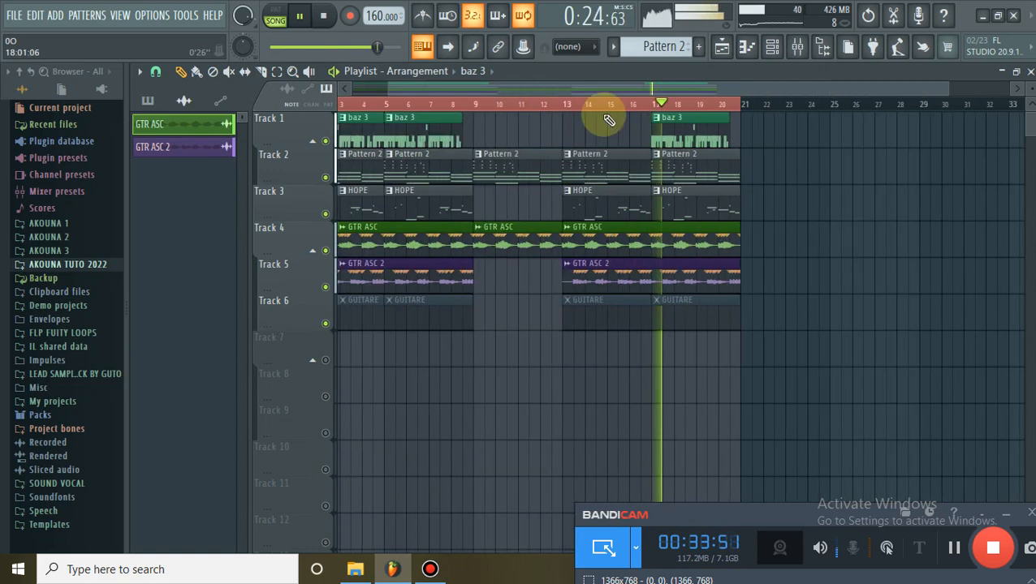
Replay the arrangement from the start, stop playback and save the project.
key(space)
key(space)
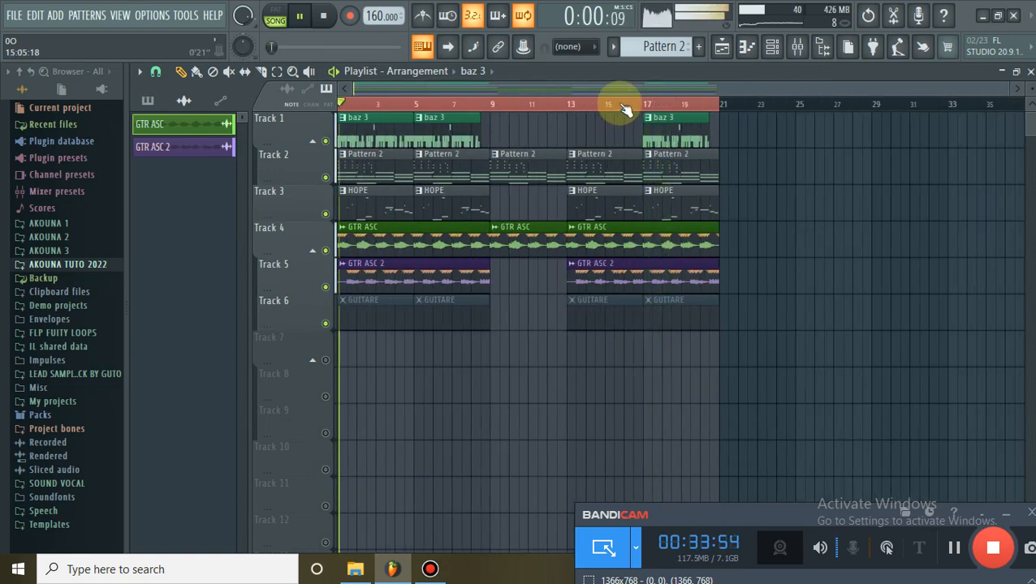
click(300, 15)
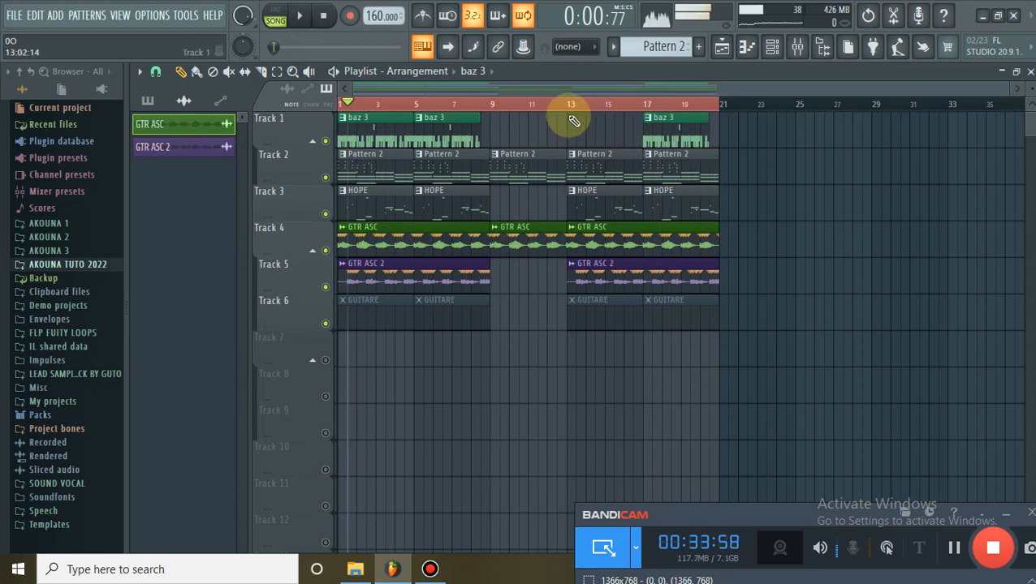
click(13, 15)
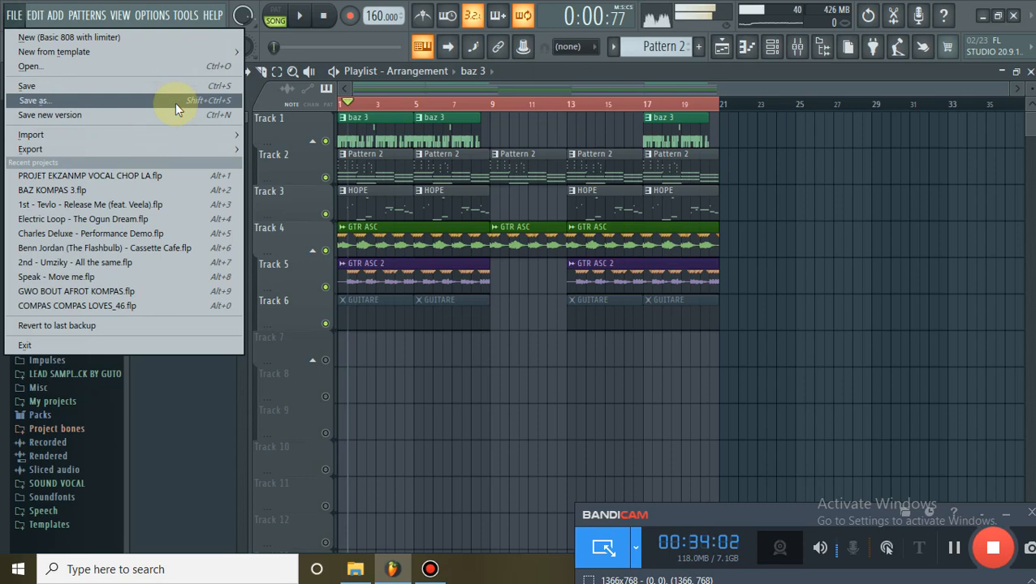
click(145, 86)
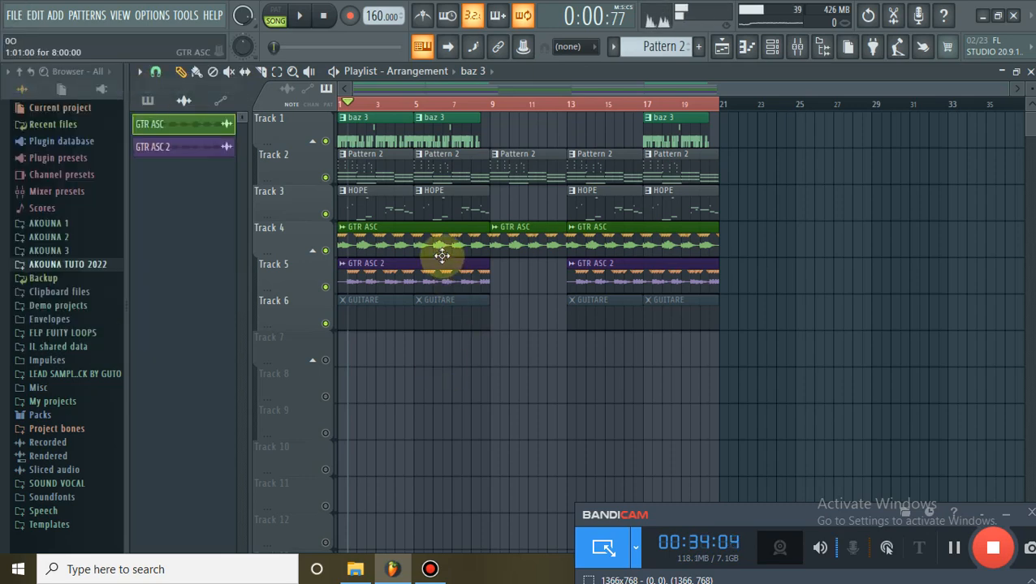
Copy the GTR ASC clip's sample file into the VOCAL CHOPE TUTO 2022 folder in File Explorer, then return to the playlist.
double_click(391, 241)
mouse_move(376, 512)
mouse_down()
mouse_move(355, 571)
mouse_move(376, 524)
mouse_up()
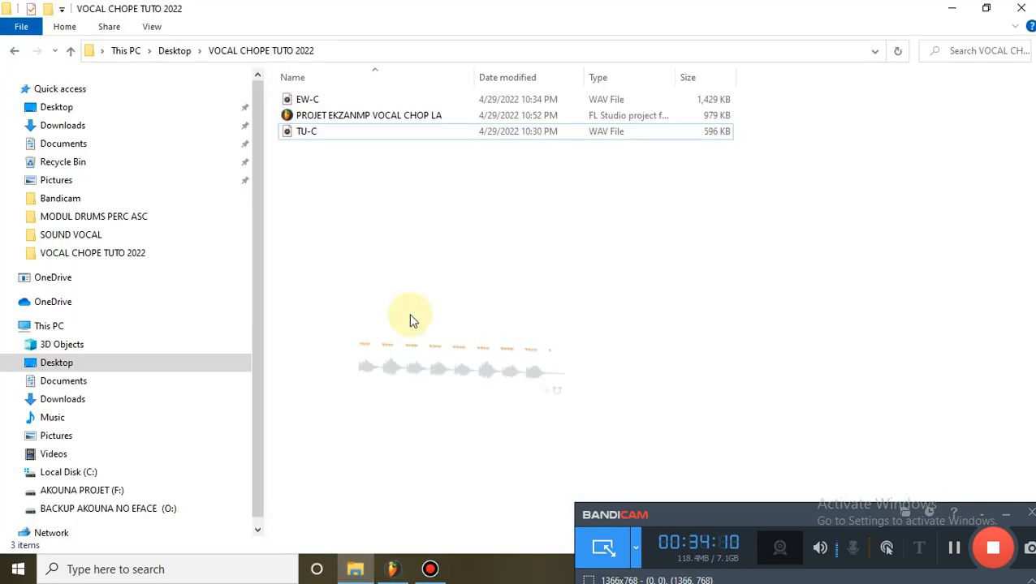
drag(408, 308, 408, 308)
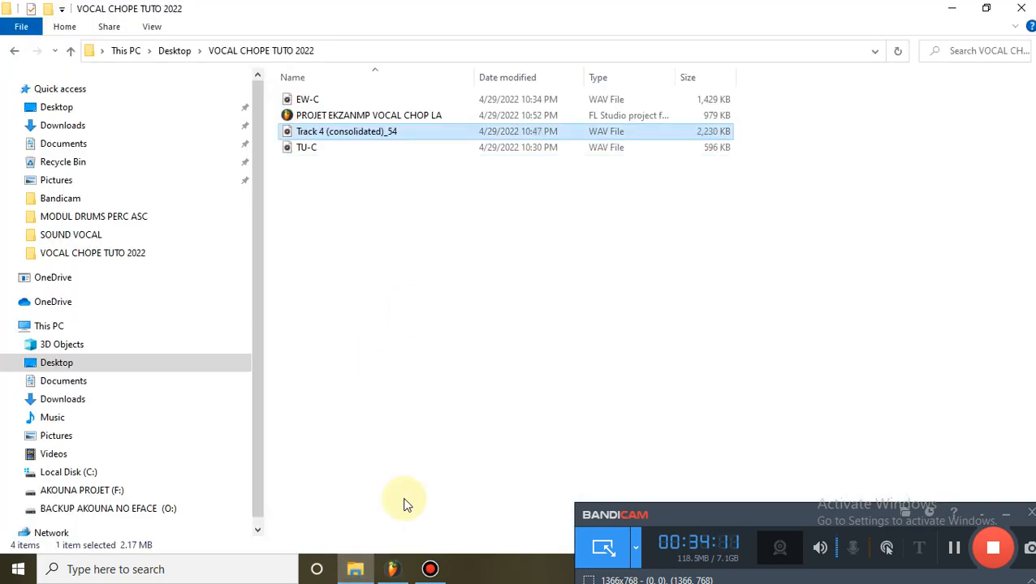
click(363, 571)
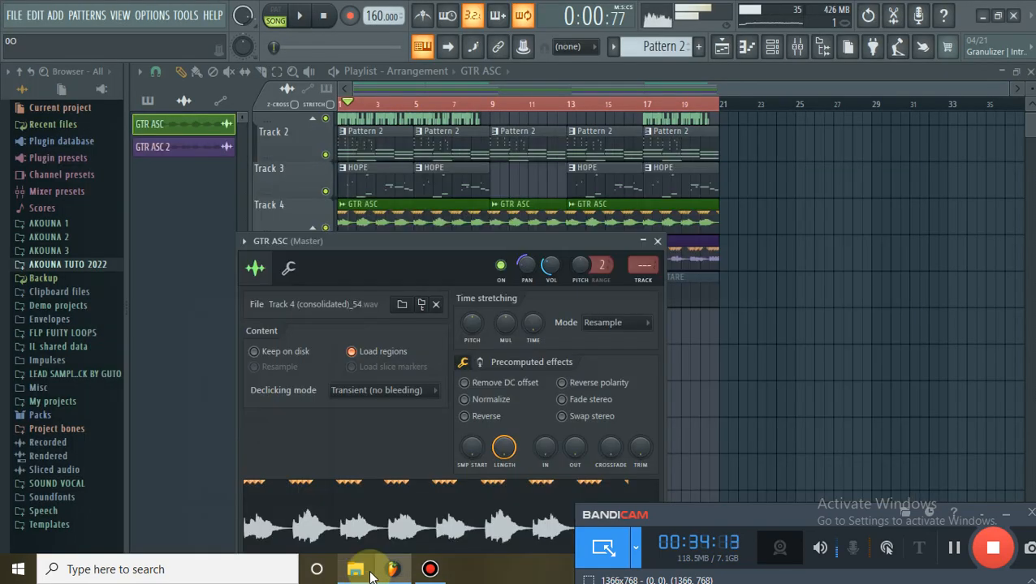
Copy the GTR ASC 2 clip's sample file into the VOCAL CHOPE TUTO 2022 folder and return to the playlist.
key(Escape)
double_click(588, 256)
drag(385, 538, 358, 572)
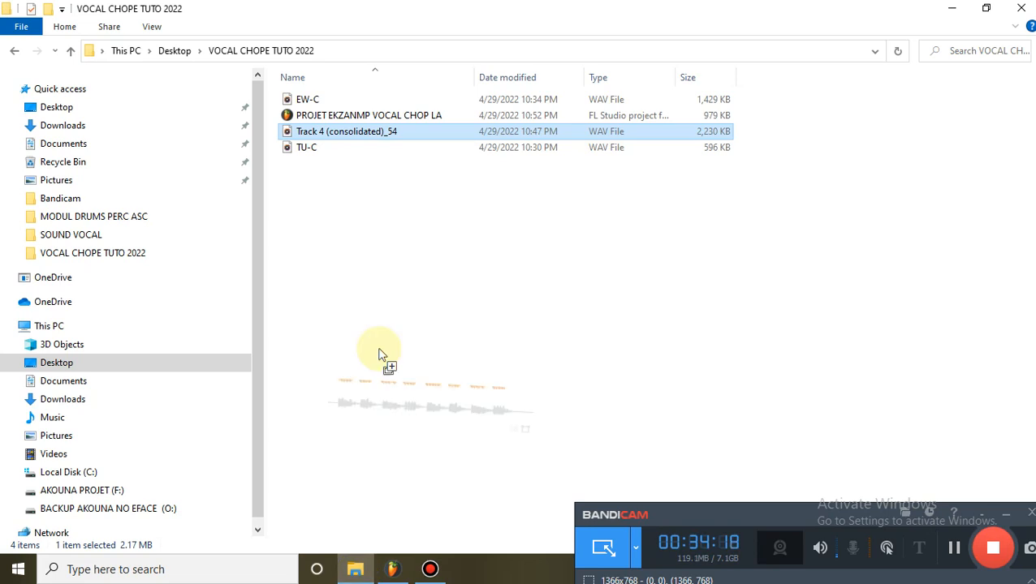
drag(384, 327, 384, 327)
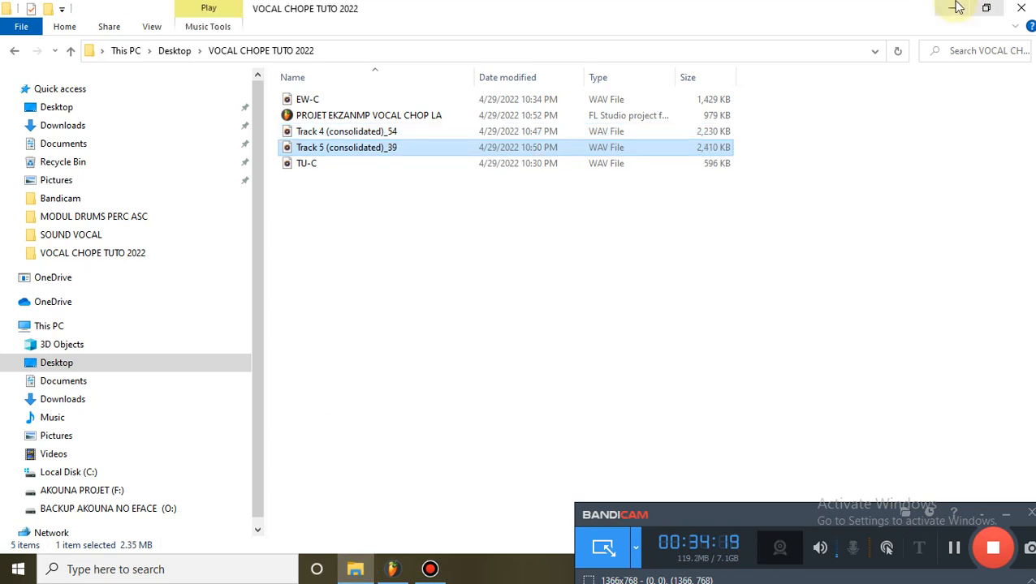
click(951, 8)
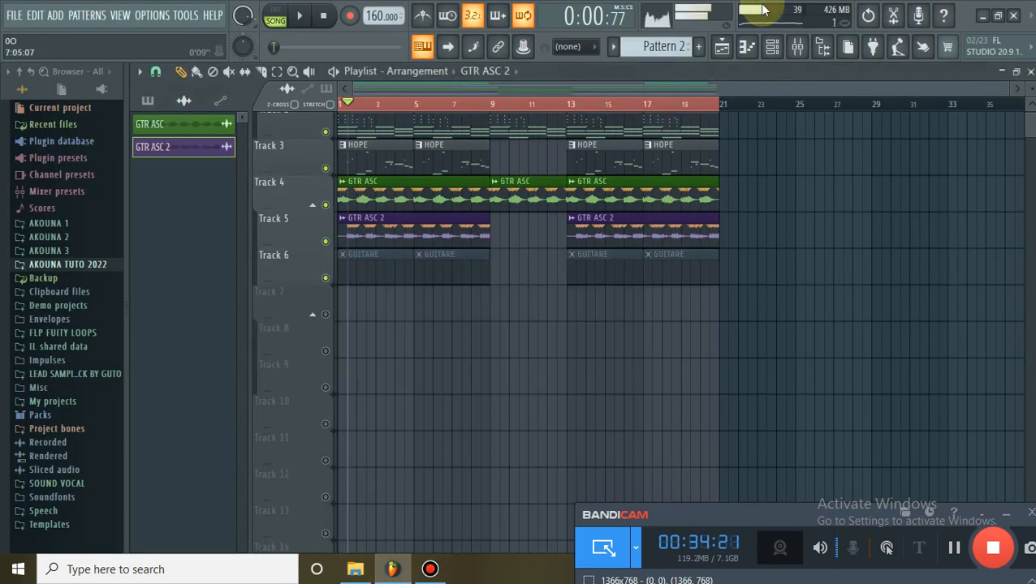
Show the Unsorted channels in the channel rack and return to the playlist.
click(769, 60)
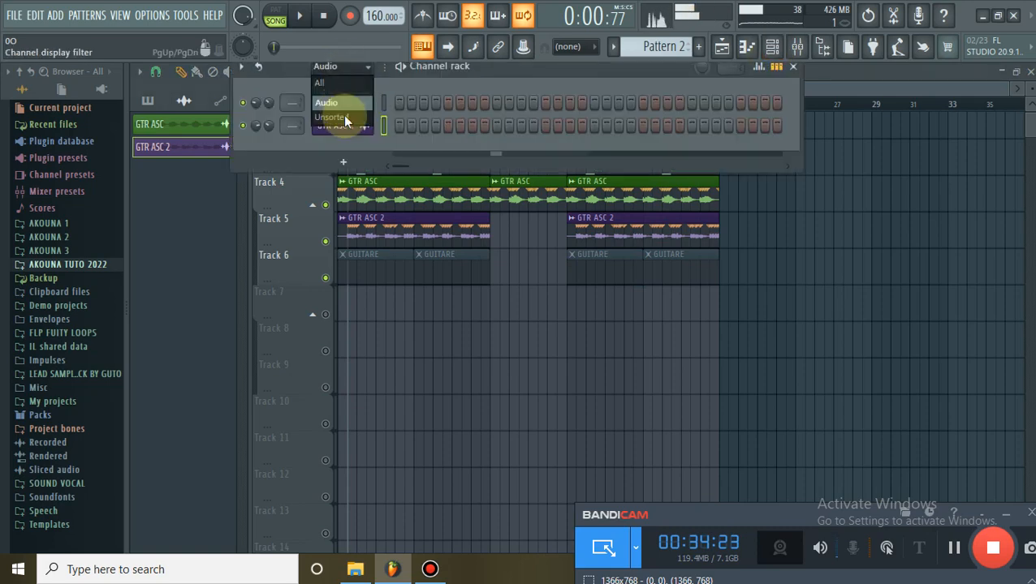
click(341, 118)
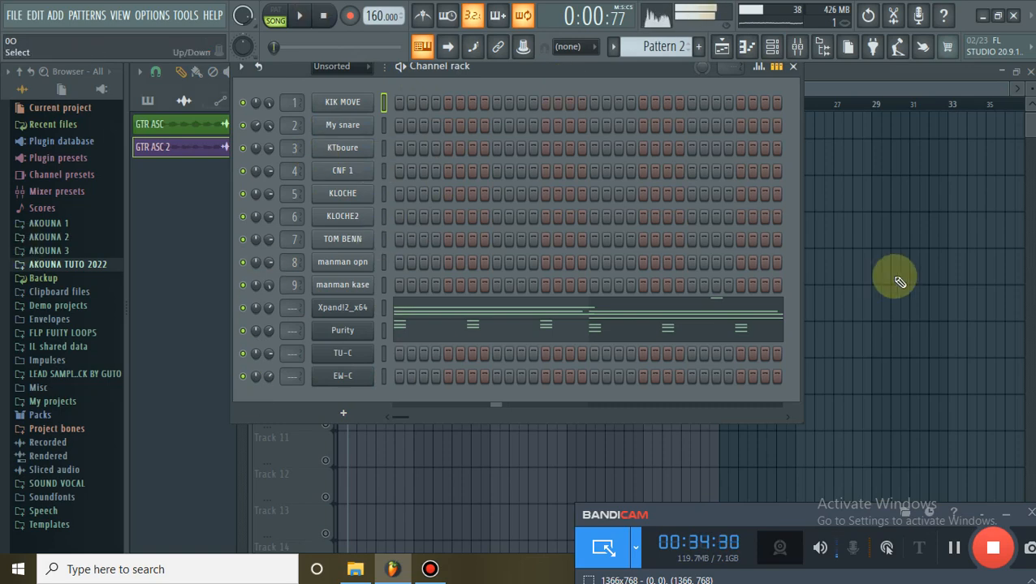
right_click(927, 267)
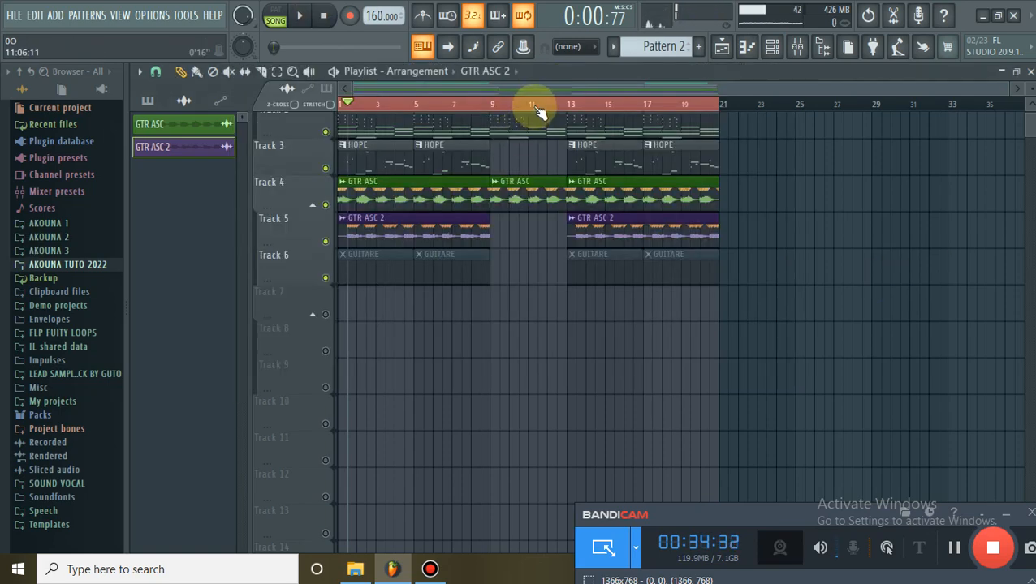
Play the arrangement and expand the TAG AKOUNA sample folder inside AKOUNA 1 > AKOUNA PAC SON KANAVAL in the browser.
scroll(722, 203, up, 2)
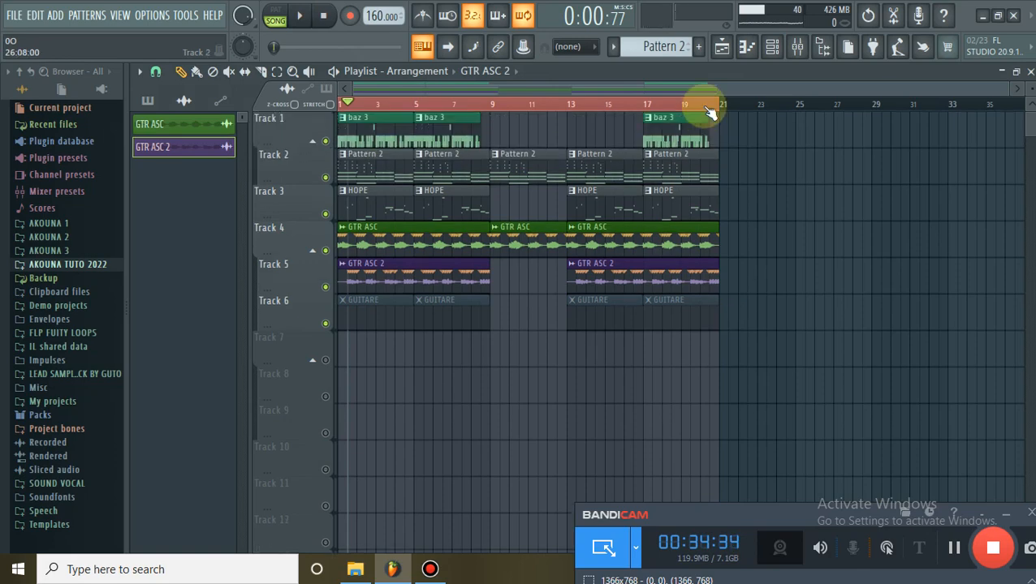
drag(1029, 101, 1028, 90)
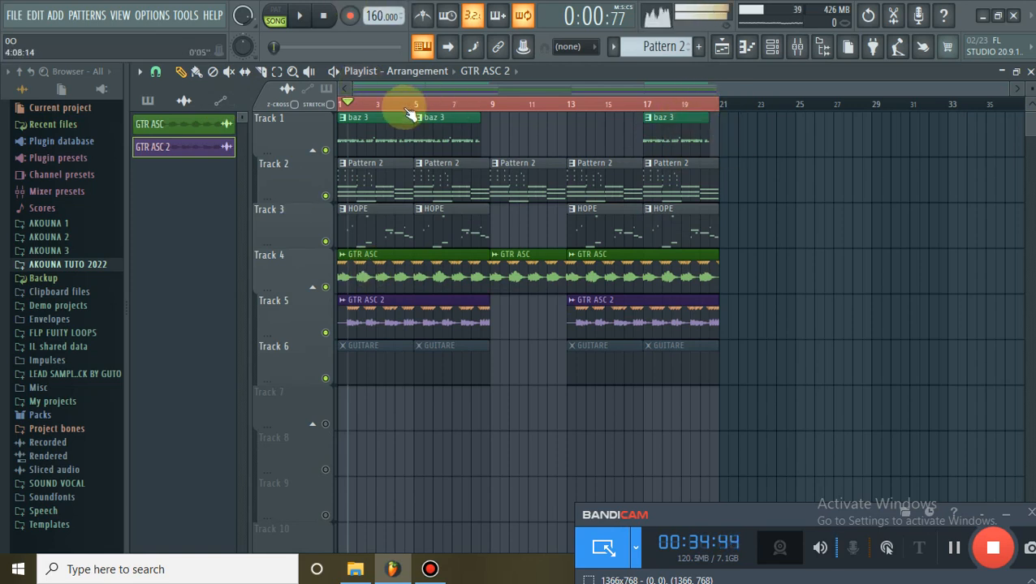
key(space)
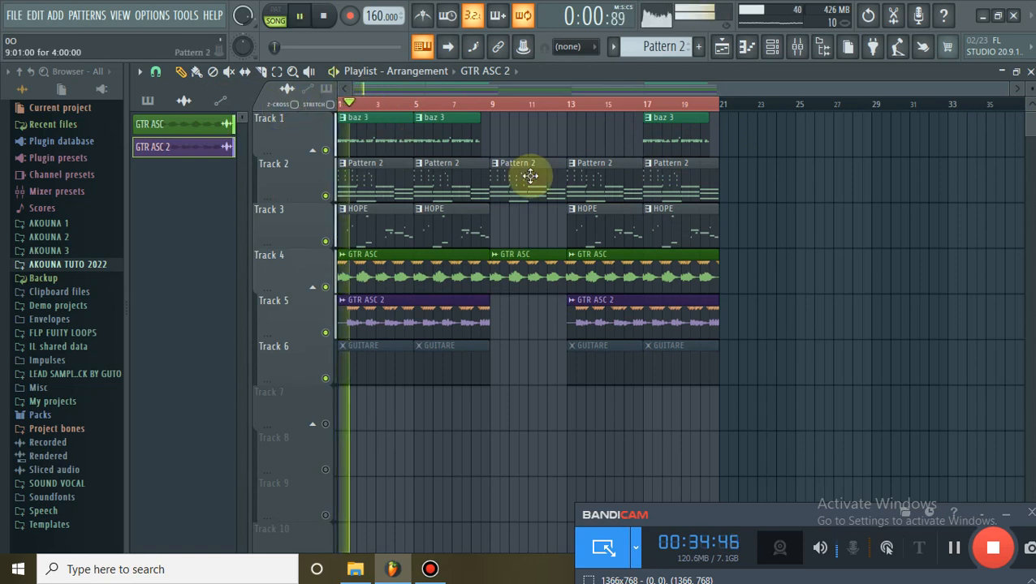
click(65, 237)
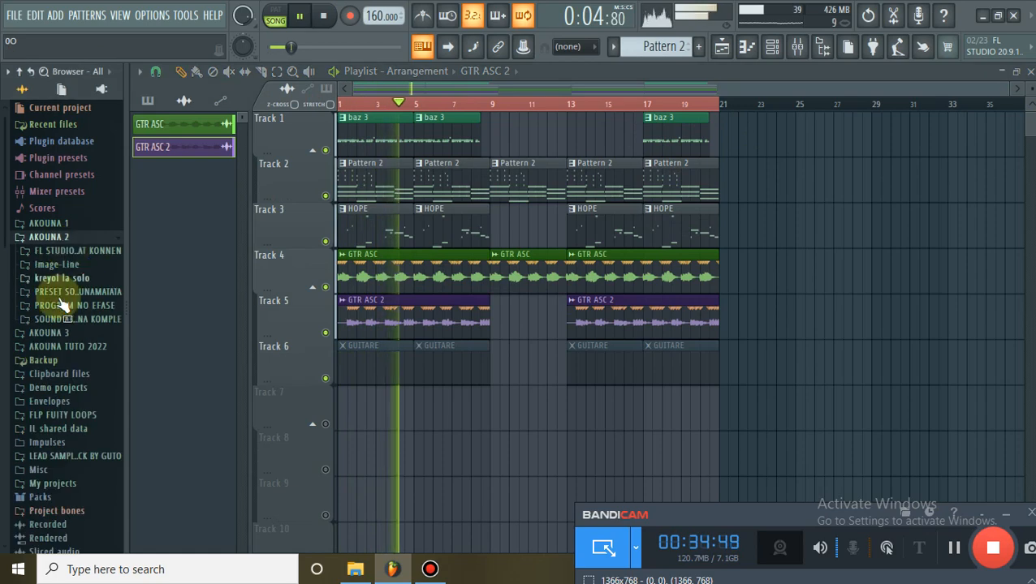
click(55, 238)
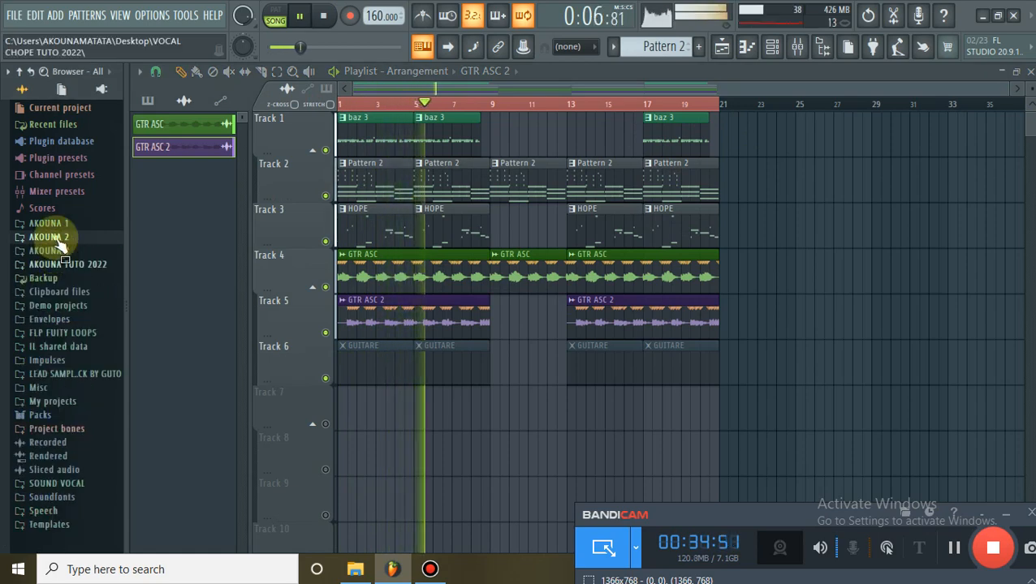
click(58, 250)
click(59, 224)
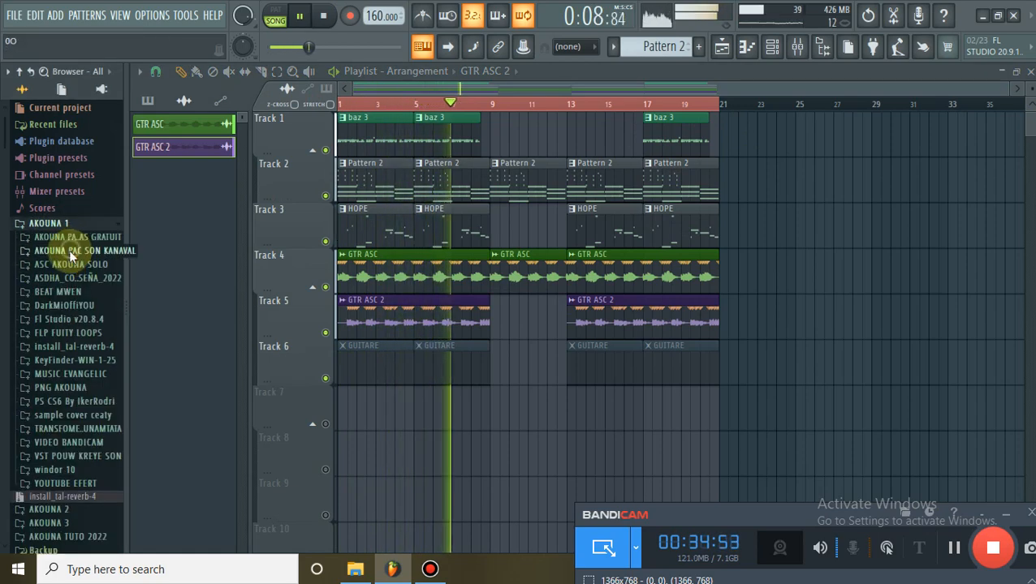
click(69, 249)
scroll(66, 267, down, 7)
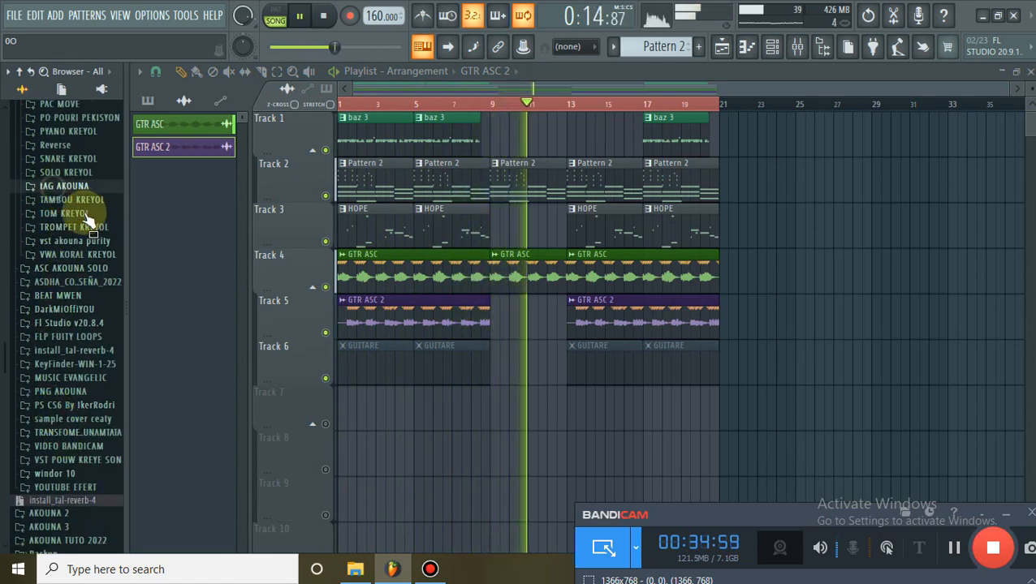
click(65, 186)
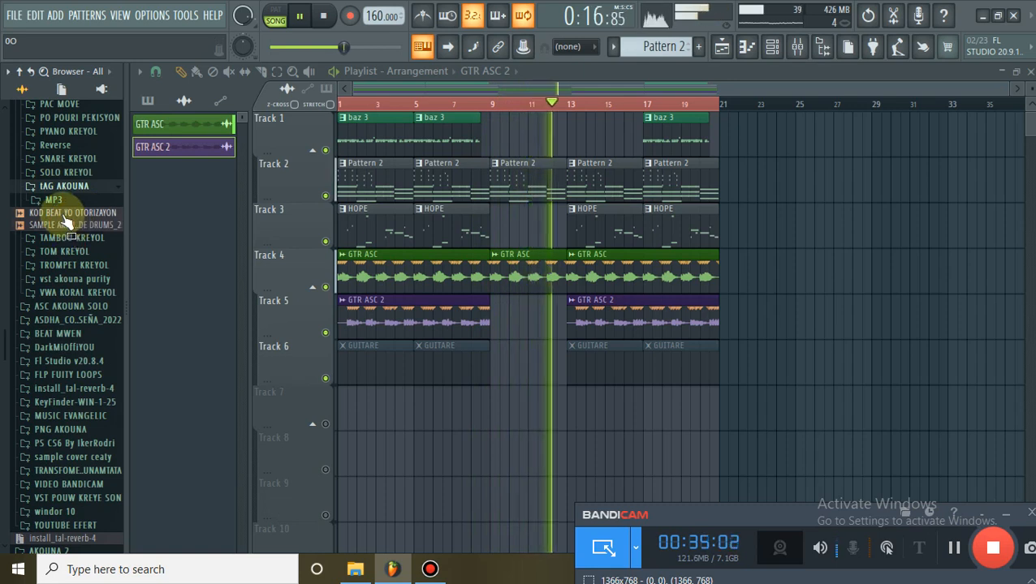
Place the KOD BEAT YO OTORIZAYON sample on Track 7 from about bar 3.5 and SAMPLE AKOUNA AN DE DRUMS_2 at bar 19.
drag(208, 271, 418, 423)
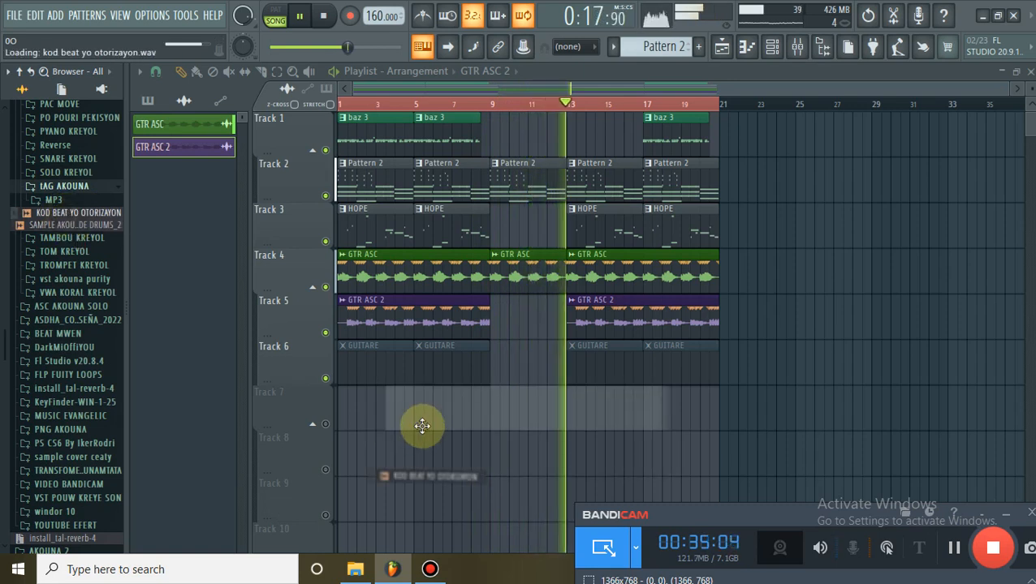
click(325, 424)
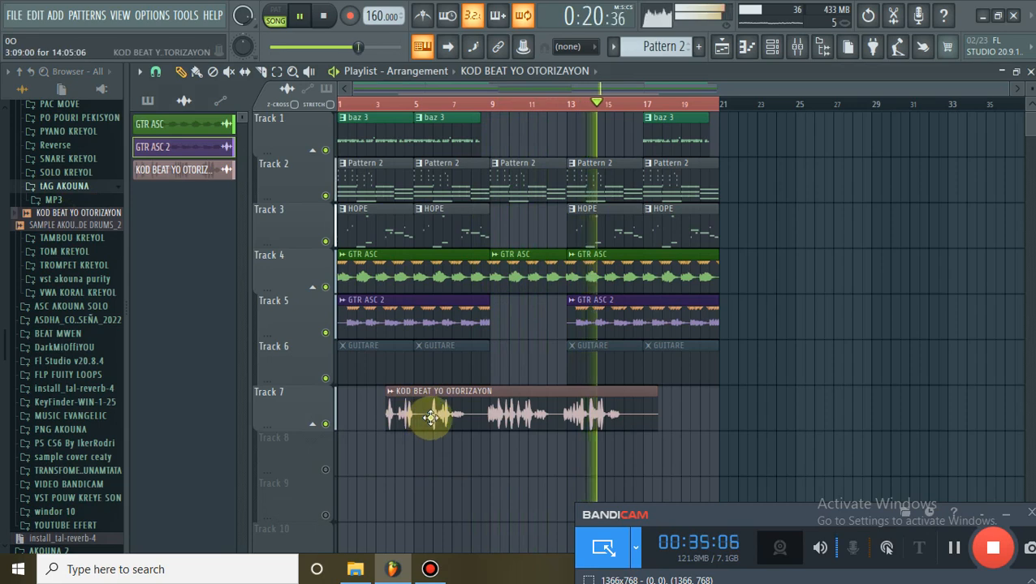
double_click(430, 417)
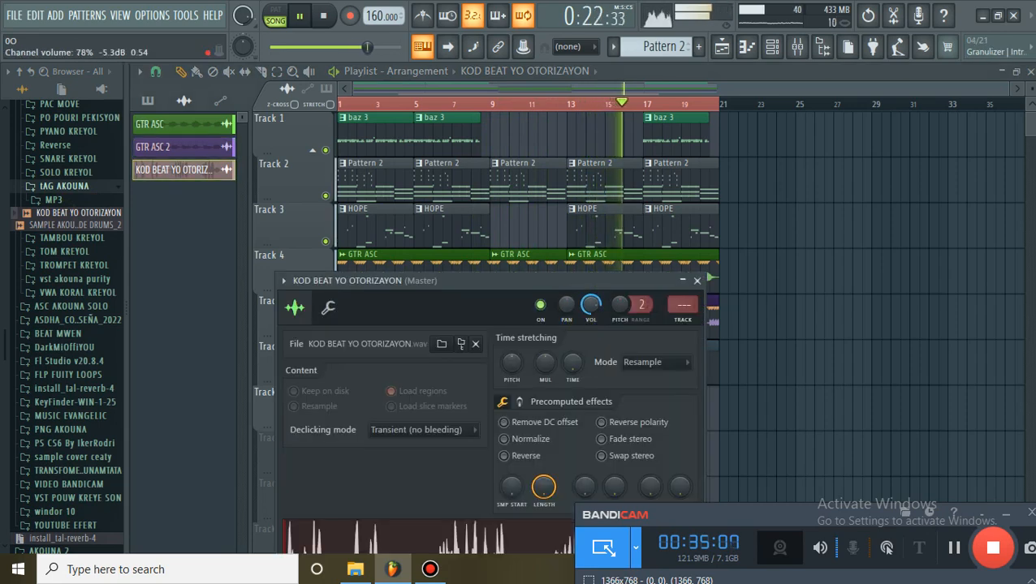
click(804, 383)
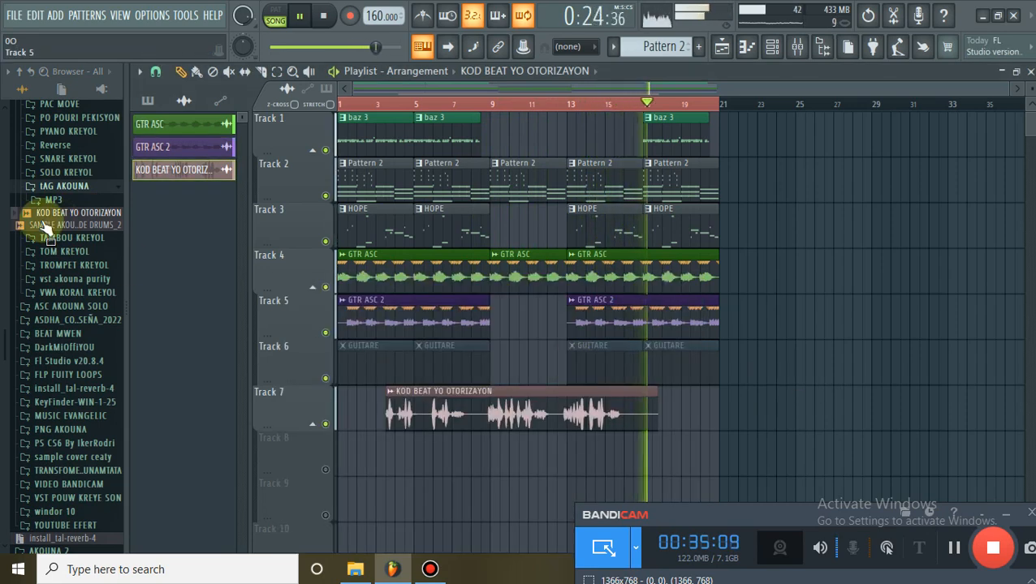
drag(57, 225, 719, 414)
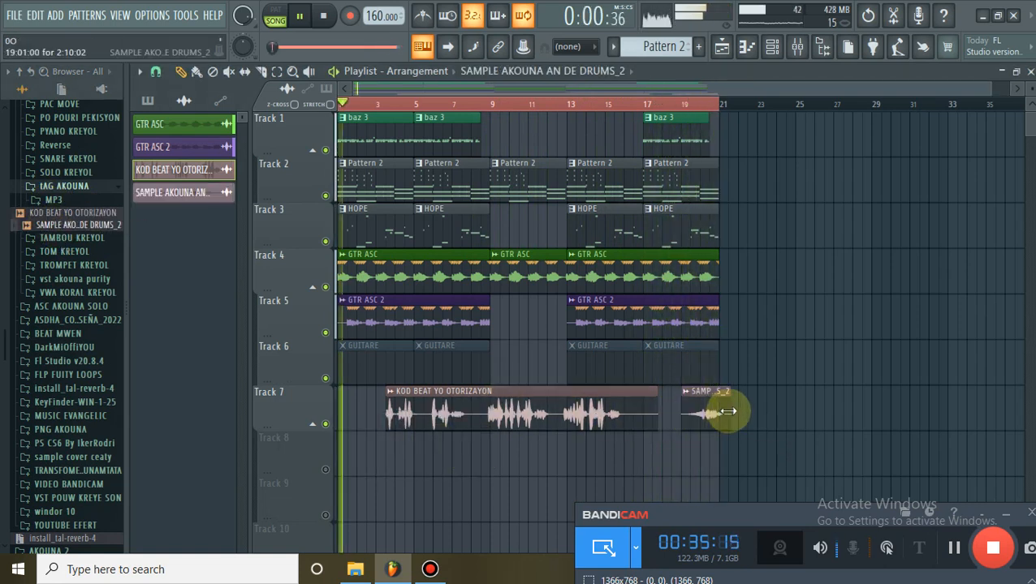
Trim the start of the KOD BEAT YO OTORIZAYON clip to about bar 8.5, lower its channel volume and stop playback.
drag(395, 410, 510, 406)
double_click(509, 406)
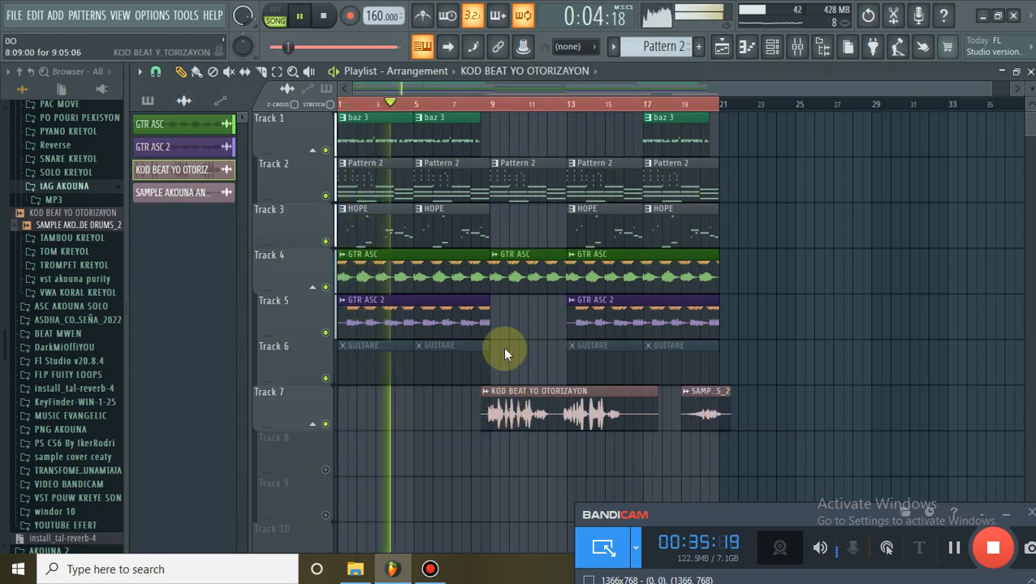
drag(591, 305, 568, 402)
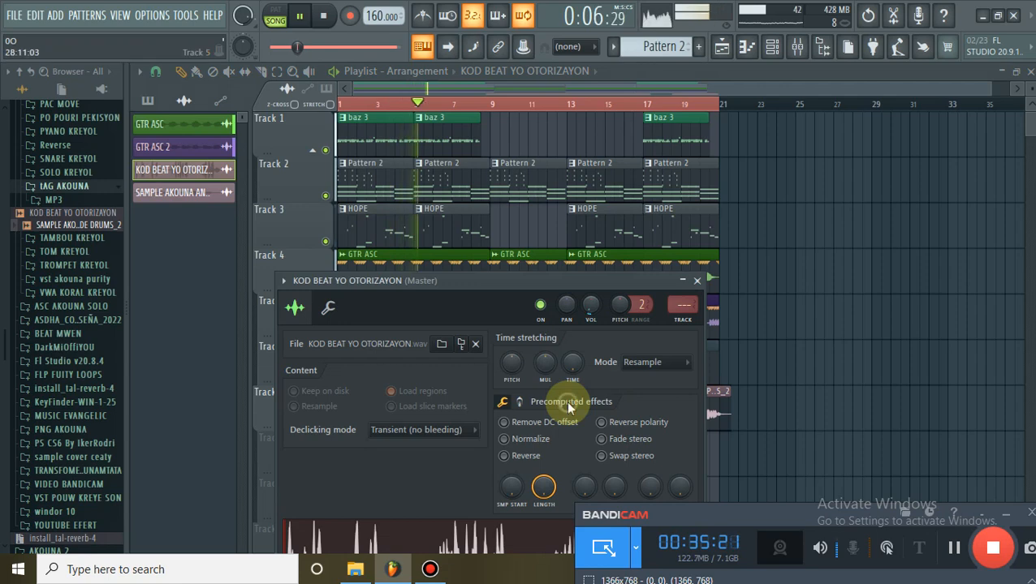
key(space)
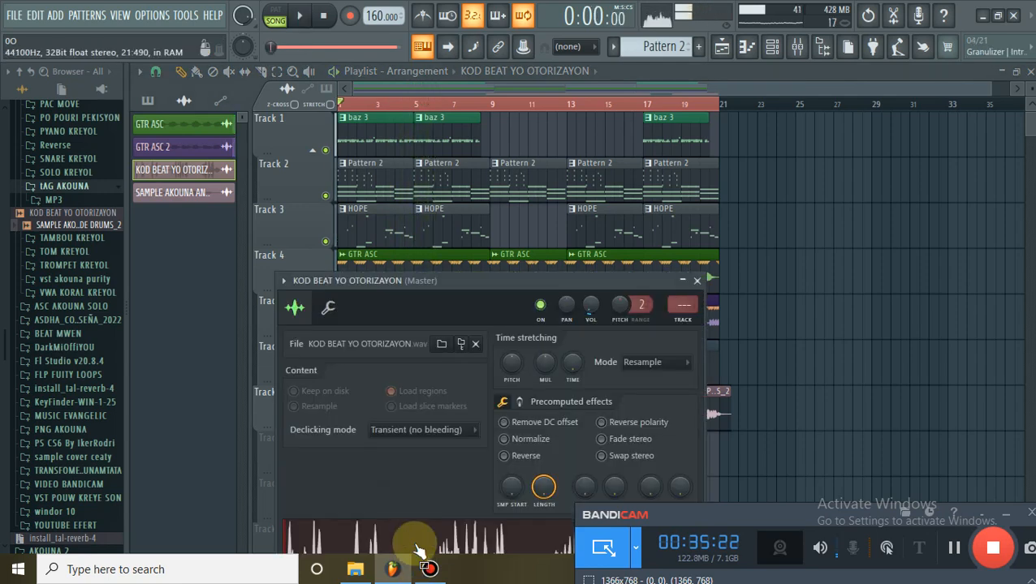
Copy the KOD BEAT YO OTORIZAYON and SAMPLE AKOUNA AN DE DRUMS_2 sample files into the VOCAL CHOPE TUTO 2022 folder.
drag(405, 535, 383, 422)
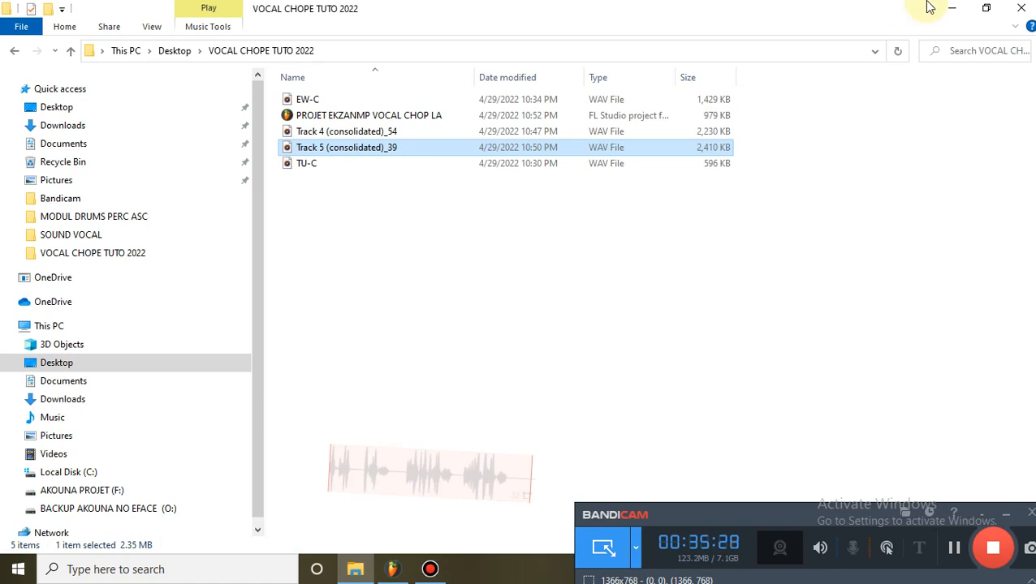
click(951, 8)
click(696, 280)
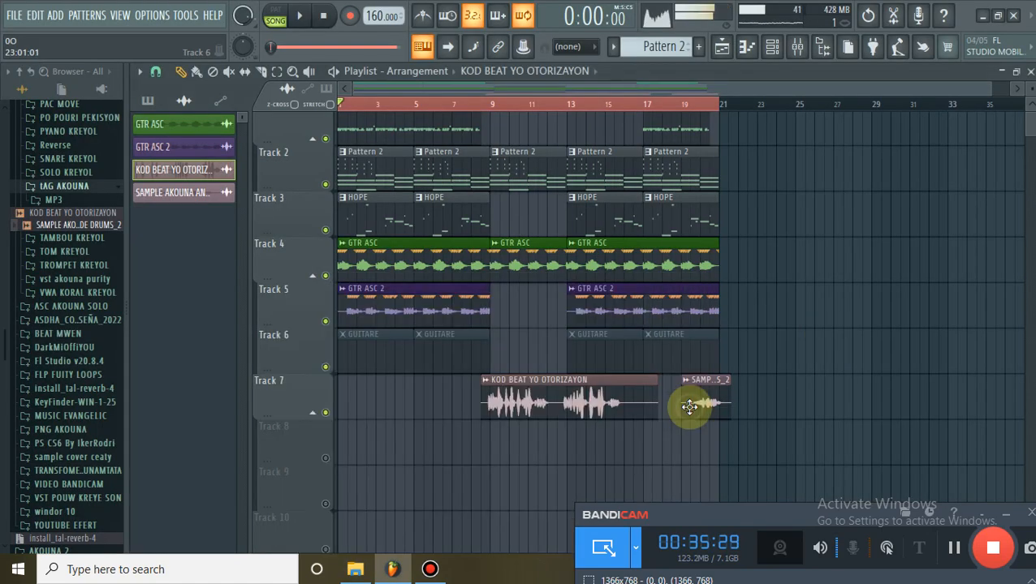
double_click(689, 407)
drag(341, 451, 390, 310)
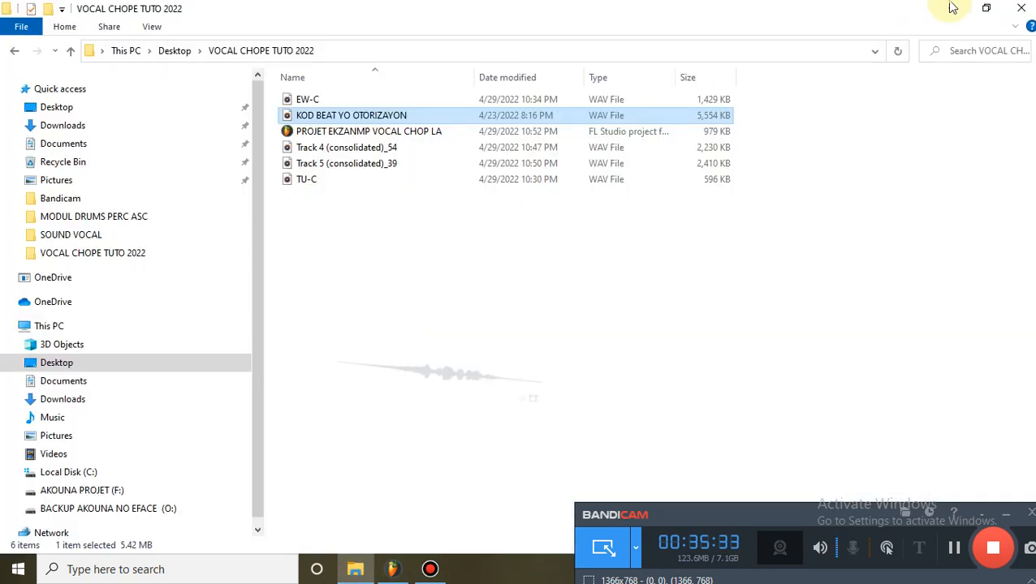
click(952, 8)
Slice the SAMPLE AKOUNA AN DE DRUMS_2 clip on Track 7 at bar 21 and remove the part beyond it.
click(685, 98)
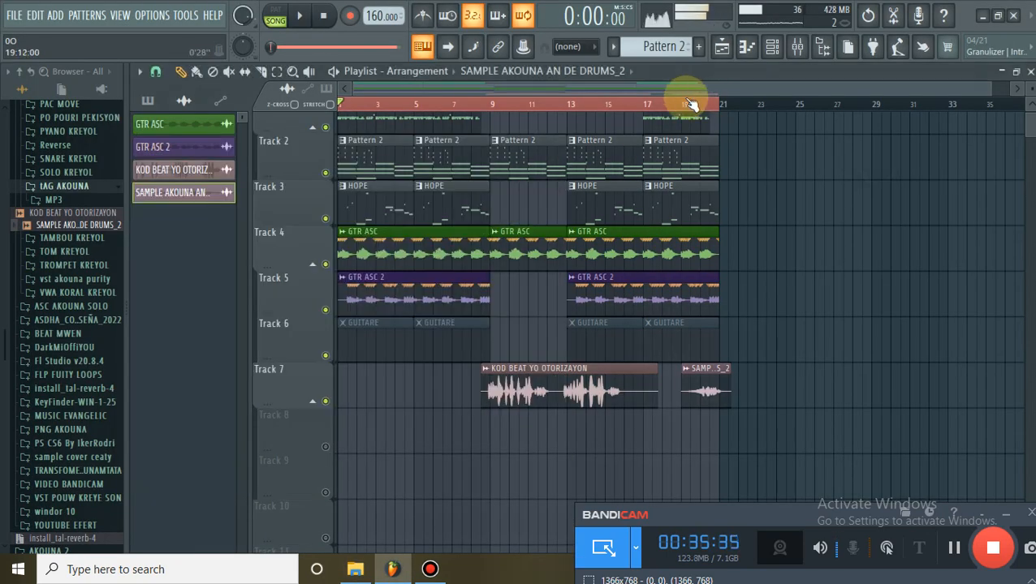
click(260, 73)
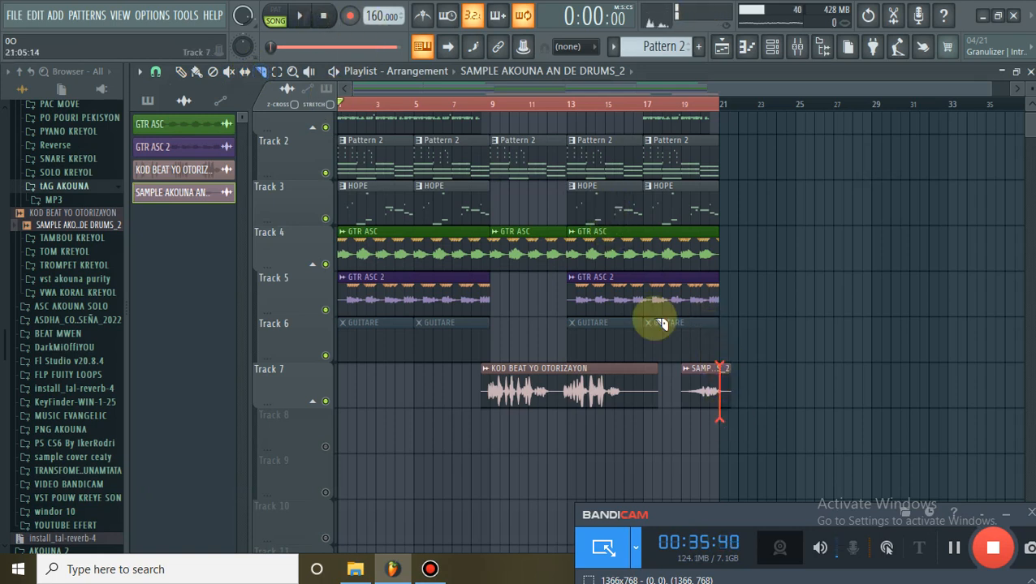
click(197, 72)
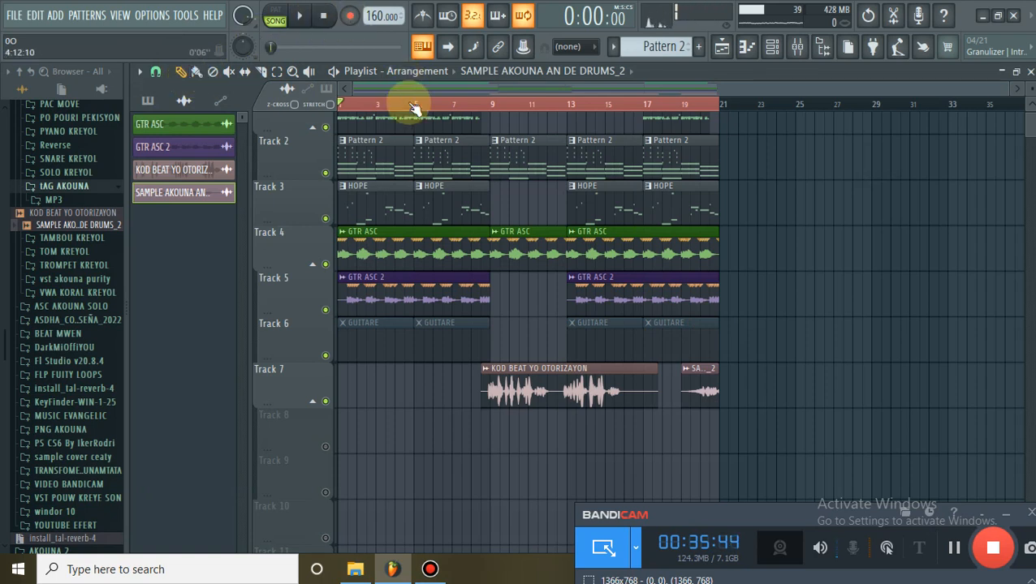
Start playback of the arrangement from the beginning and save the project under its existing name.
key(space)
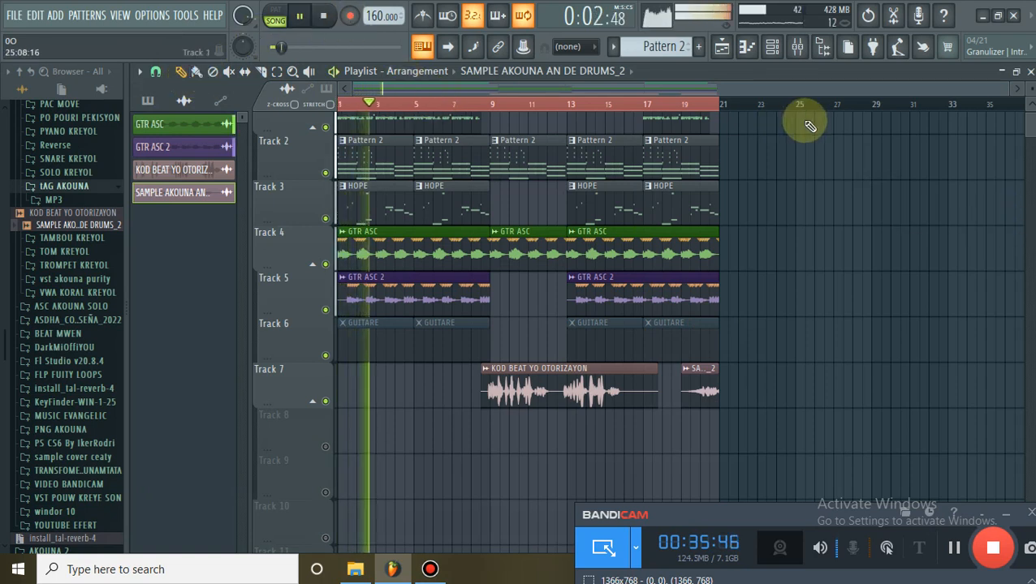
click(14, 15)
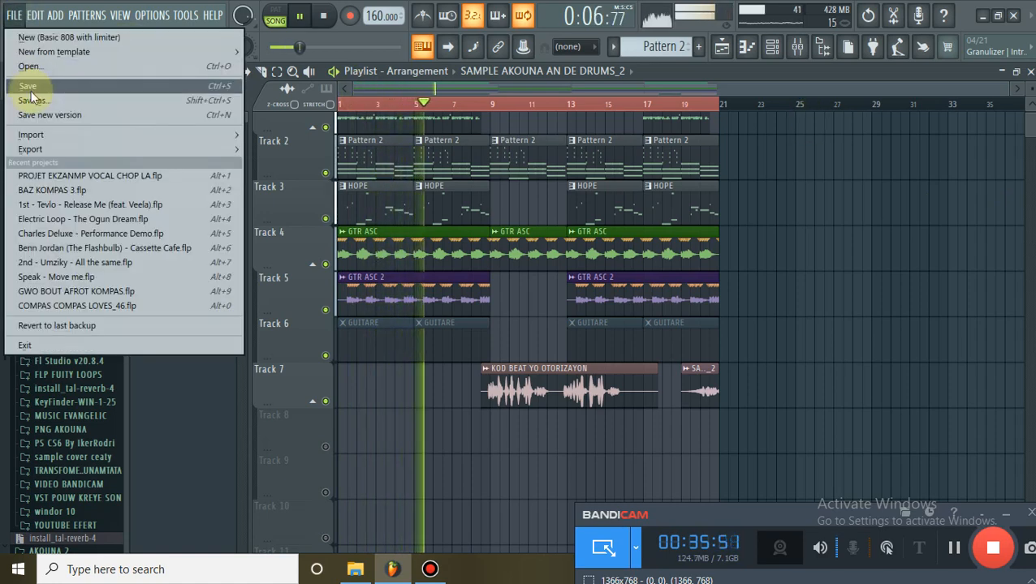
click(31, 87)
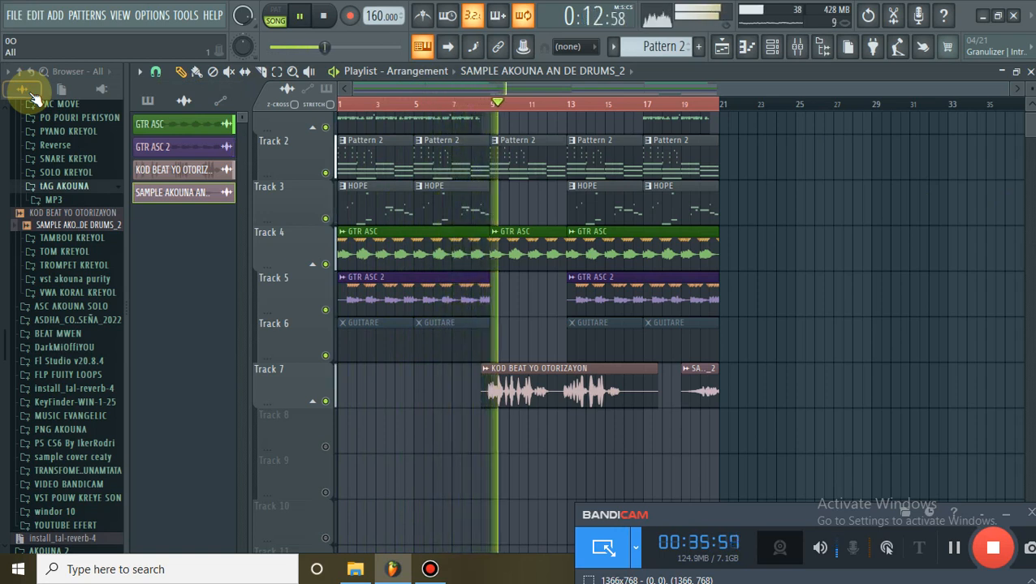
Raise the KOD BEAT YO OTORIZAYON channel volume slightly during playback and save the project again.
click(488, 392)
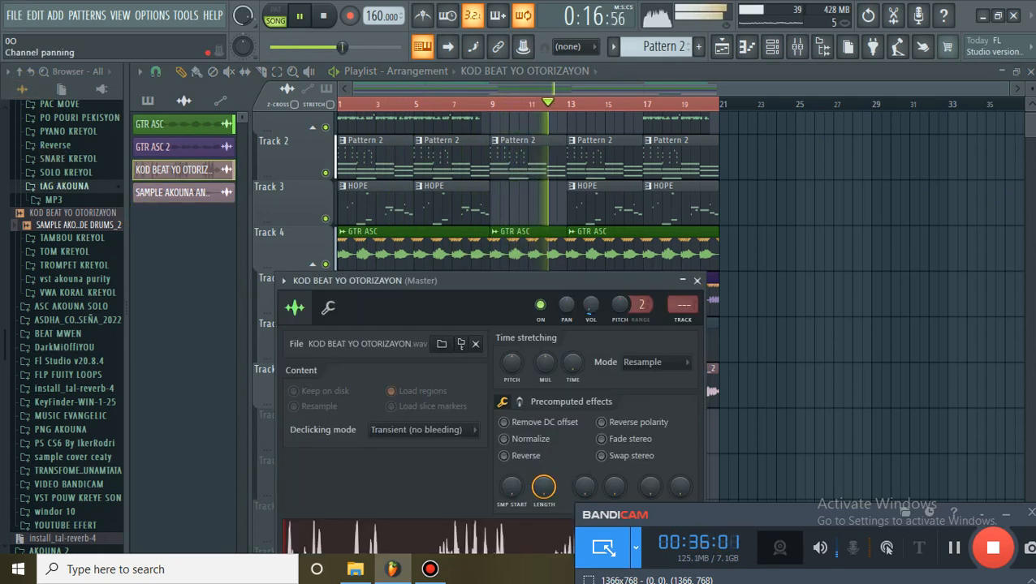
drag(586, 312, 590, 299)
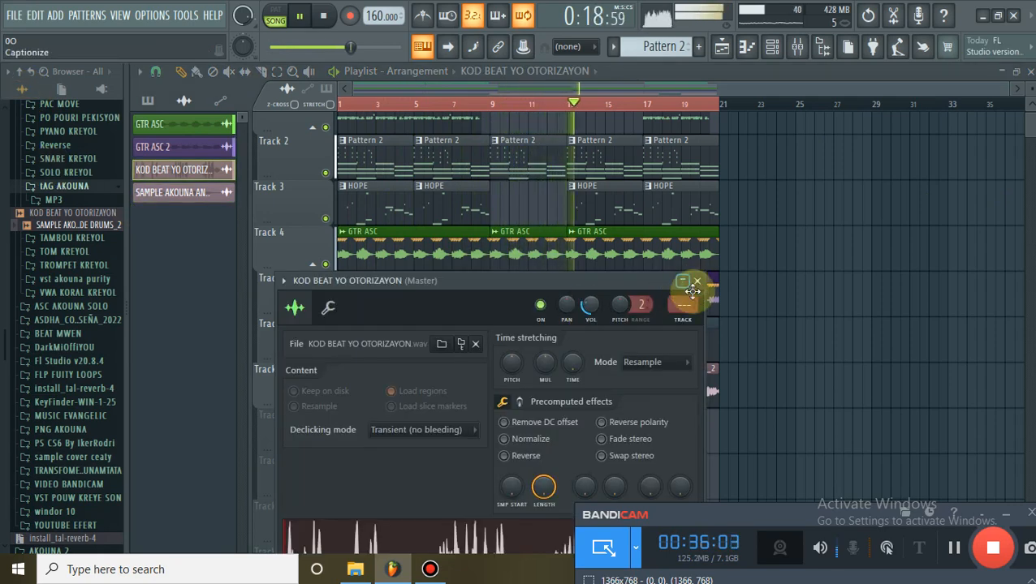
click(696, 281)
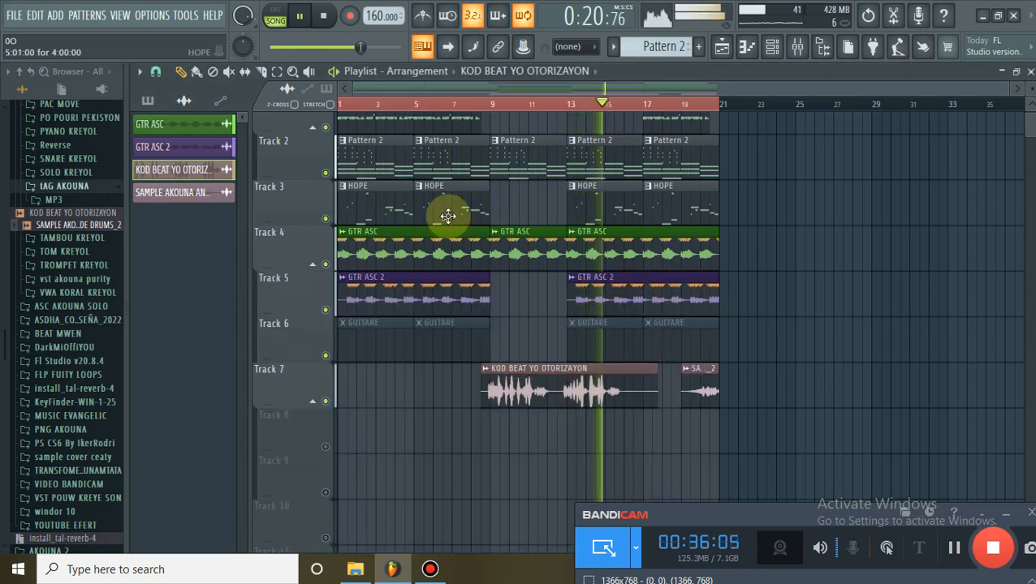
key(ctrl+s)
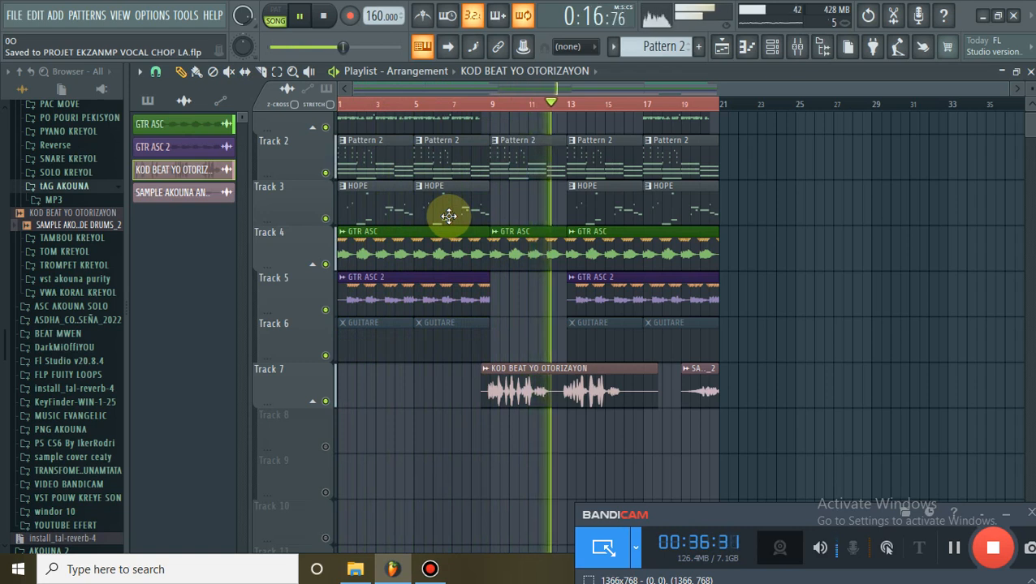
click(310, 15)
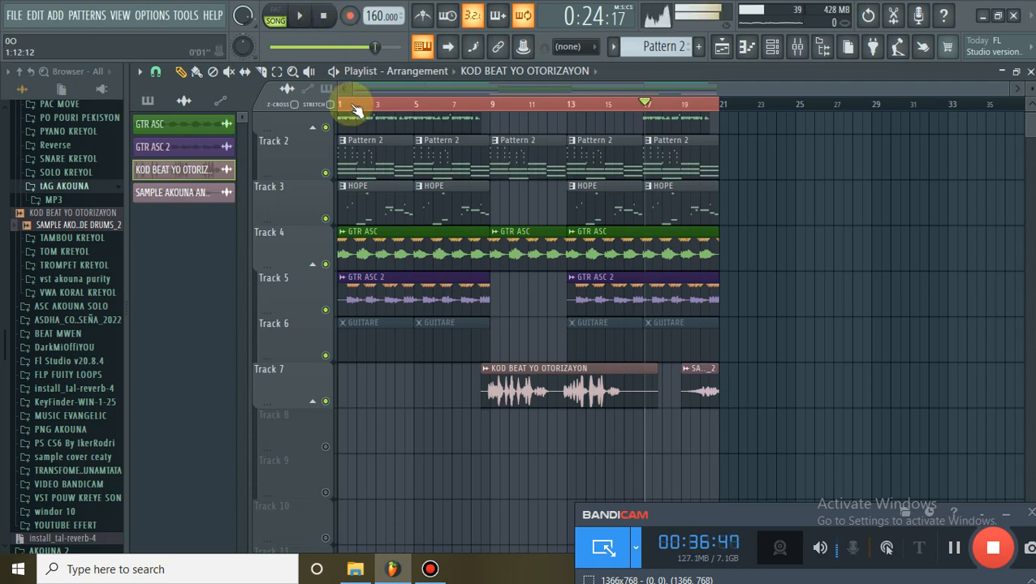
scroll(1028, 84, down, 3)
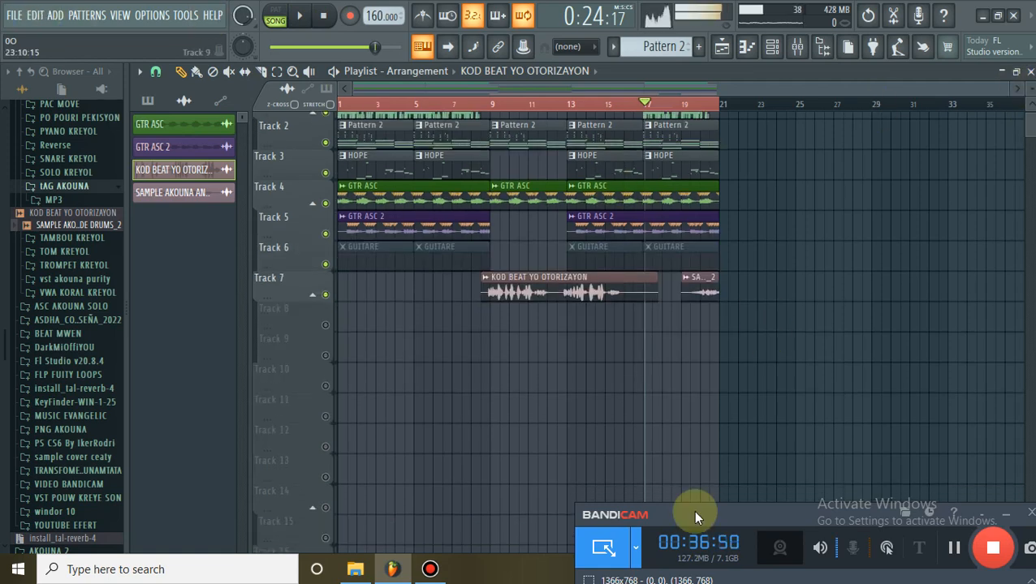
drag(738, 518, 728, 463)
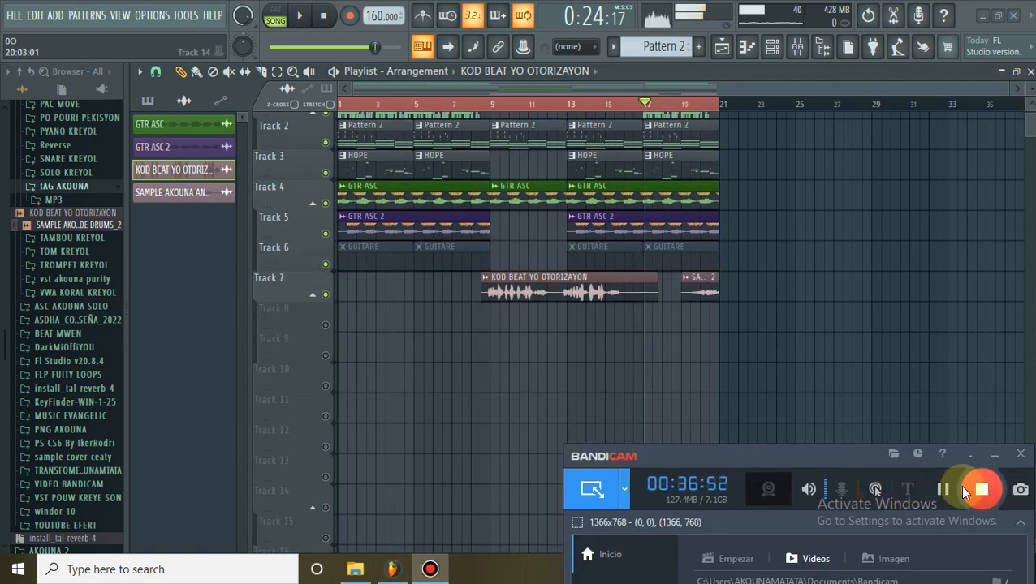